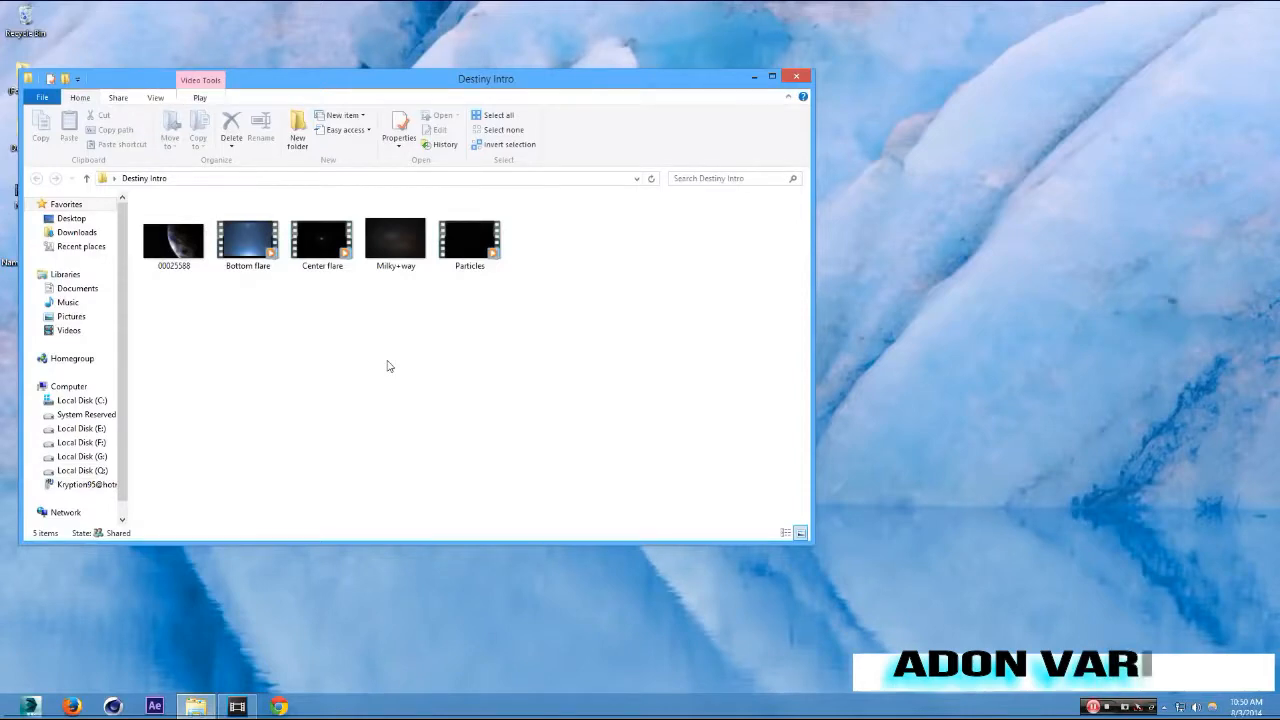
Close the Destiny Intro folder window and line the folder up under the other desktop icons.
click(794, 78)
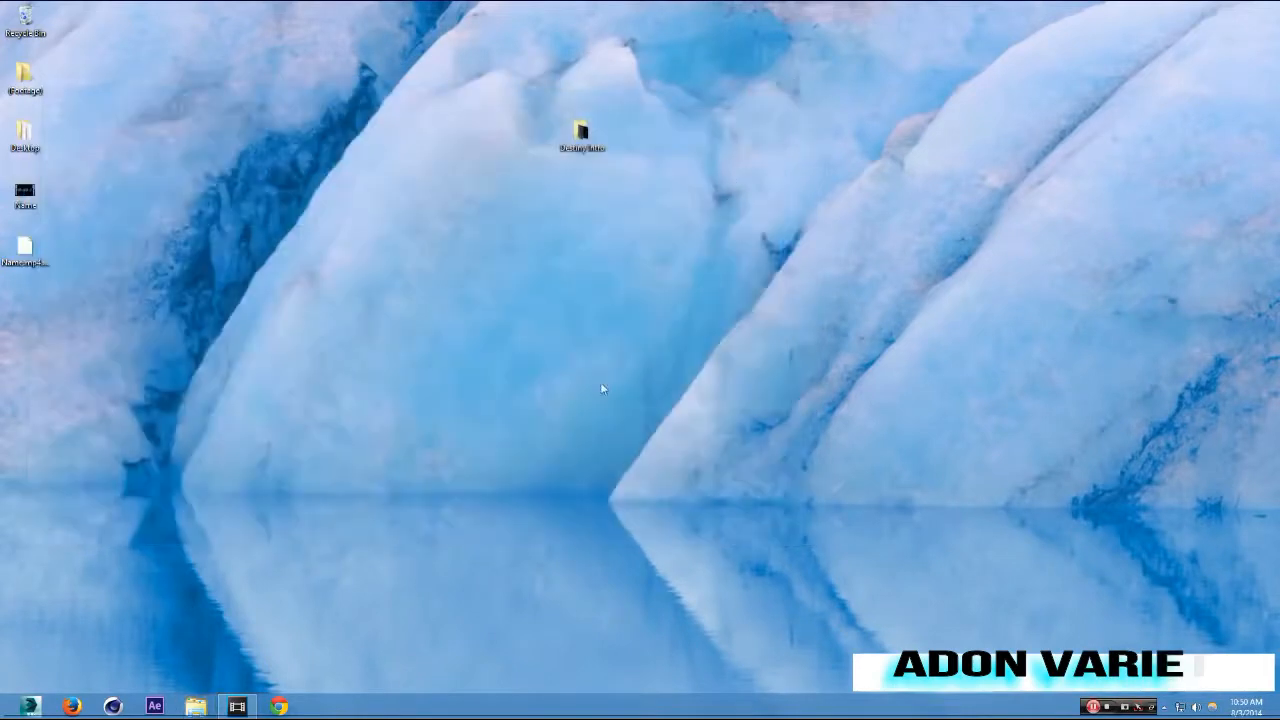
drag(581, 132, 44, 290)
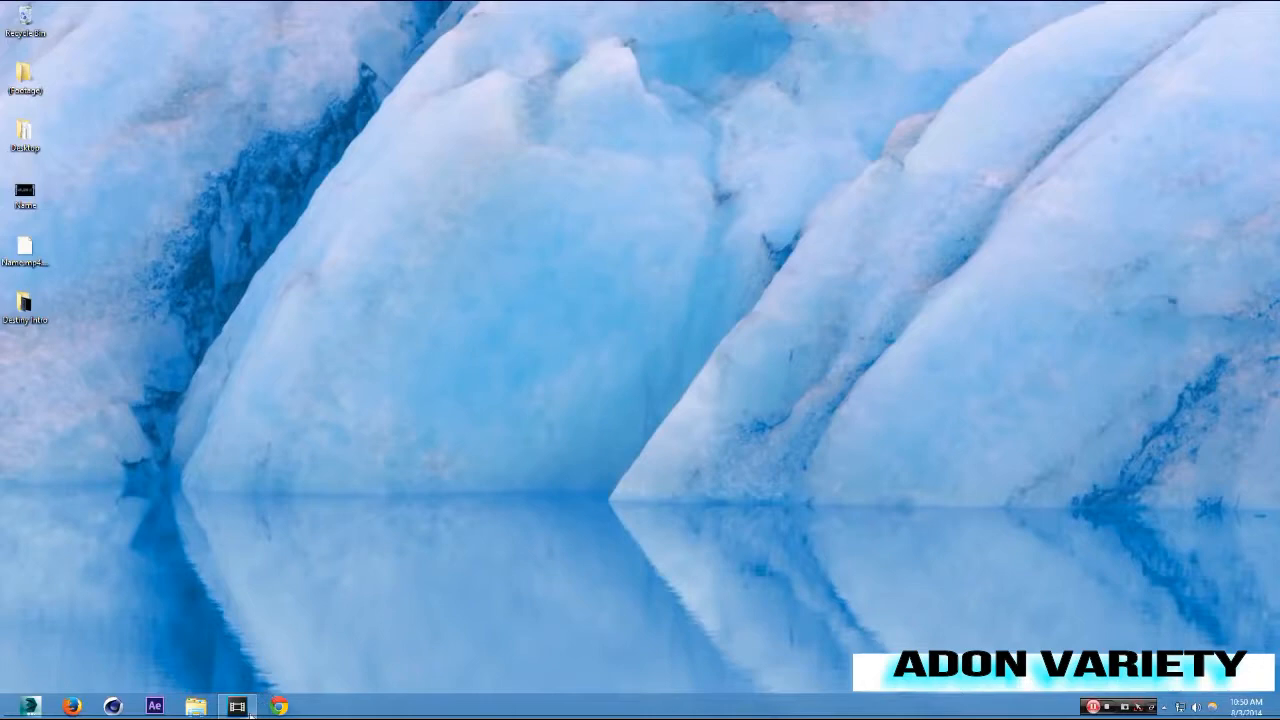
mouse_move(251, 712)
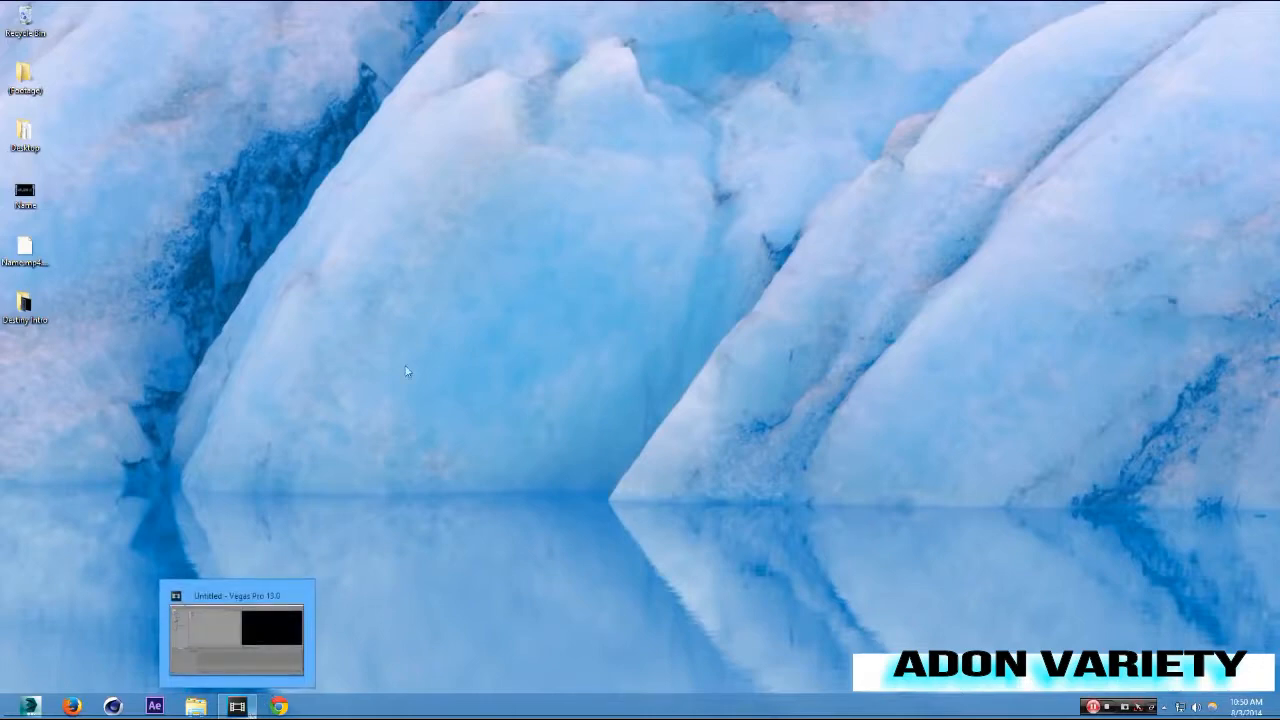
Play the Name video from the desktop to preview the finished title, and close the player.
drag(24, 192, 528, 143)
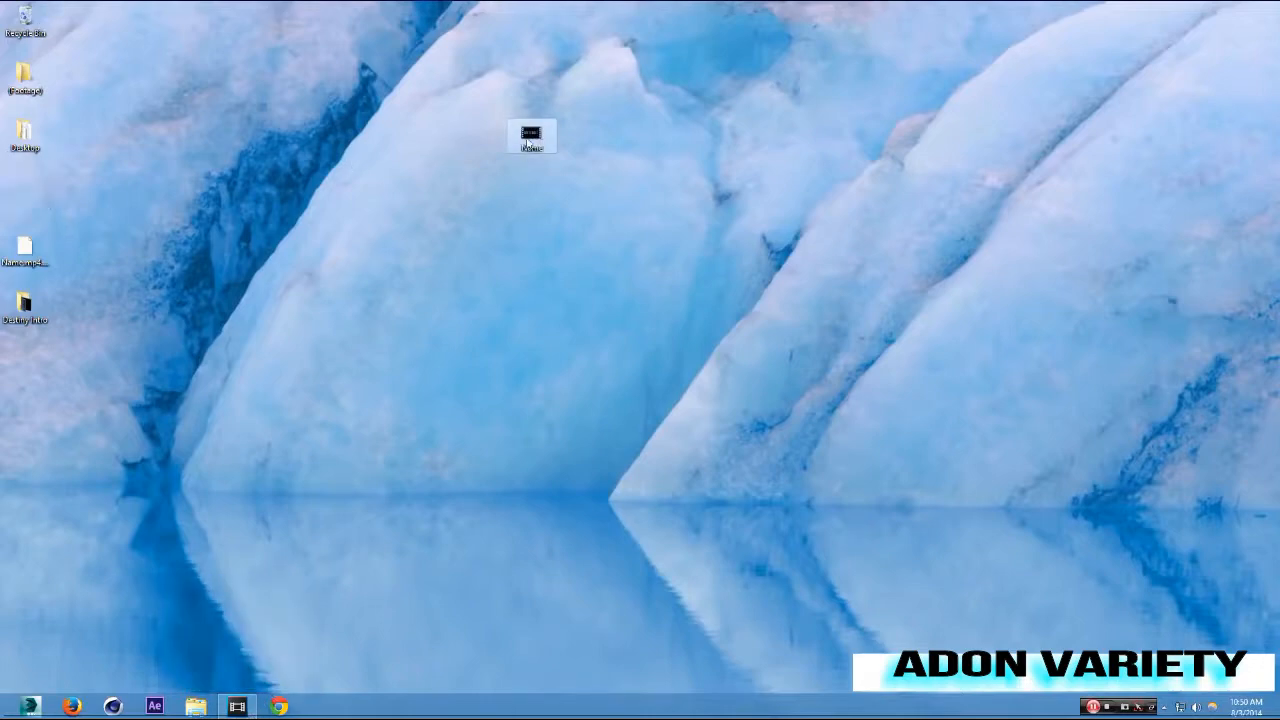
click(532, 147)
key(Return)
double_click(538, 147)
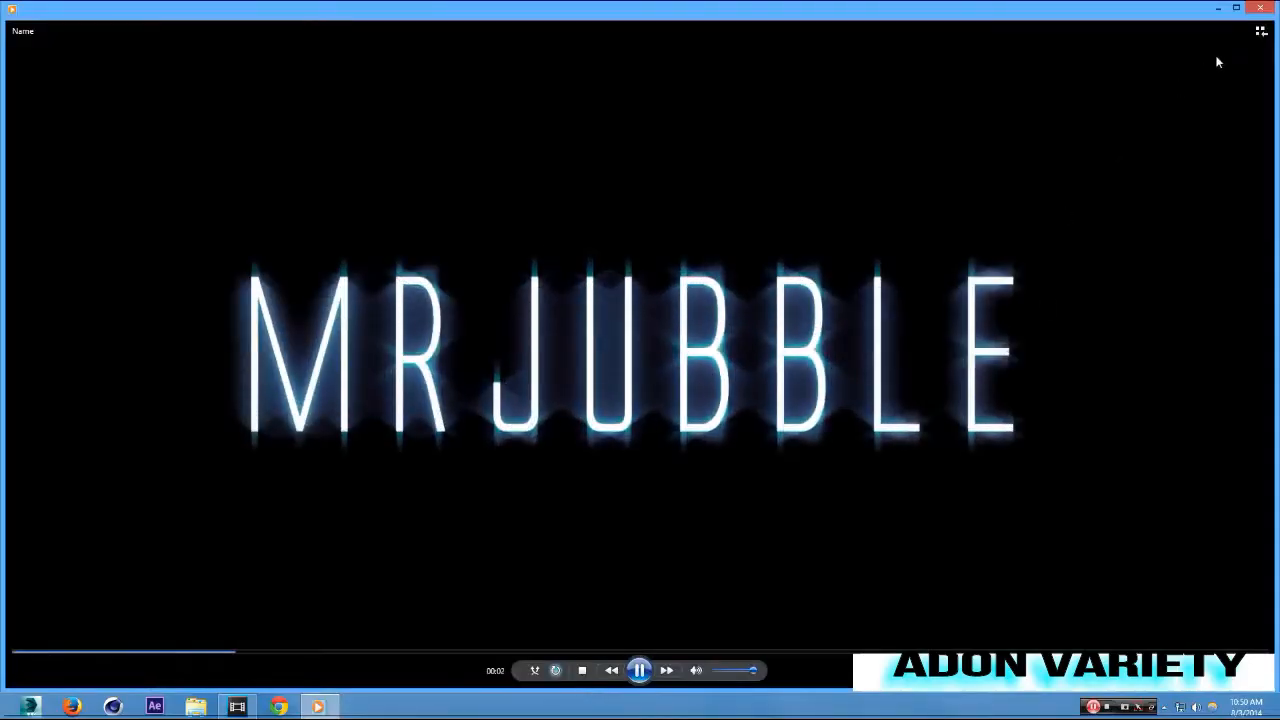
click(1262, 8)
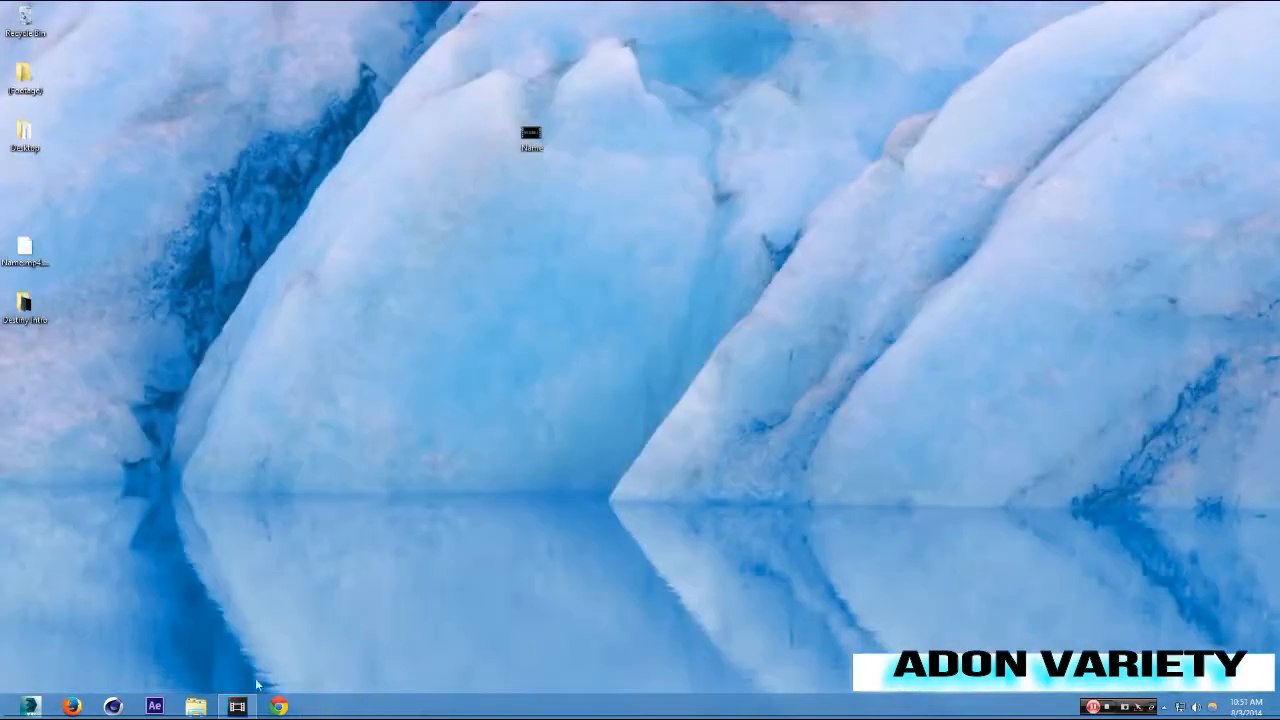
Switch to Vegas Pro and insert a new video track with a text media event on it.
click(237, 706)
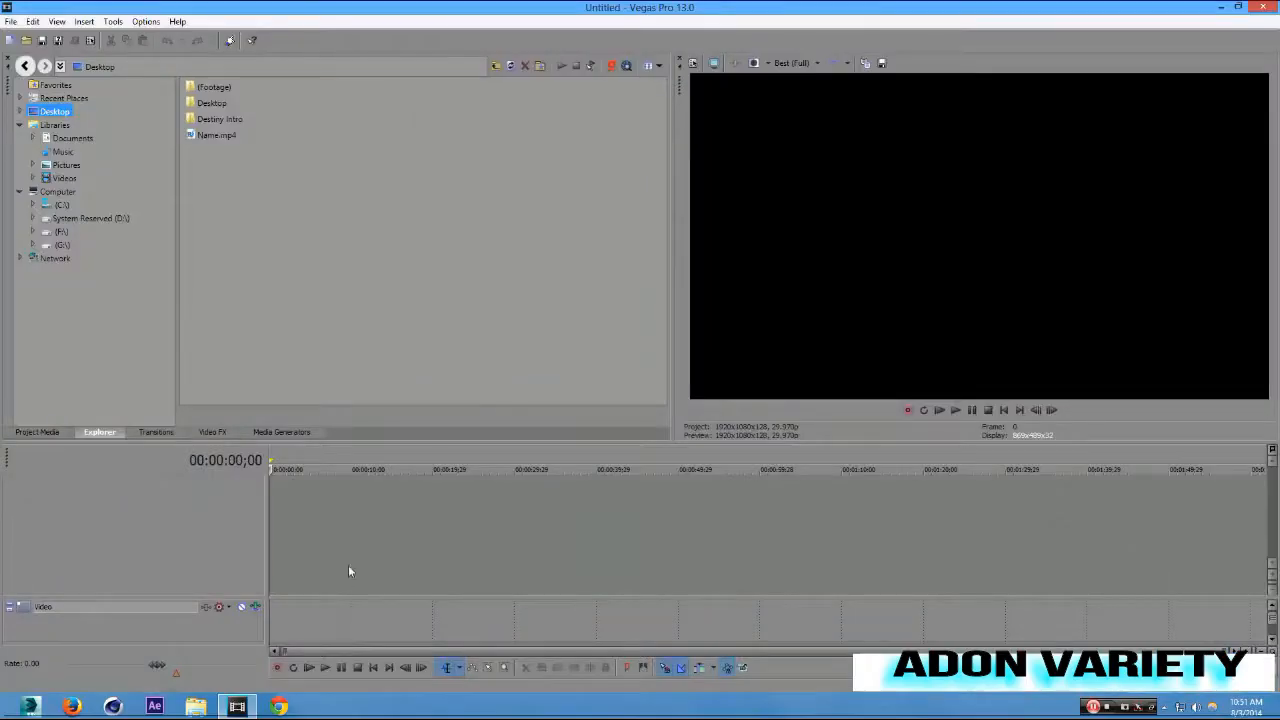
right_click(352, 563)
click(396, 594)
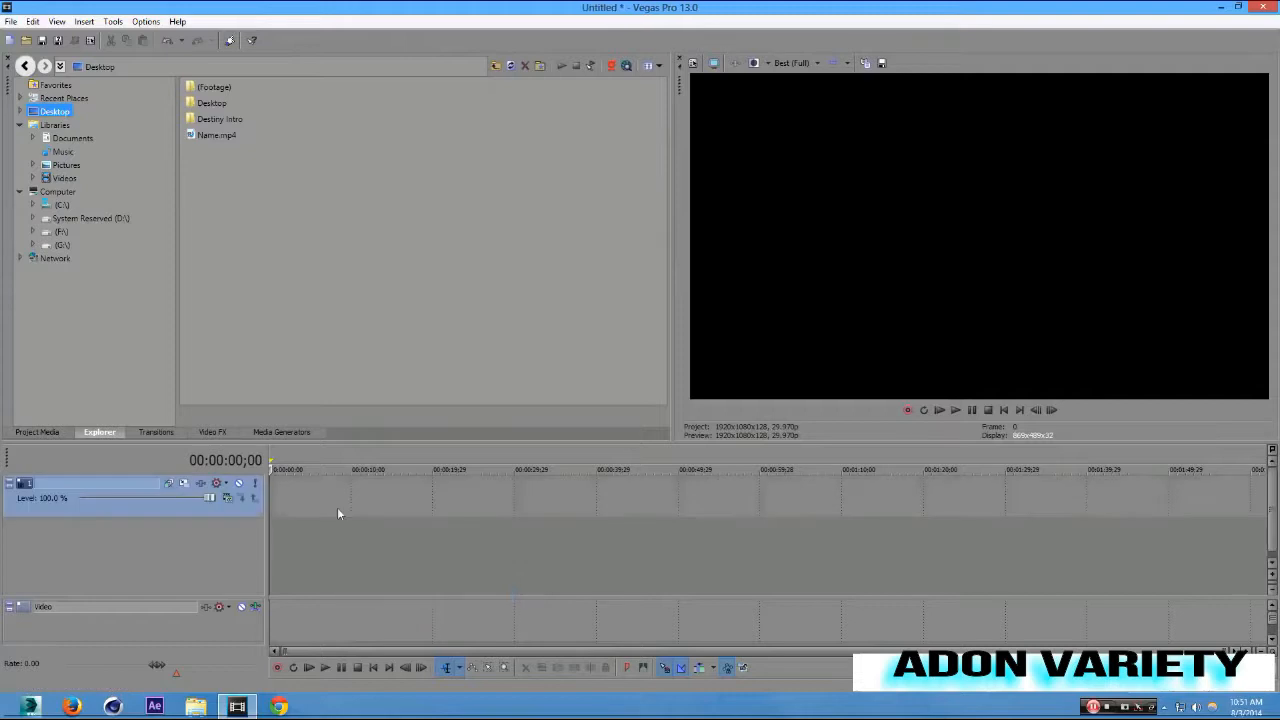
right_click(329, 492)
click(347, 468)
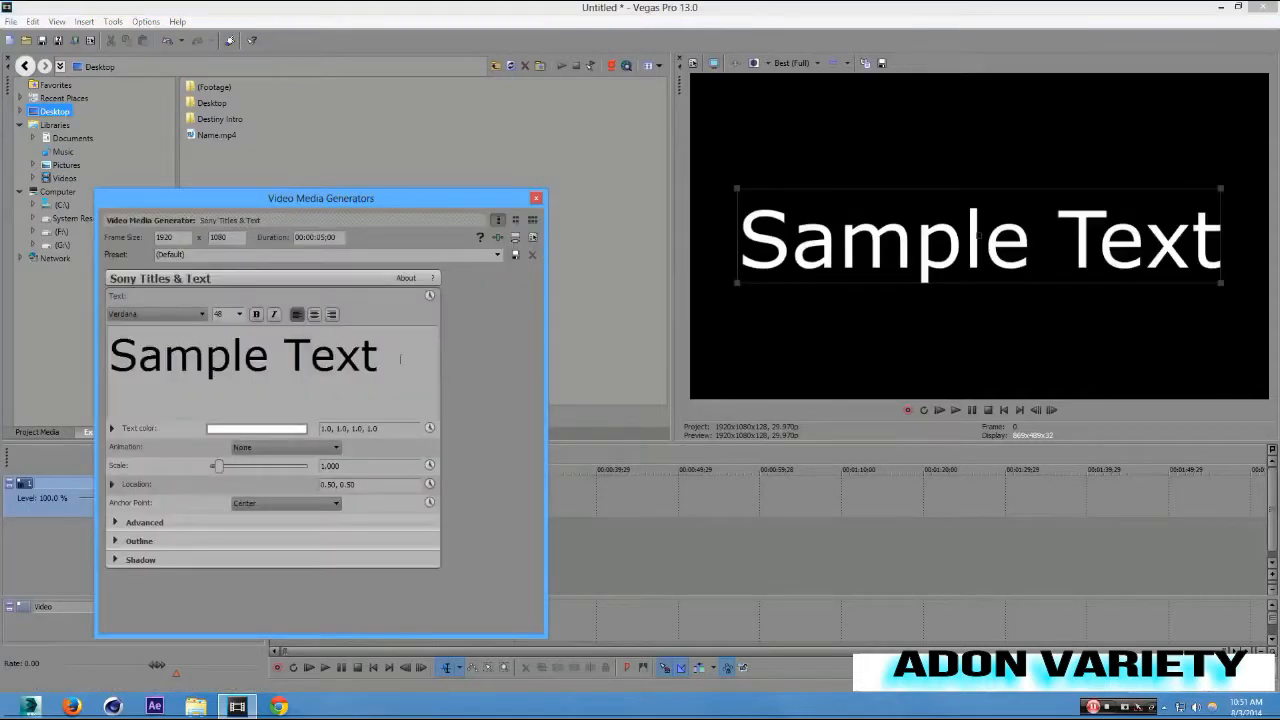
Replace the sample text of the title with "Mrjubble".
drag(400, 359, 2, 303)
text(M)
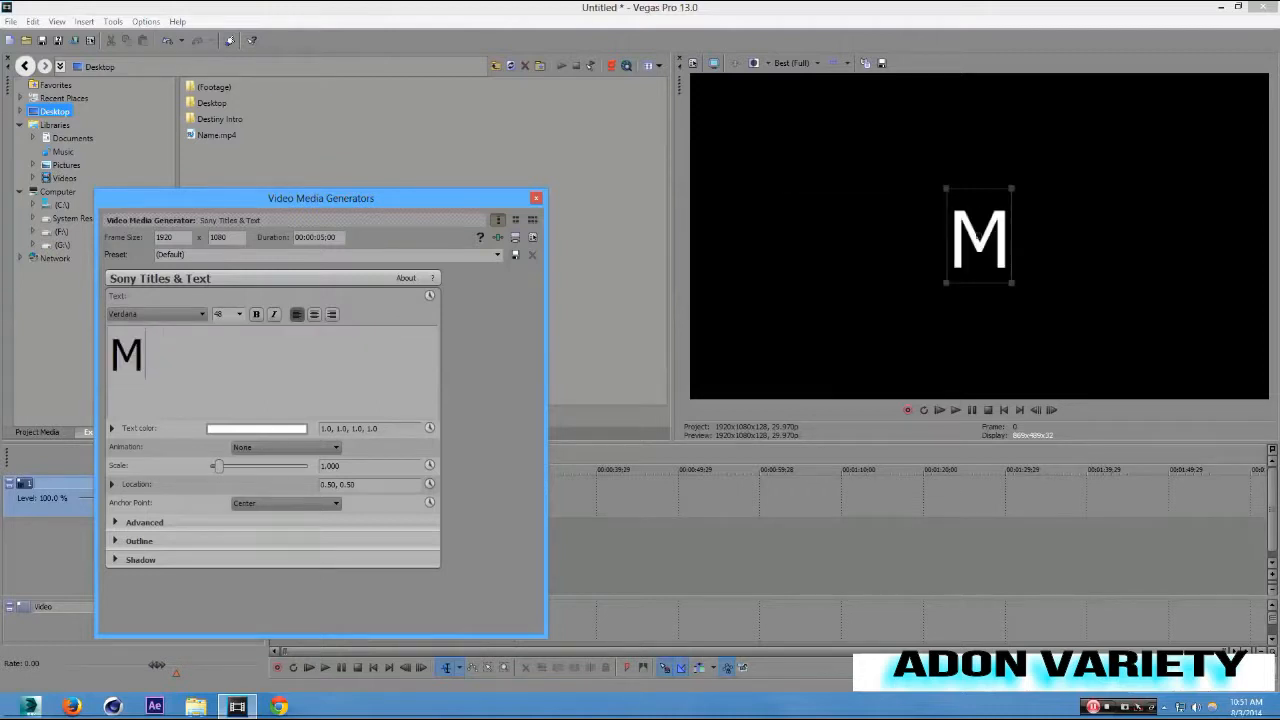
text(rju)
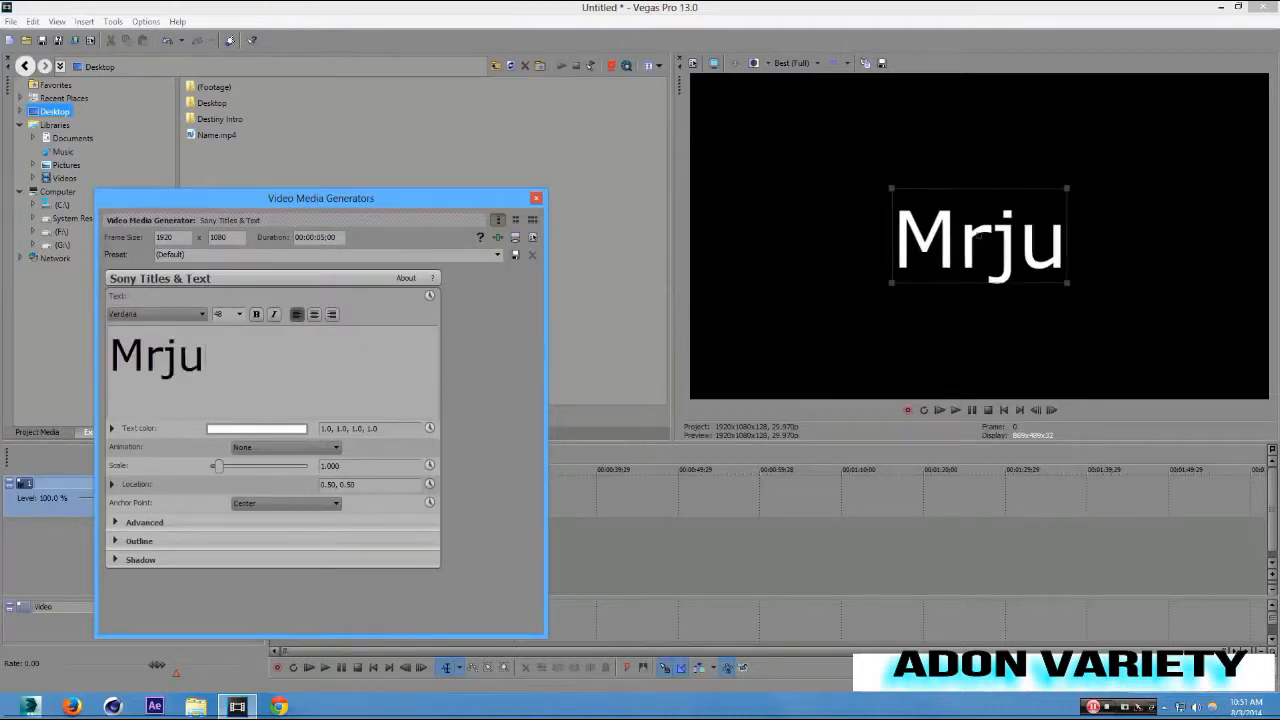
text(bble)
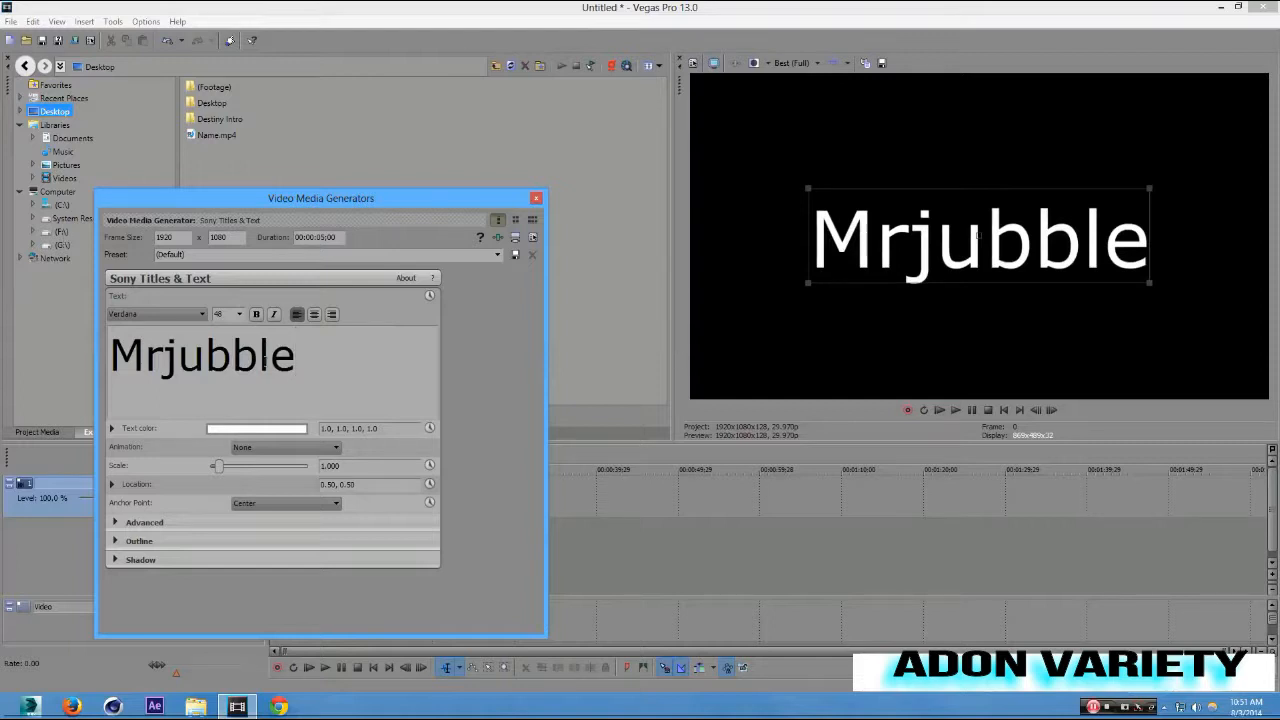
Set the font of the whole title text to Alien League Regular.
key(ctrl+a)
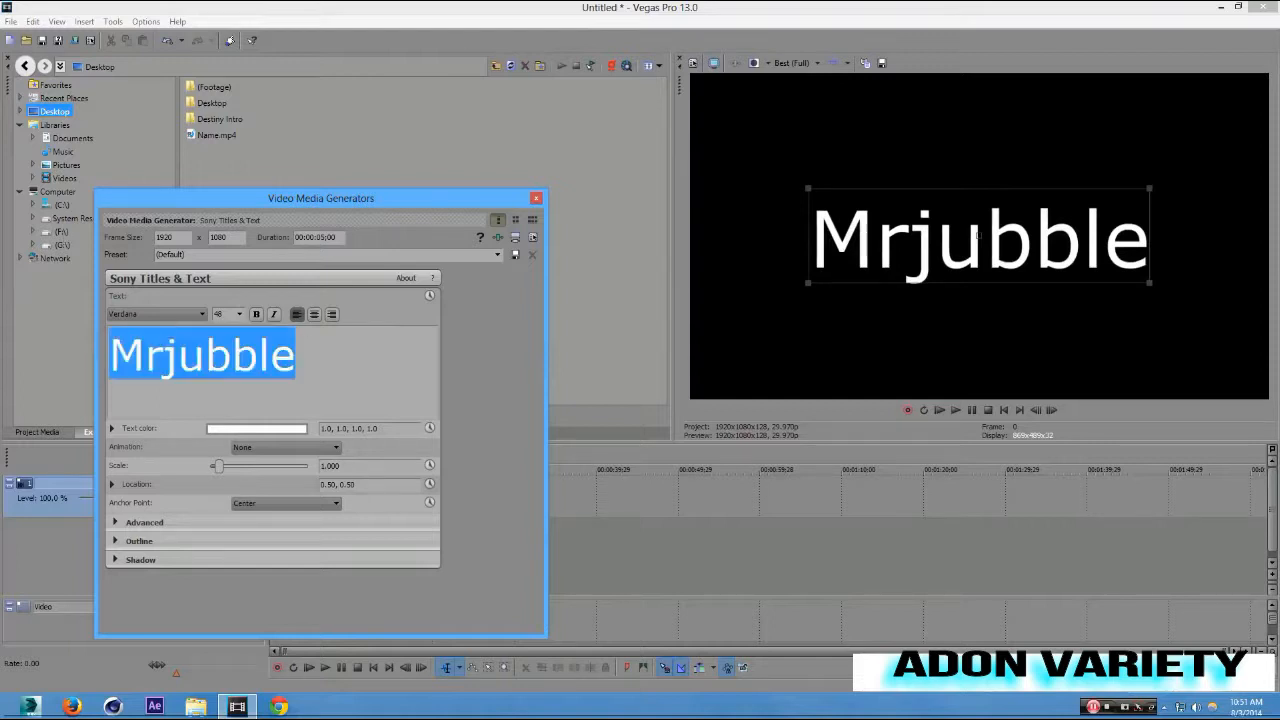
click(201, 314)
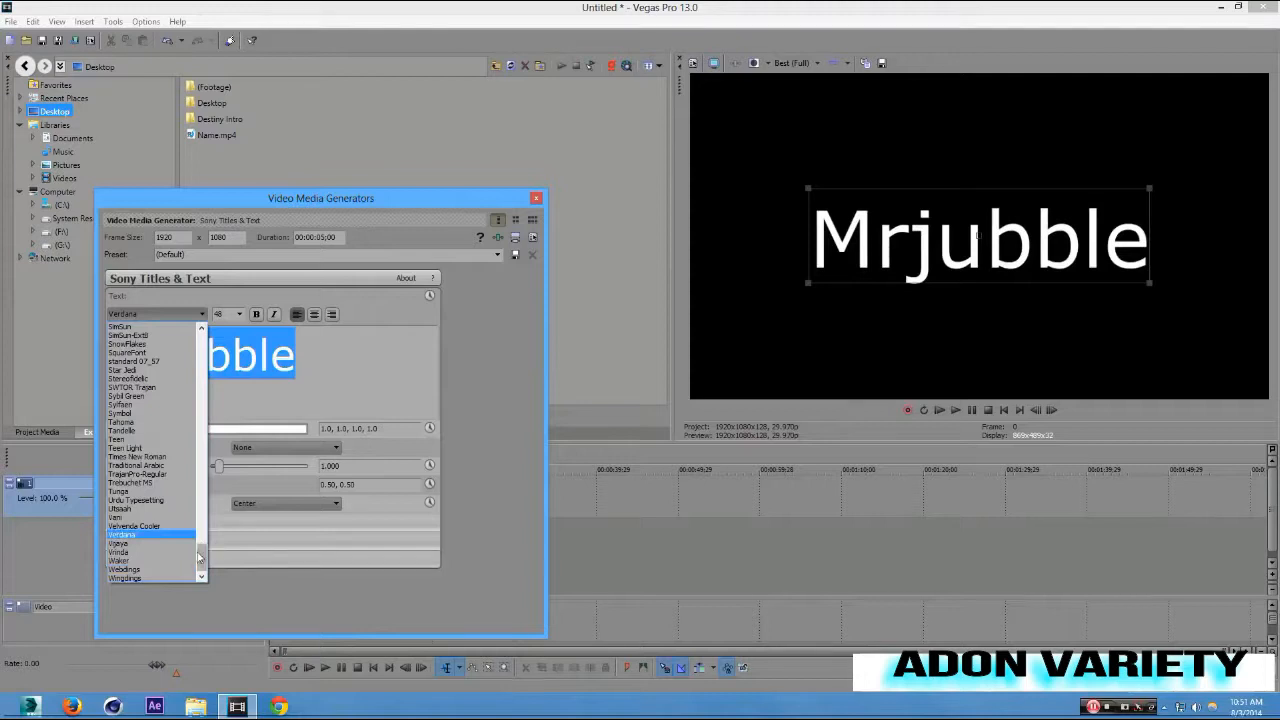
drag(201, 556, 147, 372)
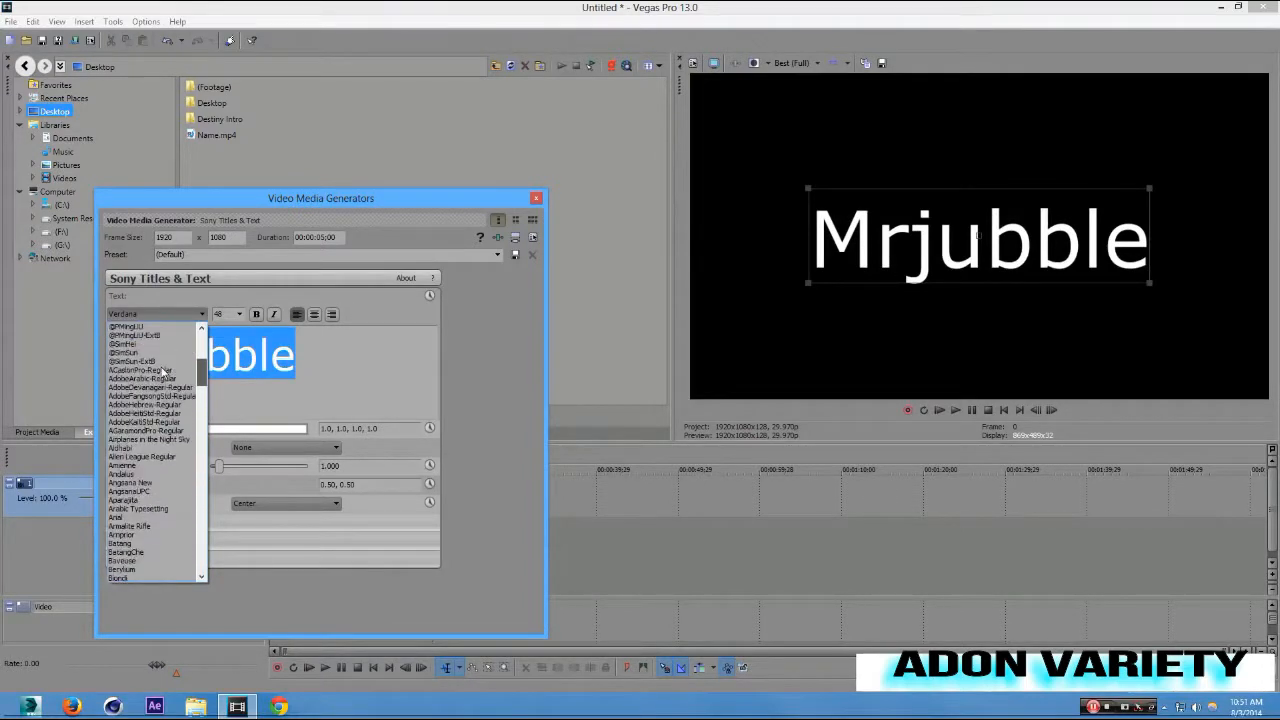
click(147, 457)
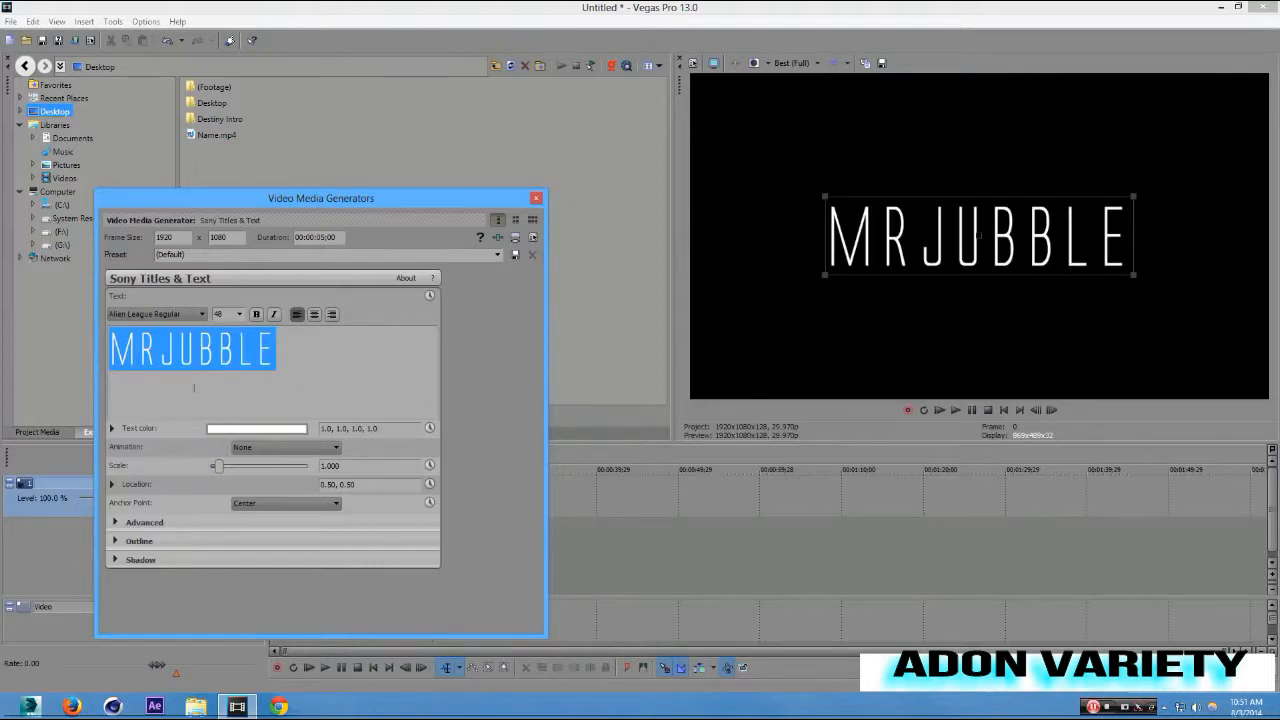
Add spacing between all letters of the title and scale the text down to about 0.911.
click(142, 361)
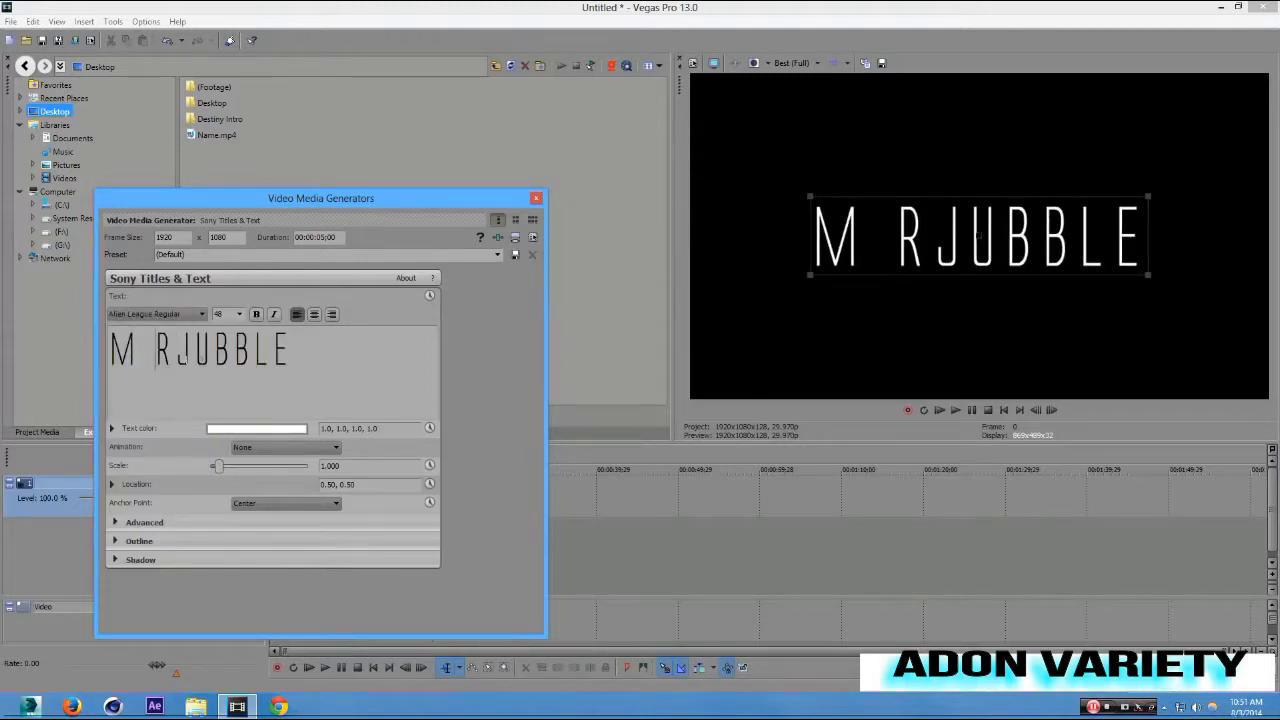
key(Right)
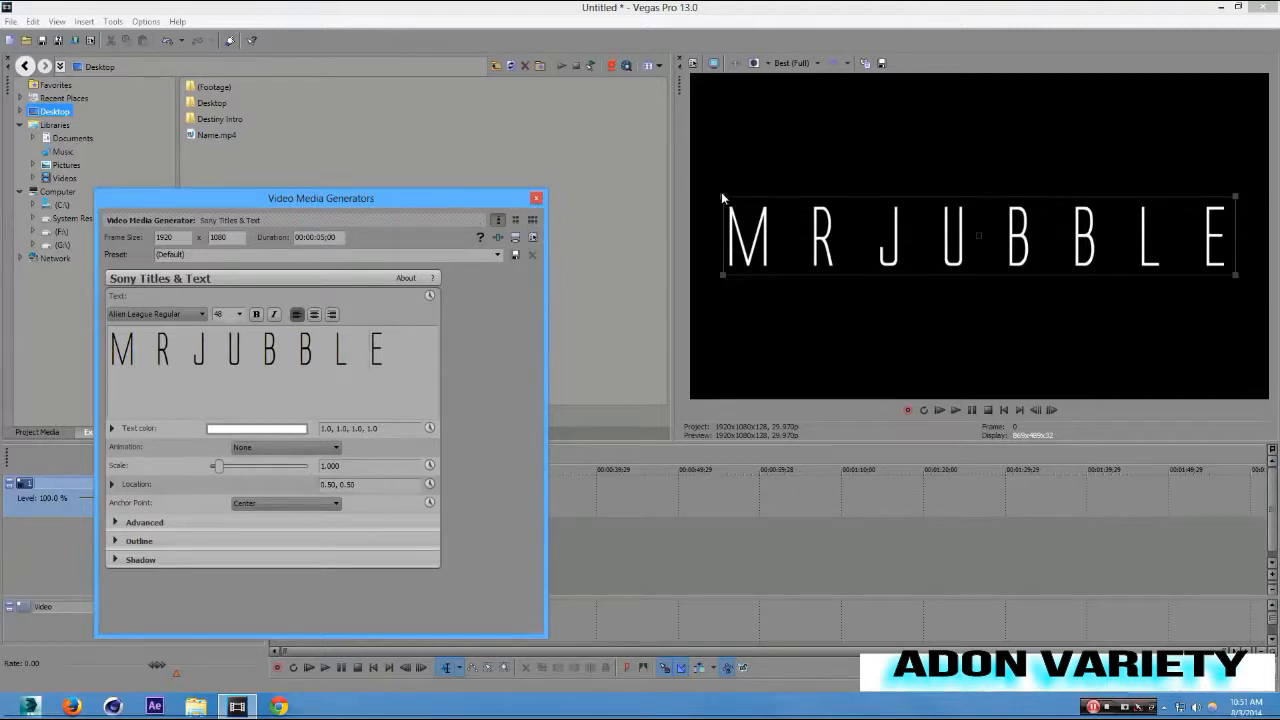
drag(721, 197, 746, 206)
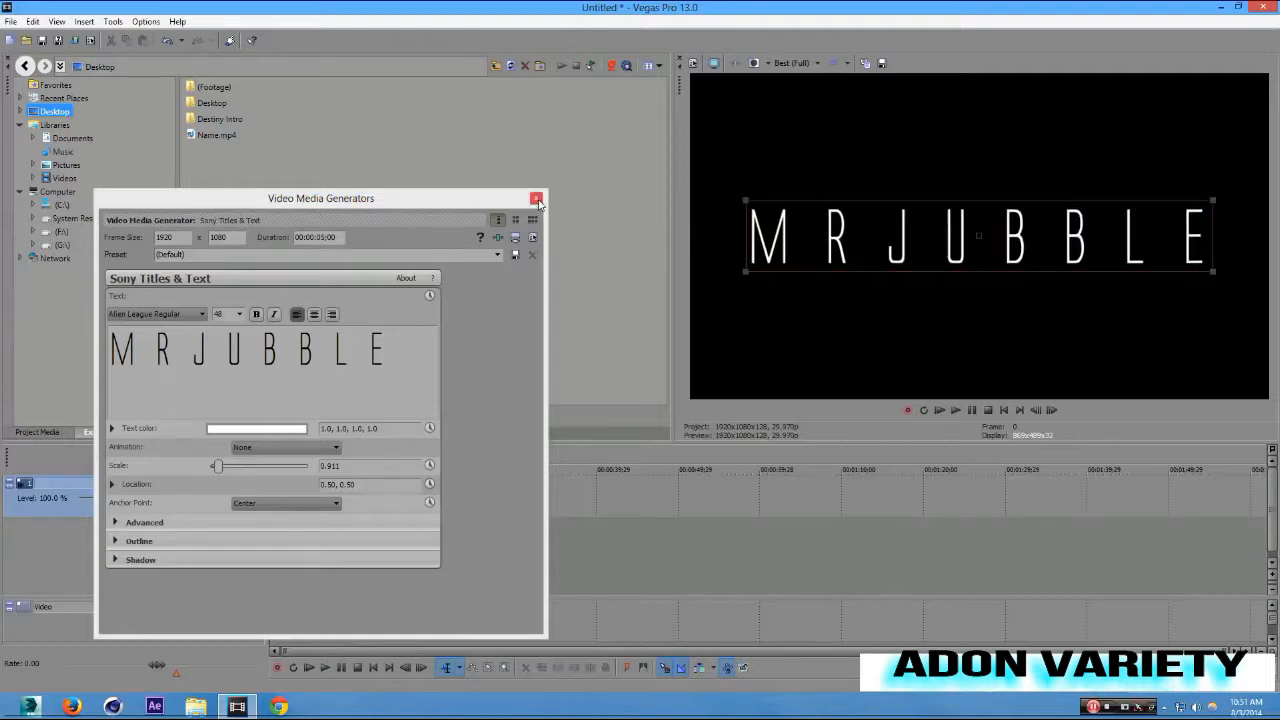
click(536, 198)
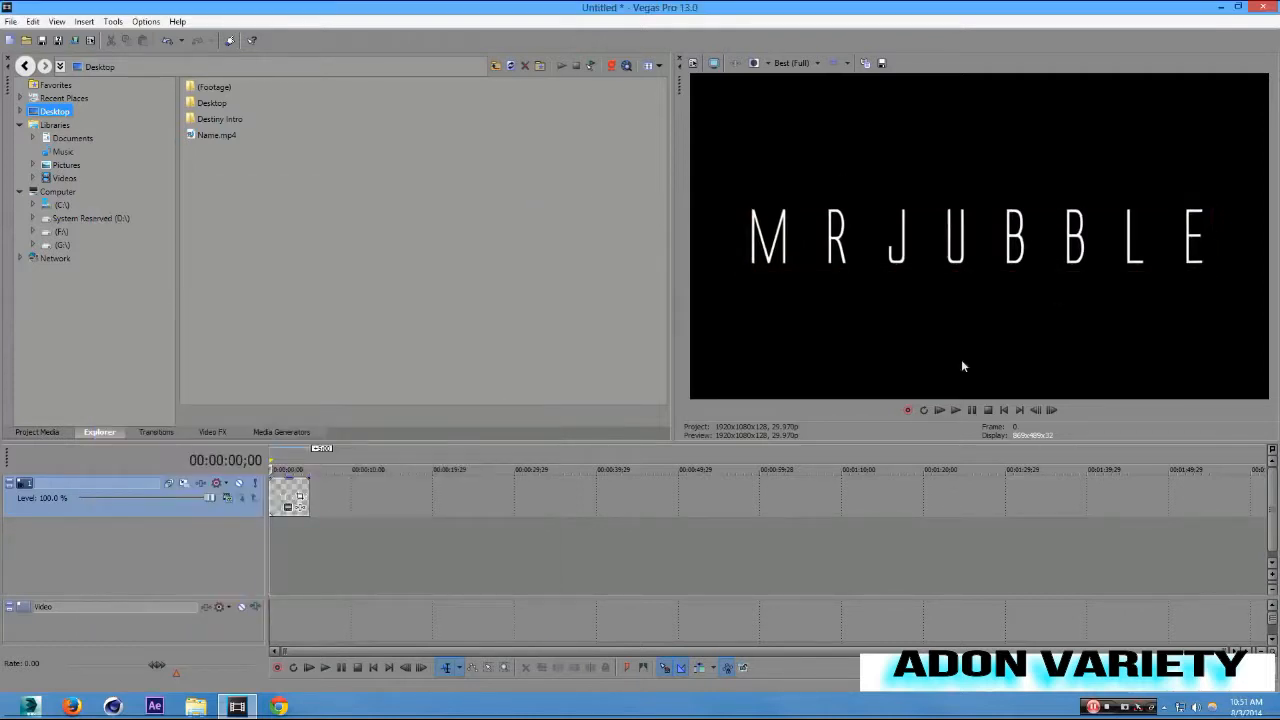
click(214, 432)
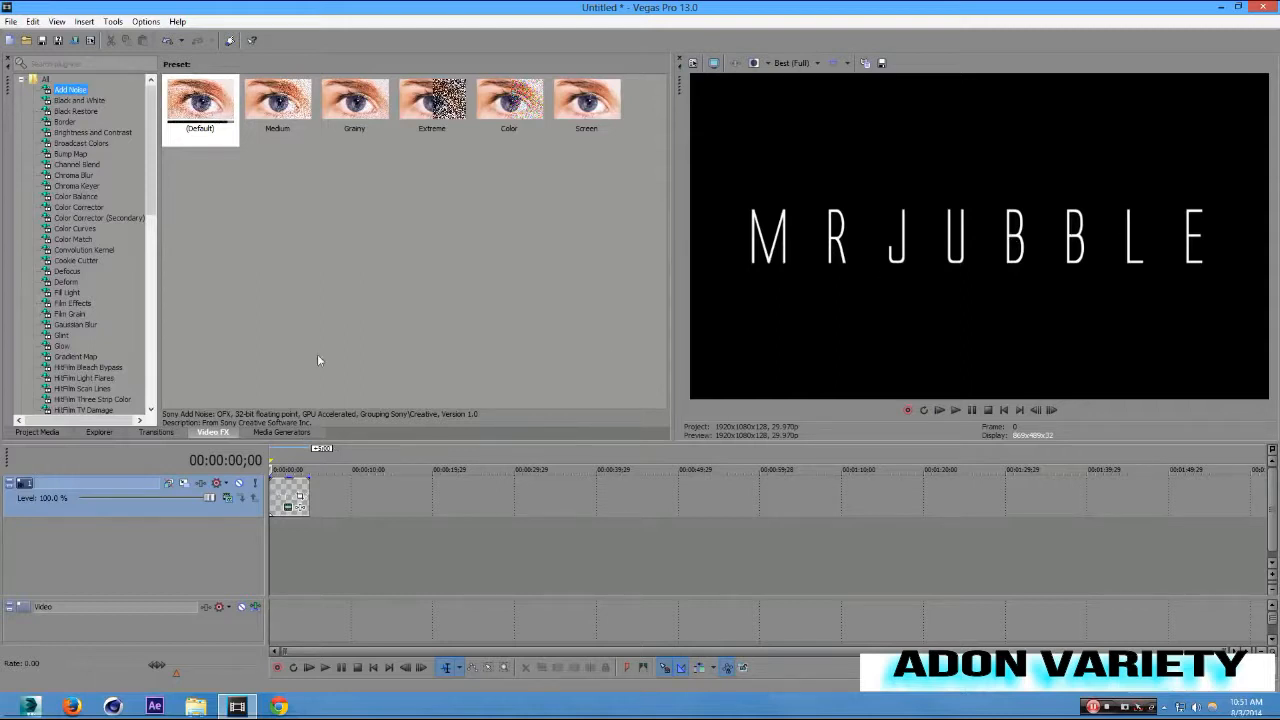
click(283, 432)
click(78, 132)
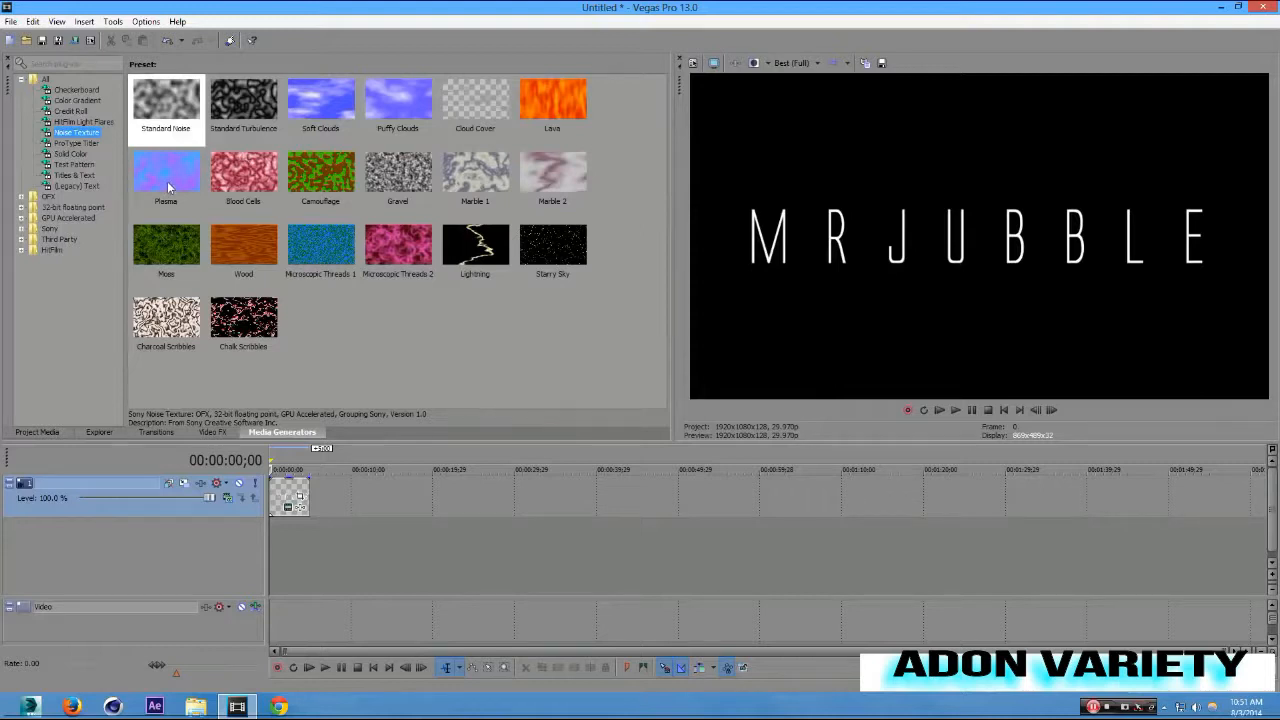
drag(167, 181, 346, 486)
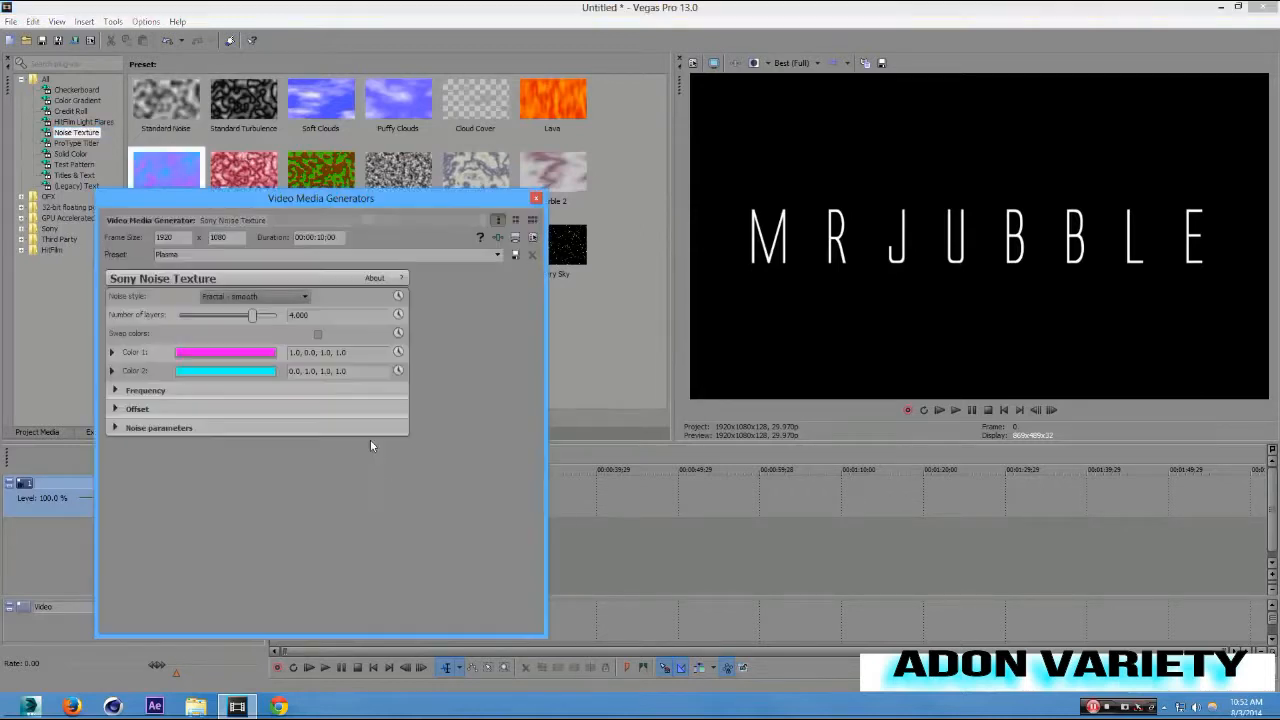
click(535, 198)
click(358, 448)
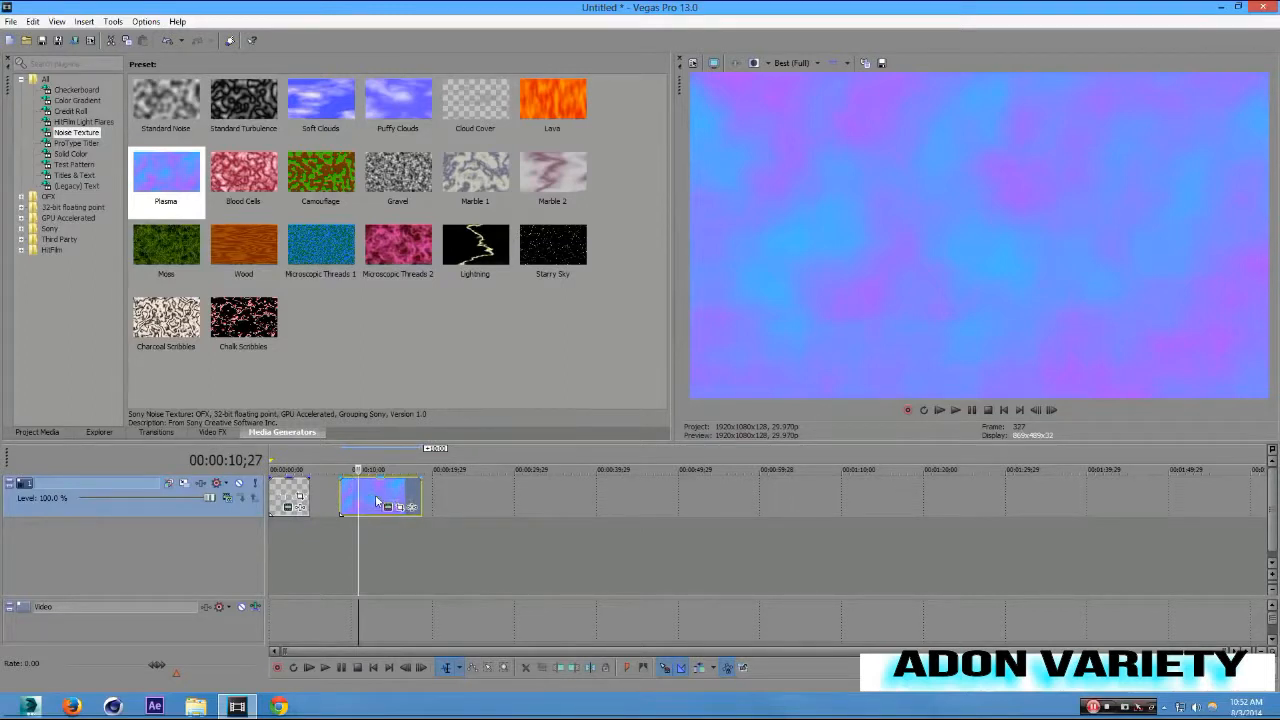
click(375, 497)
key(Delete)
Apply the Glint video effect with the Sparkle preset to the title event.
click(223, 432)
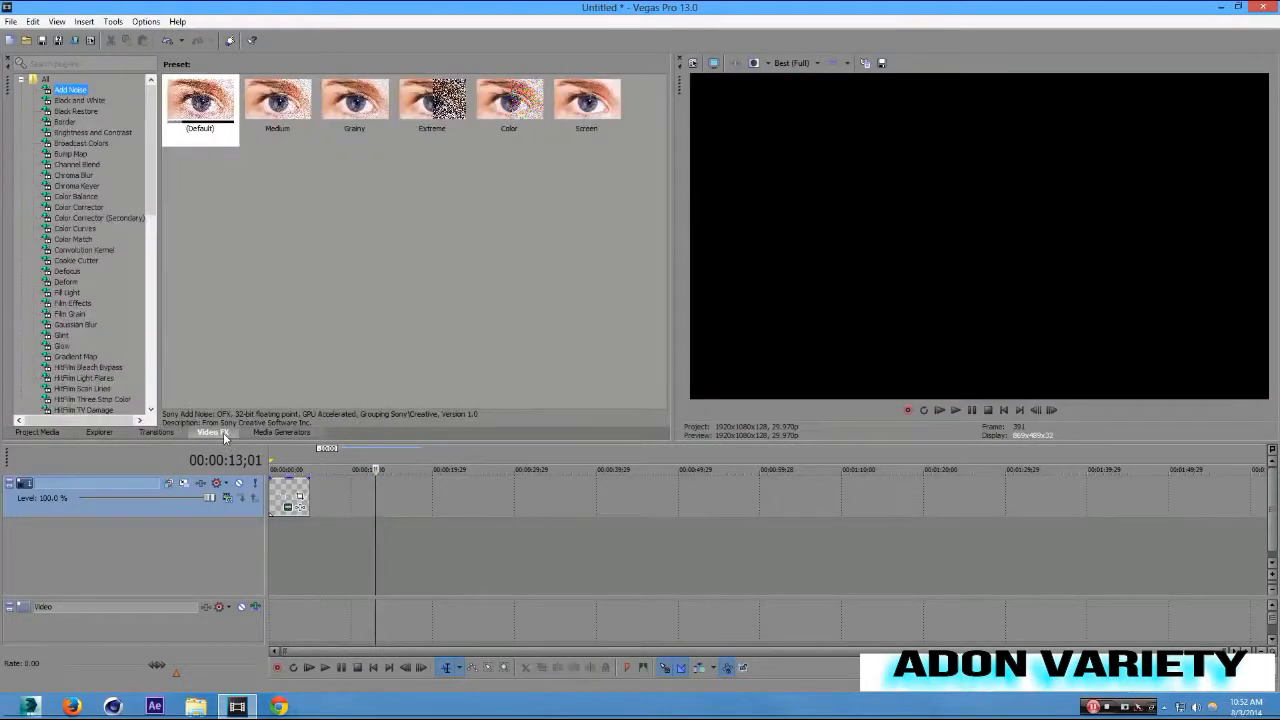
click(68, 336)
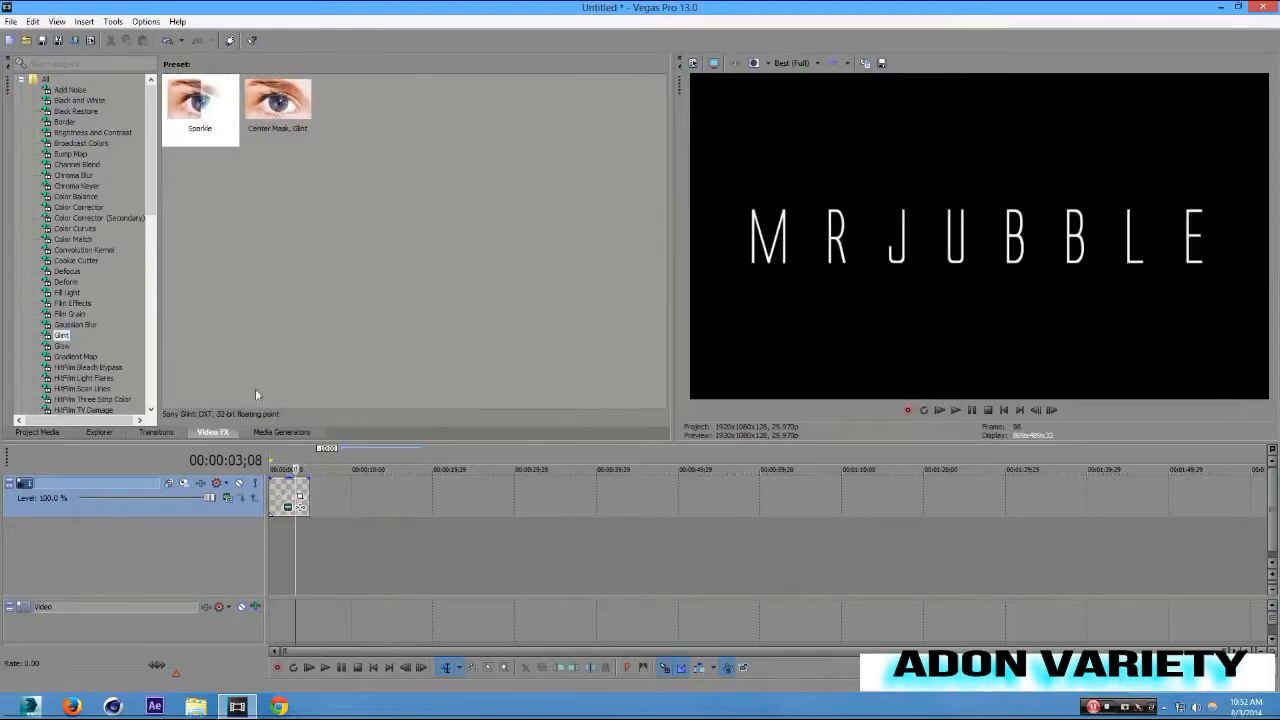
drag(200, 100, 278, 477)
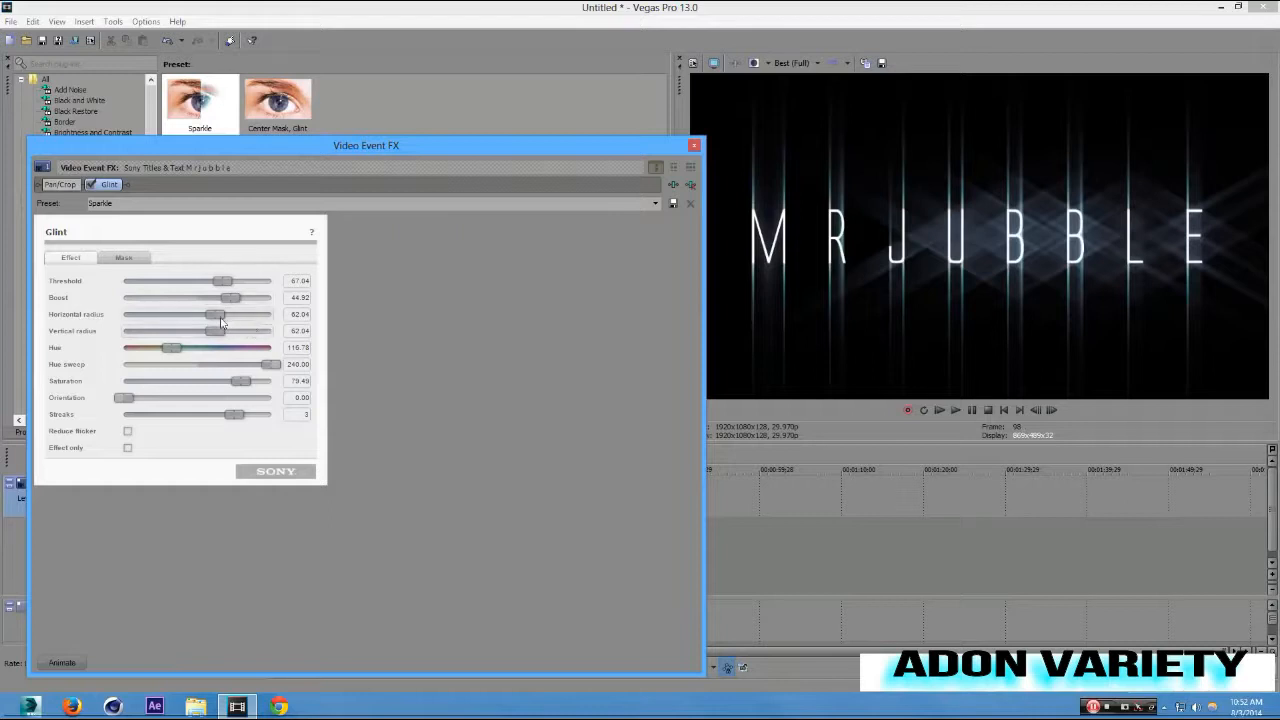
Set the glint's horizontal radius to about 2.76, vertical radius to about 7.29 and saturation to 100.
mouse_move(216, 331)
mouse_down()
mouse_move(235, 332)
mouse_move(141, 337)
mouse_move(143, 318)
mouse_move(130, 328)
mouse_up()
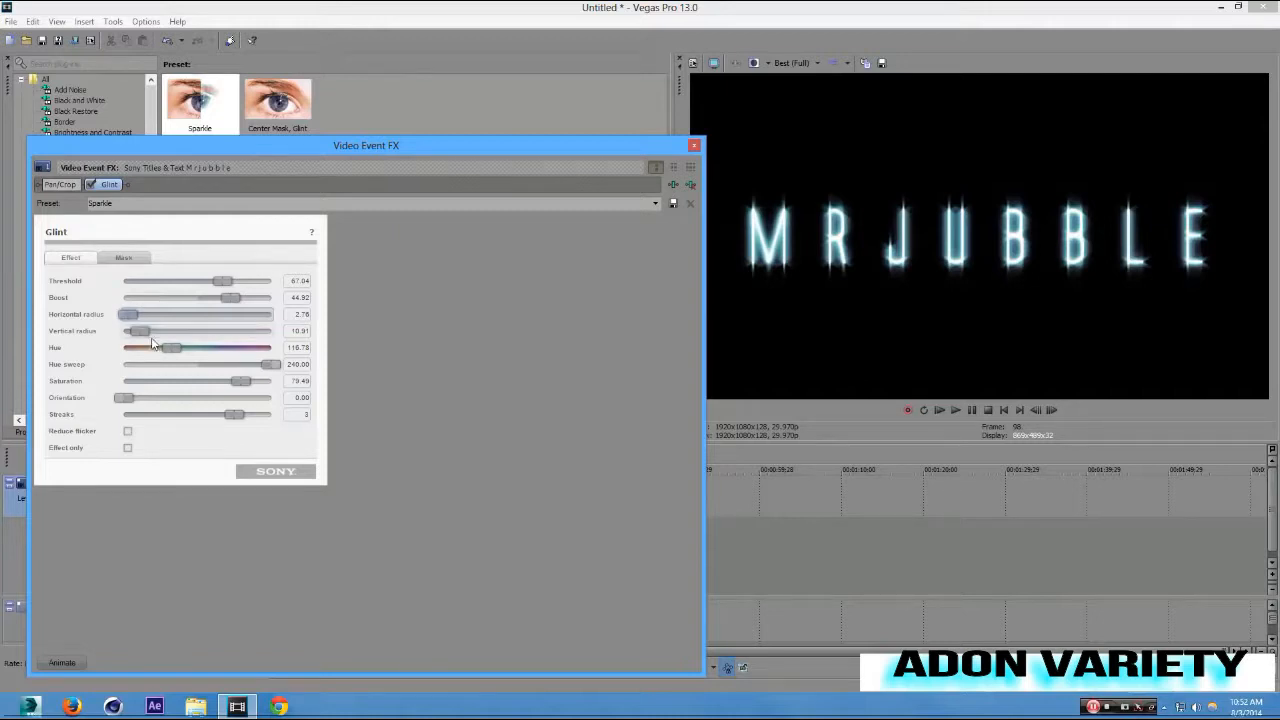
drag(141, 333, 137, 333)
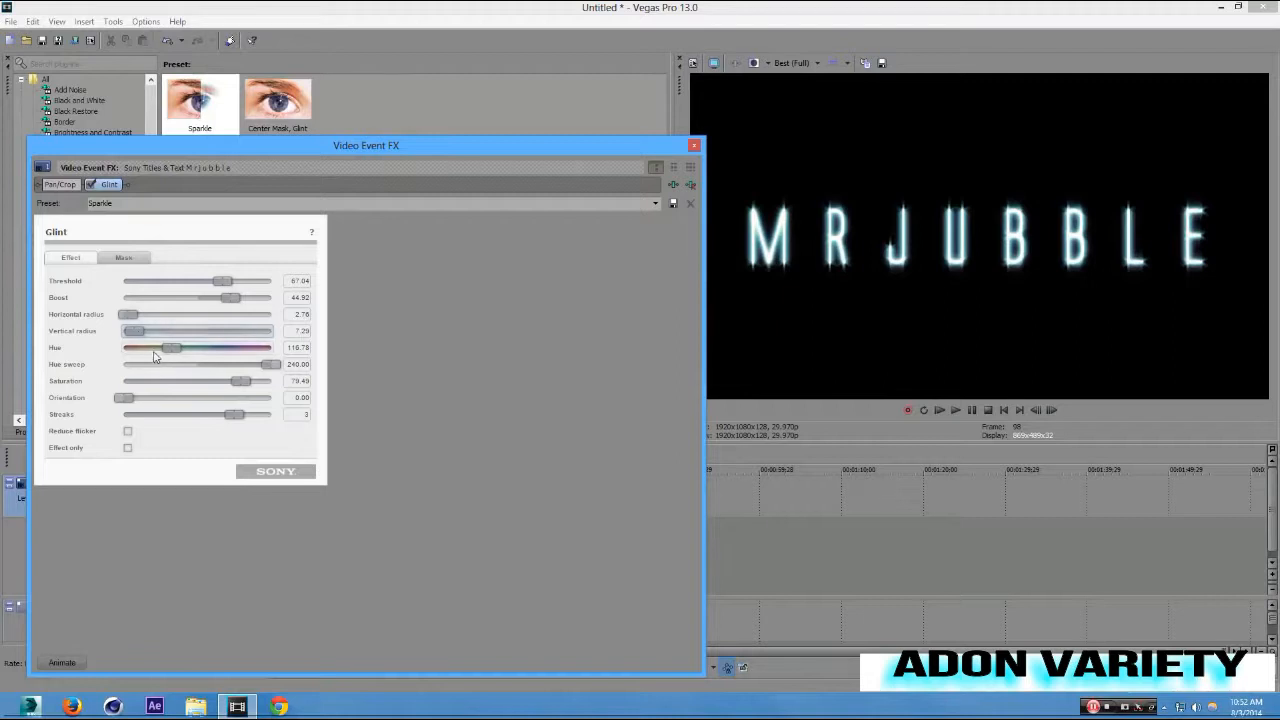
drag(240, 381, 330, 375)
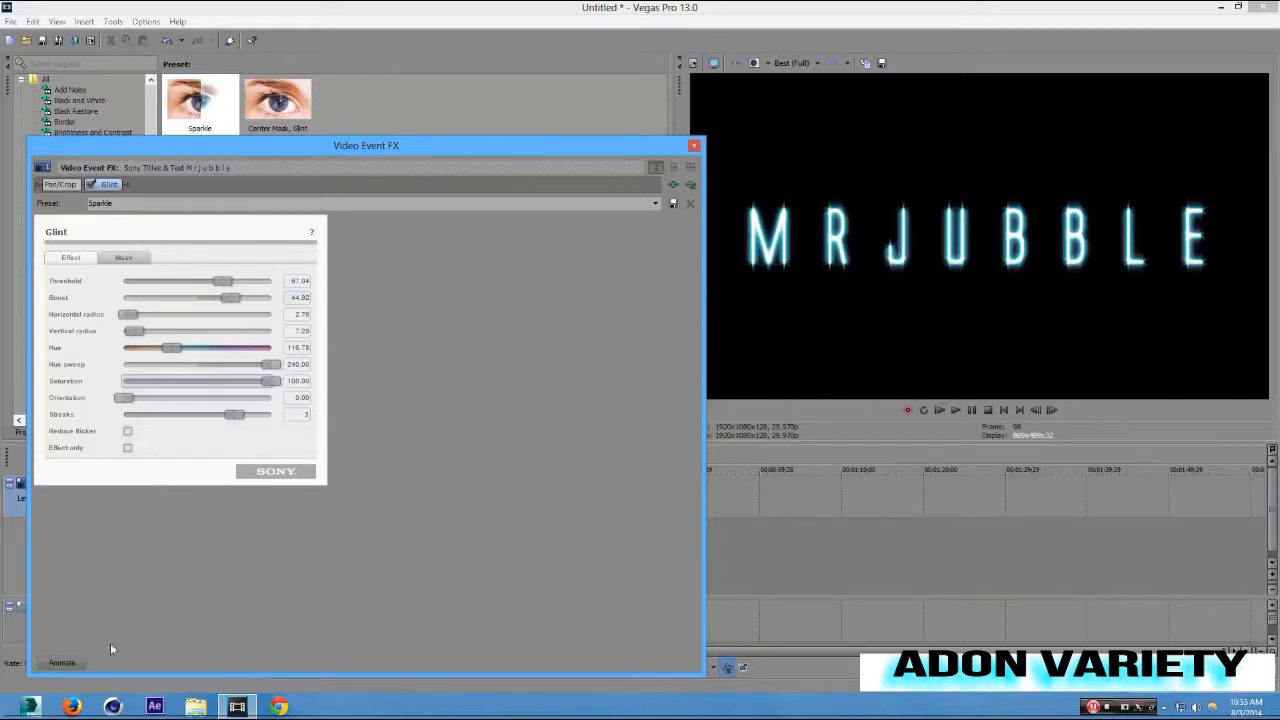
Animate the glint with a keyframe at 00:00:02;00 that sets Boost to -60.
click(62, 663)
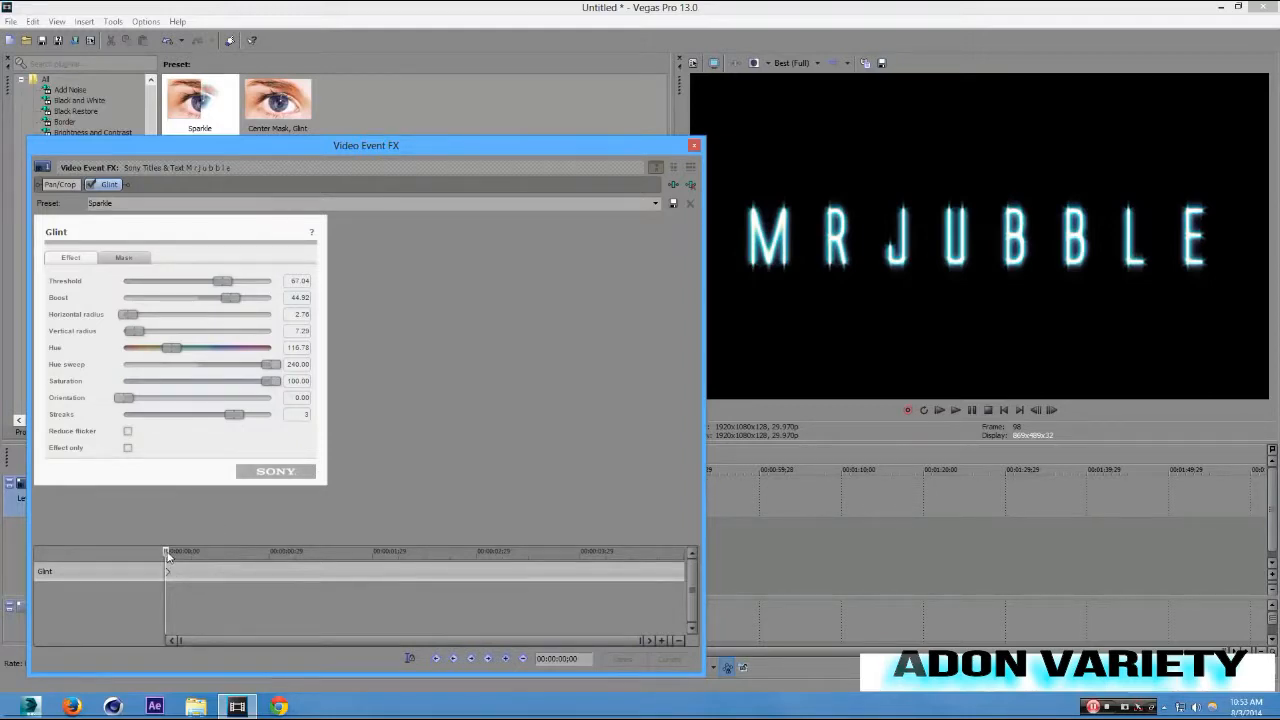
drag(167, 555, 374, 567)
click(373, 569)
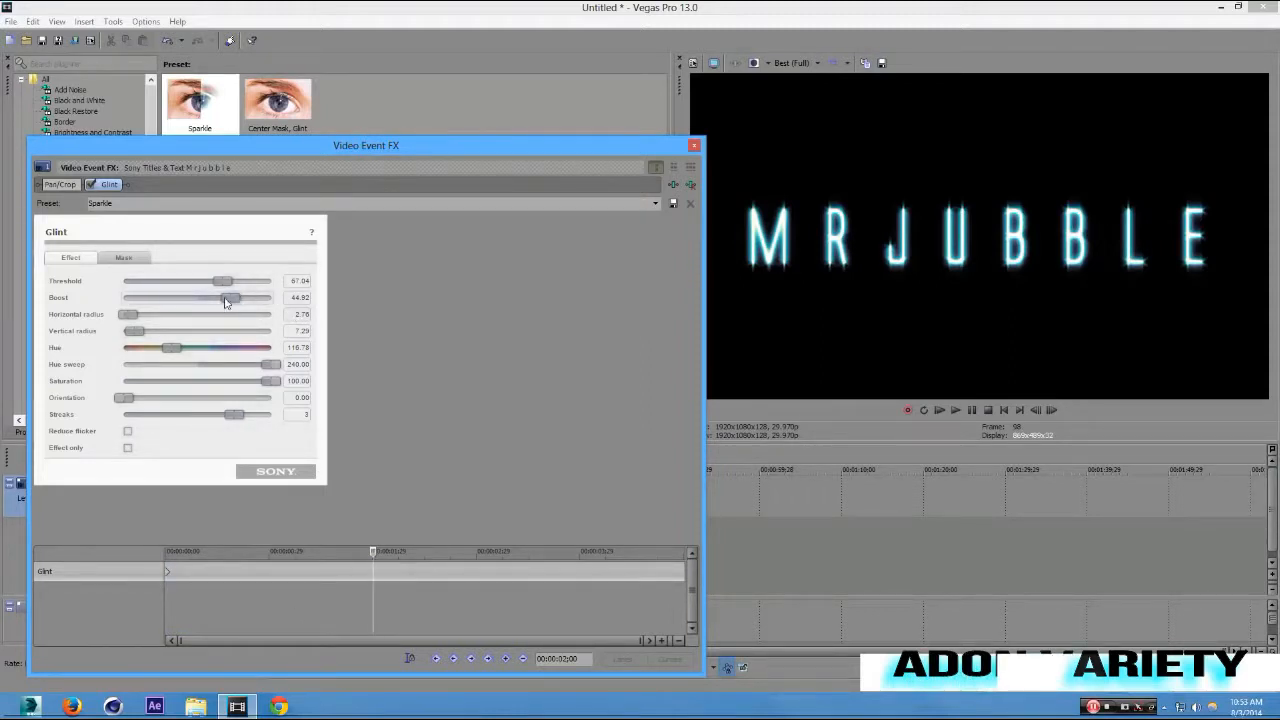
double_click(299, 297)
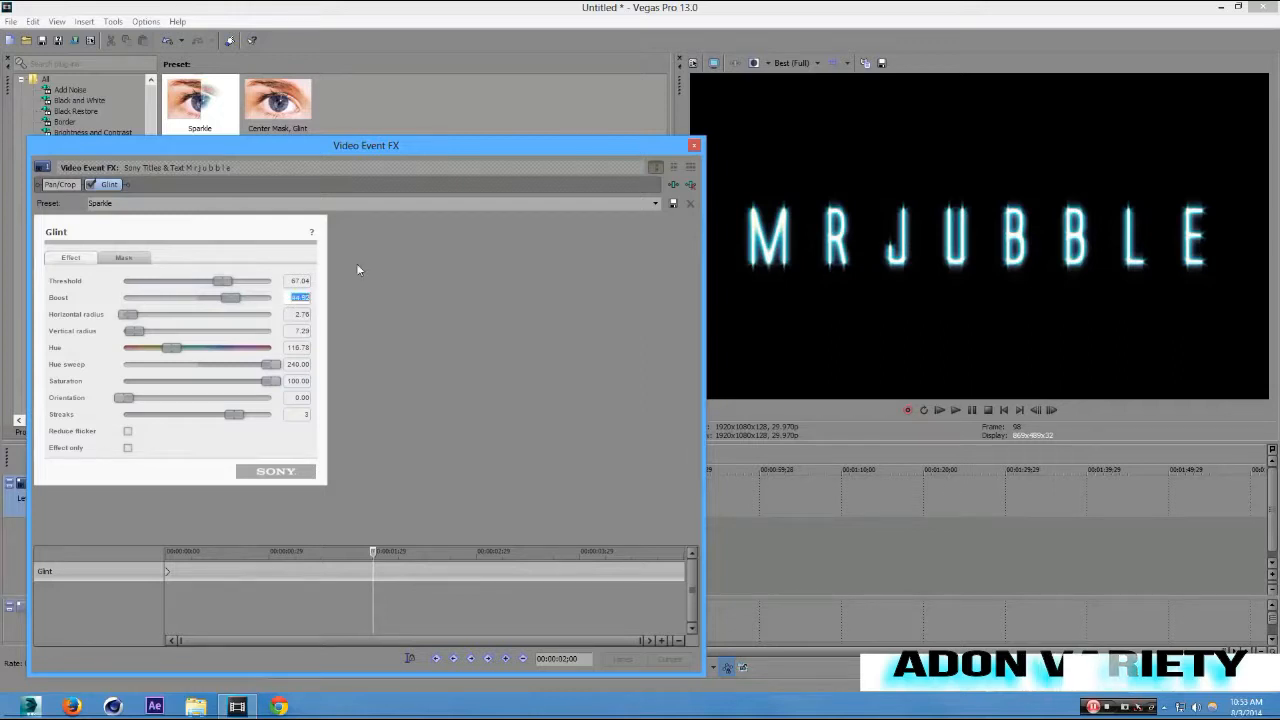
key(BackSpace)
text(-60)
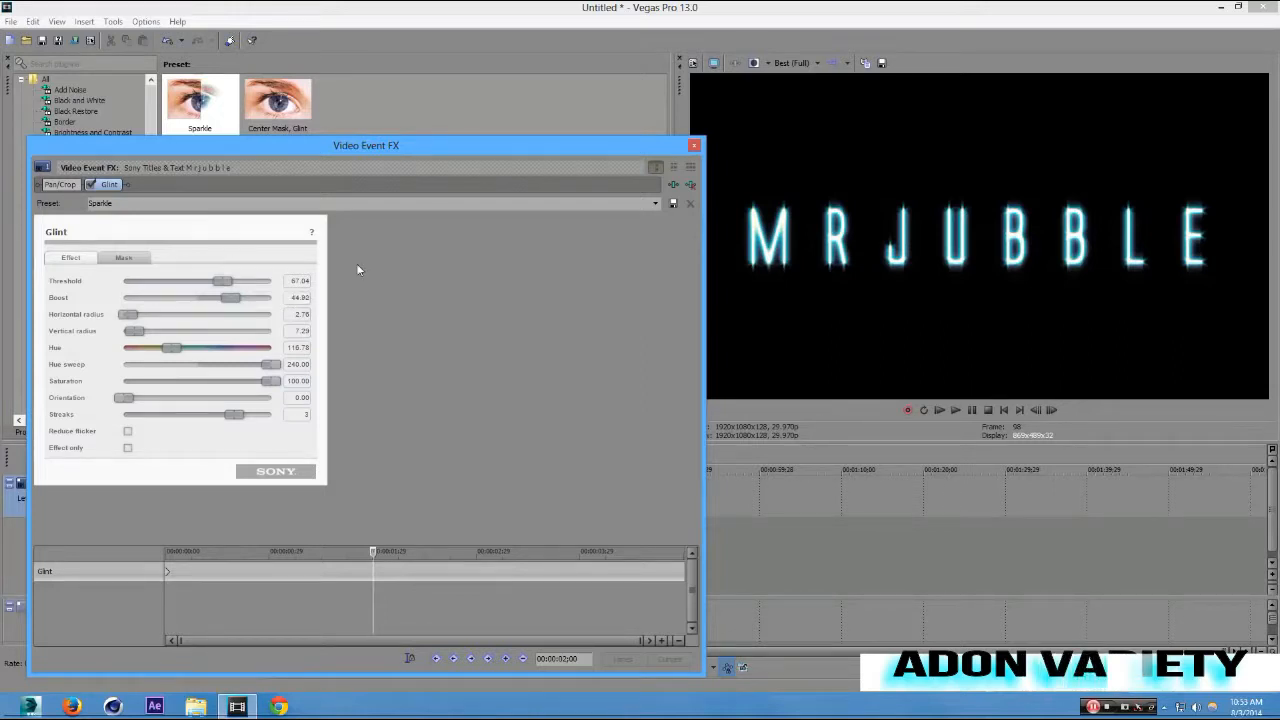
key(Return)
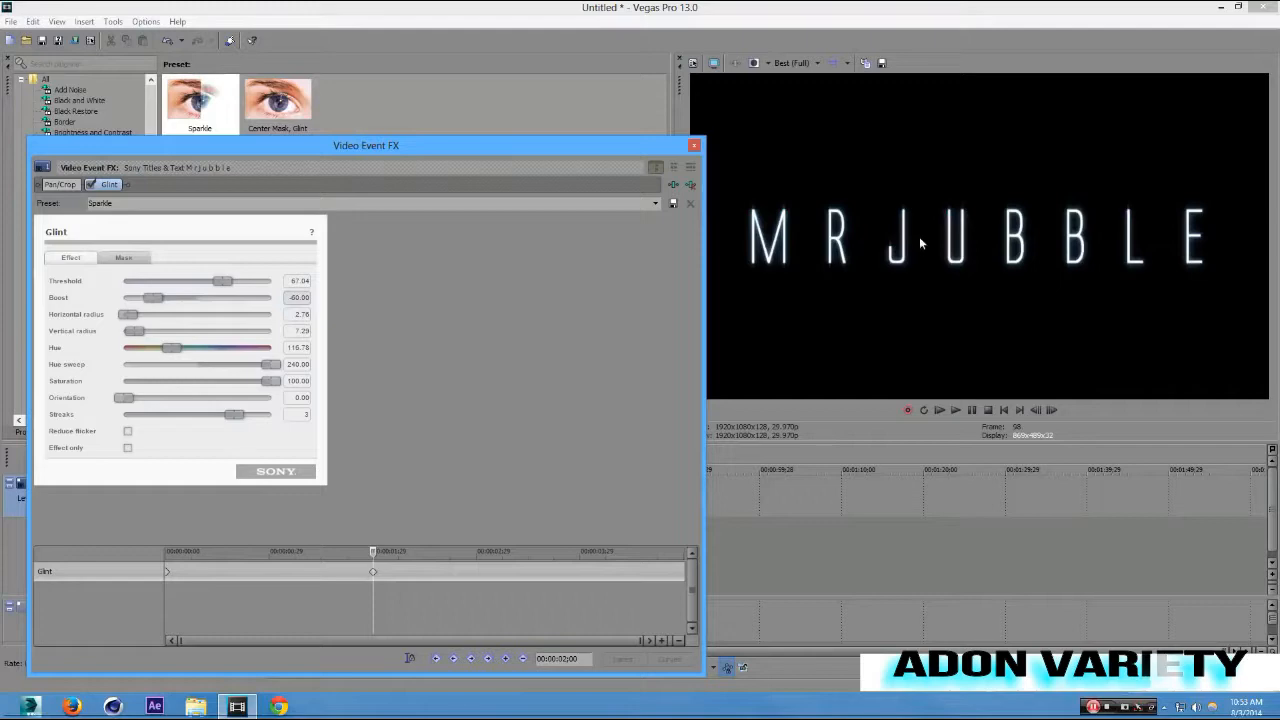
Close the effect settings and play the title from the start to check the glint animation.
click(692, 147)
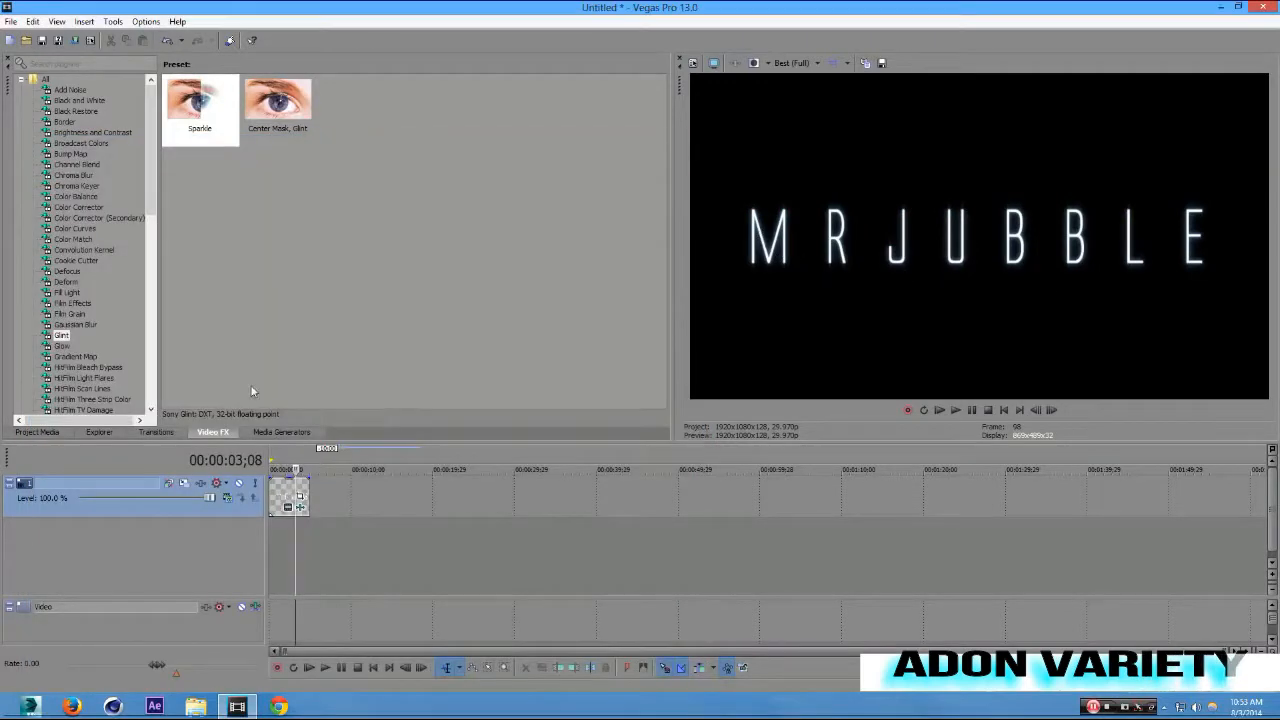
click(276, 455)
click(270, 455)
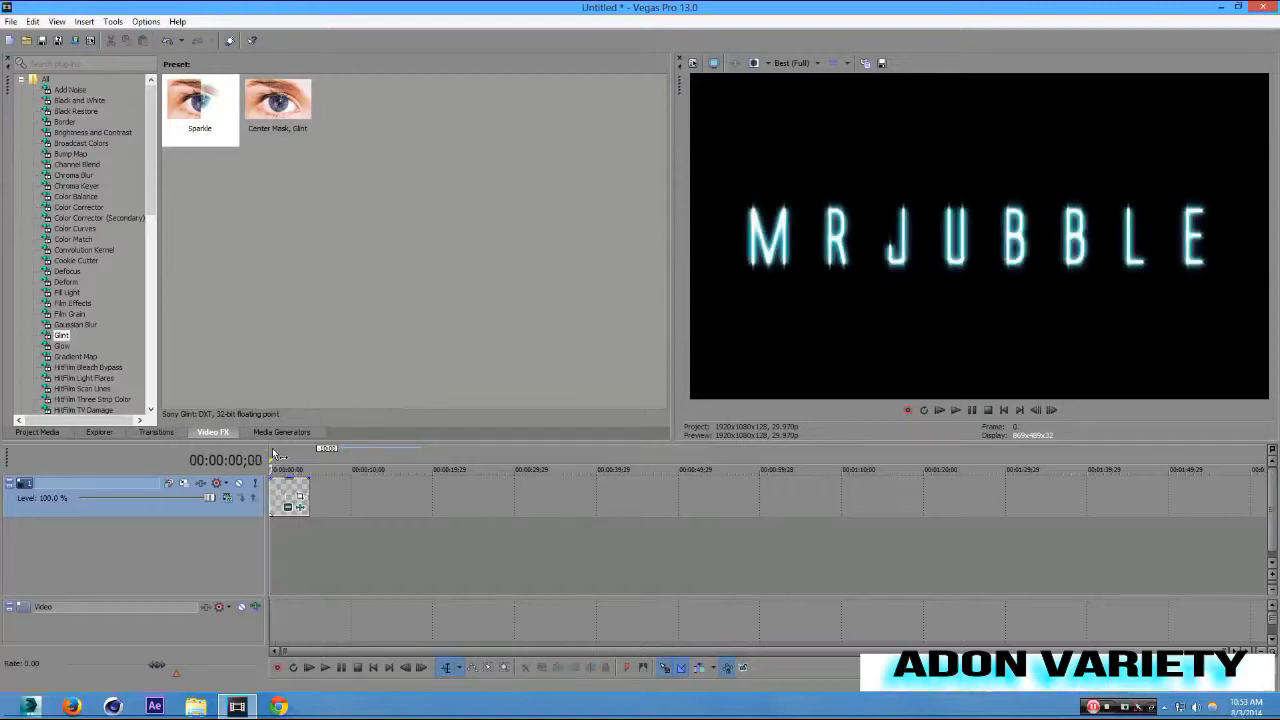
click(421, 668)
click(421, 668)
click(421, 668)
click(421, 668)
click(421, 668)
click(421, 668)
click(341, 668)
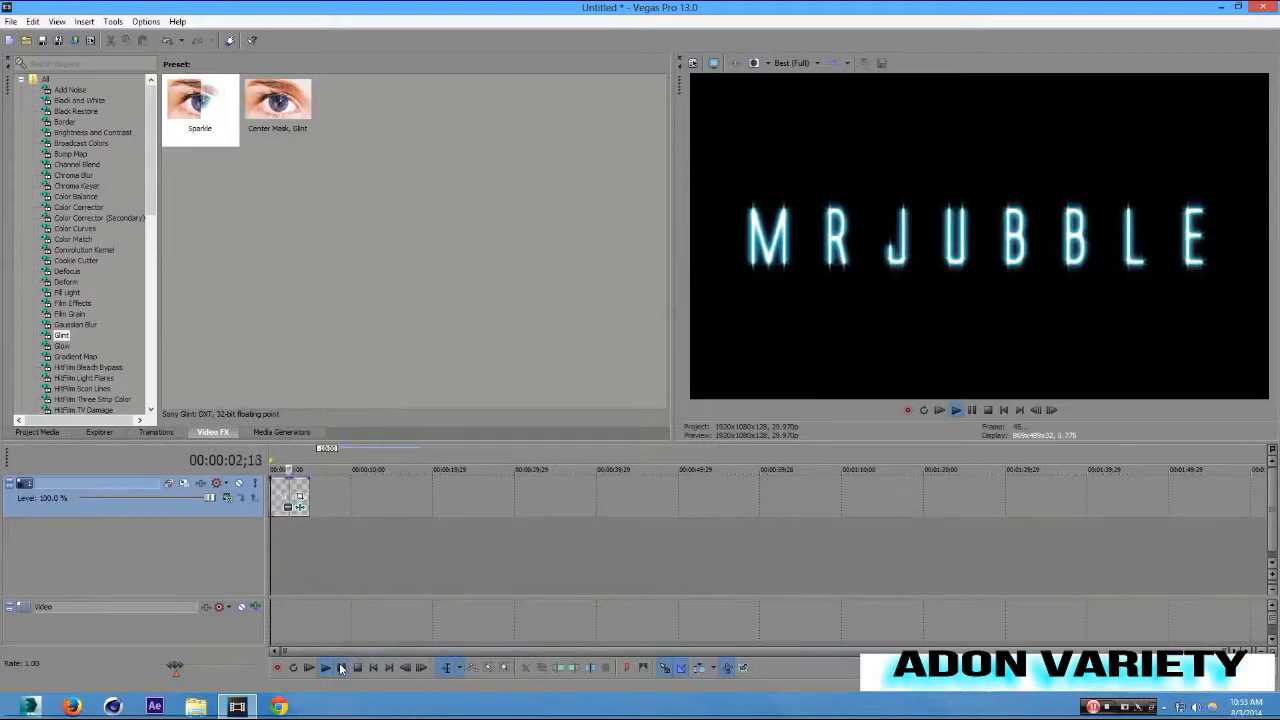
click(341, 668)
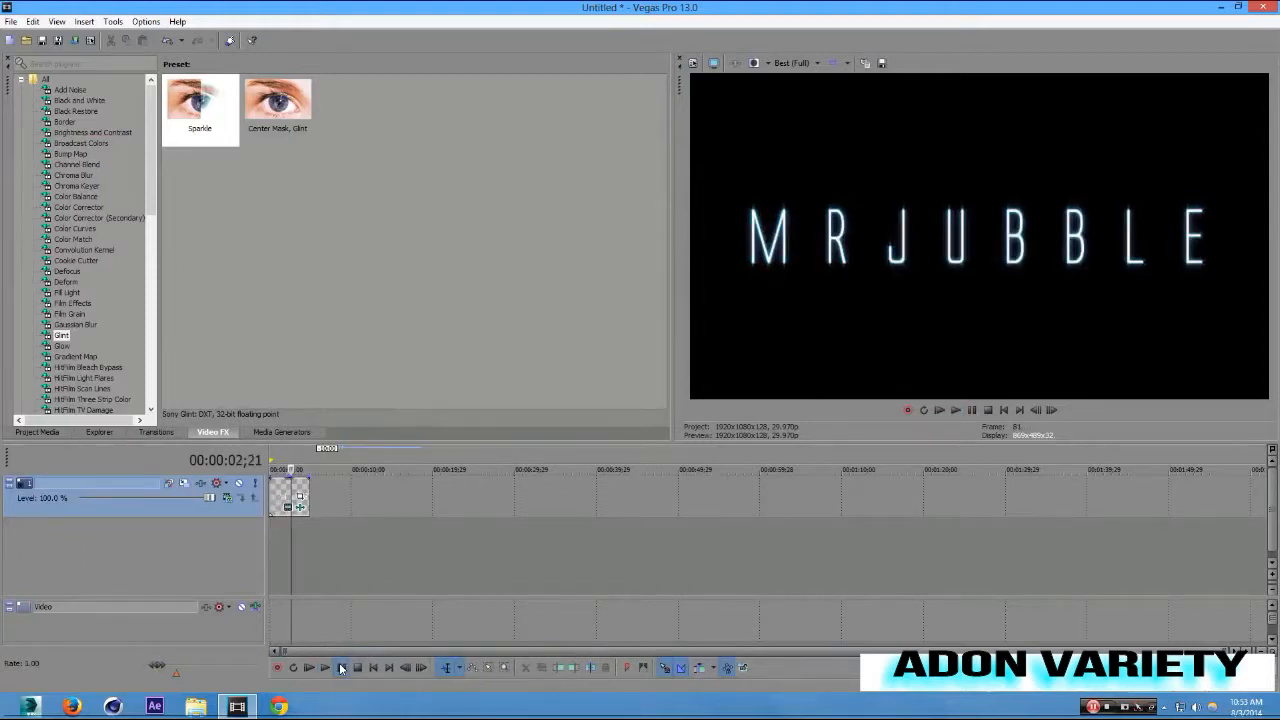
Apply the Gradient Wipe transition with the Nebulous preset to the start of the title event.
click(155, 432)
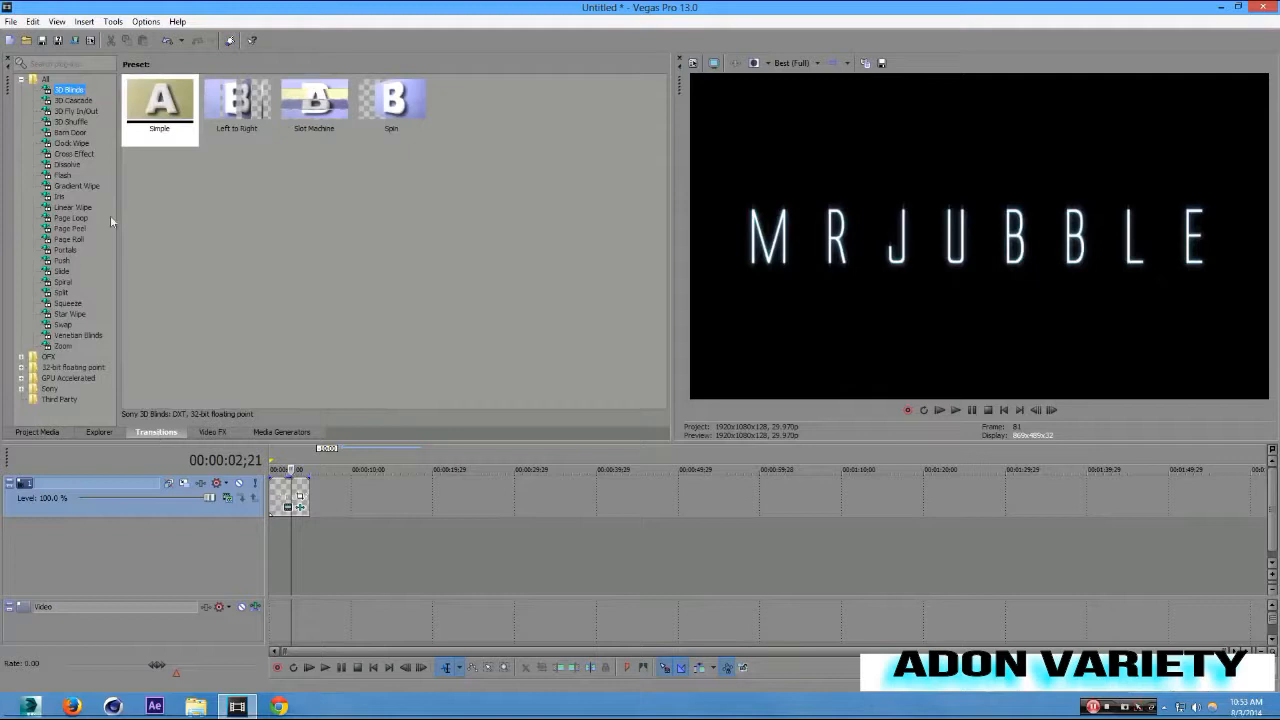
click(70, 164)
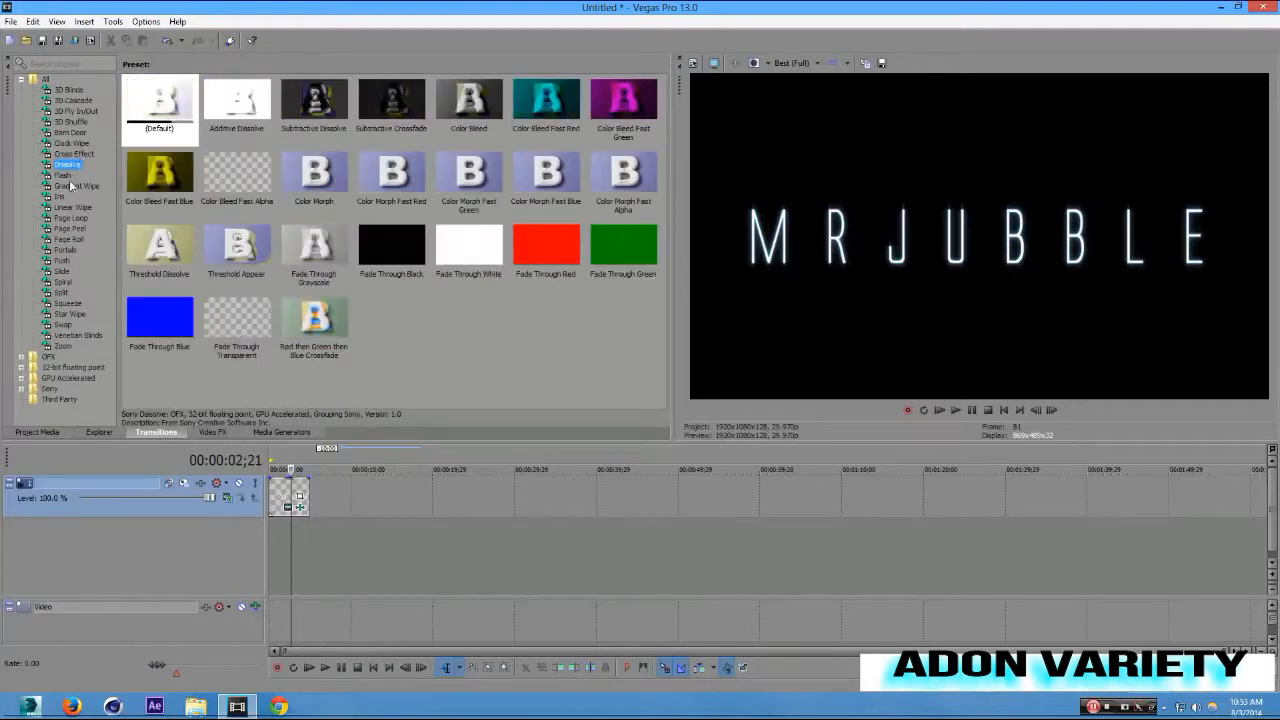
click(70, 185)
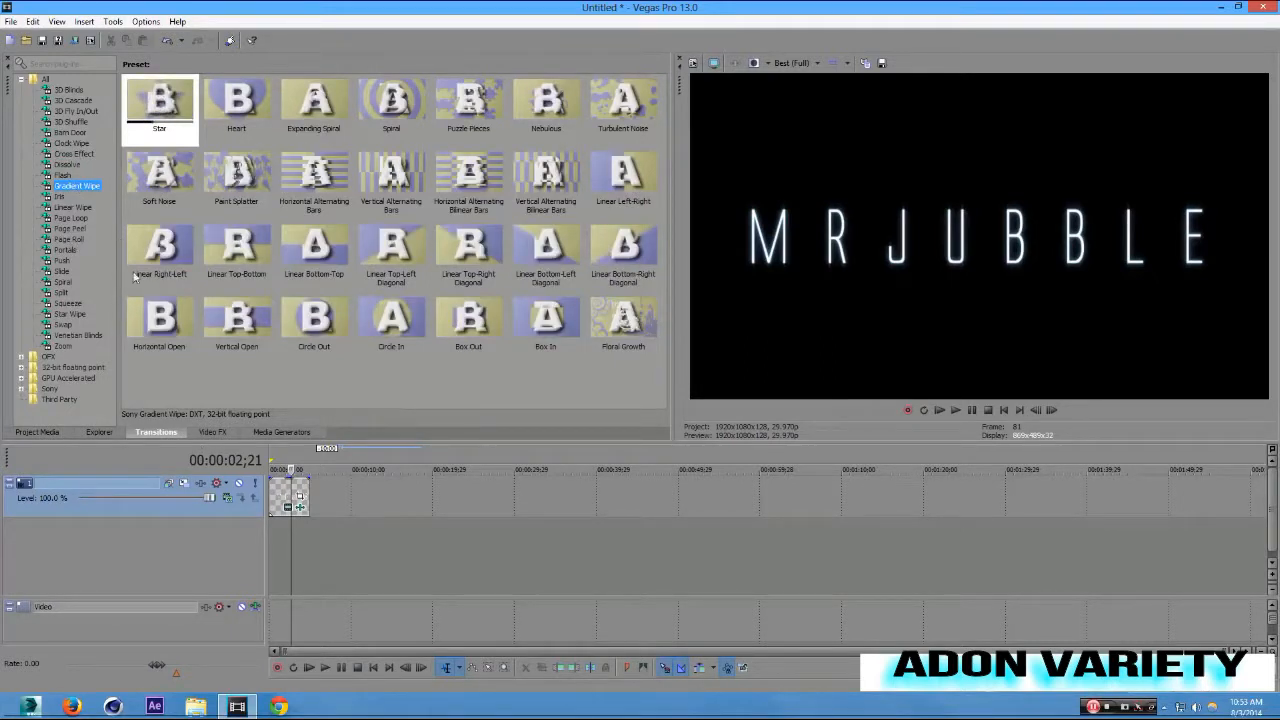
drag(553, 110, 282, 500)
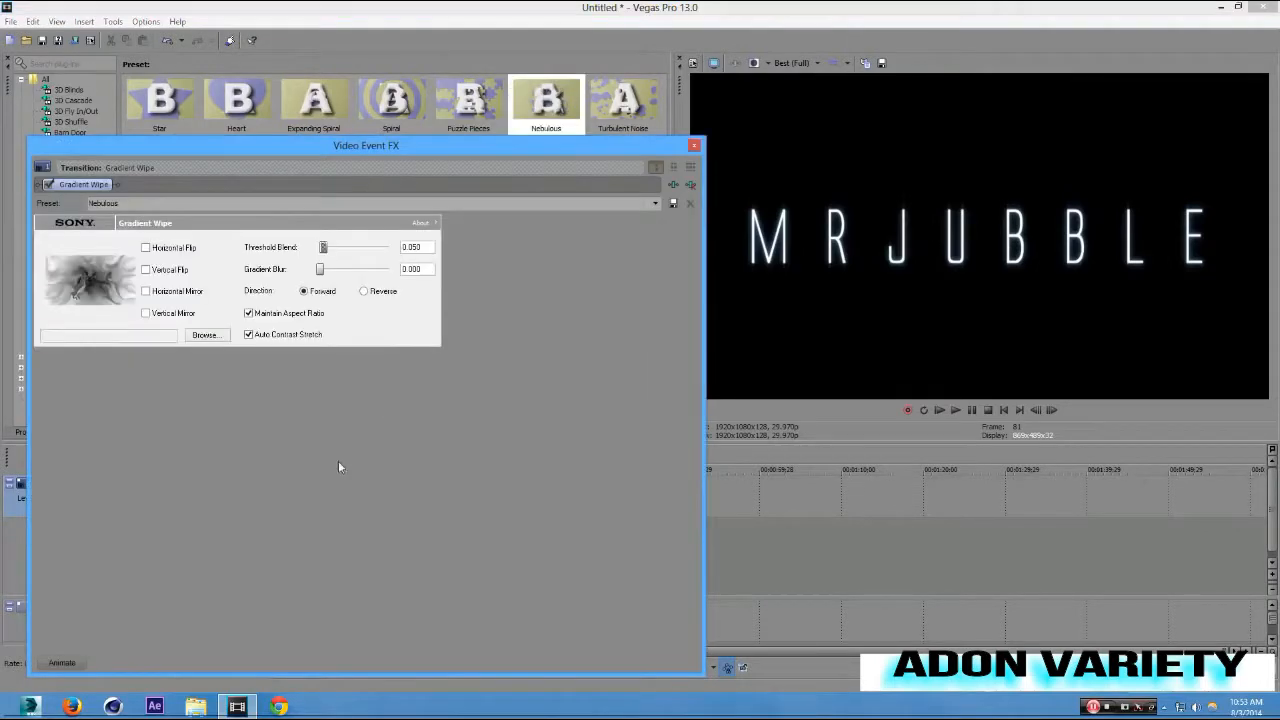
click(696, 147)
Lengthen the Gradient Wipe at the start of the title to about 00:00:01;12.
scroll(399, 554, up, 4)
scroll(352, 490, down, 1)
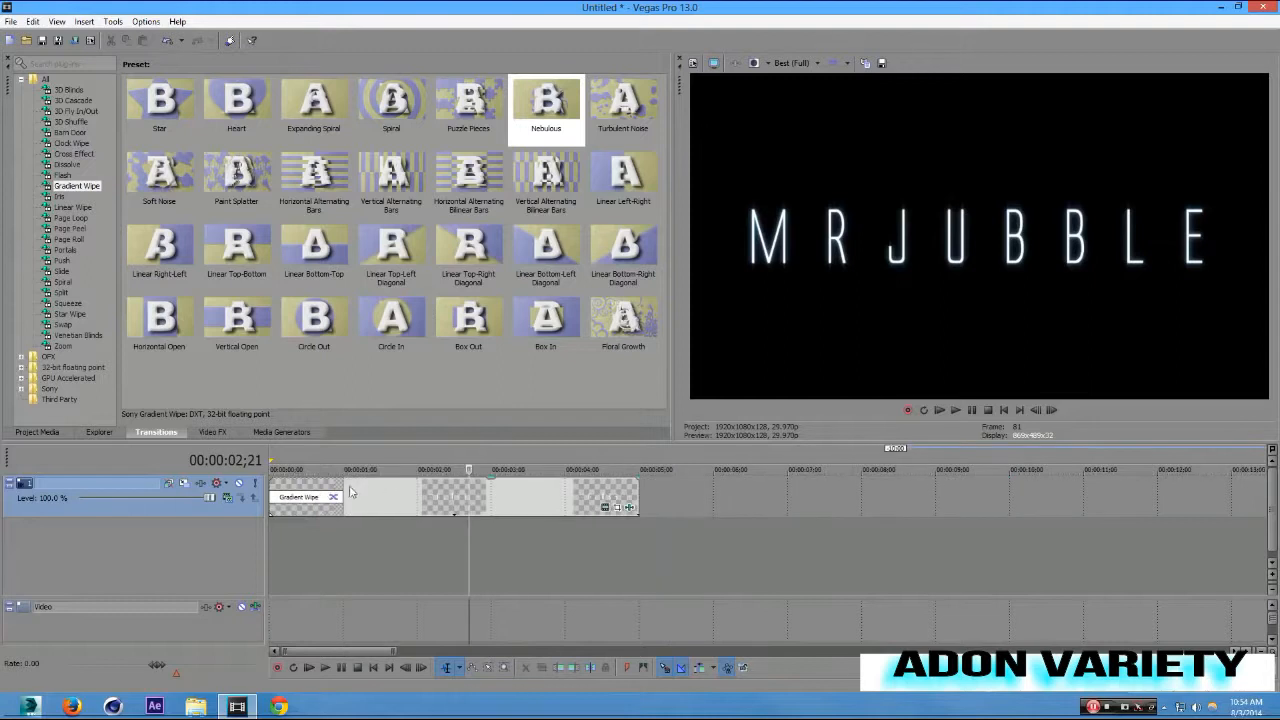
drag(350, 492, 370, 490)
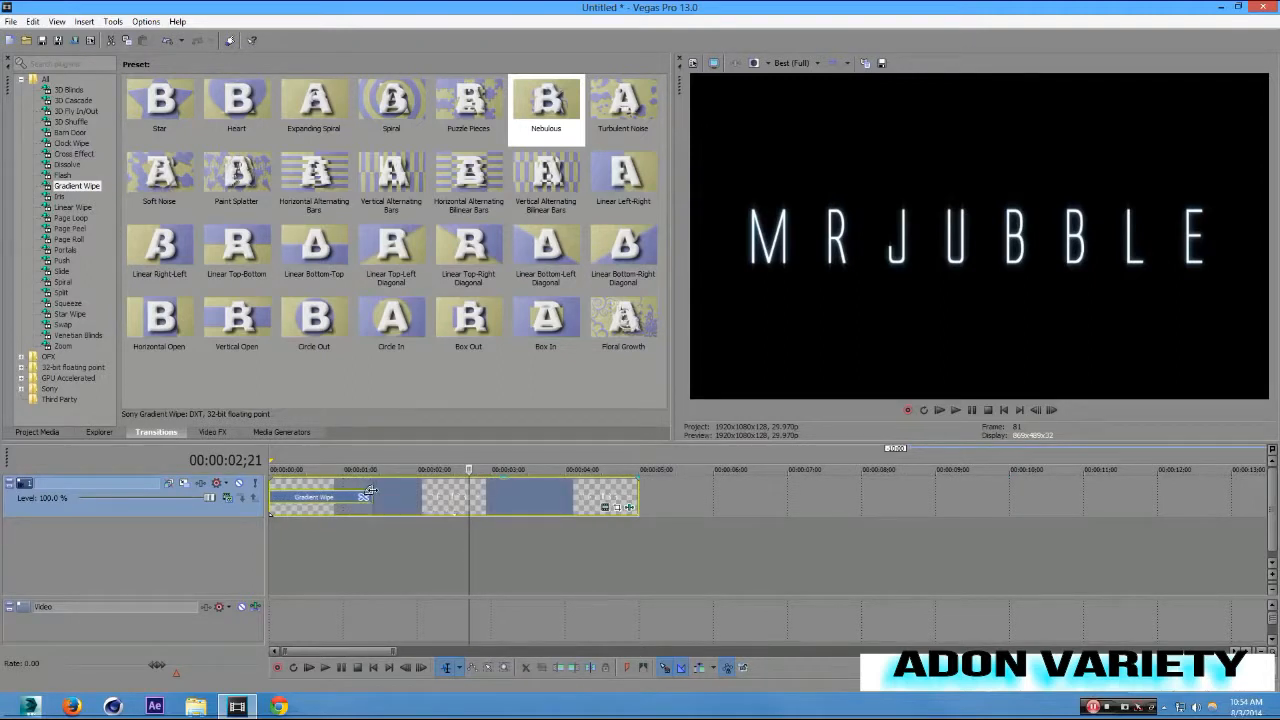
Examine the title's wipe-in frame by frame from the start of the timeline to the end of the transition.
click(274, 462)
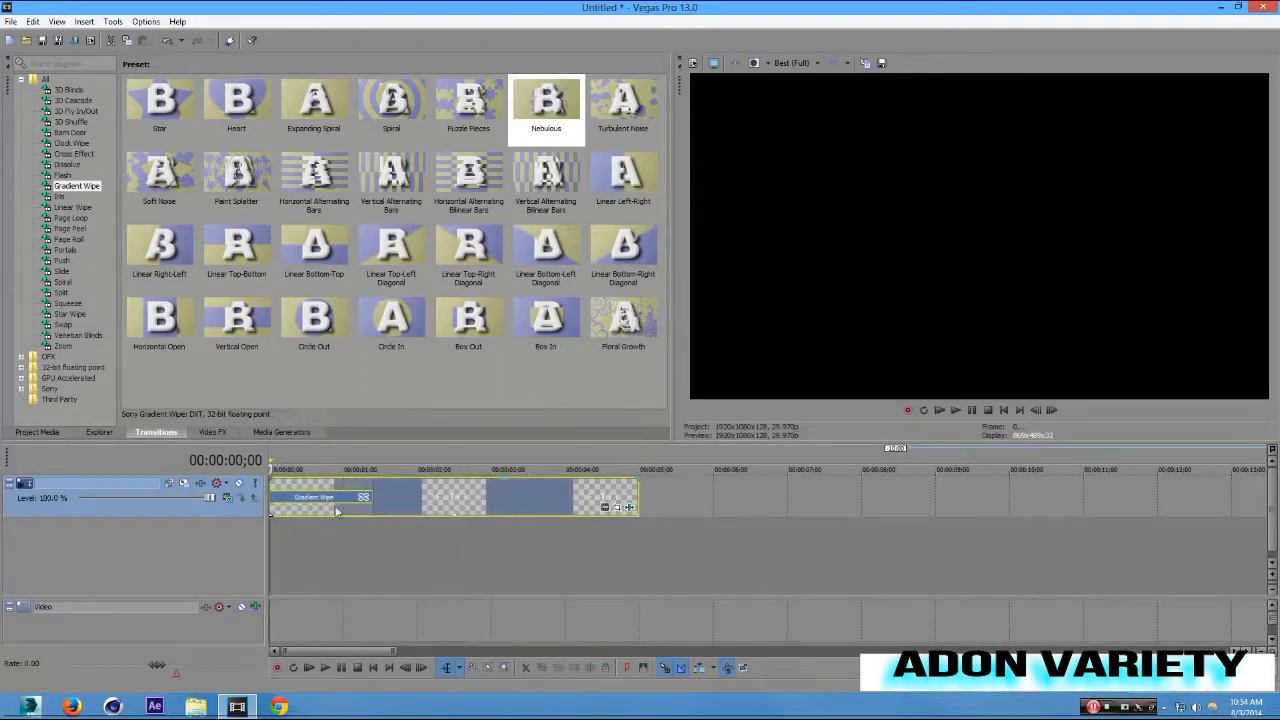
click(422, 670)
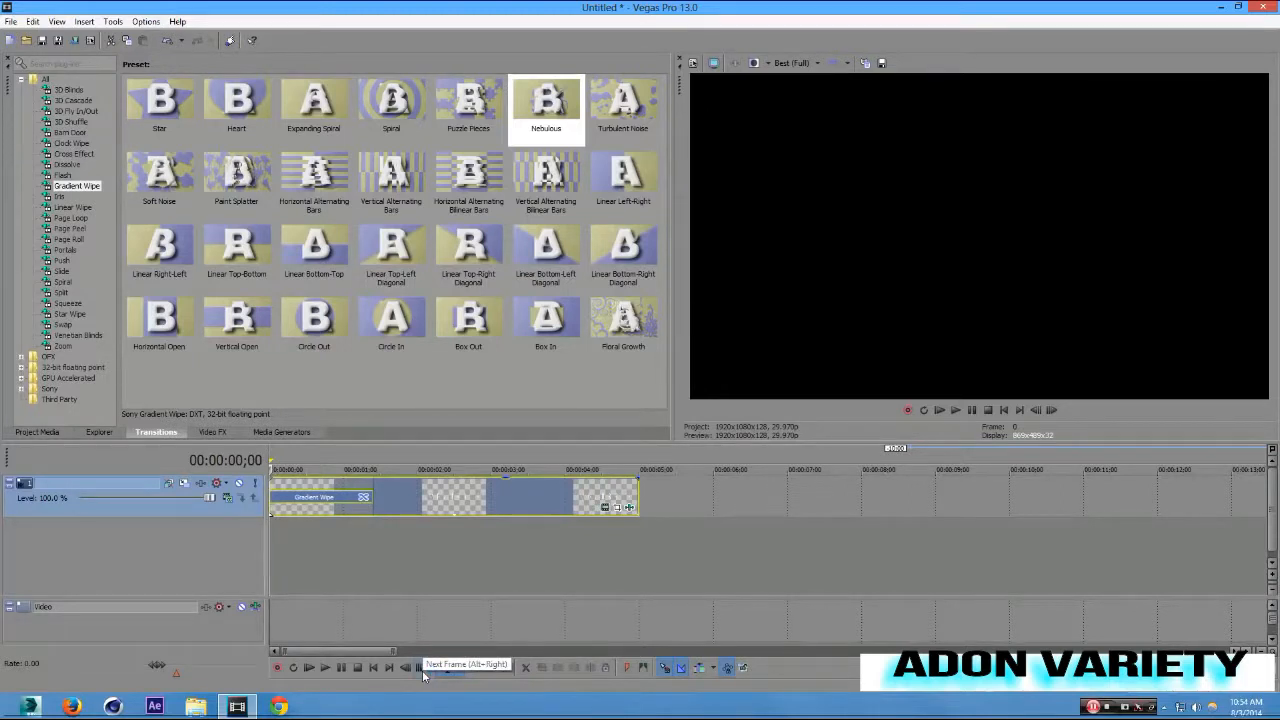
click(422, 670)
click(422, 670)
click(422, 670)
click(422, 670)
click(422, 670)
click(422, 670)
click(422, 670)
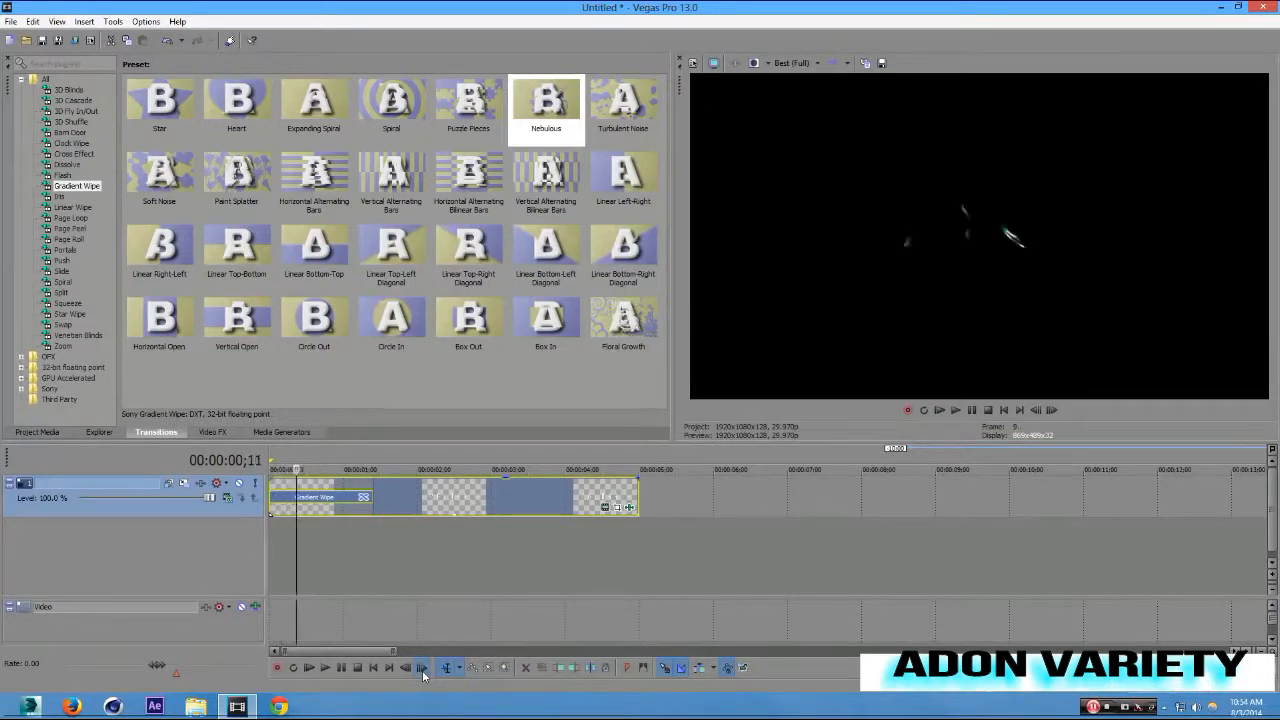
click(422, 670)
click(422, 670)
click(422, 670)
click(422, 670)
click(422, 670)
click(422, 670)
click(422, 670)
click(422, 670)
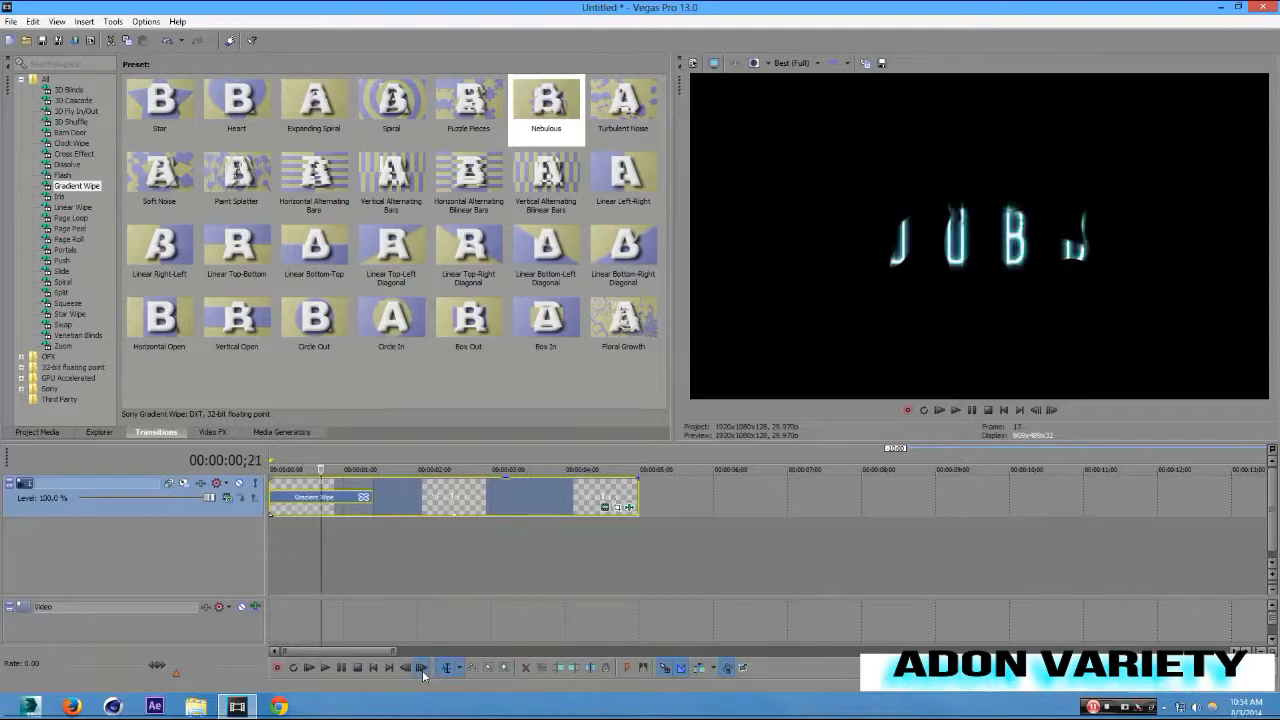
click(422, 670)
click(422, 670)
click(422, 670)
click(422, 670)
click(422, 670)
click(422, 670)
click(422, 670)
click(422, 670)
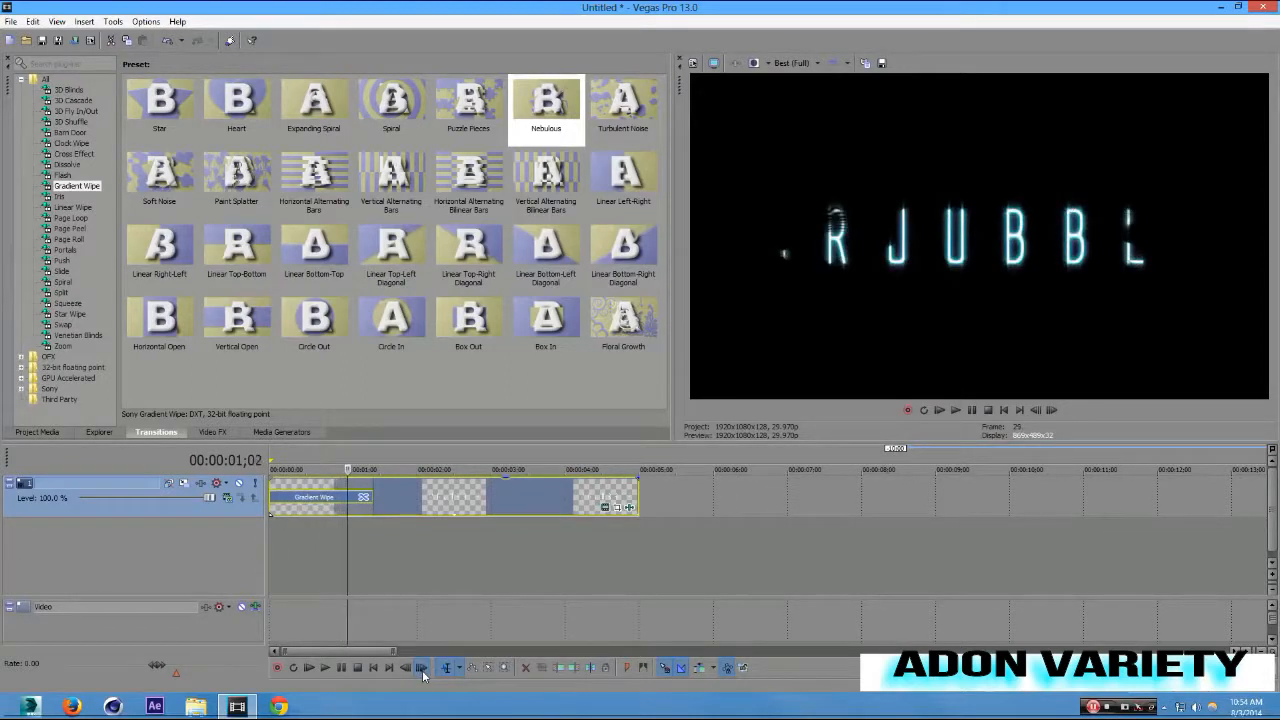
click(422, 670)
click(422, 670)
click(422, 670)
click(422, 670)
click(422, 670)
click(422, 670)
click(422, 670)
click(422, 670)
click(422, 670)
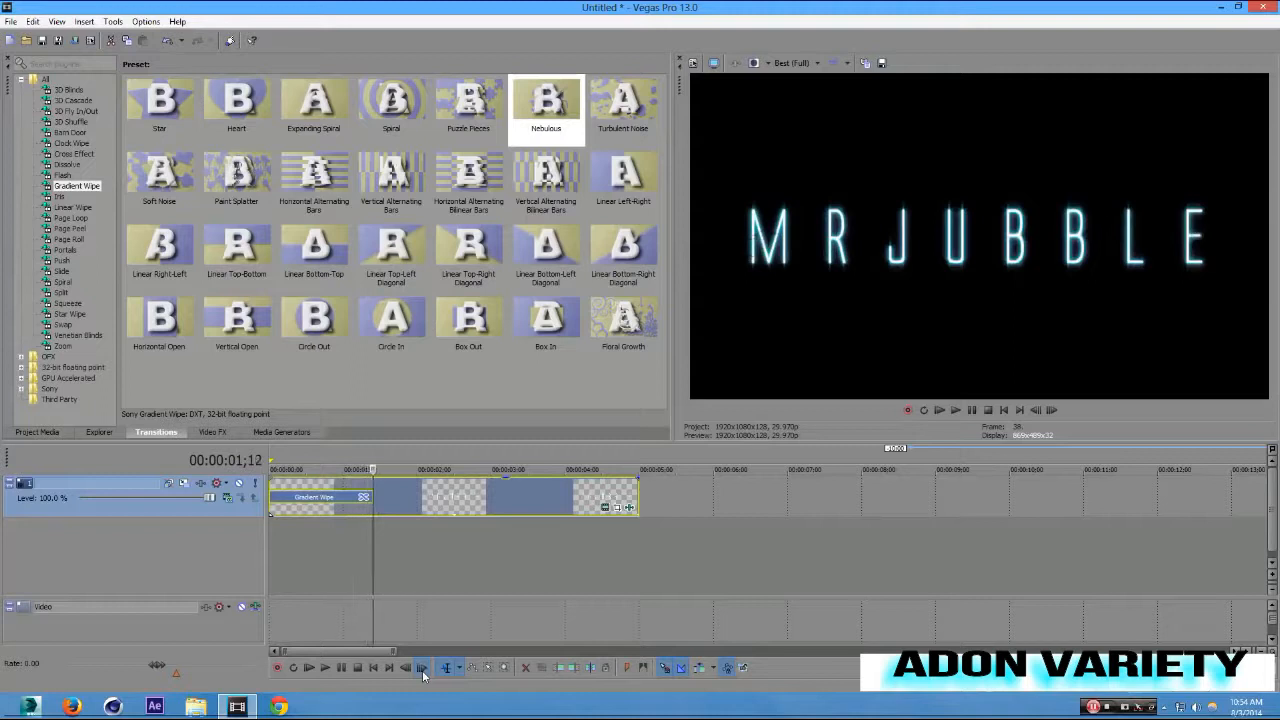
click(422, 670)
drag(371, 480, 377, 480)
scroll(377, 480, down, 5)
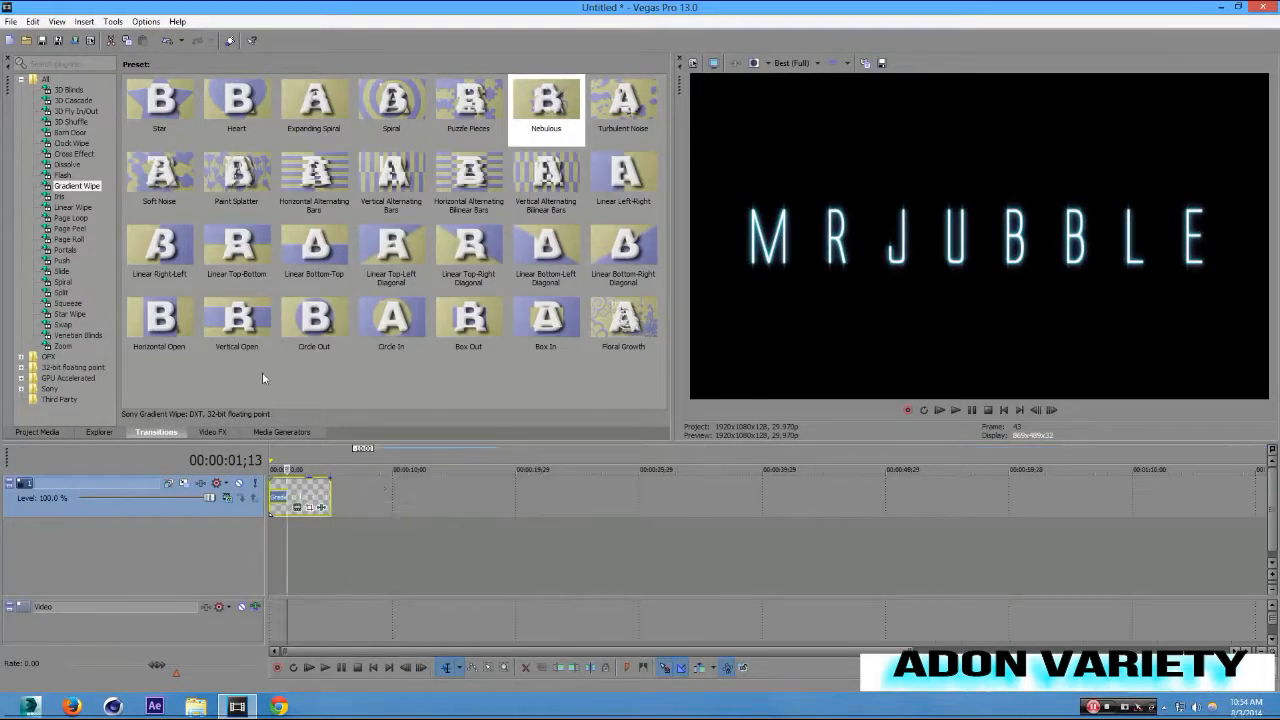
Open the Render As settings and set the output folder to the Desktop.
click(12, 21)
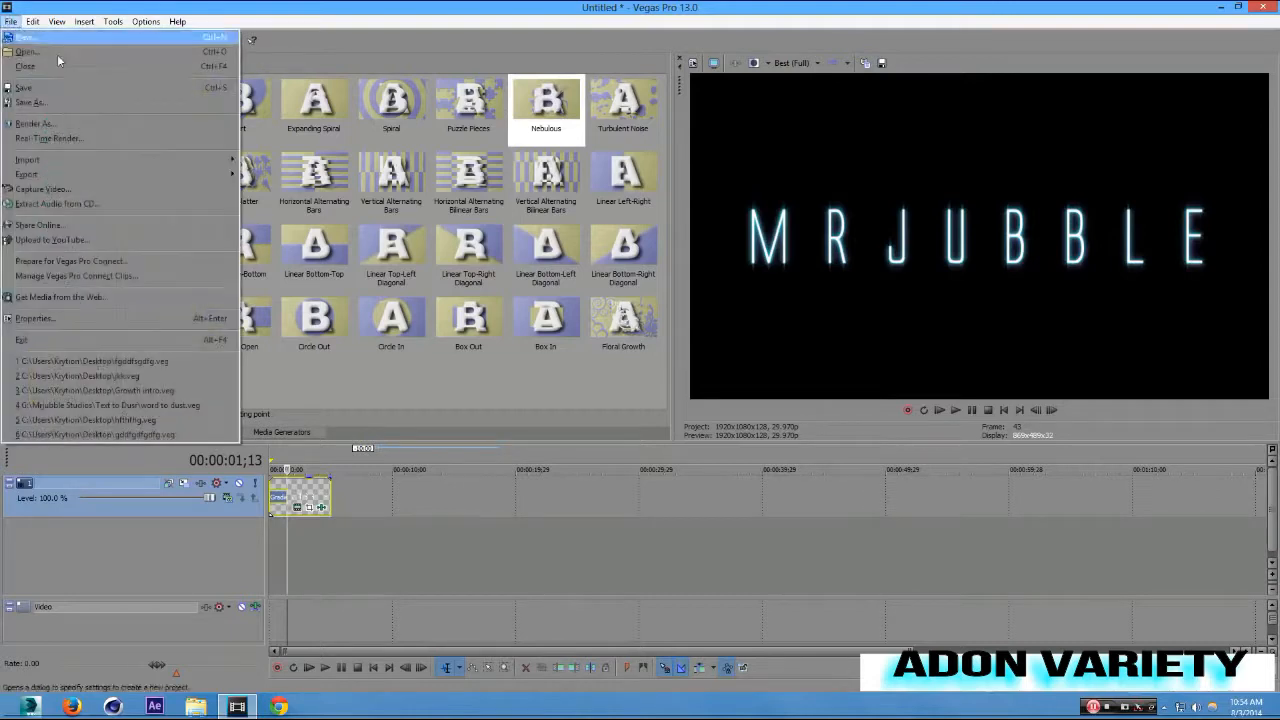
click(56, 128)
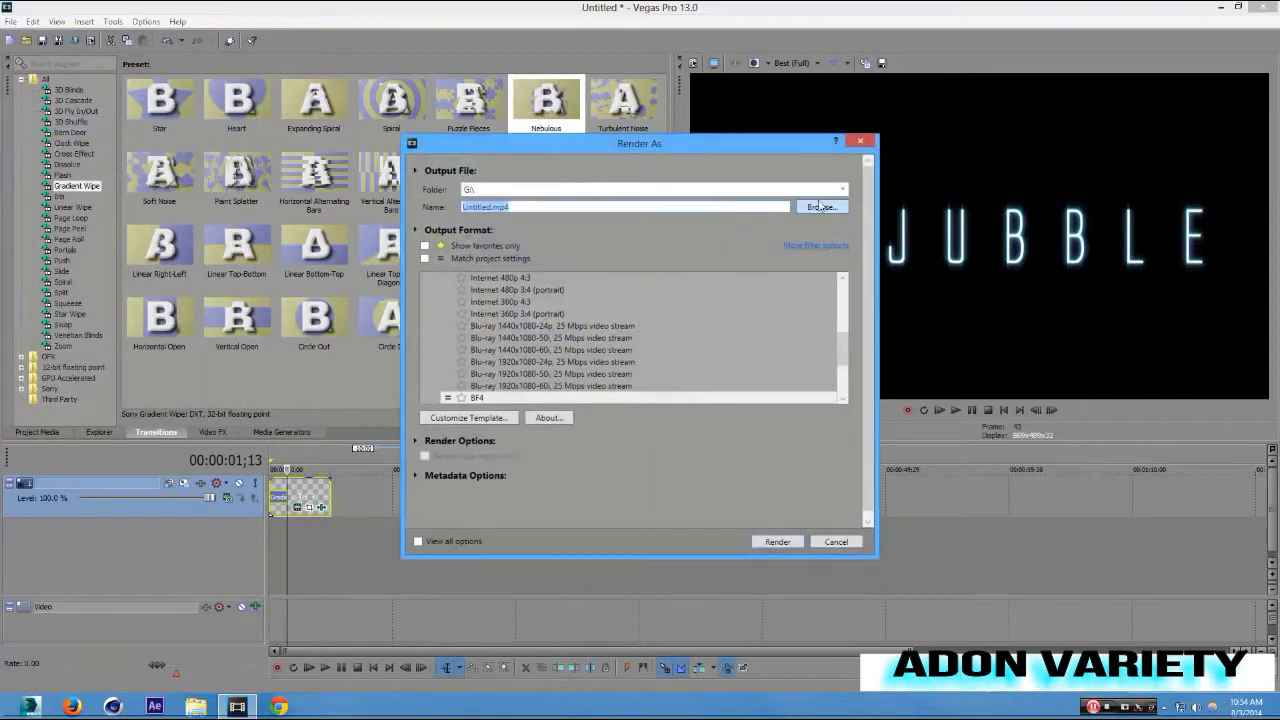
click(841, 190)
click(646, 223)
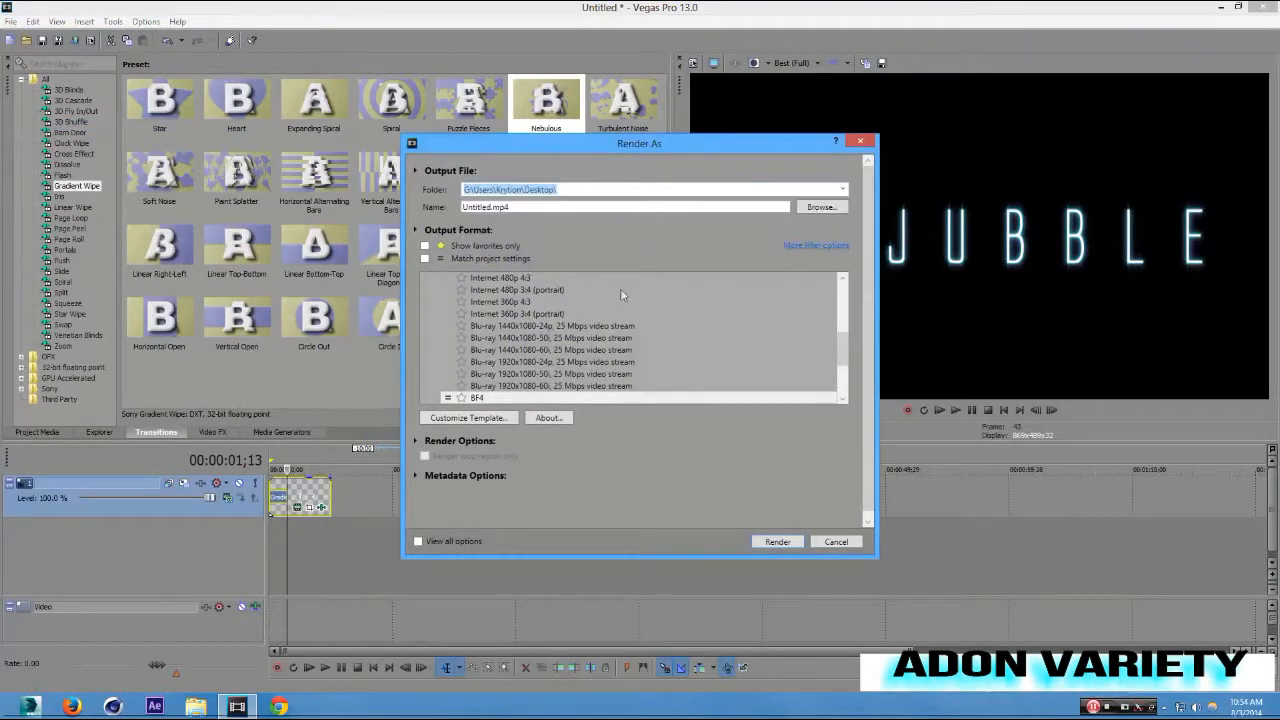
Name the output file "Name 2" and render the title clip.
click(537, 207)
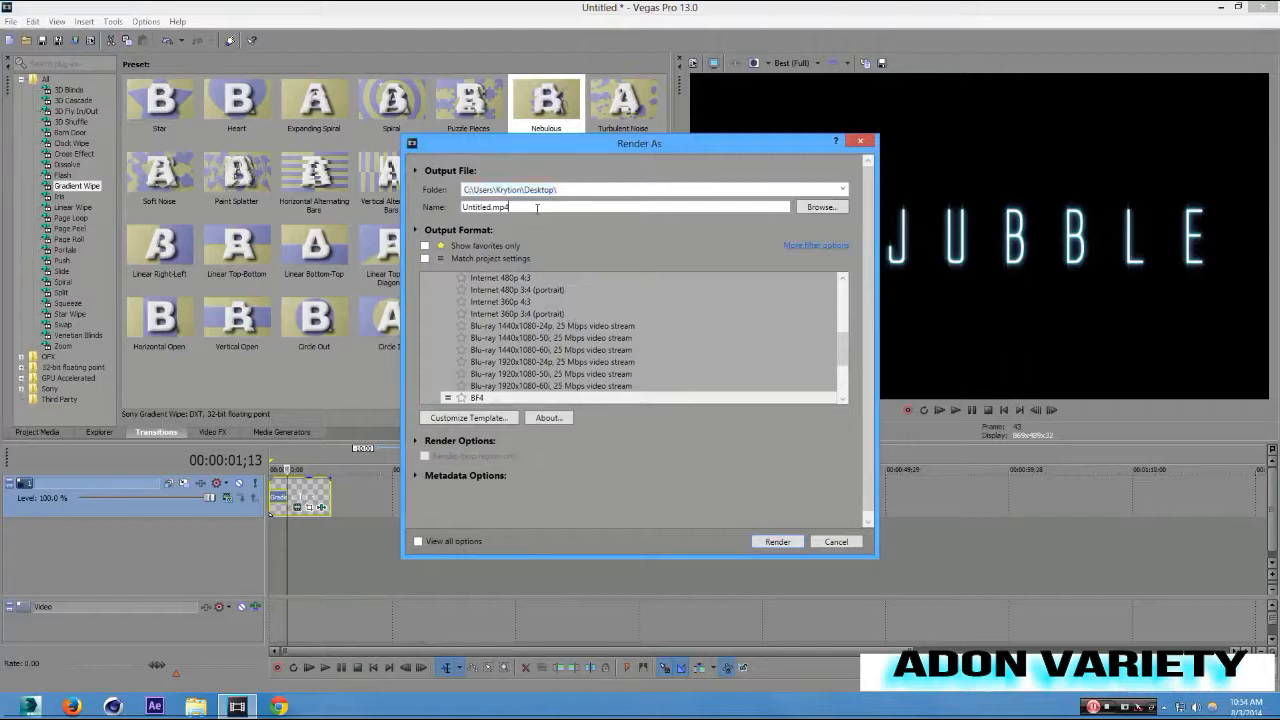
key(BackSpace)
key(BackSpace)
key(BackSpace)
key(BackSpace)
key(BackSpace)
key(BackSpace)
key(BackSpace)
key(BackSpace)
key(BackSpace)
key(BackSpace)
key(BackSpace)
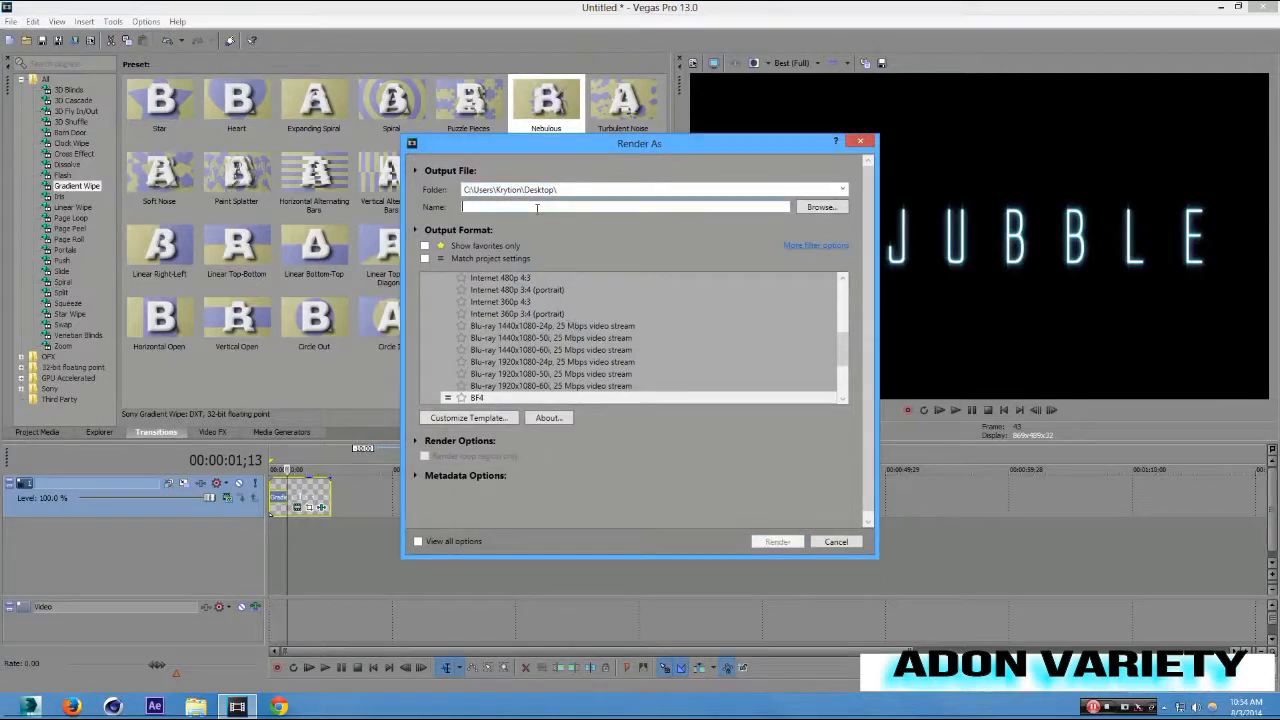
text(Name 2)
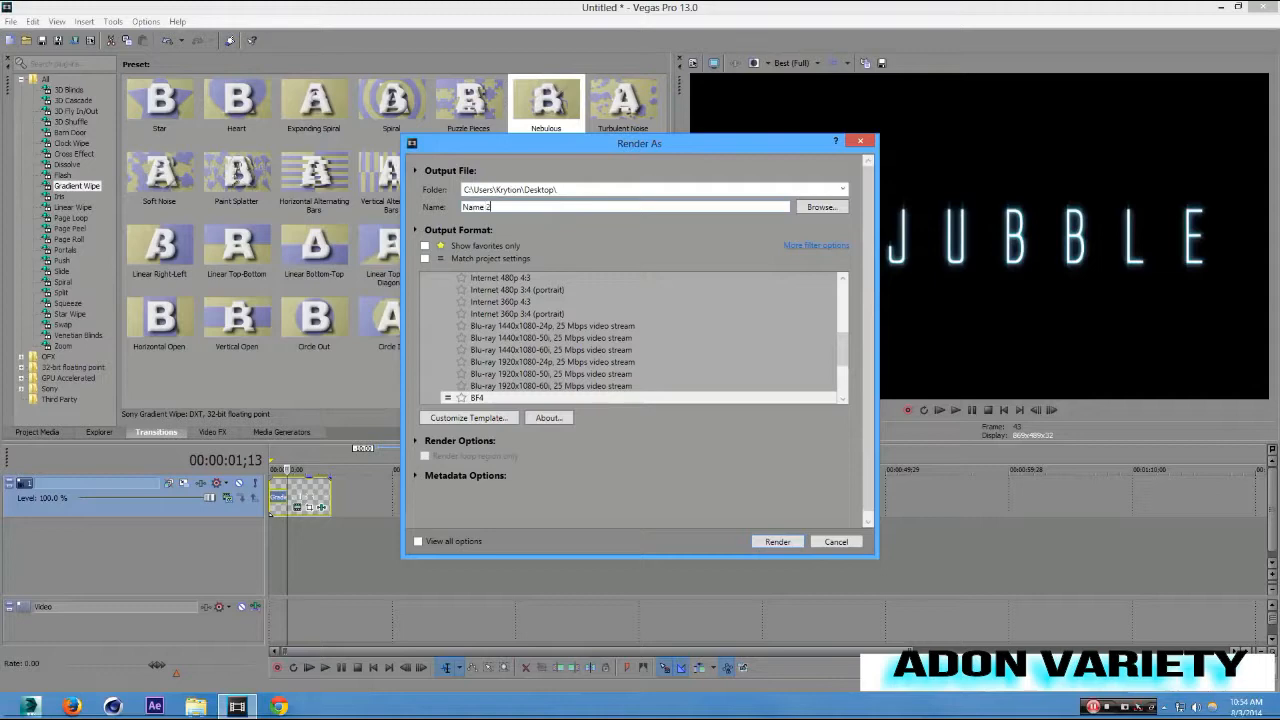
click(778, 541)
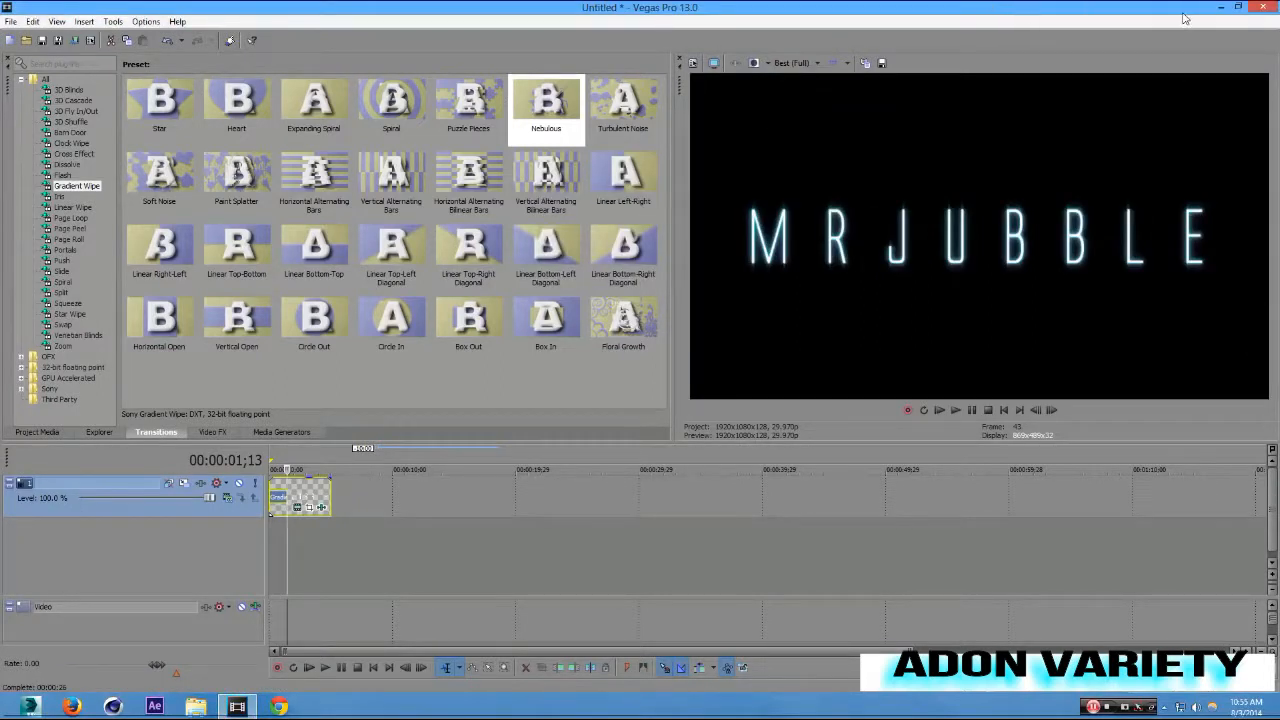
Create a new project with the custom 1920x1080, 29.970 fps template.
click(9, 21)
click(22, 38)
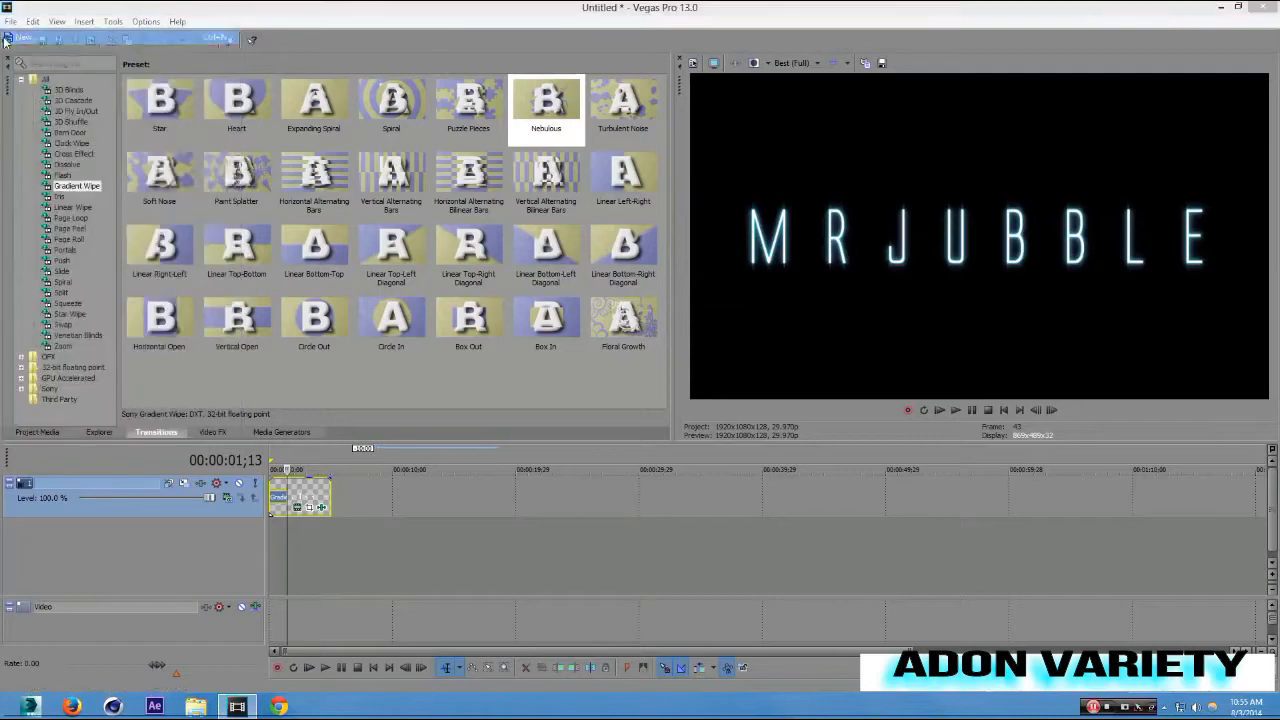
click(651, 285)
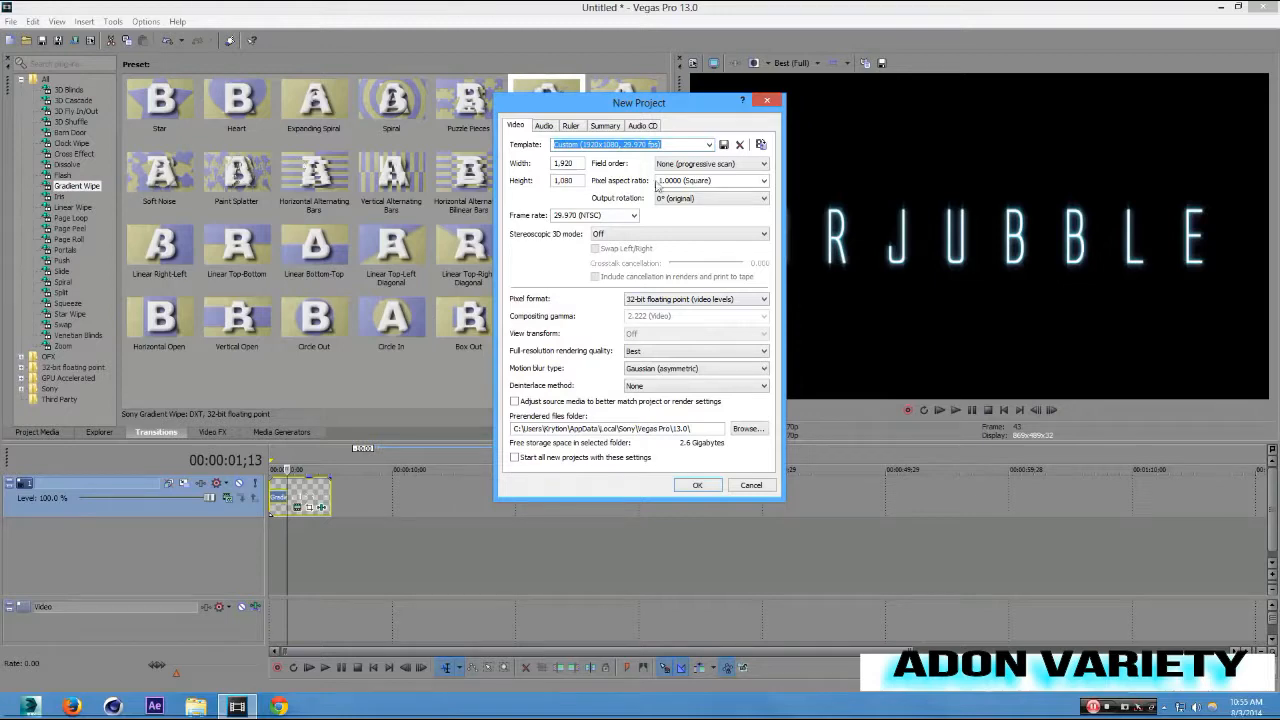
click(697, 484)
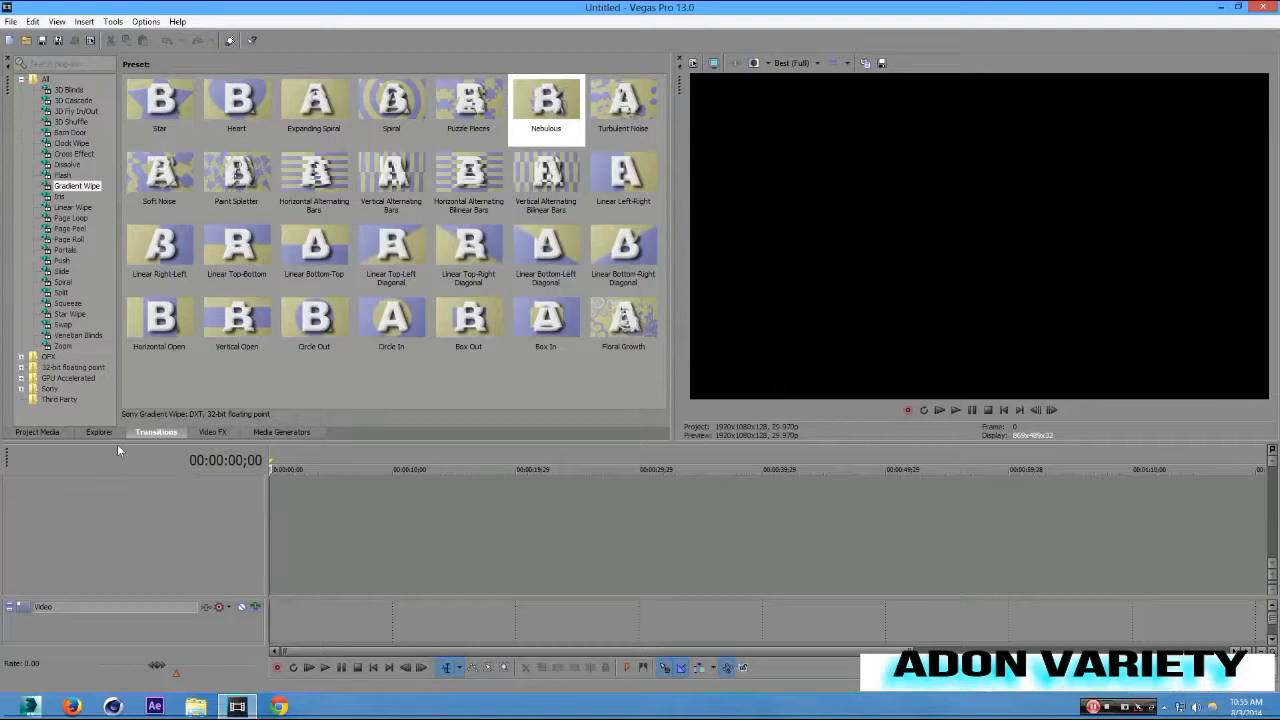
Add Milky+way.jpg from the Destiny Intro folder to the timeline on a new video track.
click(100, 432)
double_click(209, 119)
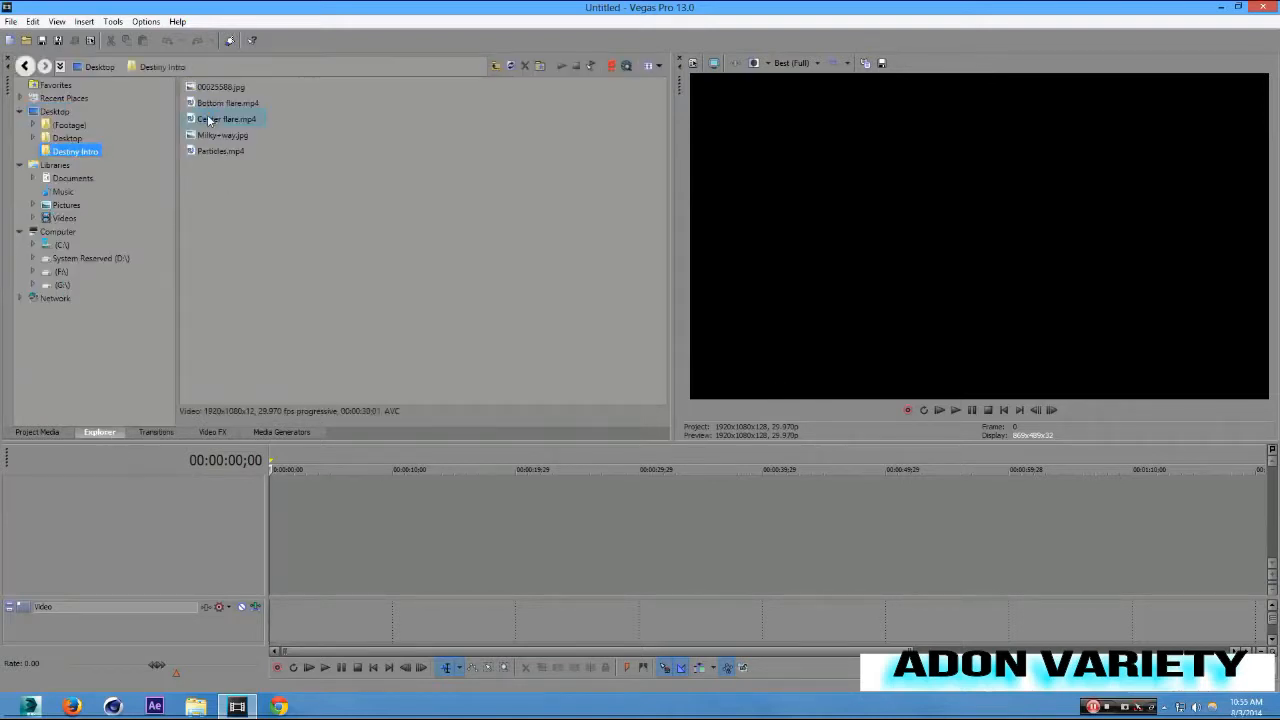
drag(221, 135, 248, 512)
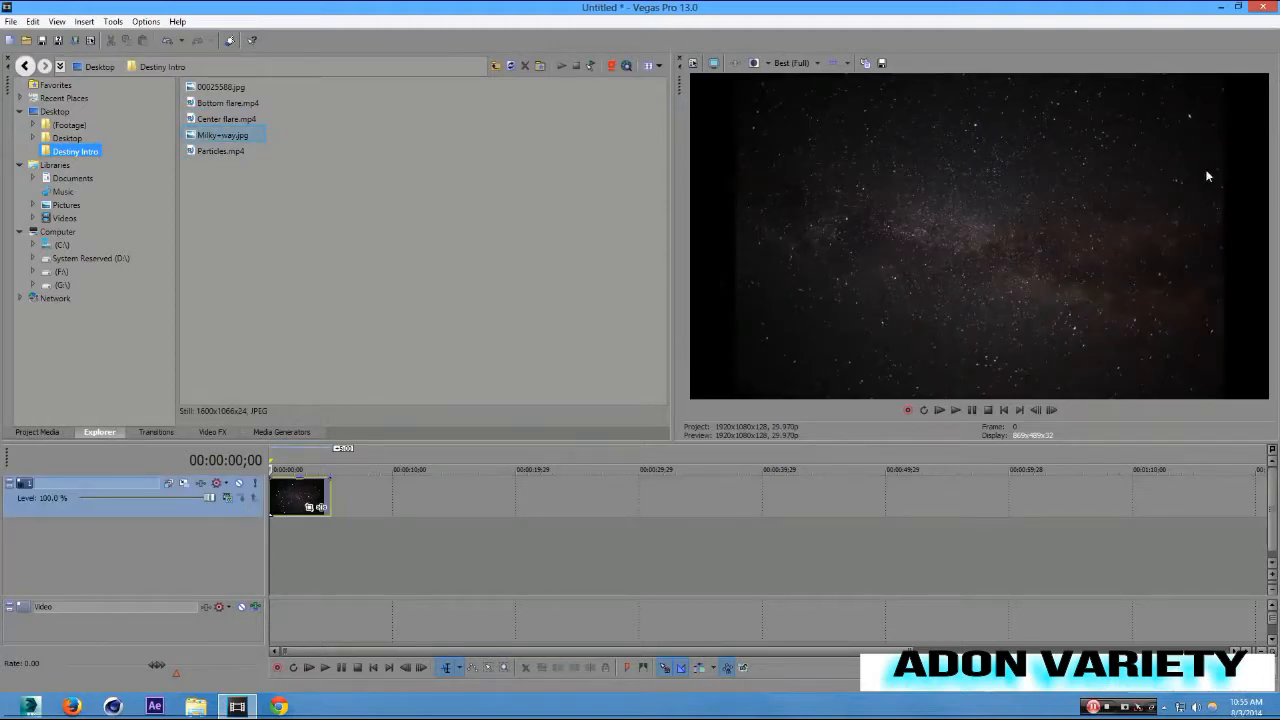
Disable Maintain aspect ratio for the Milky Way event and lower its opacity to about 60%.
right_click(292, 509)
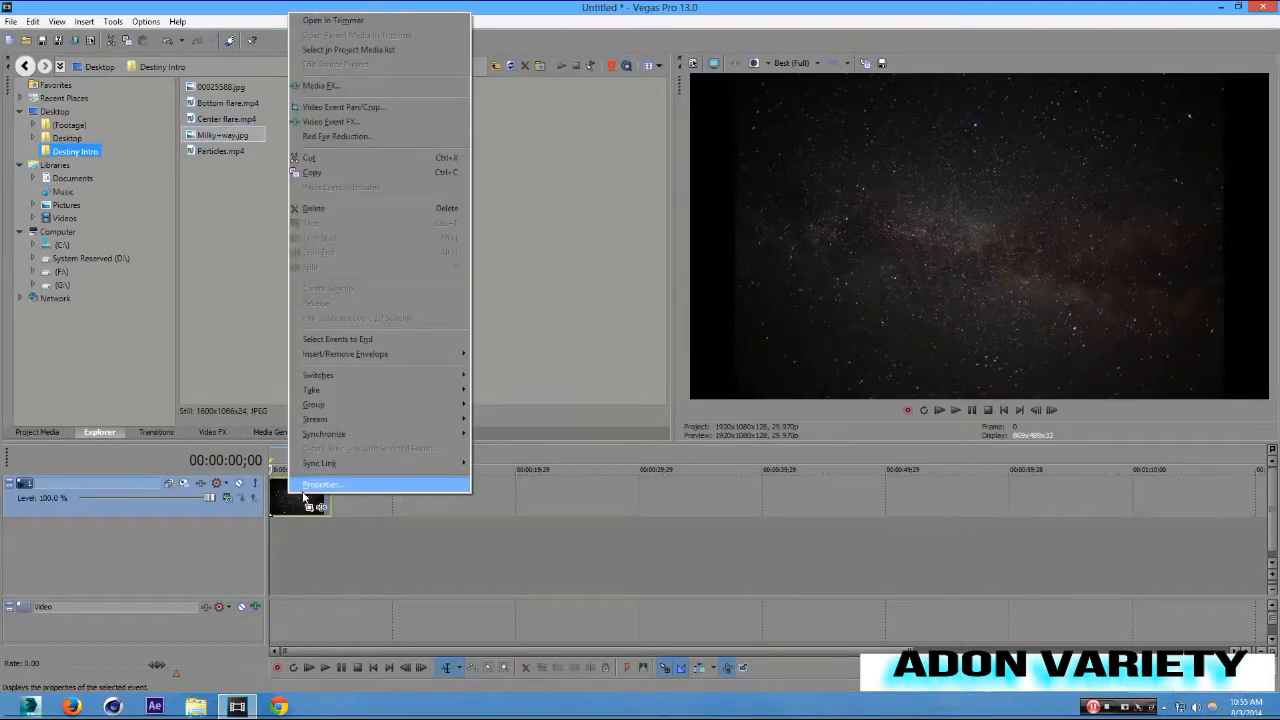
click(305, 488)
click(540, 218)
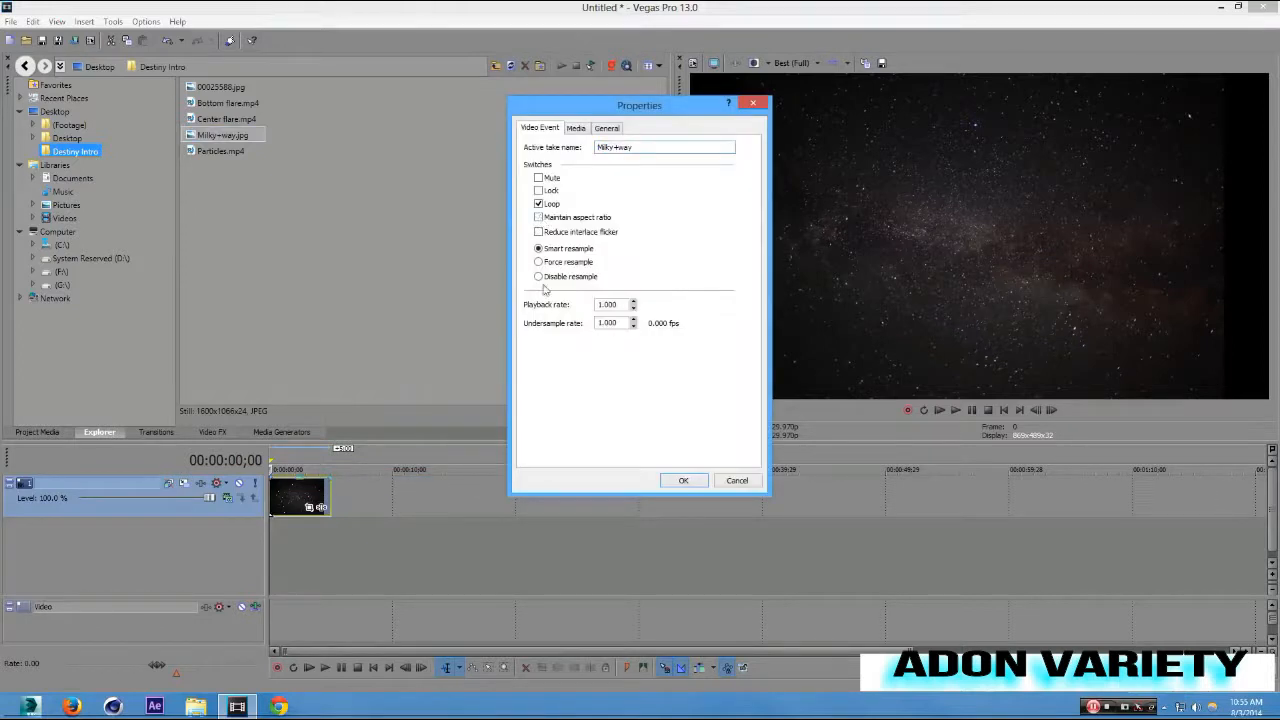
click(679, 480)
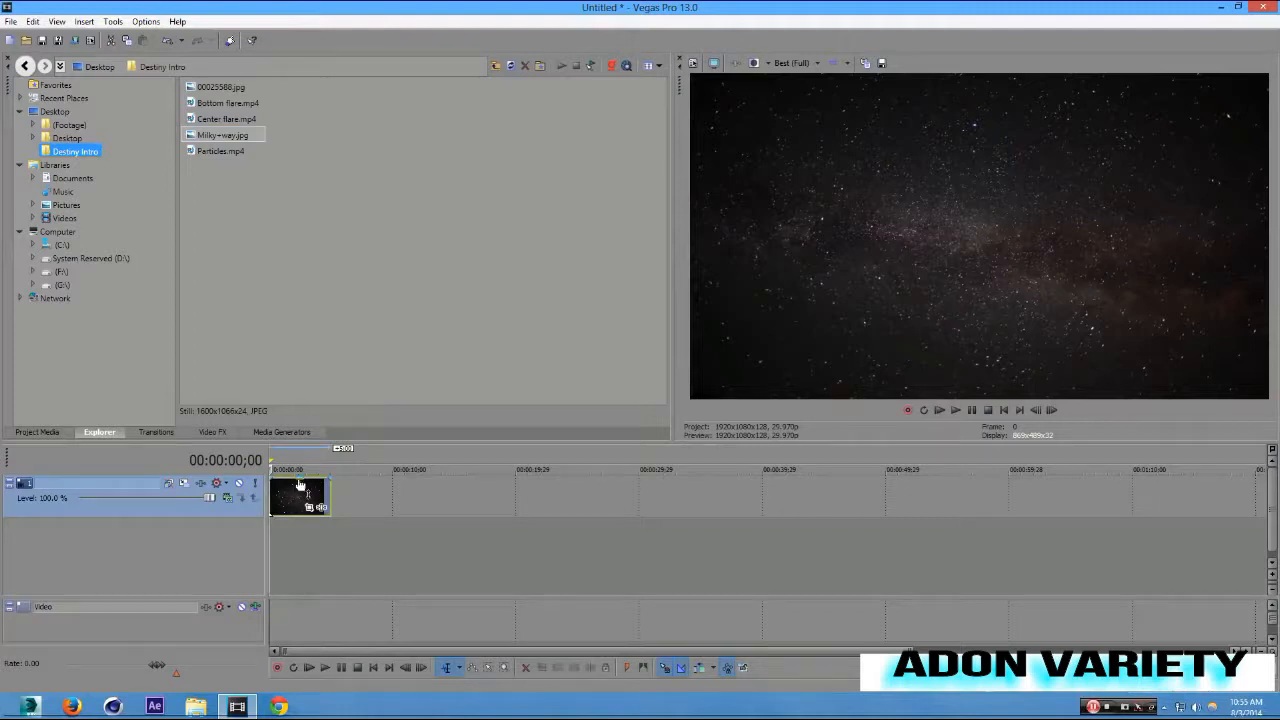
drag(302, 484, 308, 498)
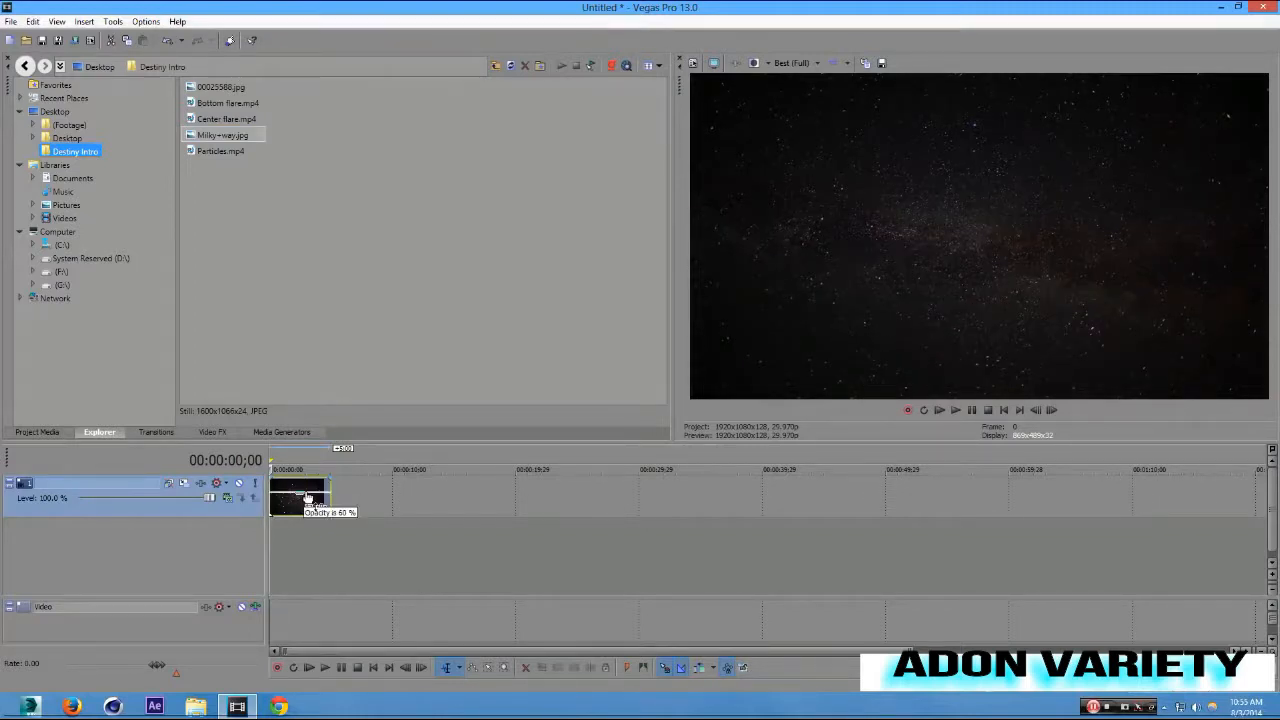
Insert a video track above the Milky Way track and place the numbered Earth JPG image at its start.
right_click(550, 481)
click(611, 349)
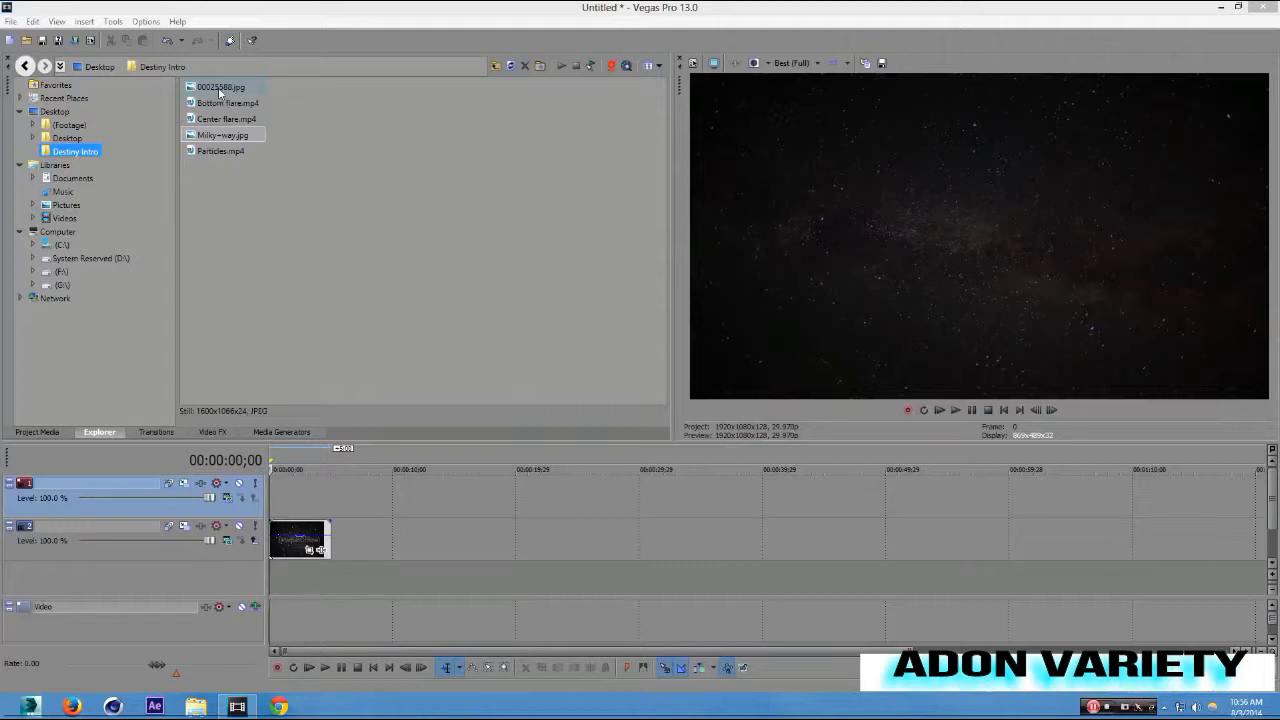
drag(220, 91, 259, 496)
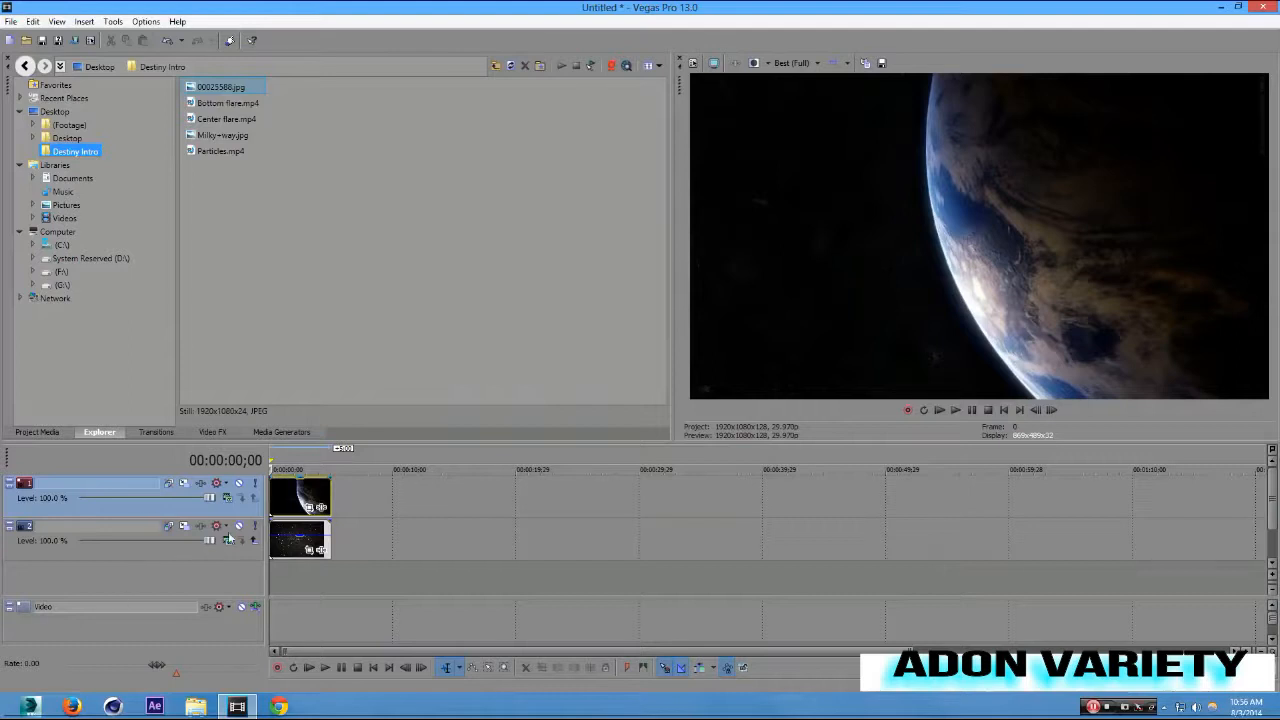
Turn off Maintain aspect ratio and select Disable resample in the Earth image event's properties.
mouse_move(294, 516)
mouse_down()
mouse_move(310, 514)
mouse_move(286, 514)
mouse_up()
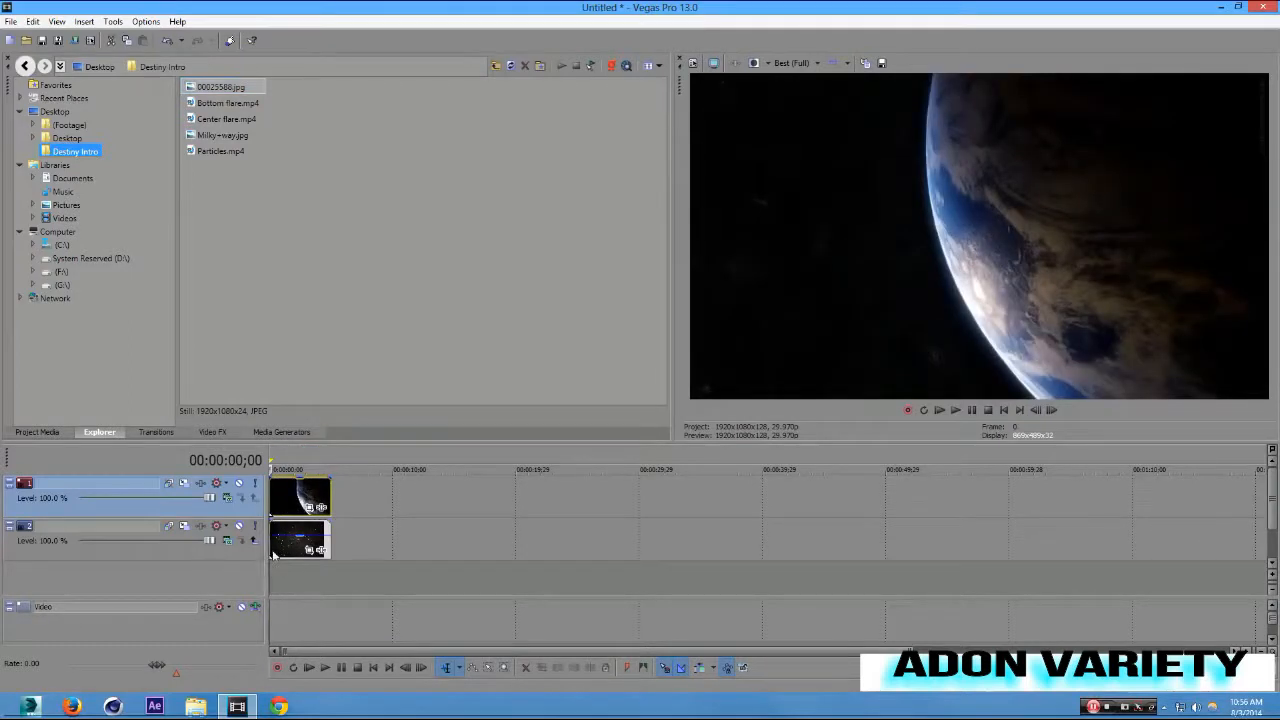
right_click(285, 493)
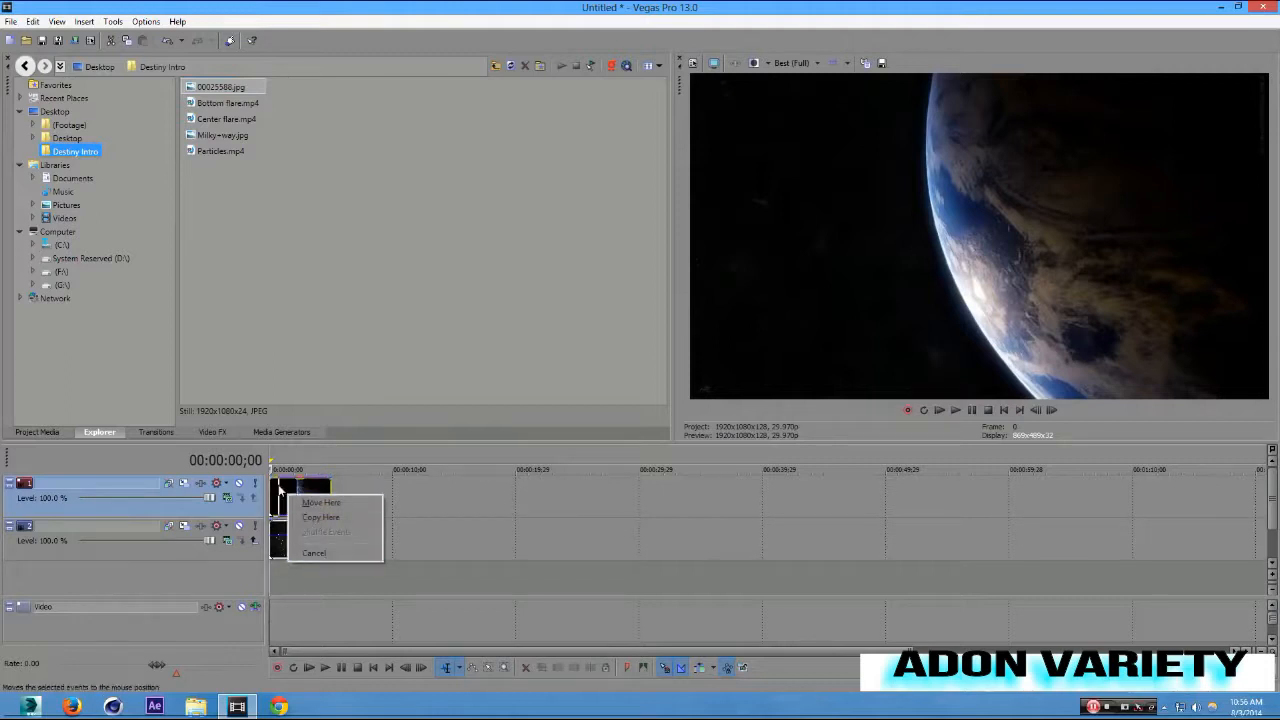
right_click(279, 489)
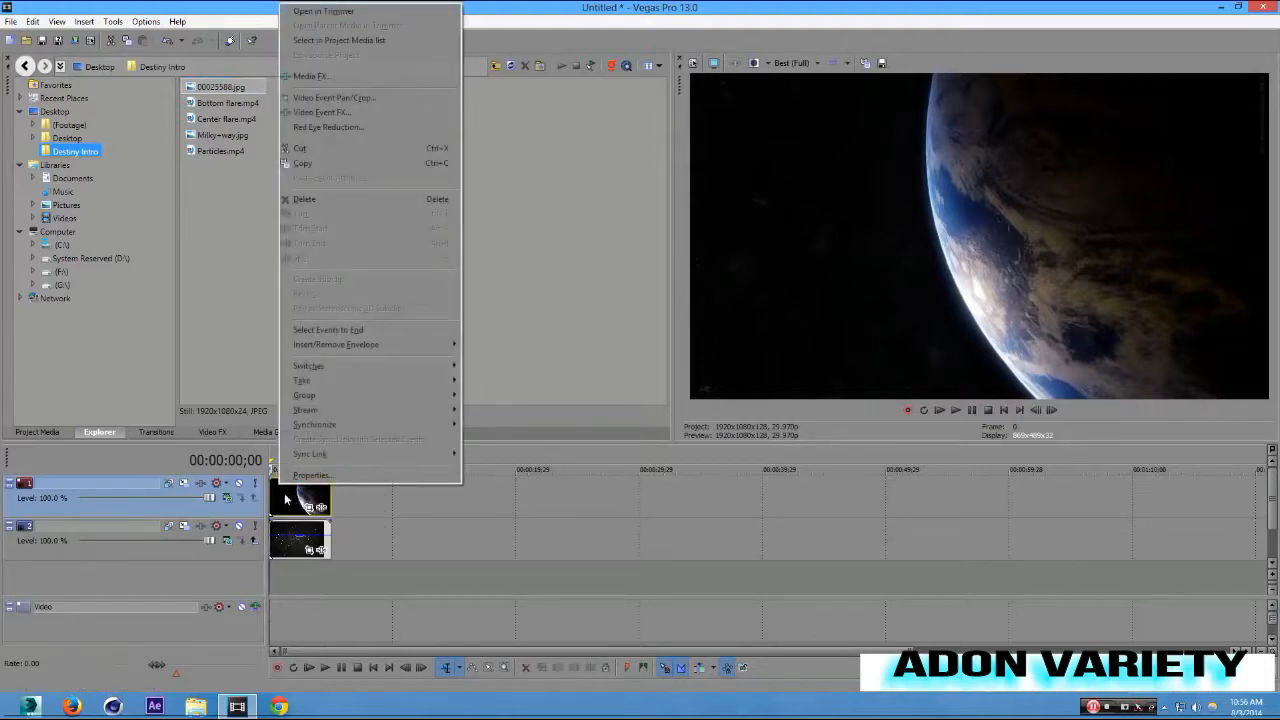
click(310, 475)
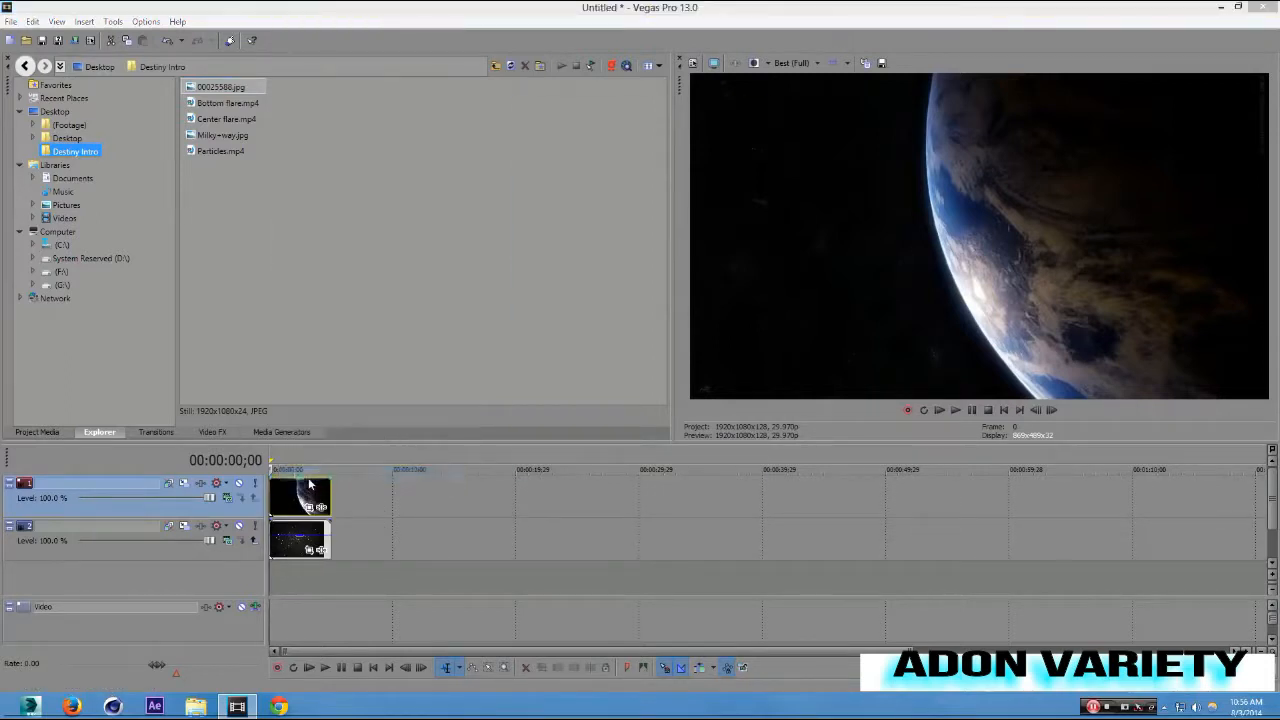
click(571, 218)
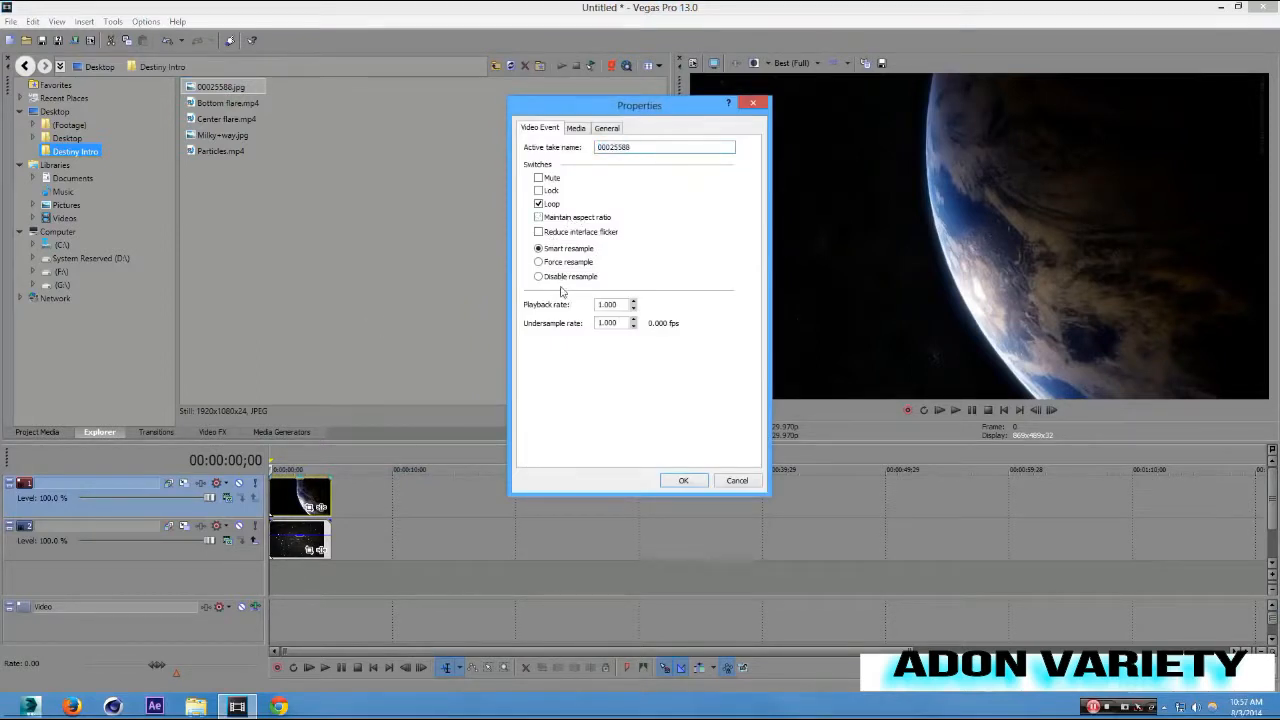
click(561, 279)
click(683, 482)
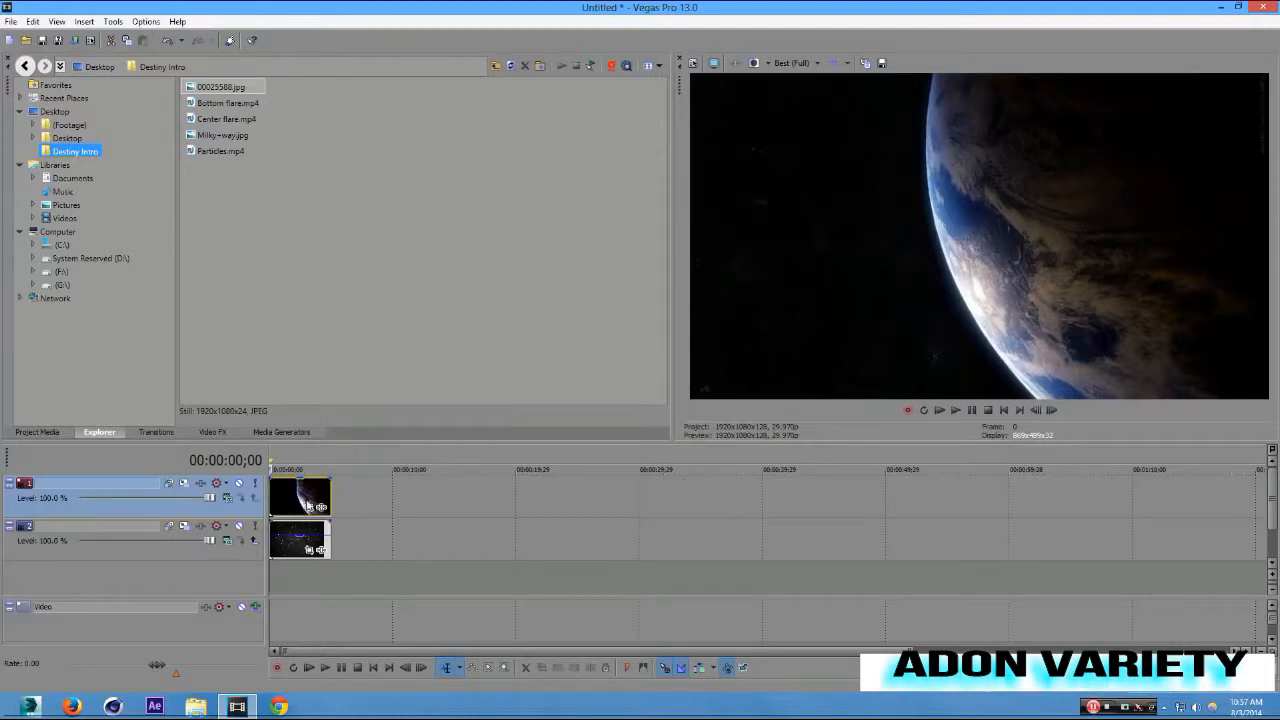
Enable masking in the Earth event's Pan/Crop, draw a tall oval mask over the planet and tilt it counterclockwise.
right_click(292, 493)
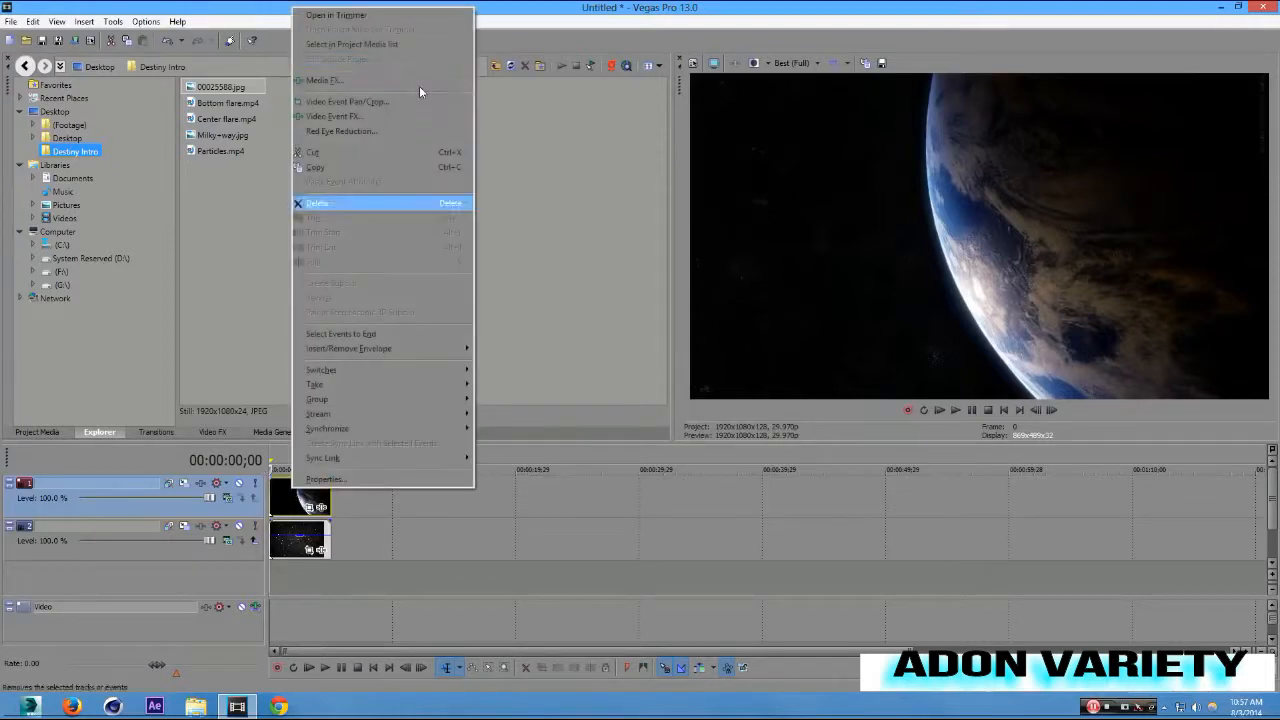
click(400, 110)
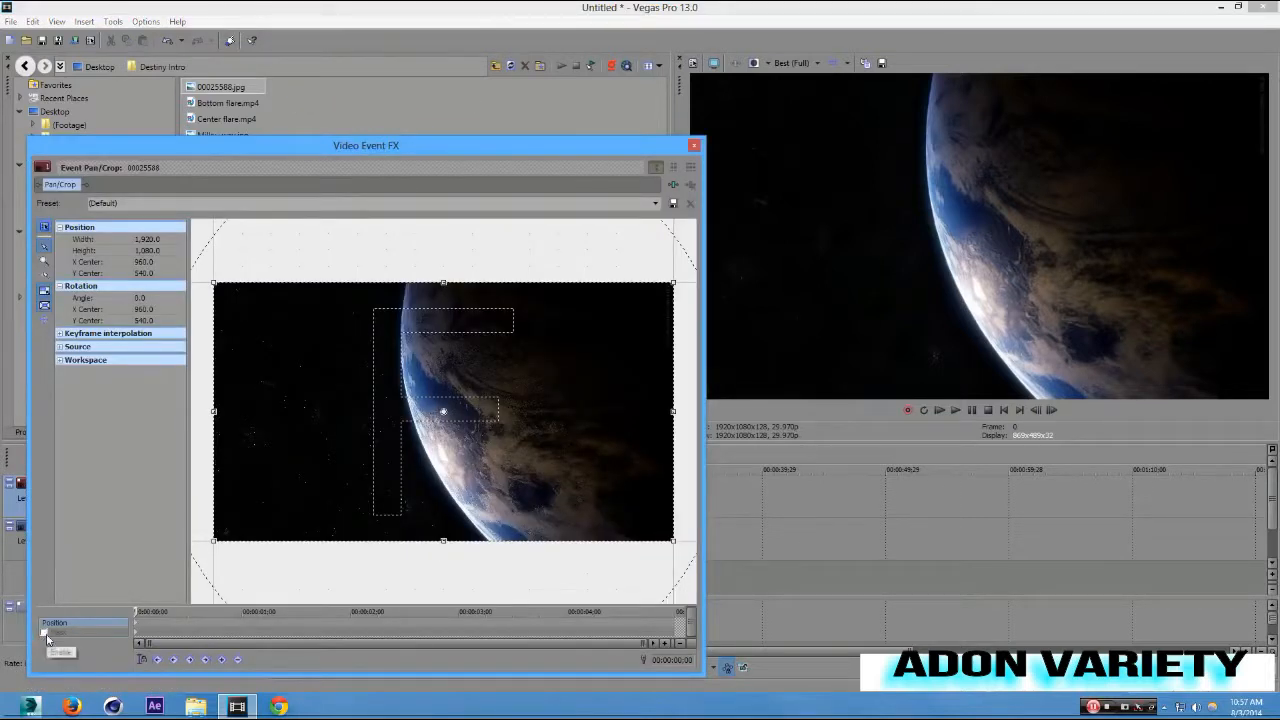
click(44, 633)
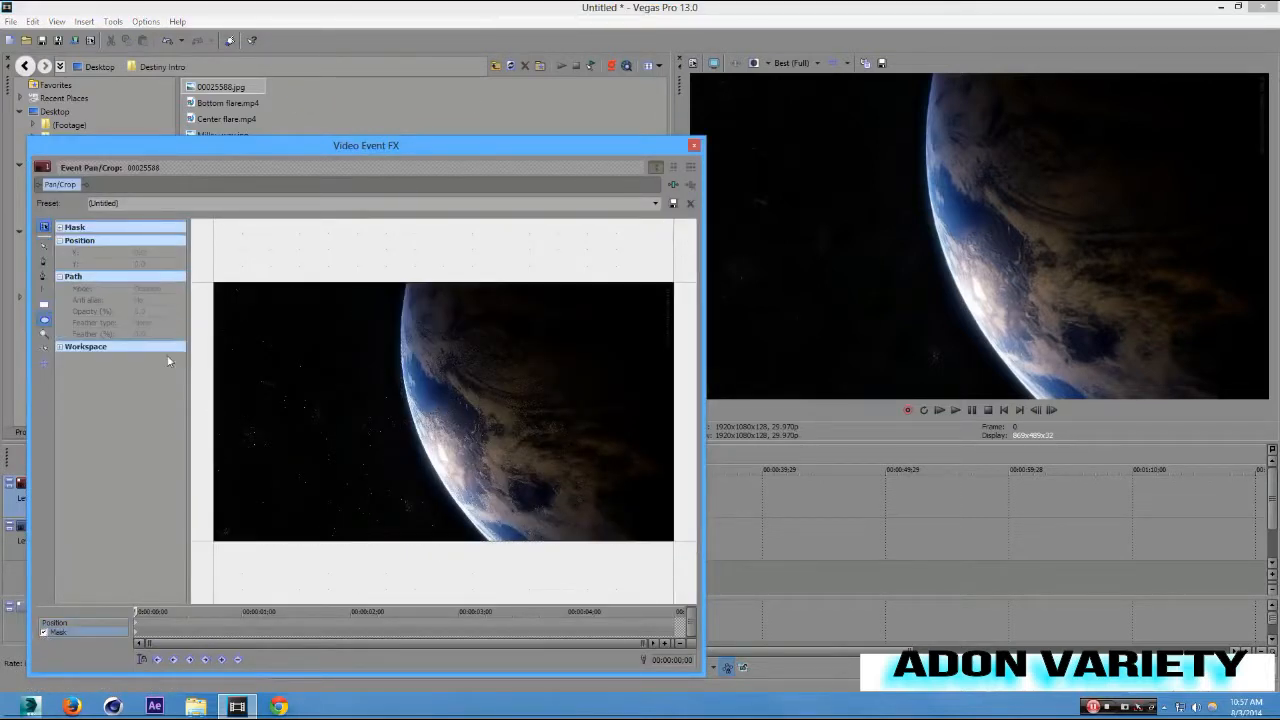
click(47, 259)
scroll(349, 286, up, 2)
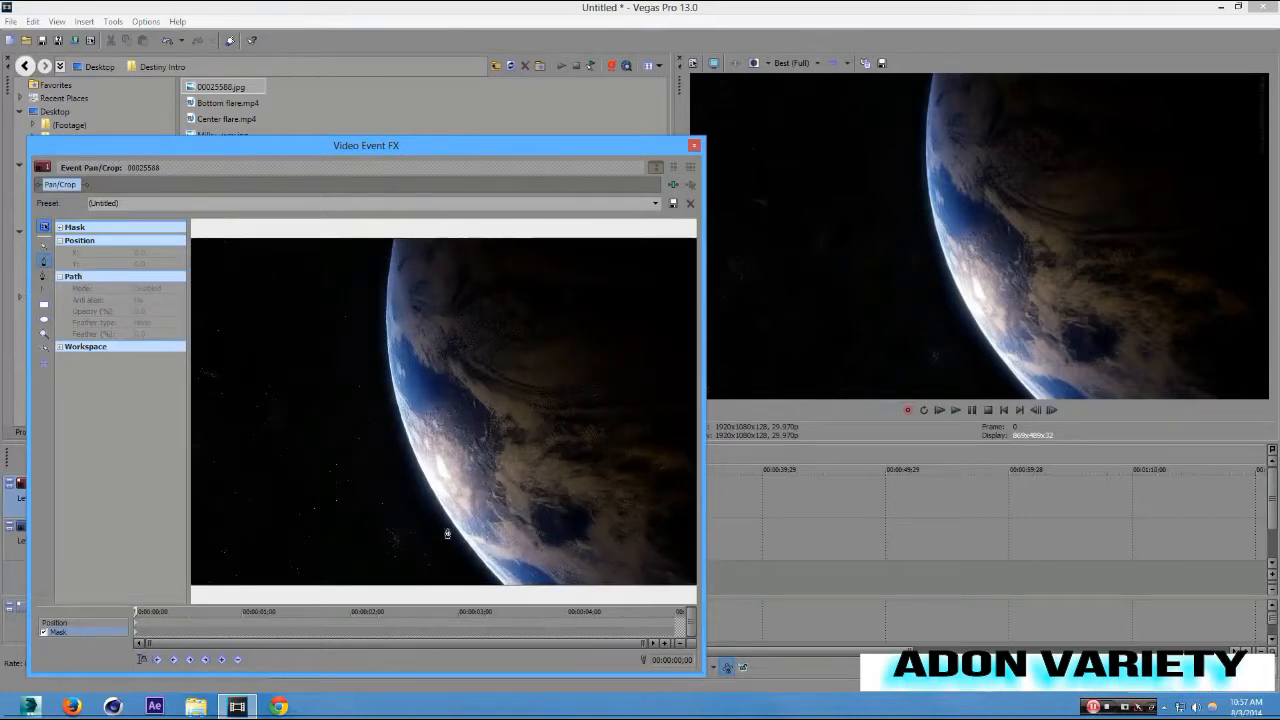
scroll(357, 397, down, 2)
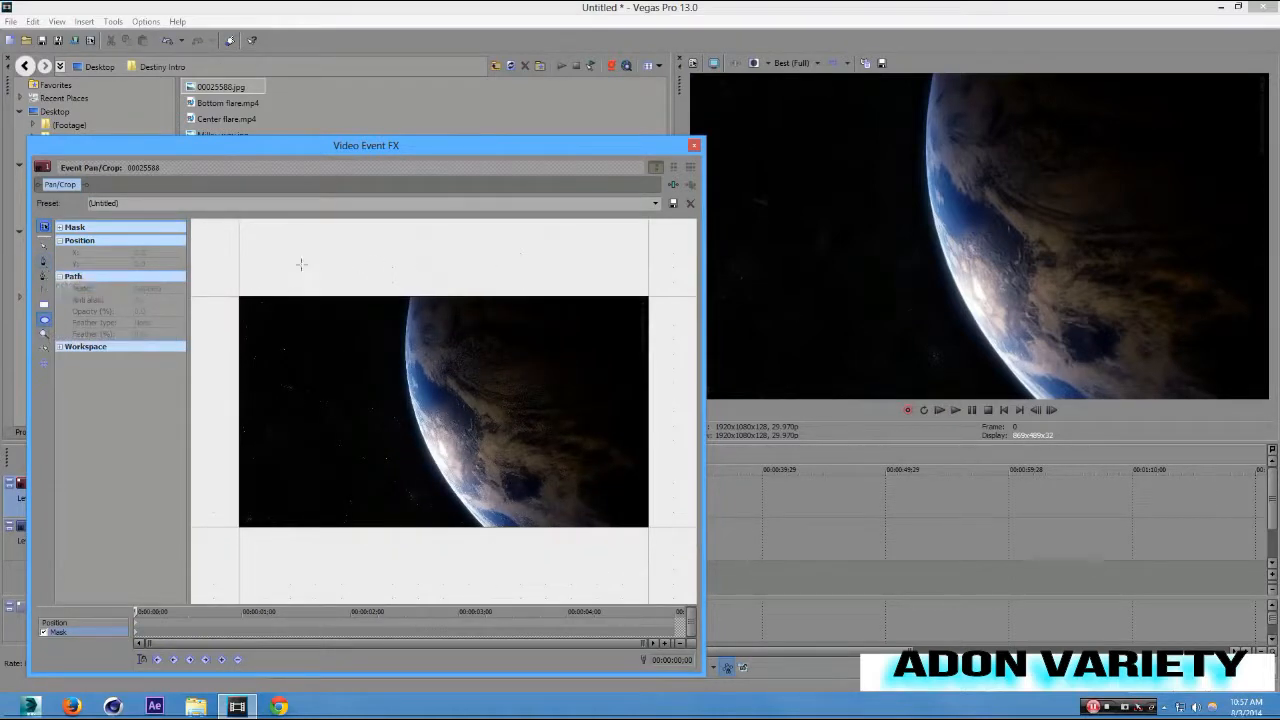
mouse_move(368, 260)
mouse_down()
mouse_move(491, 503)
mouse_move(566, 594)
mouse_move(582, 594)
mouse_move(592, 646)
mouse_move(559, 654)
mouse_up()
drag(462, 250, 389, 249)
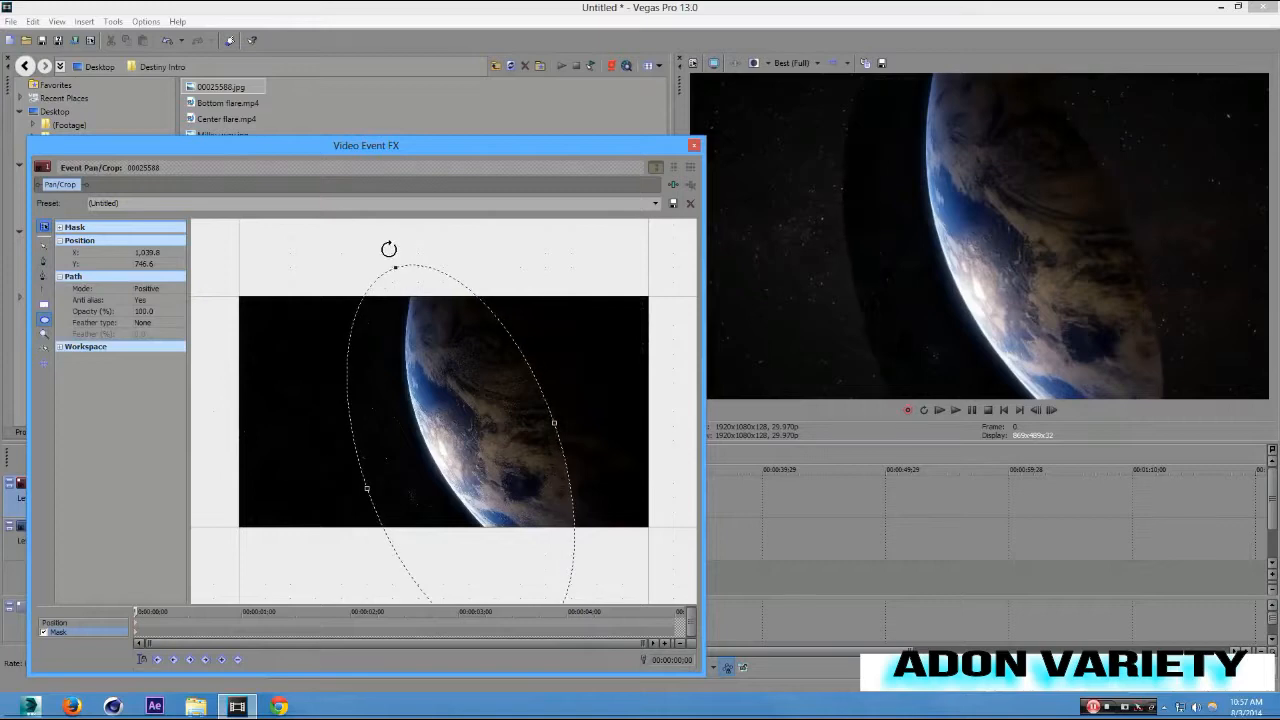
Move and widen the oval mask to a center near X 1,589, Y 624.5 so it follows the Earth's bright edge.
drag(428, 416, 483, 393)
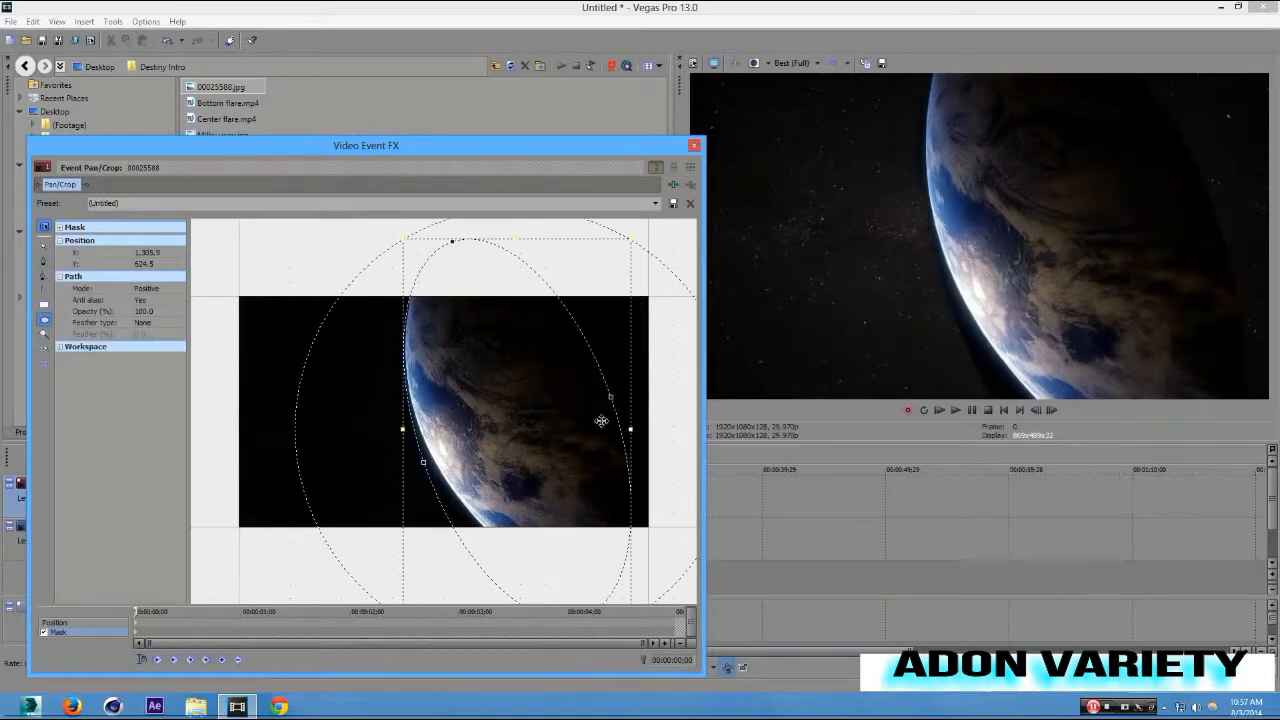
scroll(610, 426, down, 1)
drag(603, 427, 706, 410)
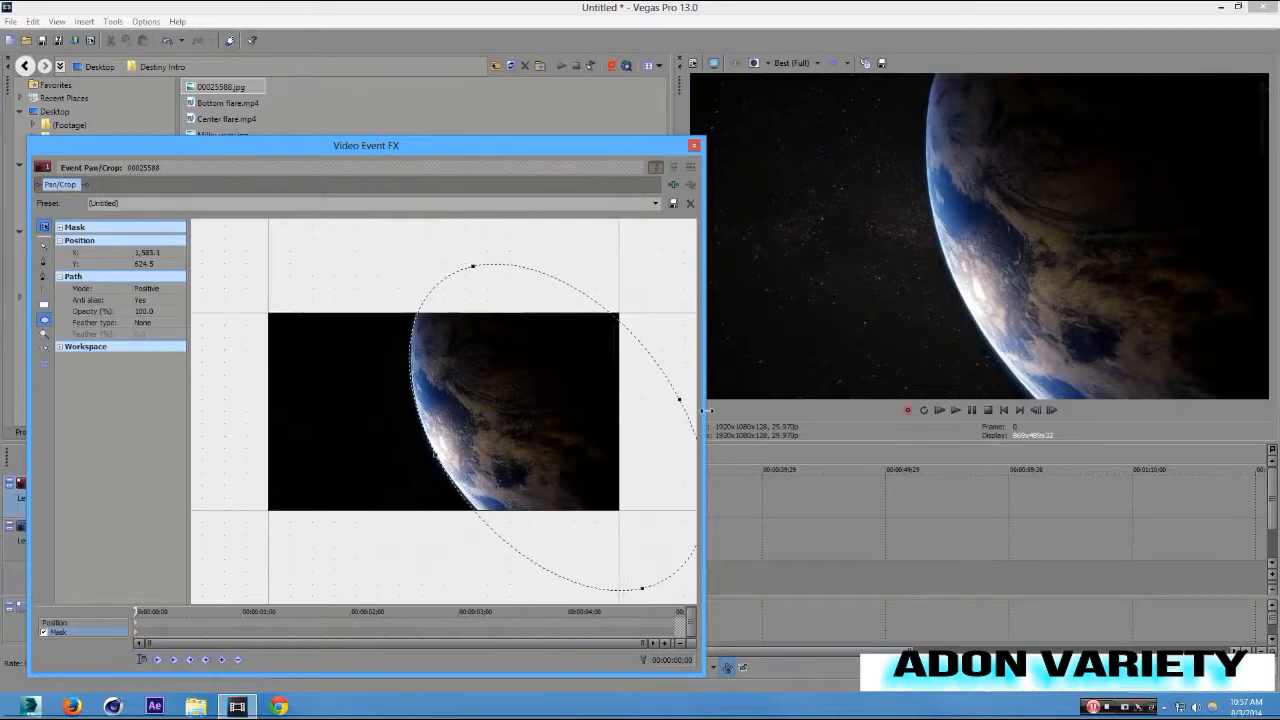
scroll(412, 359, up, 1)
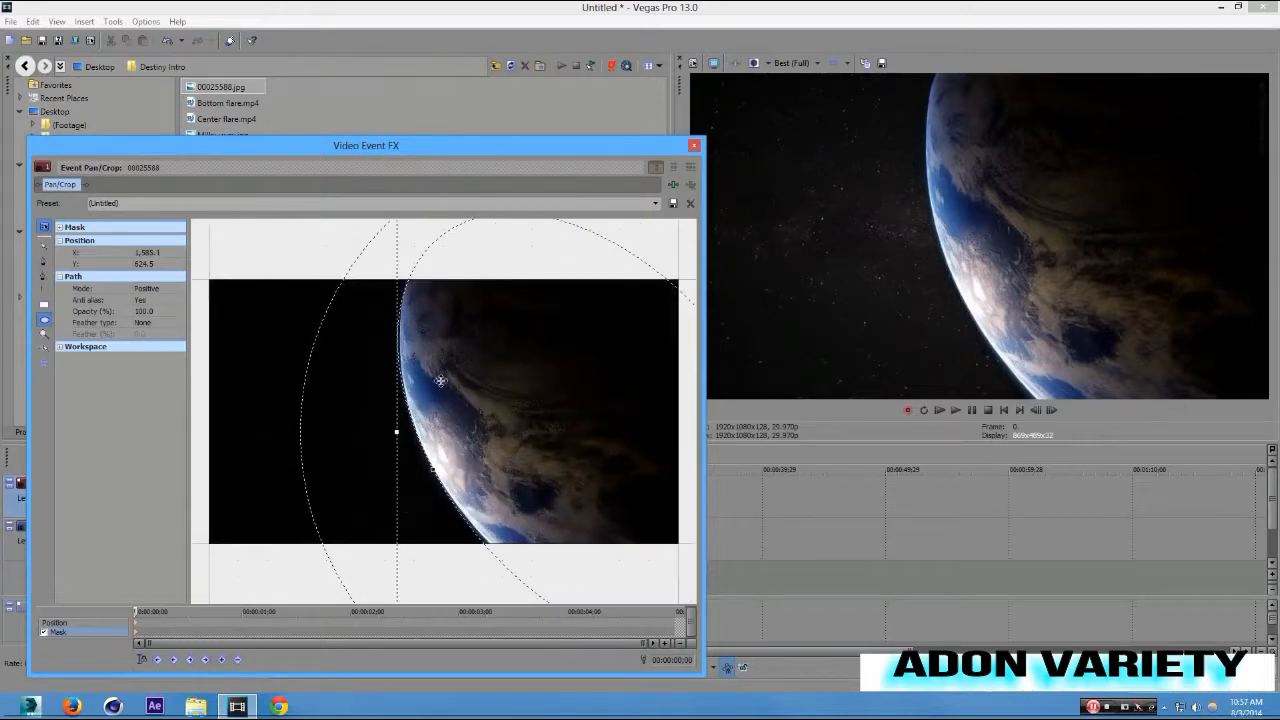
scroll(440, 381, down, 1)
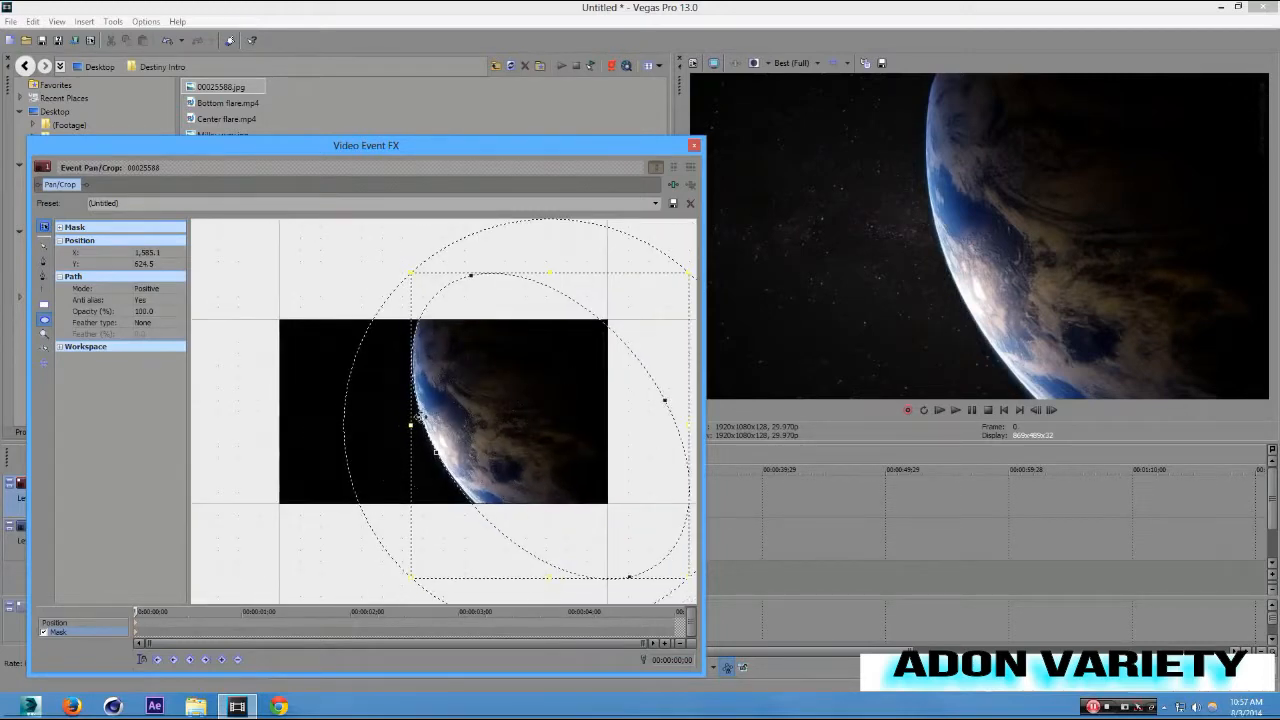
mouse_move(409, 423)
mouse_down()
mouse_move(395, 423)
mouse_move(413, 423)
mouse_up()
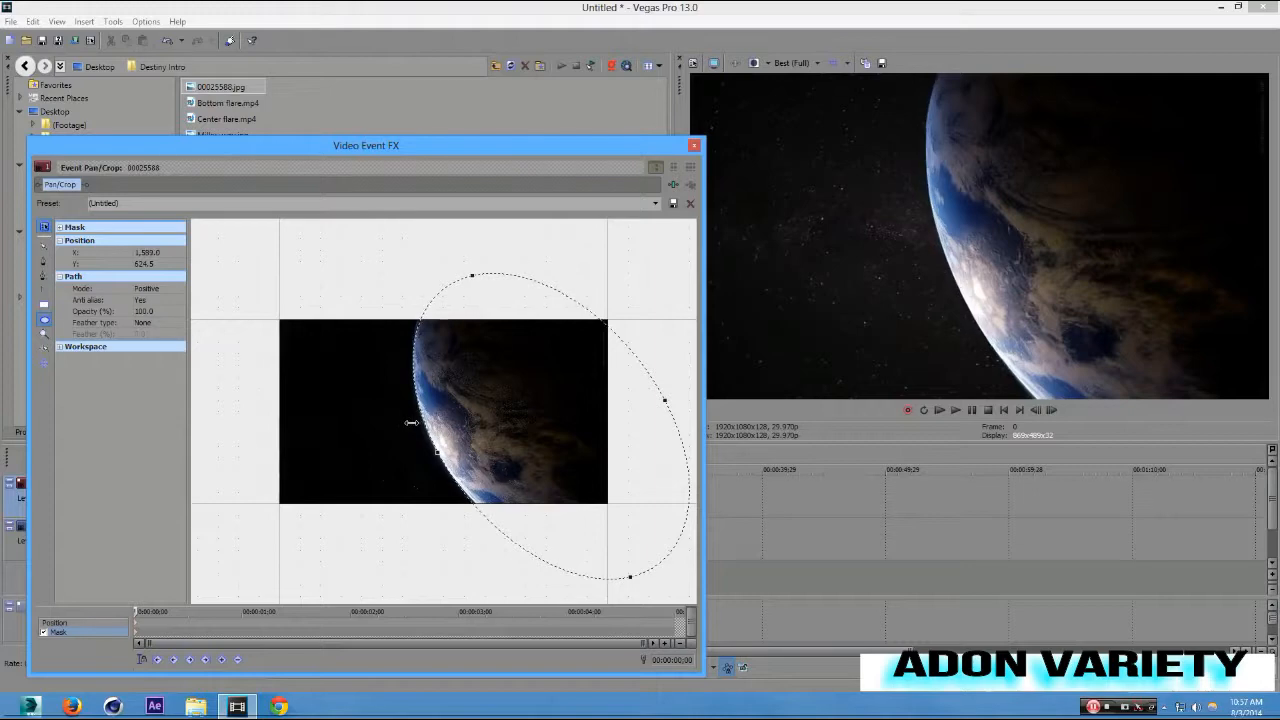
click(412, 423)
Set the Earth mask's feather type to In and open its feather percentage for editing.
click(165, 325)
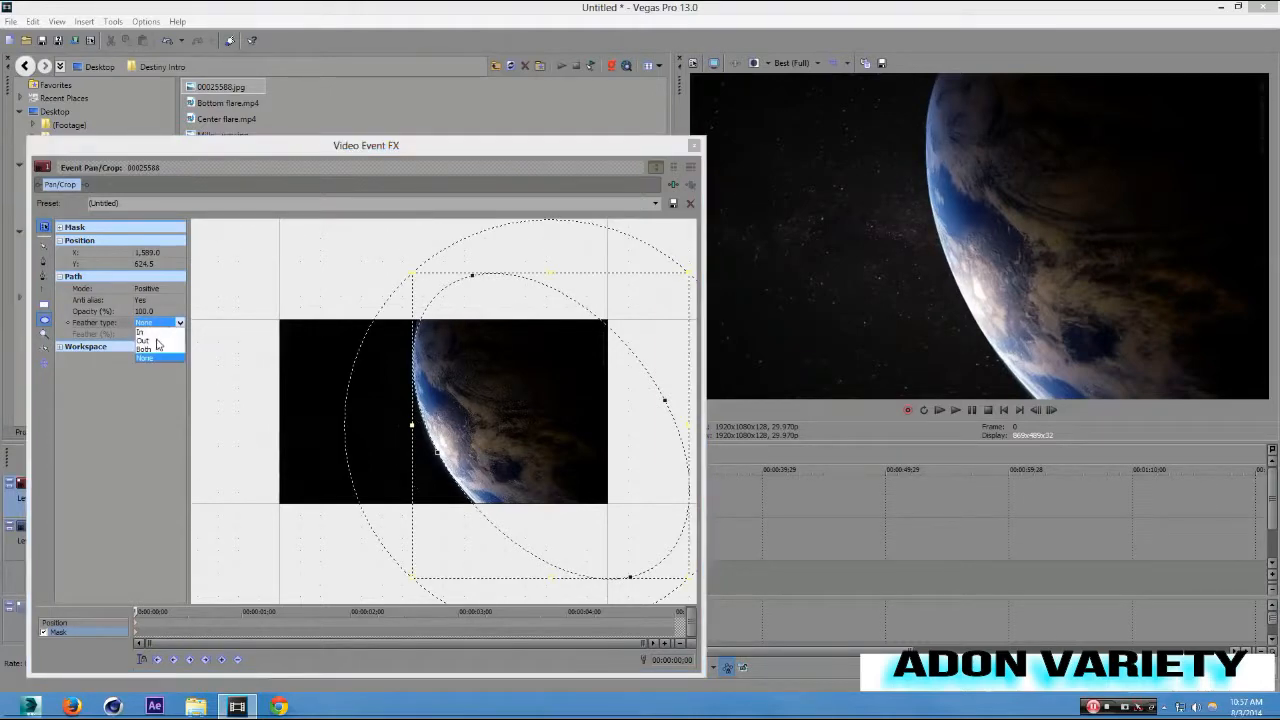
click(163, 332)
click(169, 338)
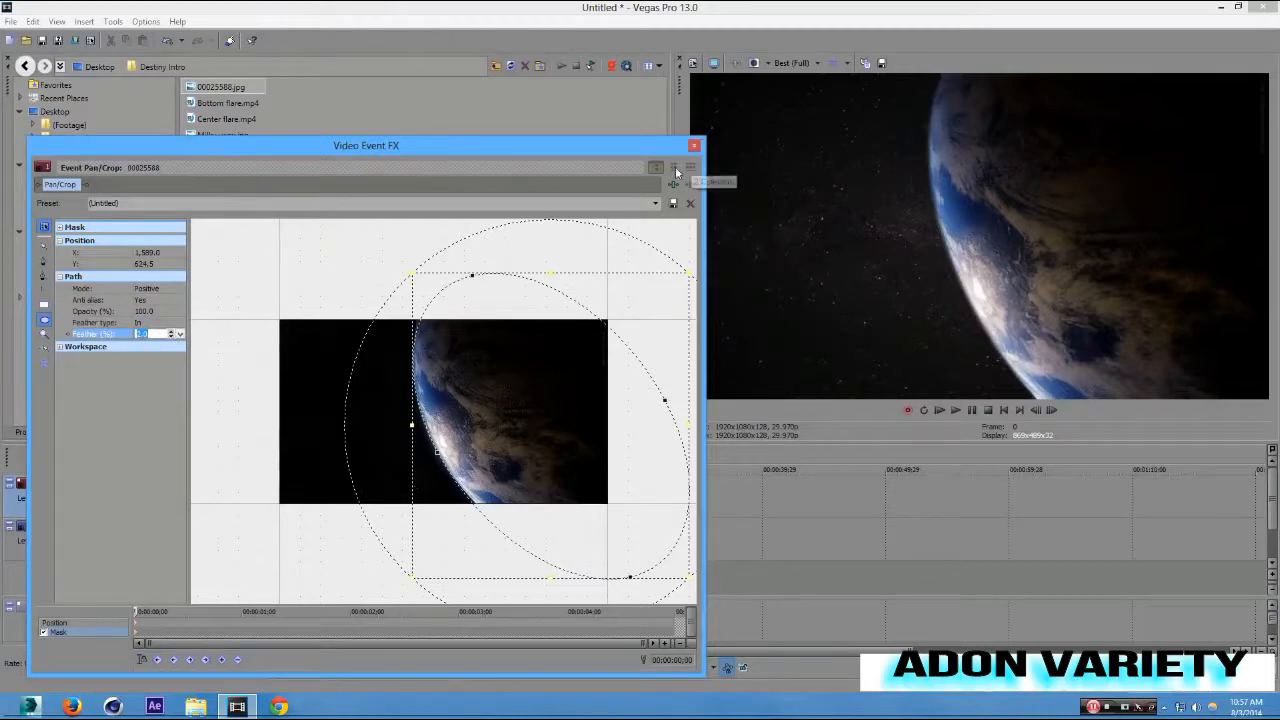
Rotate the Earth's crop frame to about -108.9° and shrink it to about 856 × 481 so the planet fills the horizon.
click(115, 623)
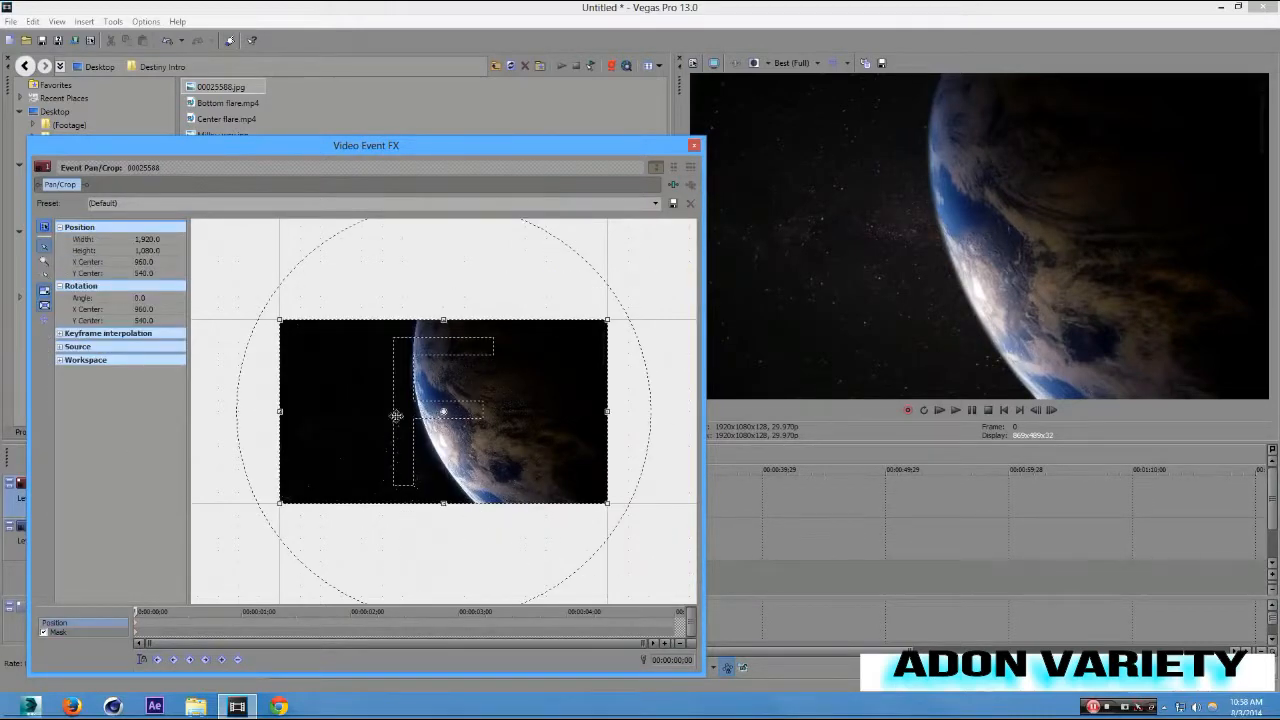
drag(454, 554, 549, 375)
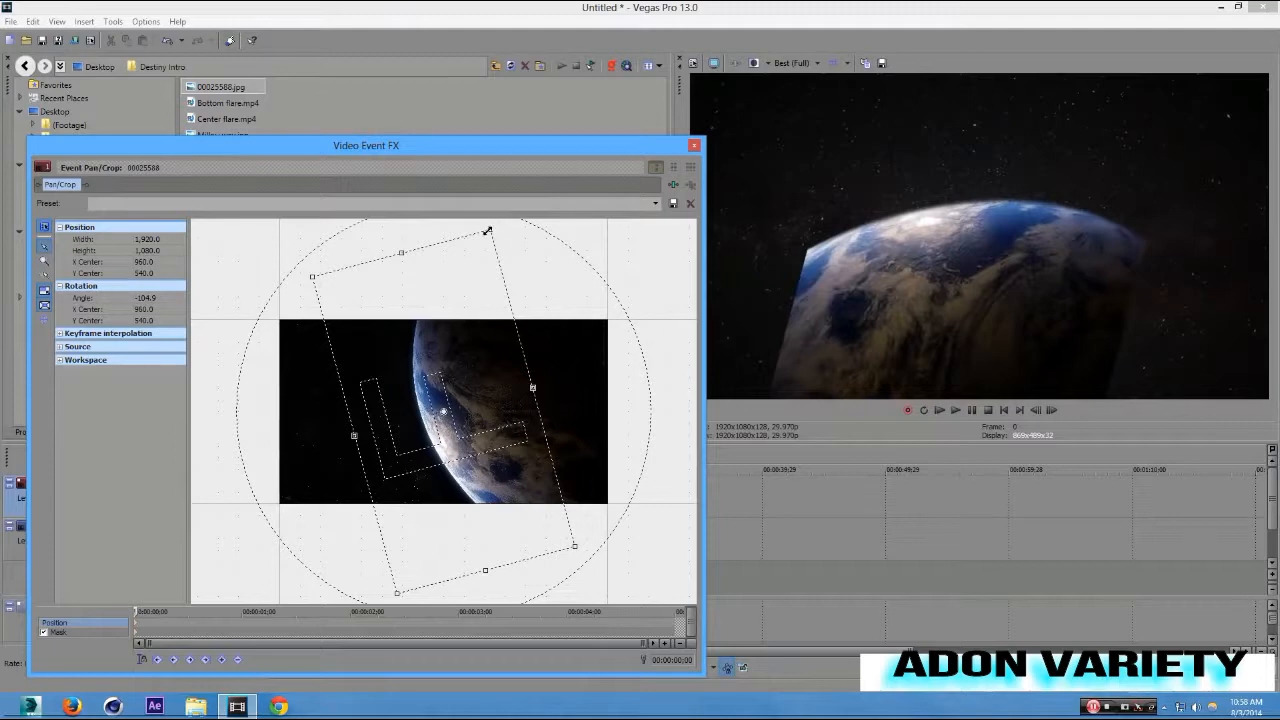
drag(489, 229, 424, 341)
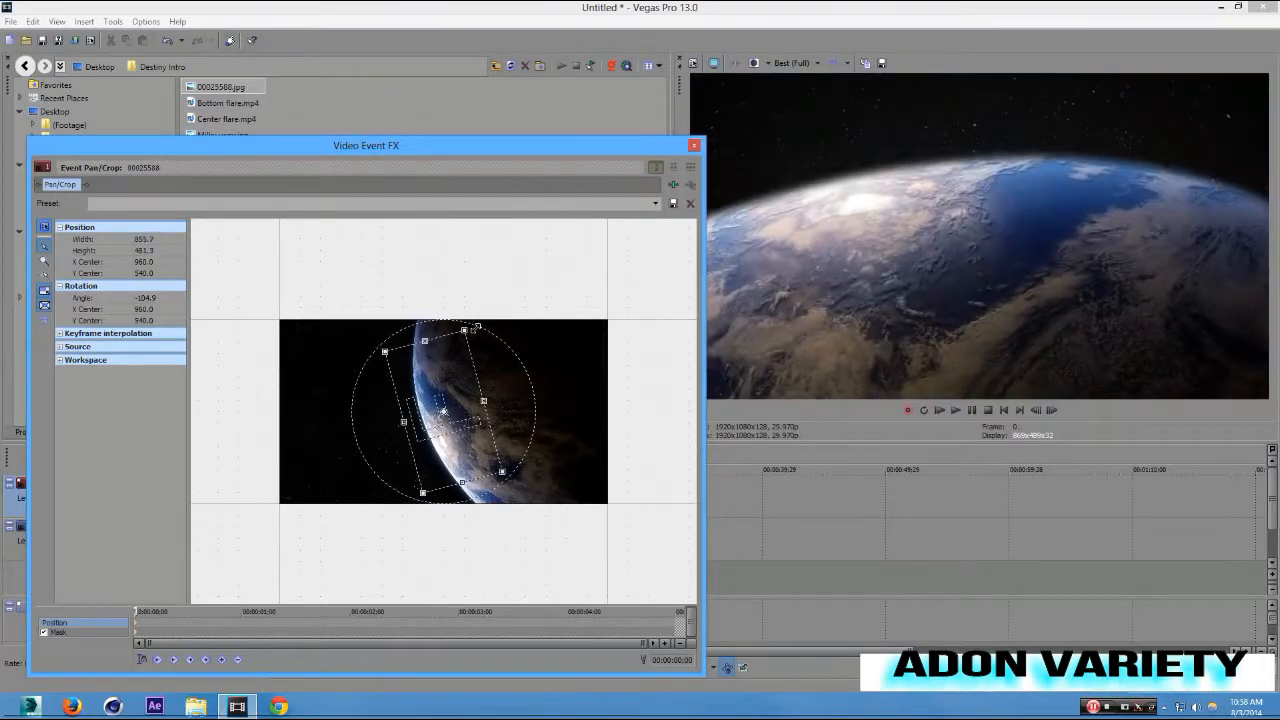
drag(497, 391, 470, 421)
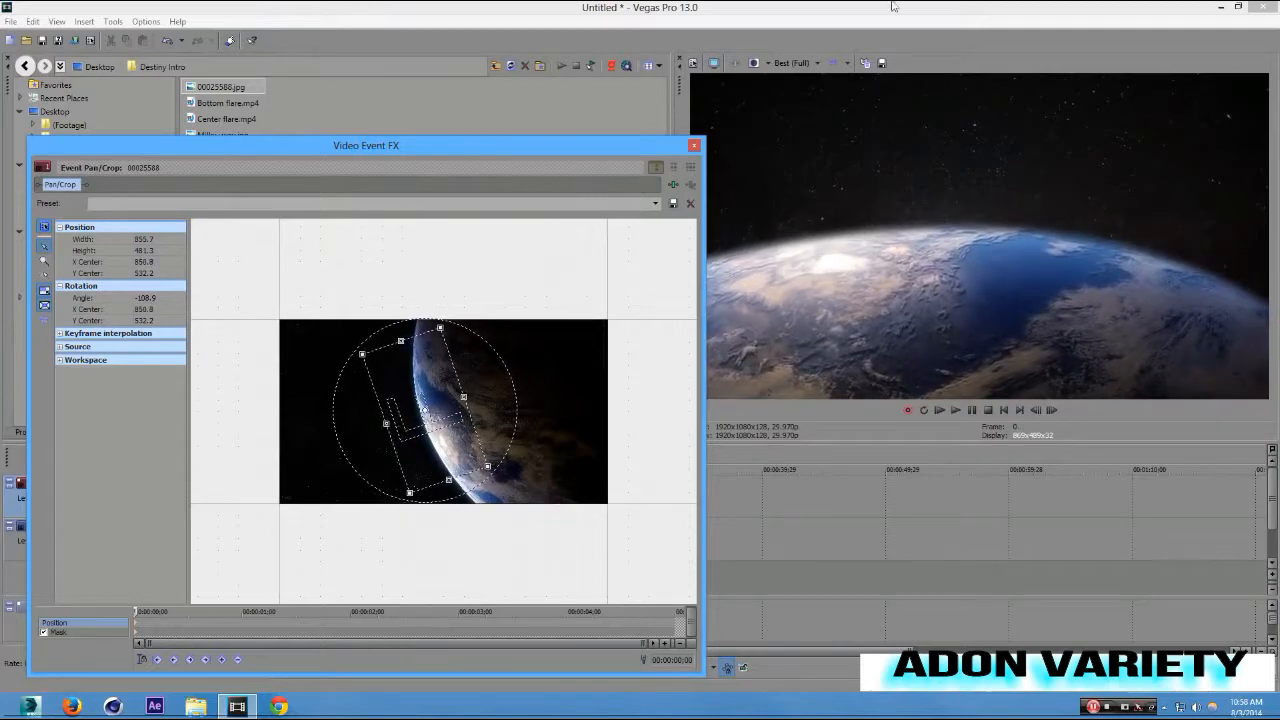
Reposition the Earth's crop frame to a center of about X 796, Y 602 and close the Pan/Crop window.
drag(661, 146, 636, 147)
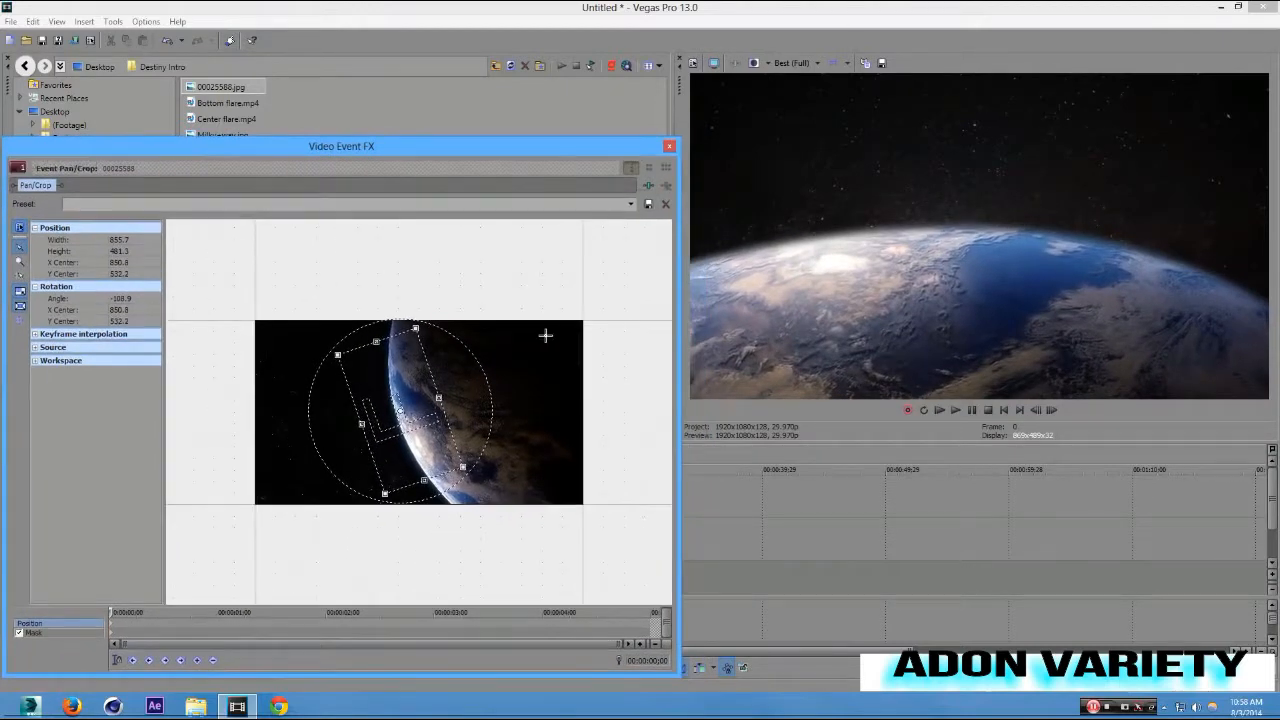
key(Left)
key(Left)
key(Left)
key(Left)
key(Left)
key(Left)
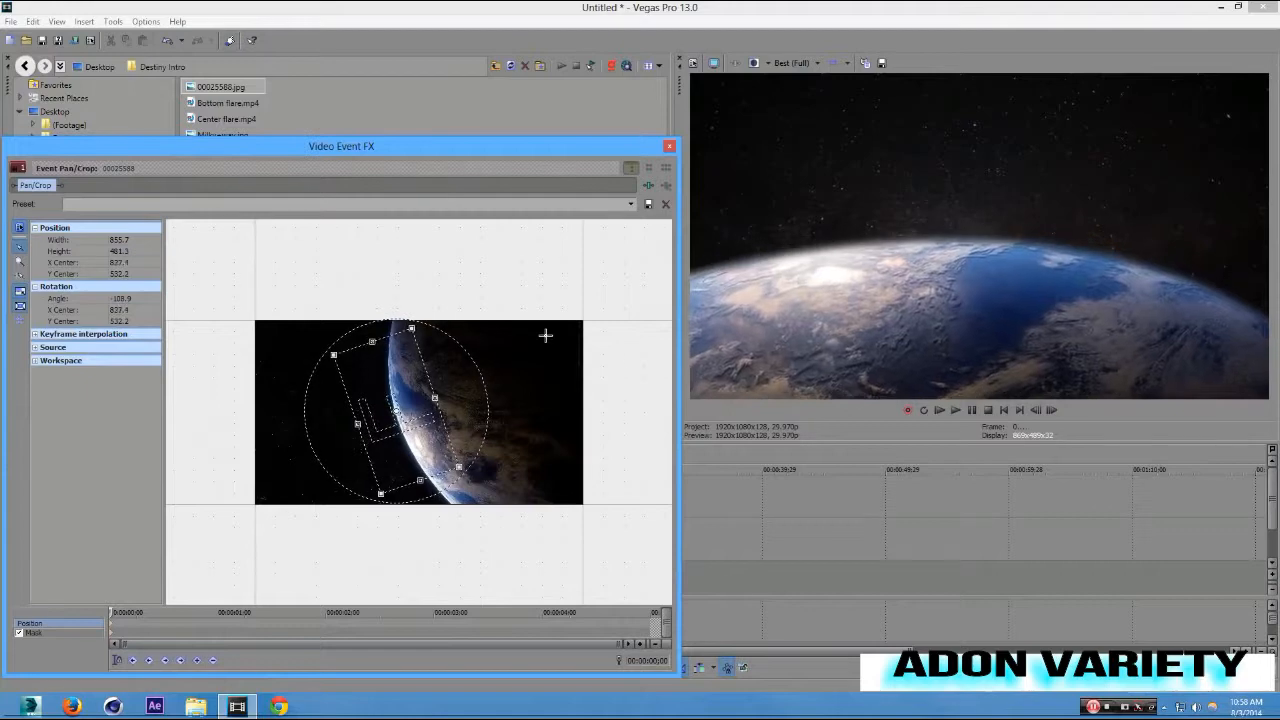
drag(404, 414, 402, 427)
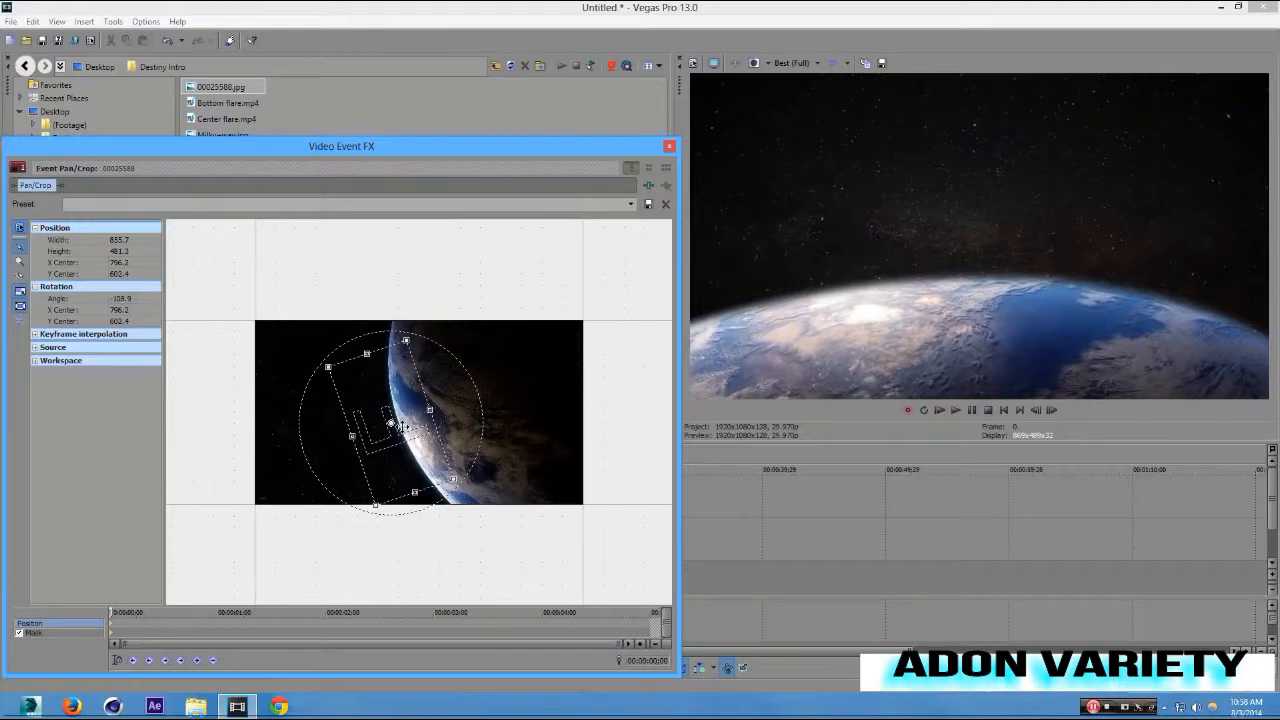
click(669, 146)
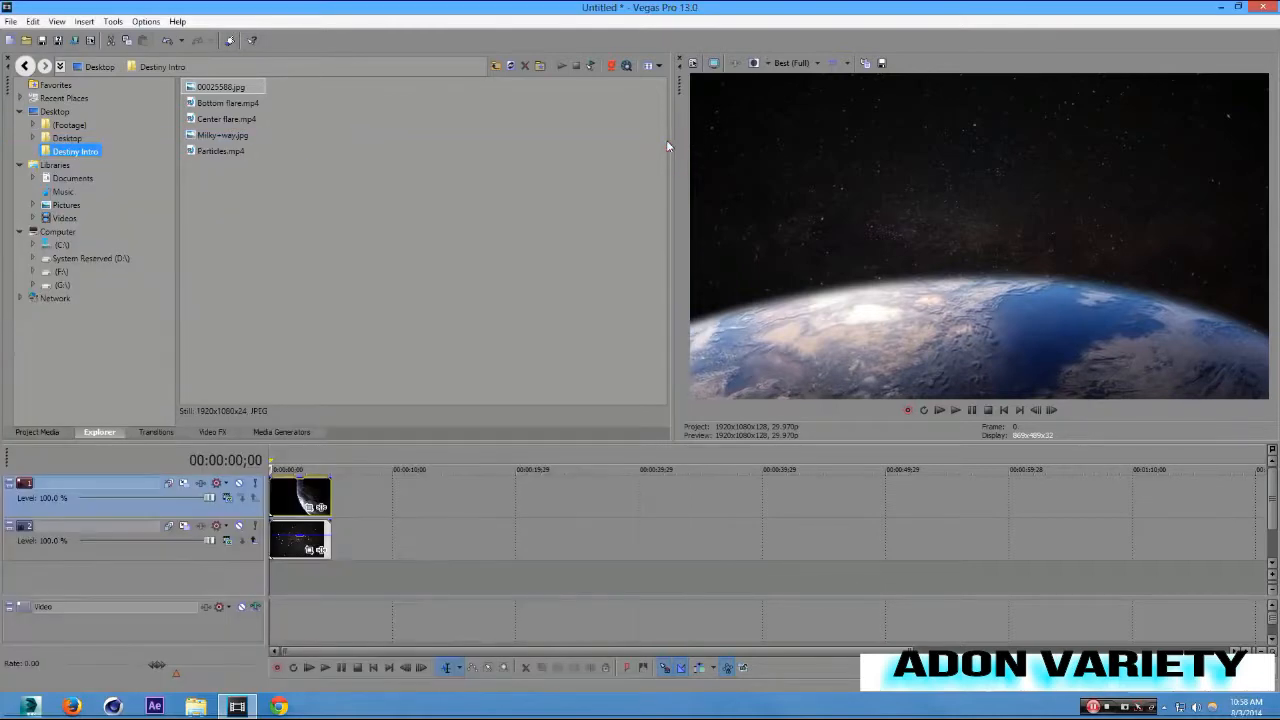
Insert a new topmost video track, place Bottom flare.mp4 at its start and set the track's compositing mode to Add.
right_click(545, 539)
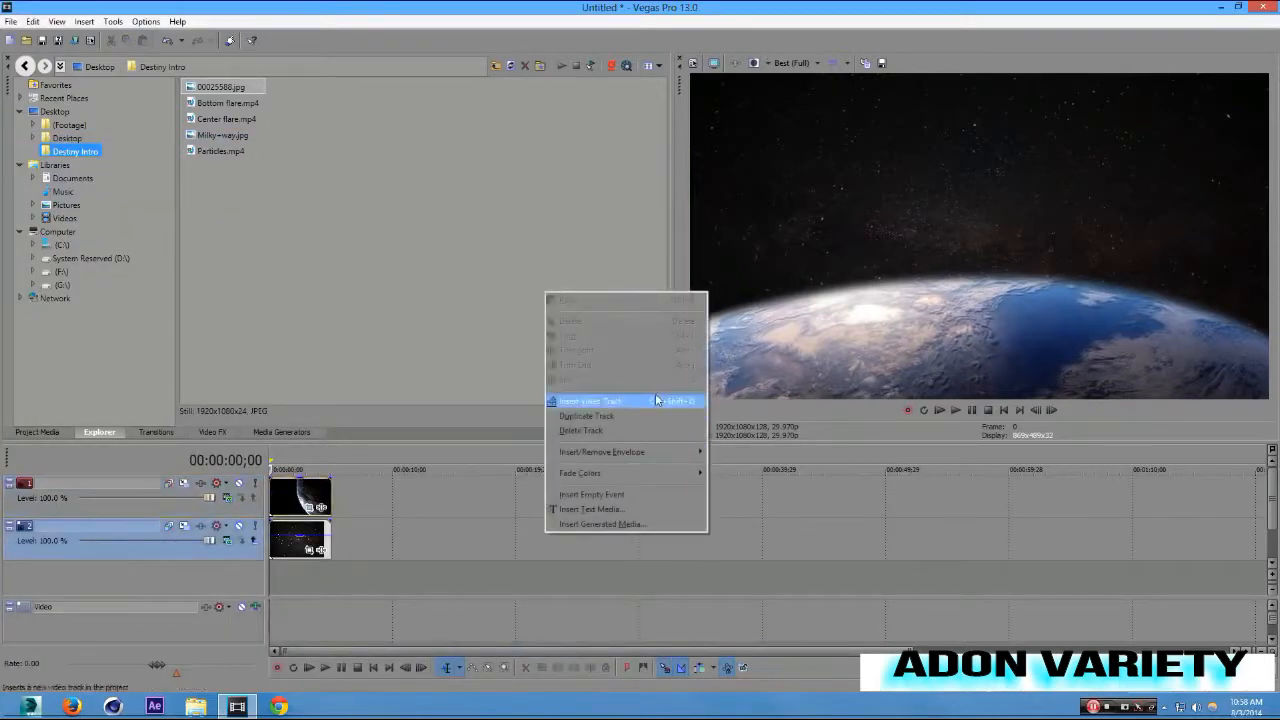
click(600, 401)
drag(242, 555, 238, 482)
click(220, 104)
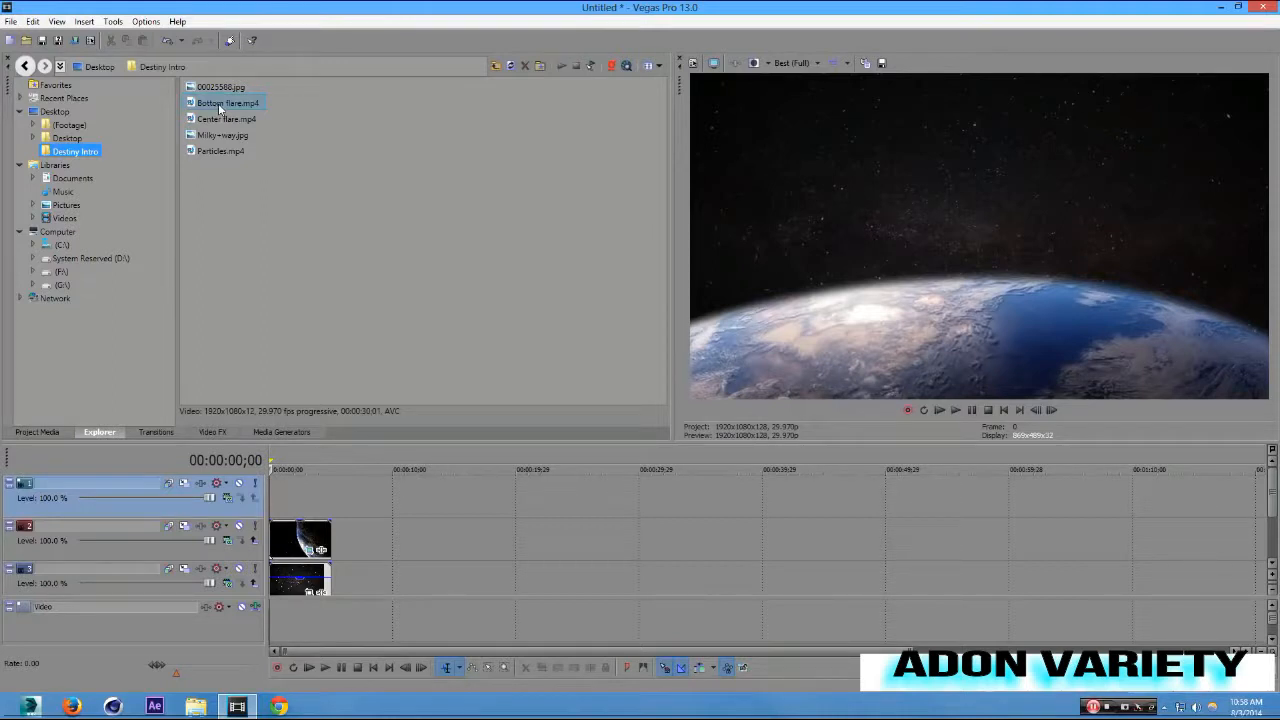
drag(220, 108, 262, 490)
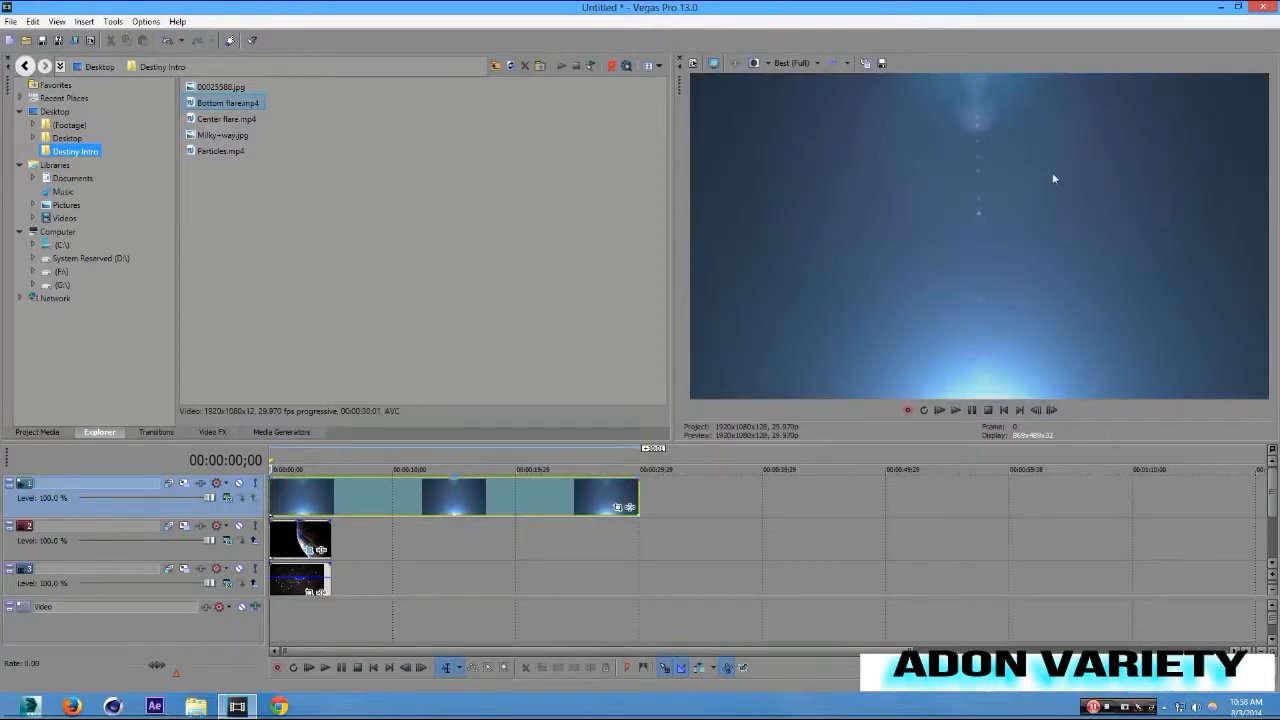
click(229, 499)
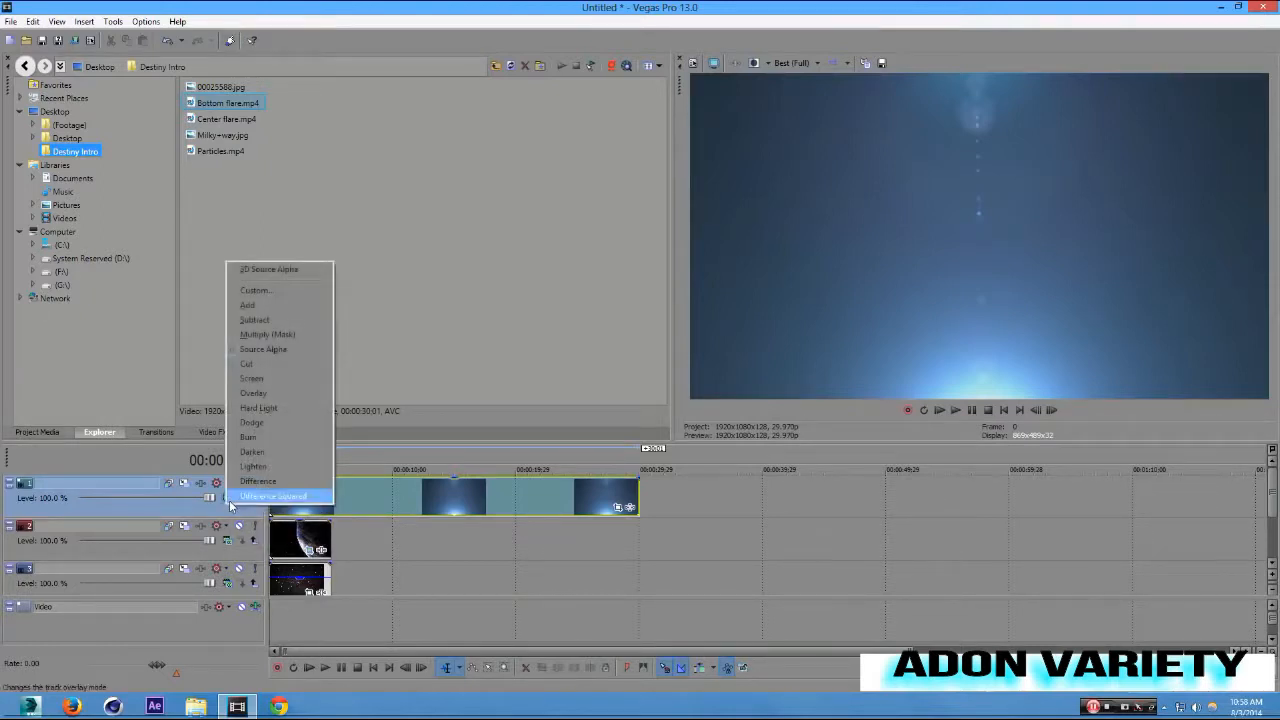
click(282, 308)
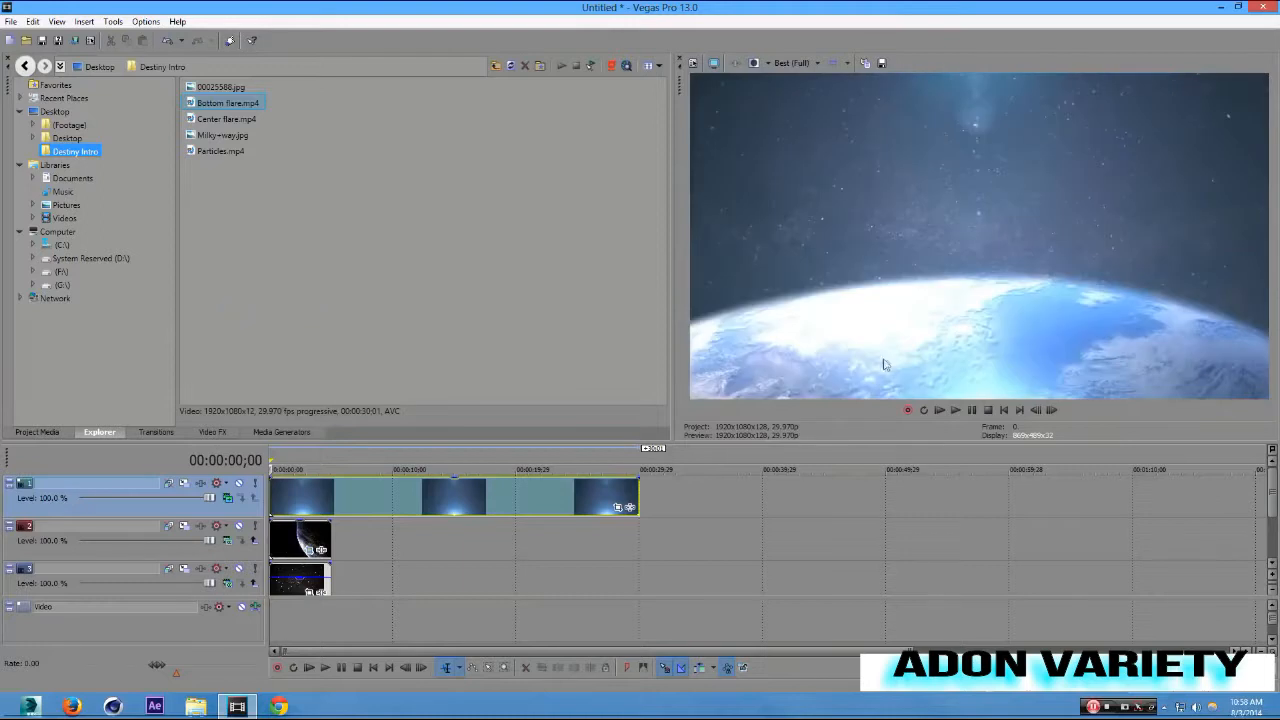
Trim the Bottom flare event to end at 00:00:08;13 and extend the Earth event to the same point.
click(354, 454)
click(389, 447)
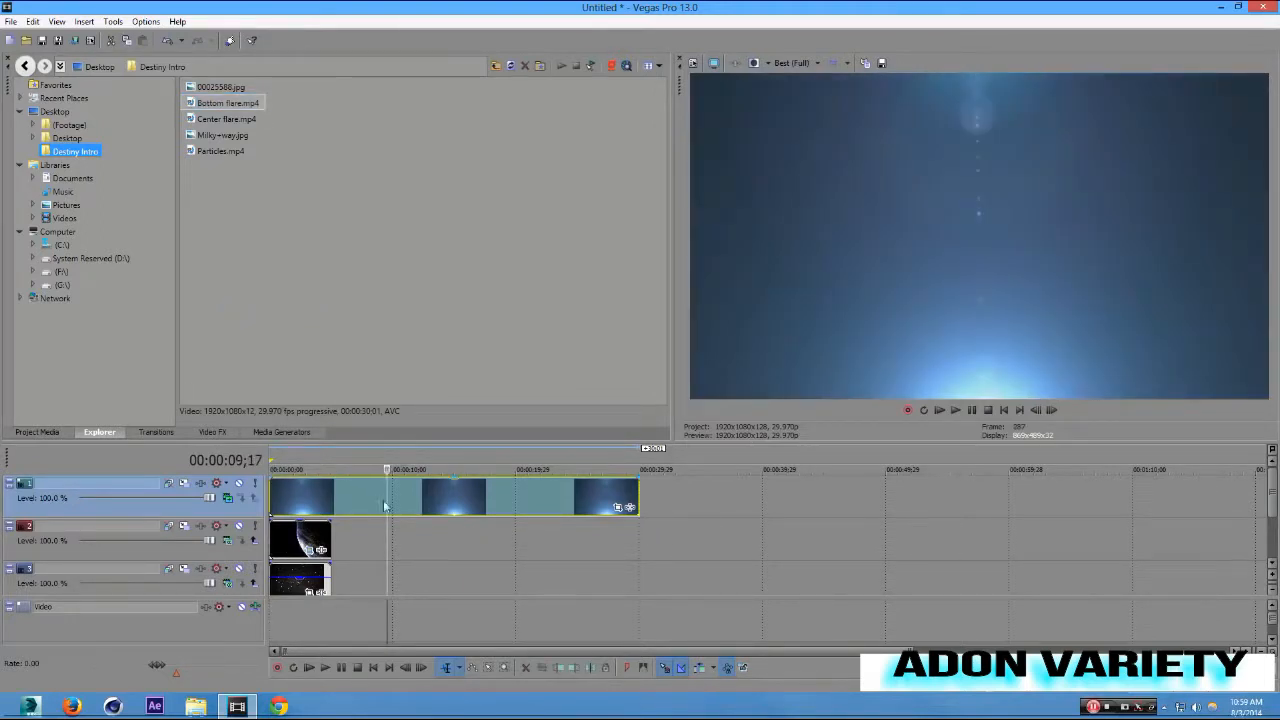
click(381, 498)
drag(381, 498, 373, 498)
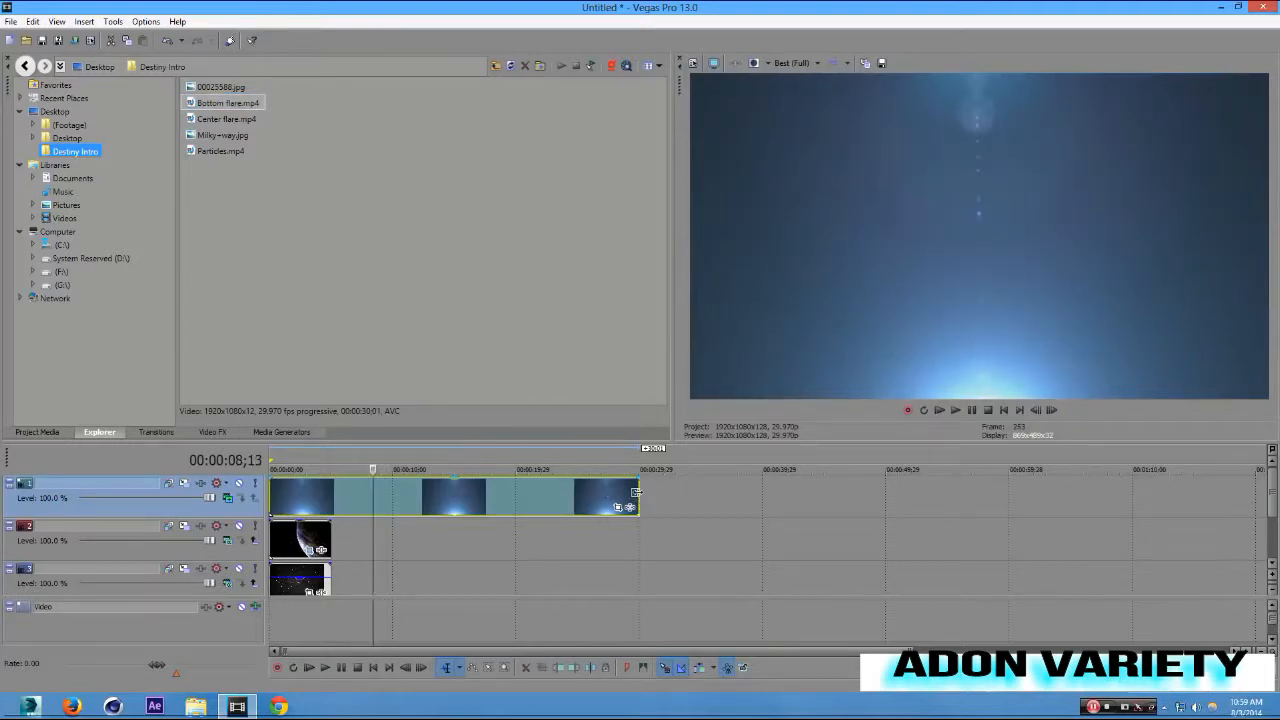
drag(636, 496, 372, 538)
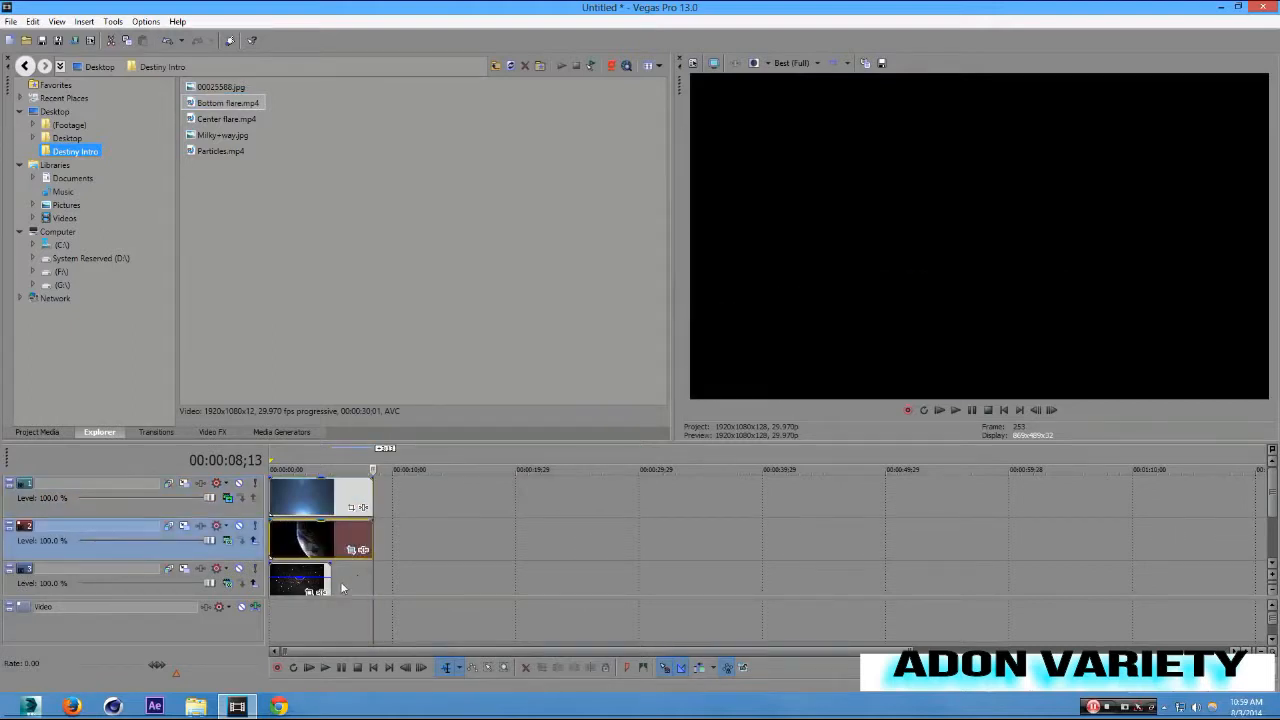
Extend the Milky+way event to end at 00:00:08;13 and lower the Bottom flare event's opacity slightly.
drag(331, 590, 372, 590)
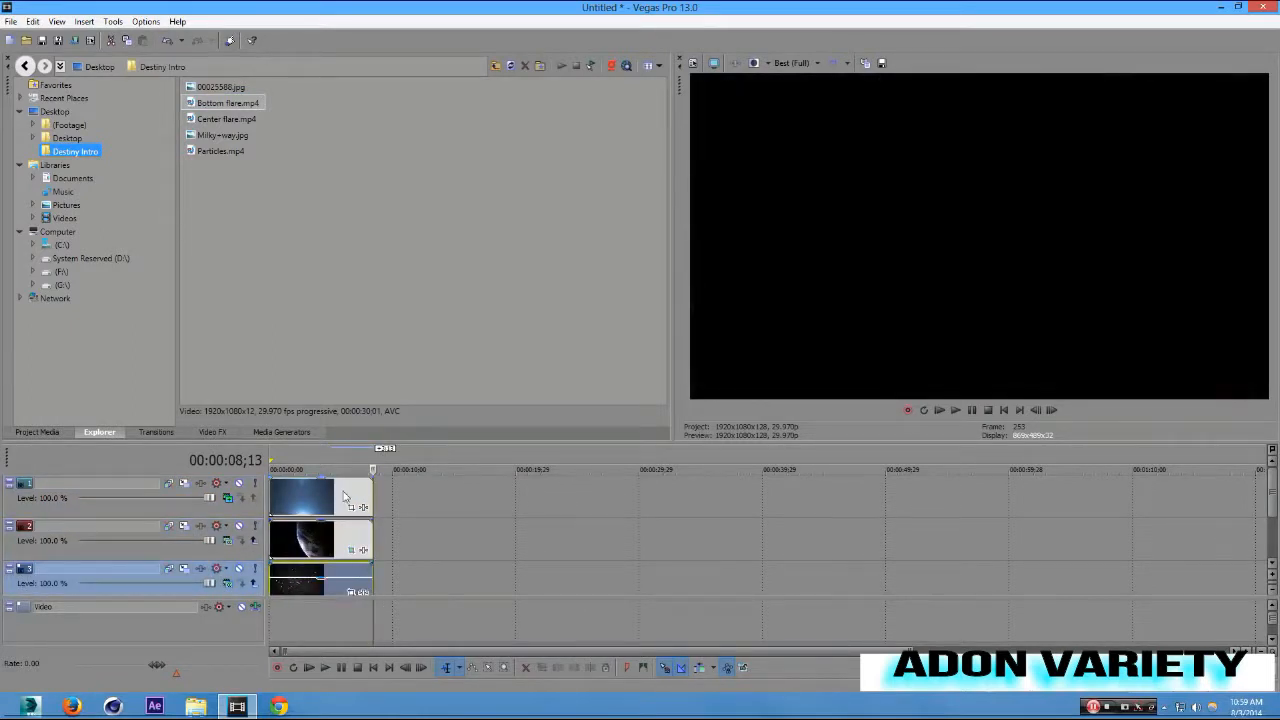
scroll(350, 500, up, 6)
click(721, 487)
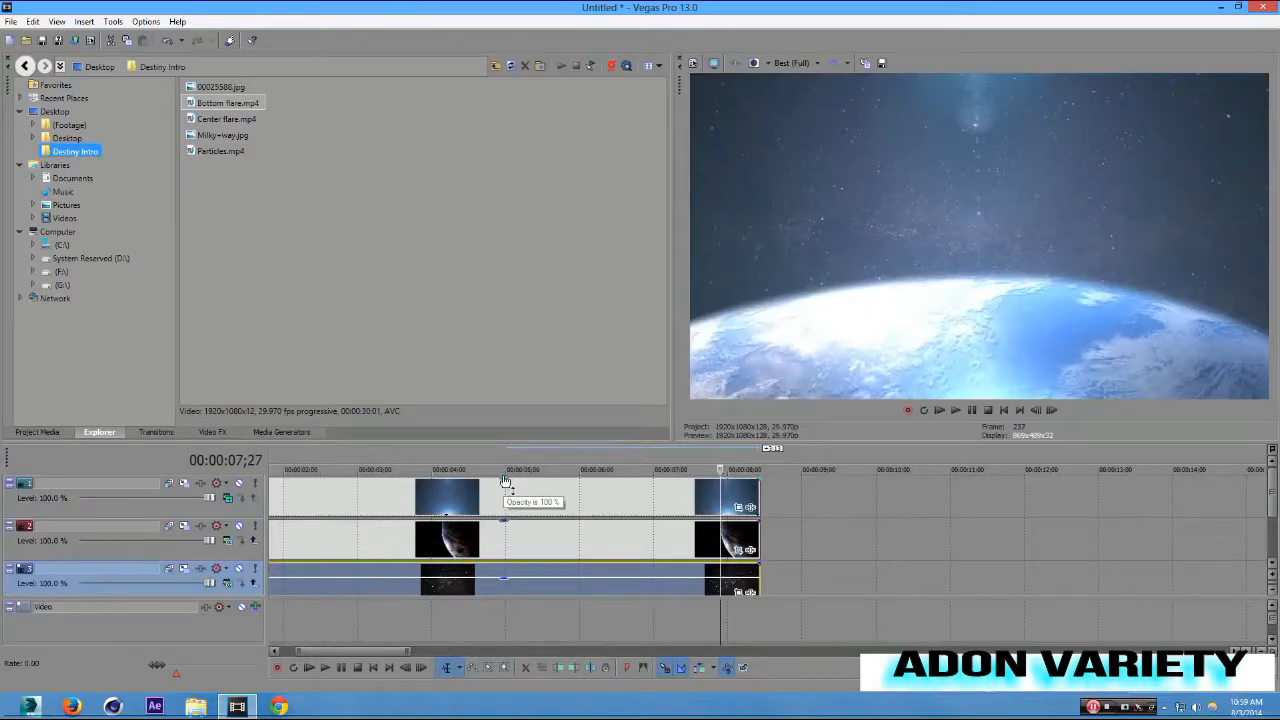
drag(509, 486, 513, 492)
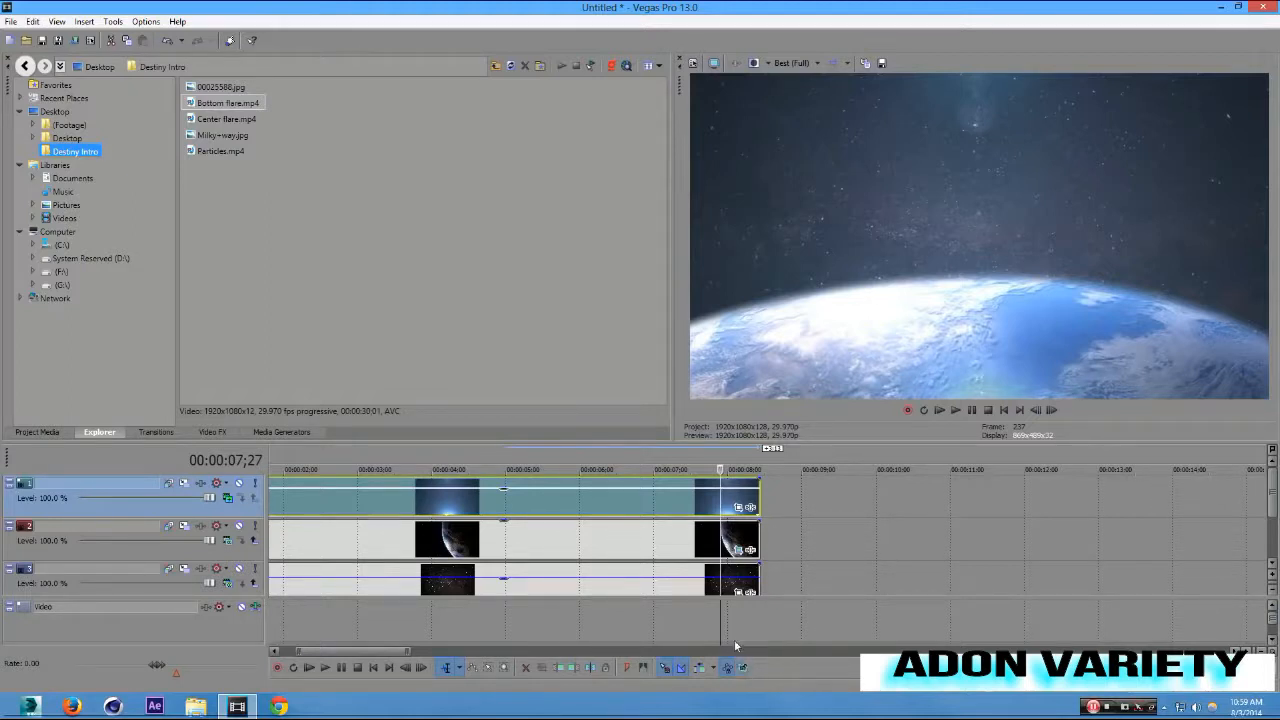
Insert a new topmost video track, place Center flare.mp4 on it and set the track's compositing mode to Add.
right_click(898, 494)
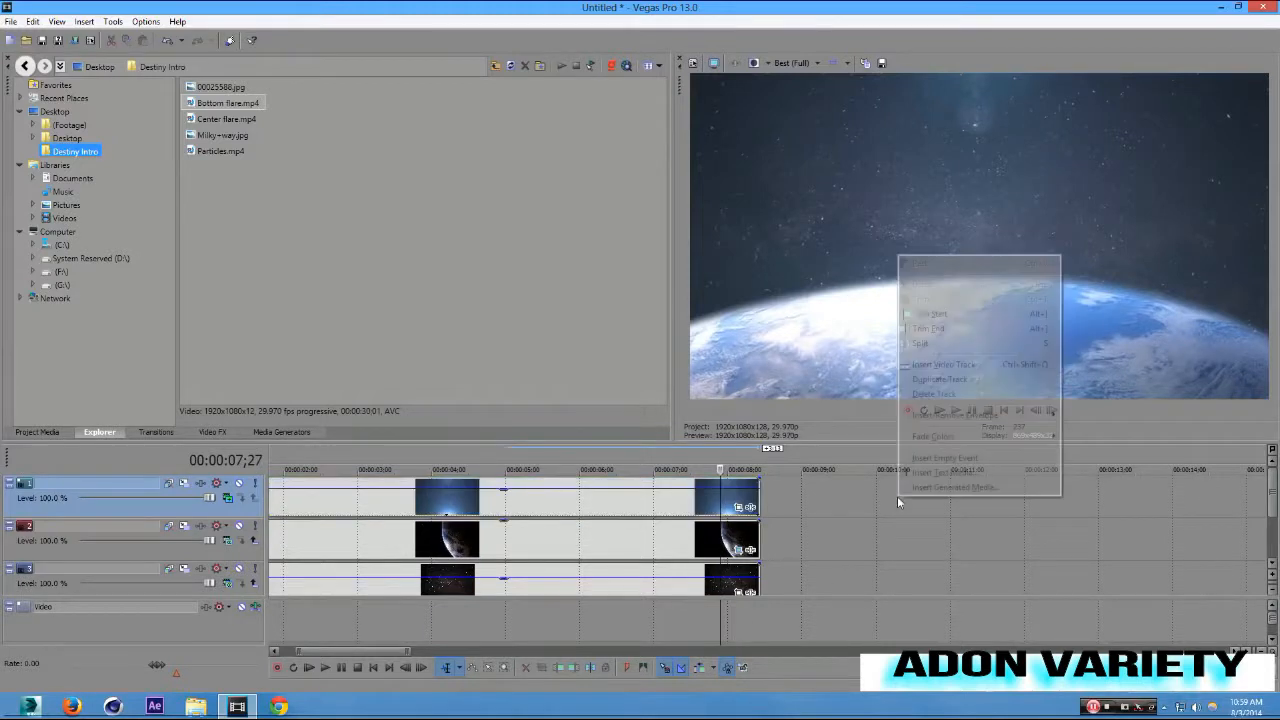
click(980, 364)
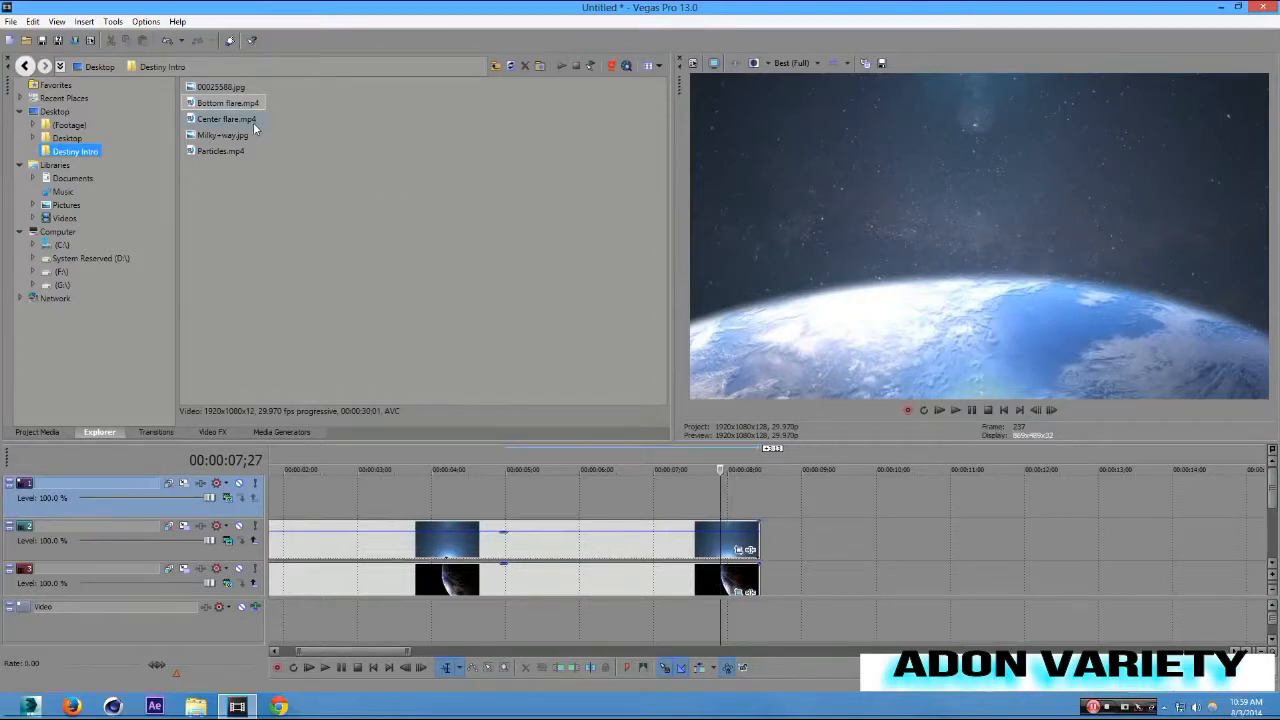
drag(253, 122, 271, 498)
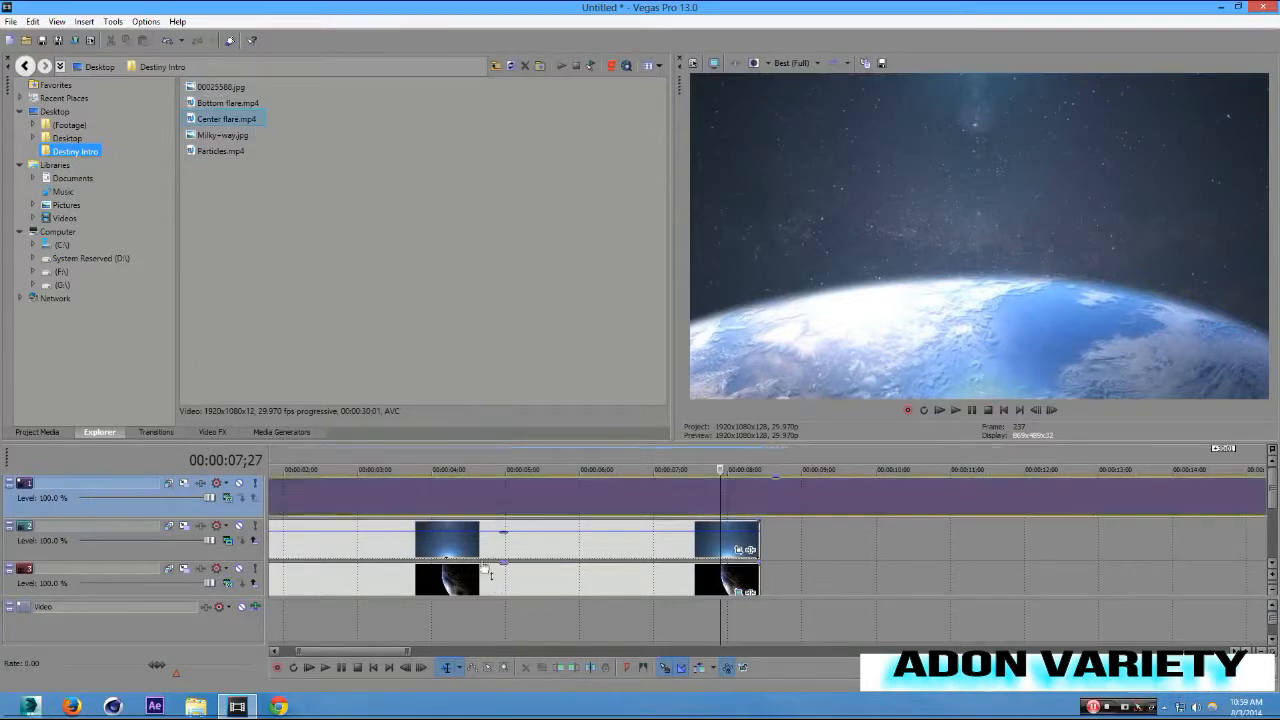
click(226, 502)
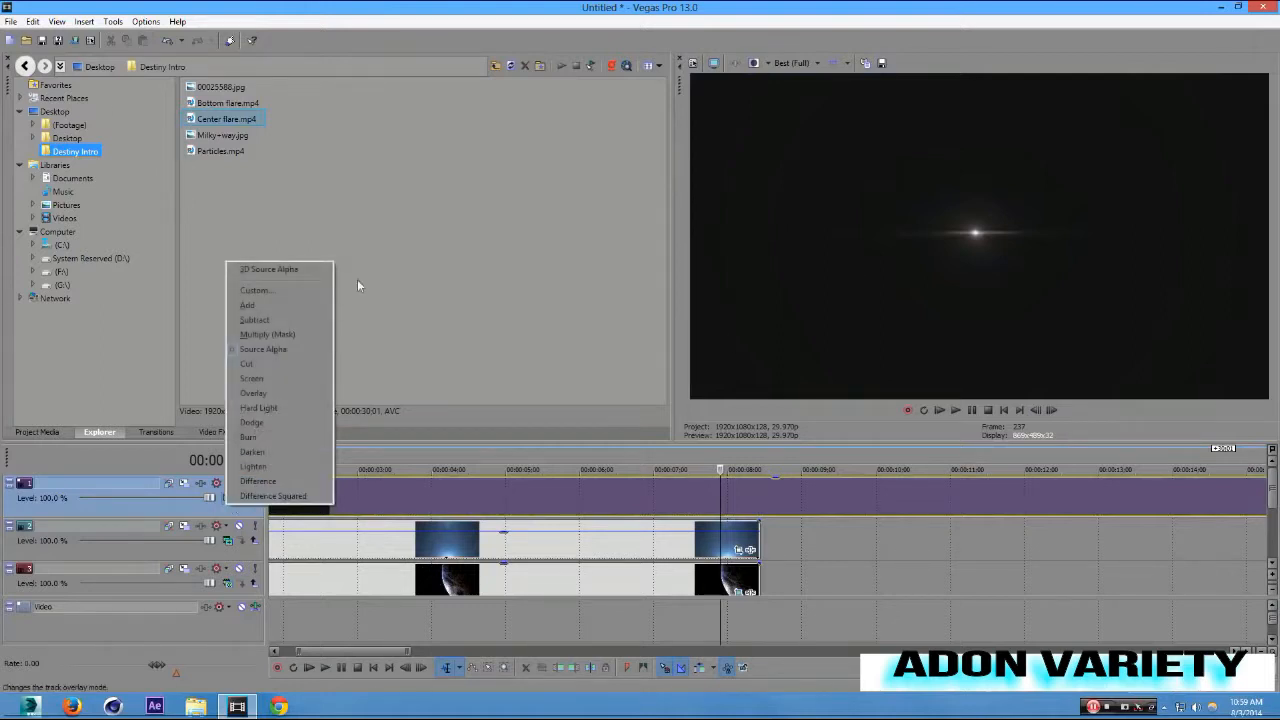
click(248, 305)
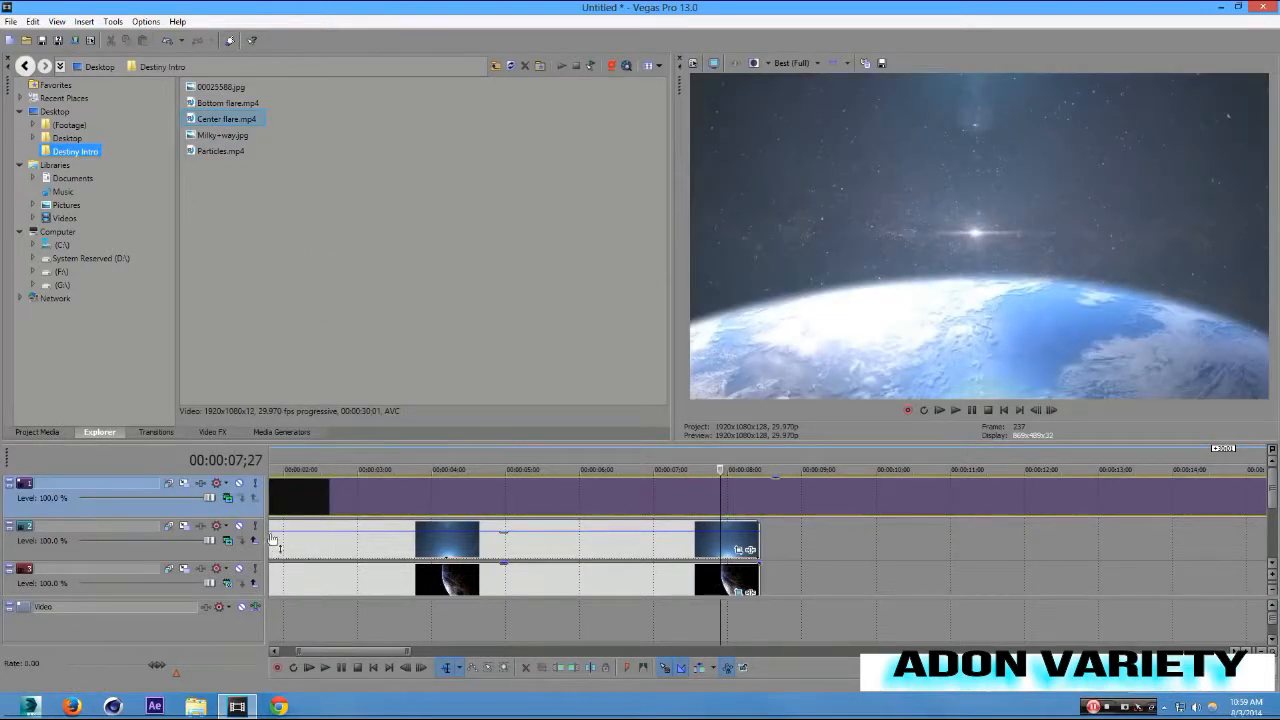
Move the Center flare track below the Bottom flare track and trim its event to end with the other events.
click(227, 568)
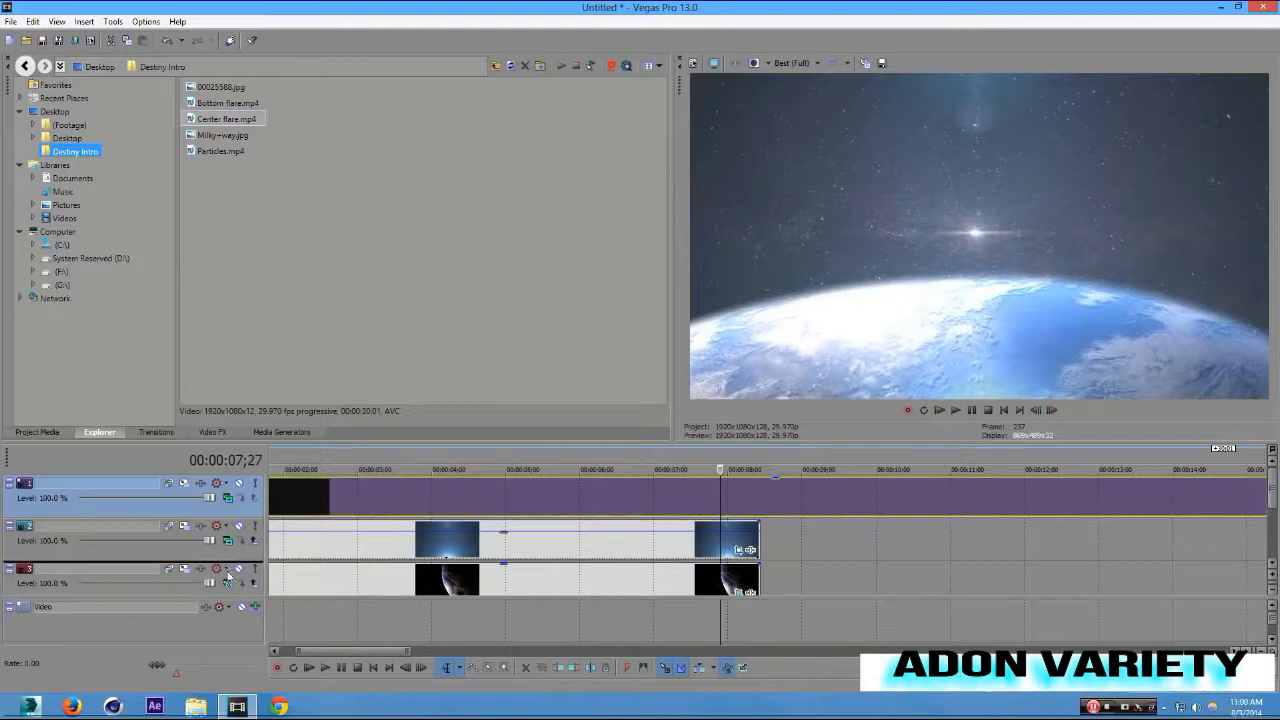
drag(227, 574, 229, 570)
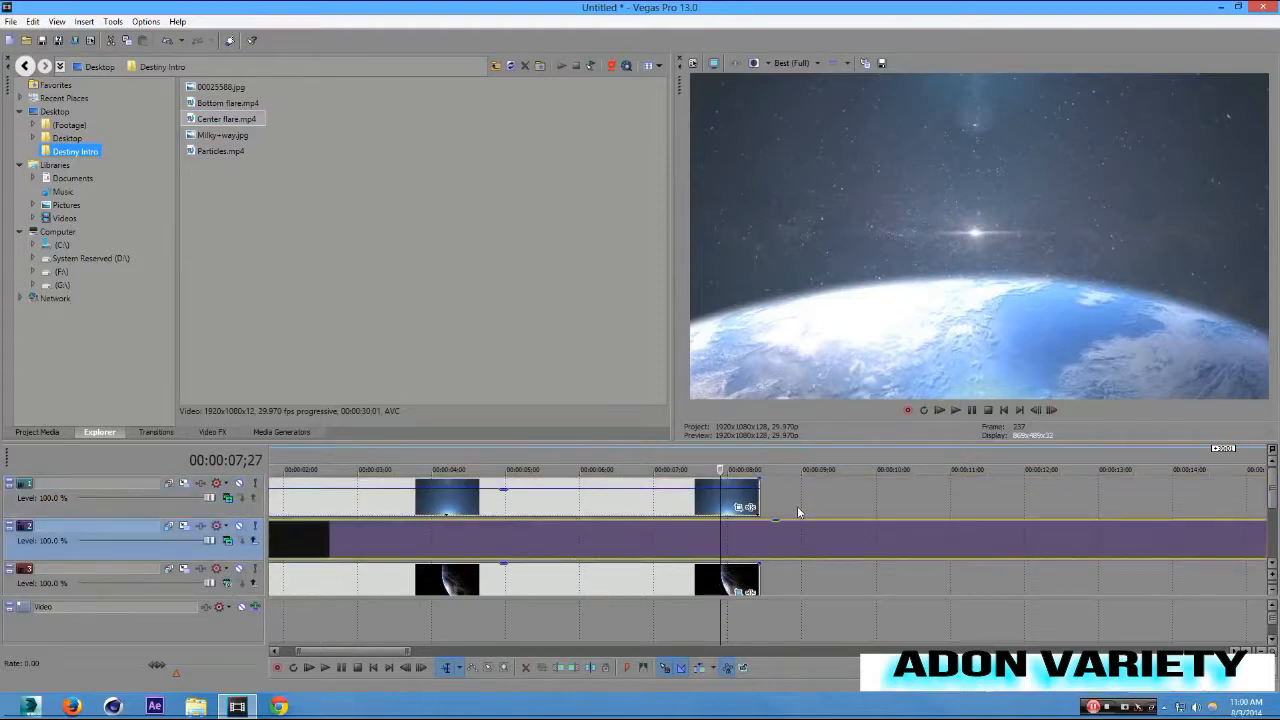
scroll(798, 512, down, 4)
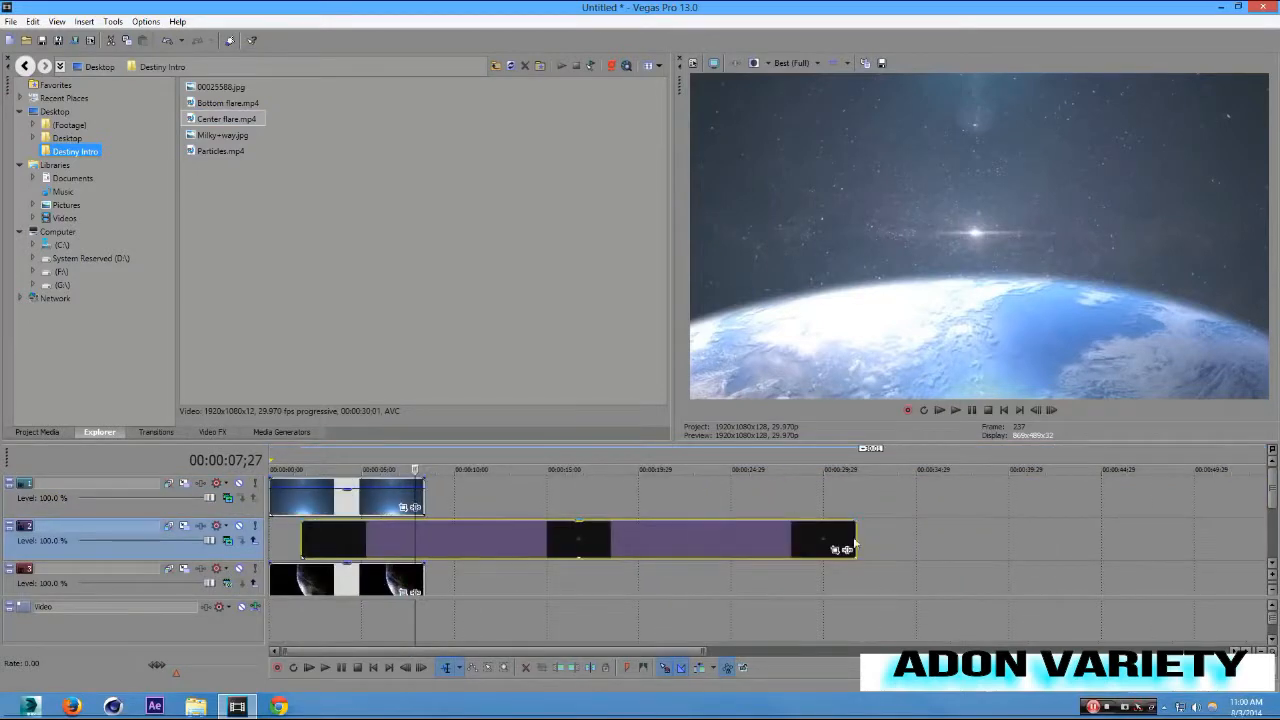
drag(855, 543, 424, 545)
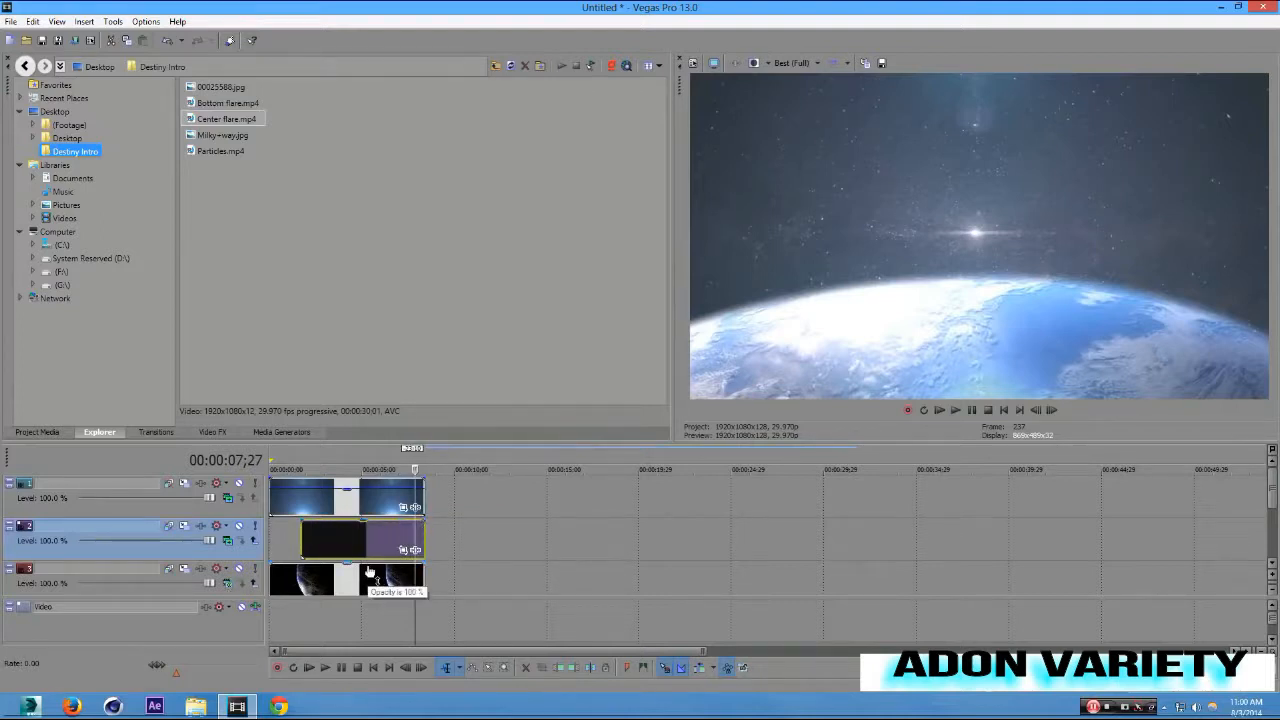
Refresh the Desktop folder, place Name 2.mp4 at the start of a new topmost video track and delete its audio track.
click(56, 111)
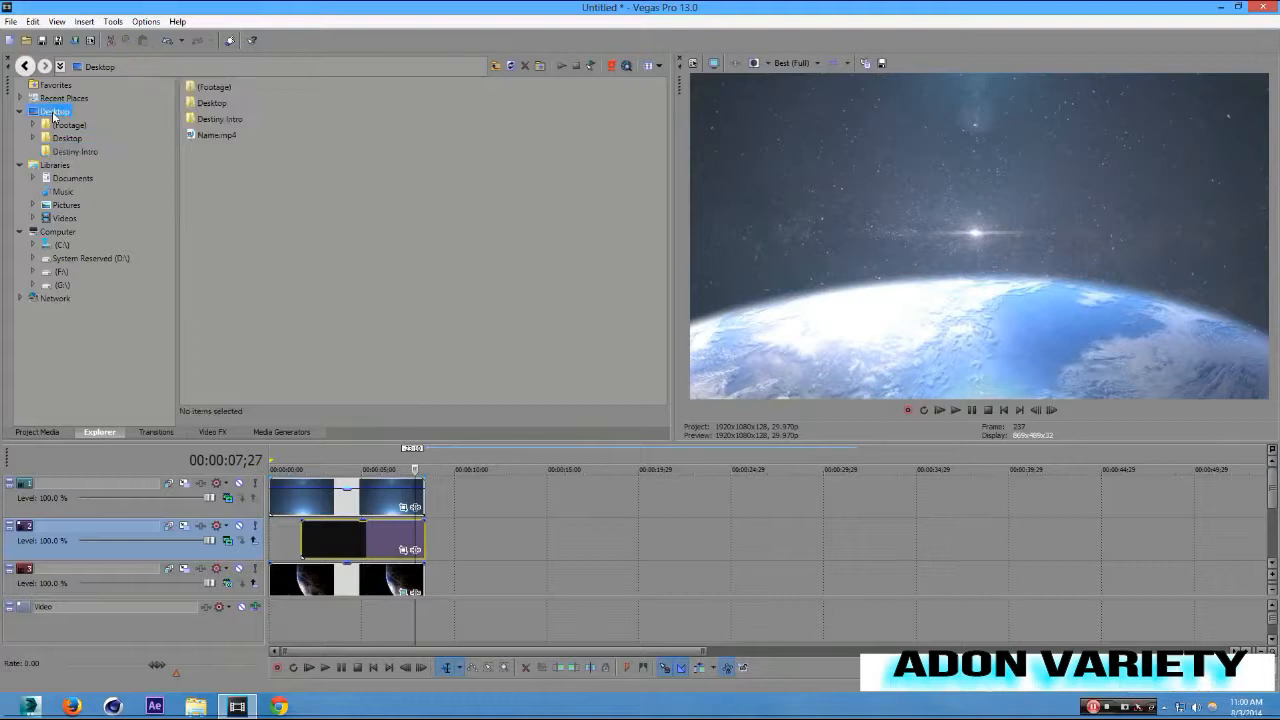
click(512, 66)
right_click(654, 513)
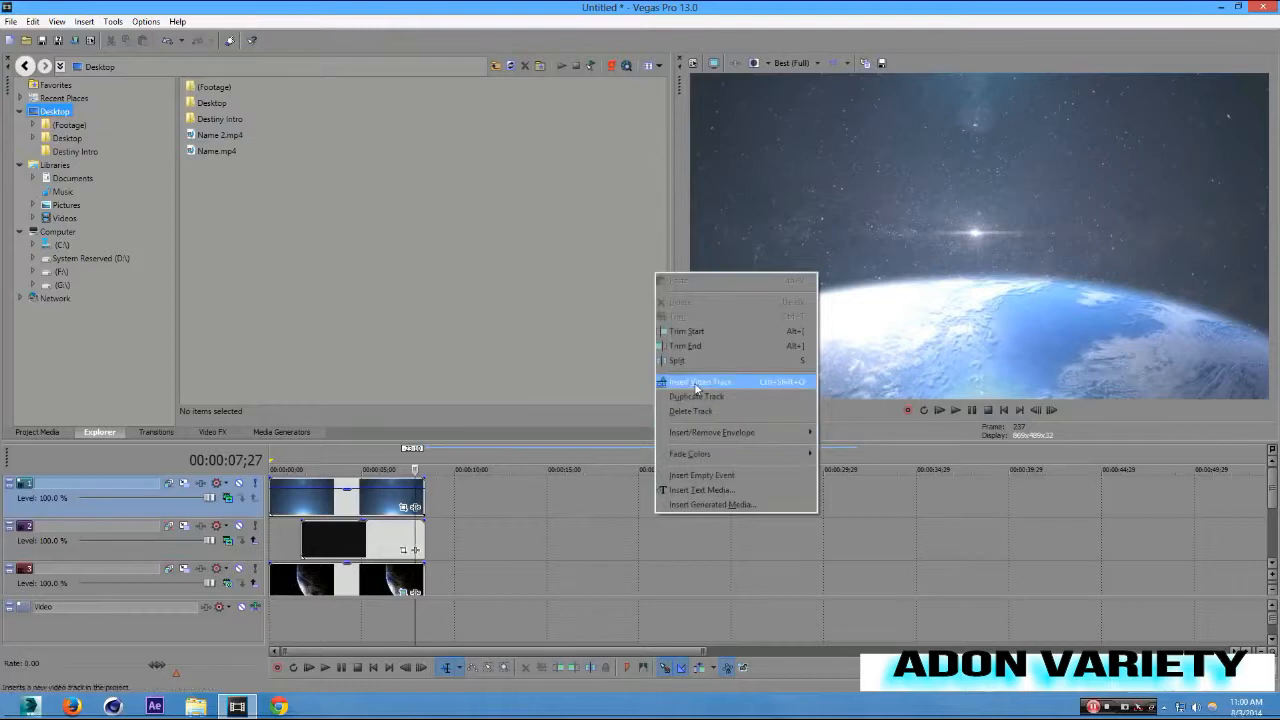
click(697, 385)
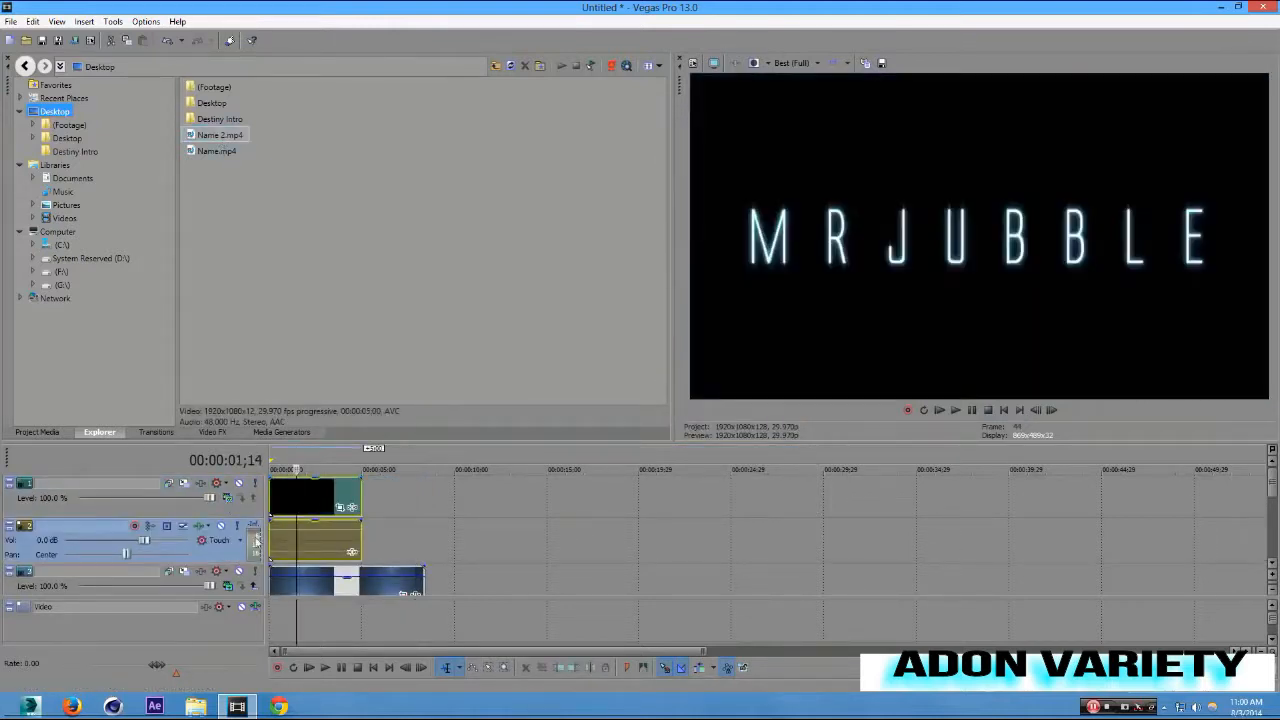
key(Delete)
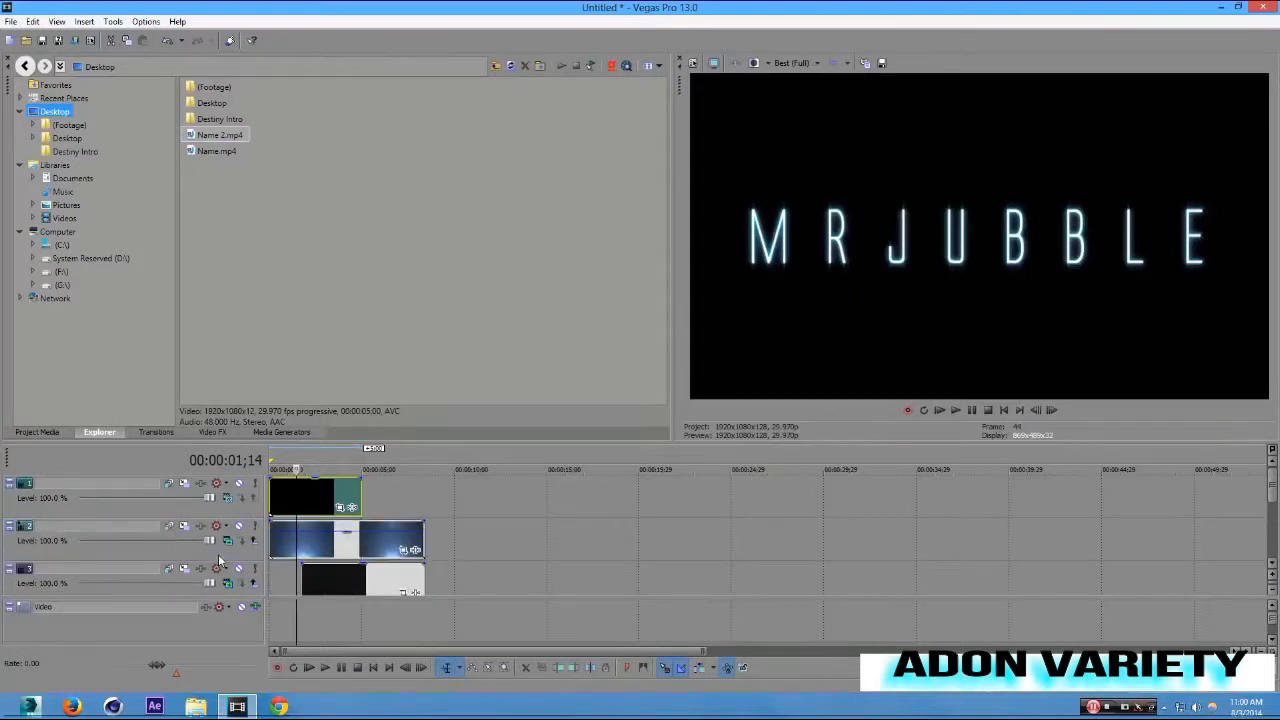
Set the title track's compositing mode to Add and move the Name 2 event to start shortly before the background events end.
click(228, 500)
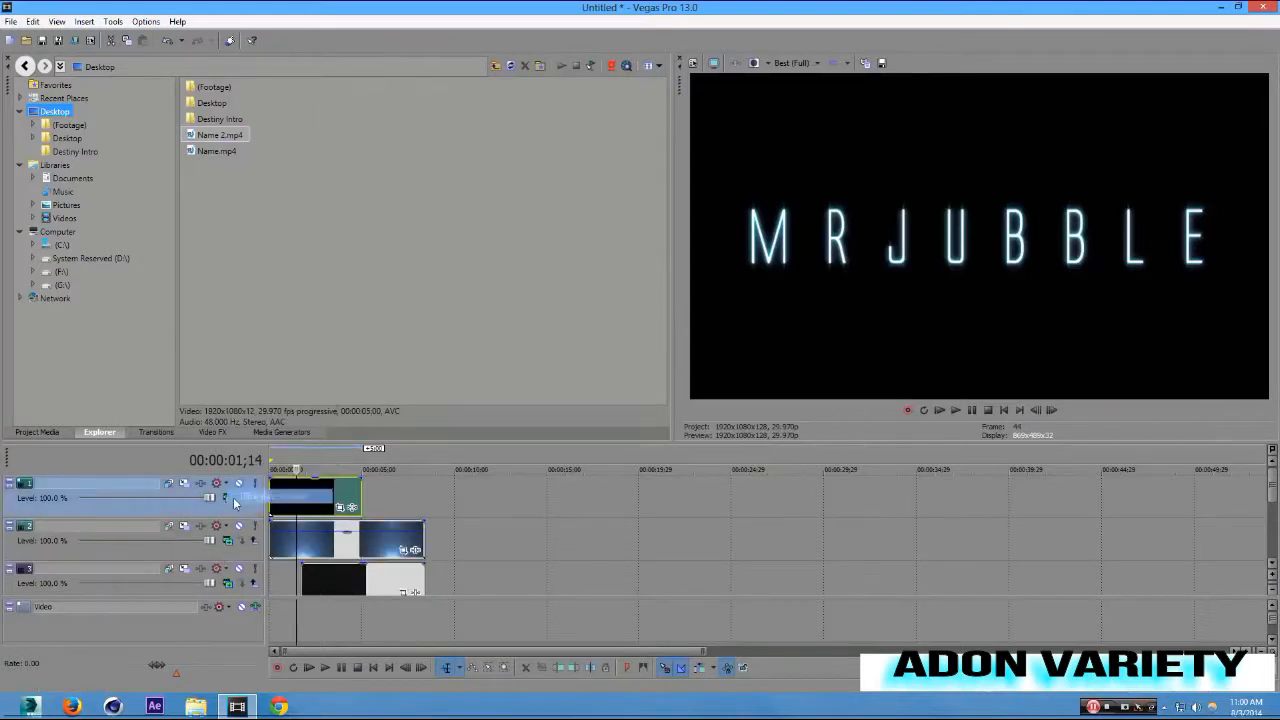
click(227, 502)
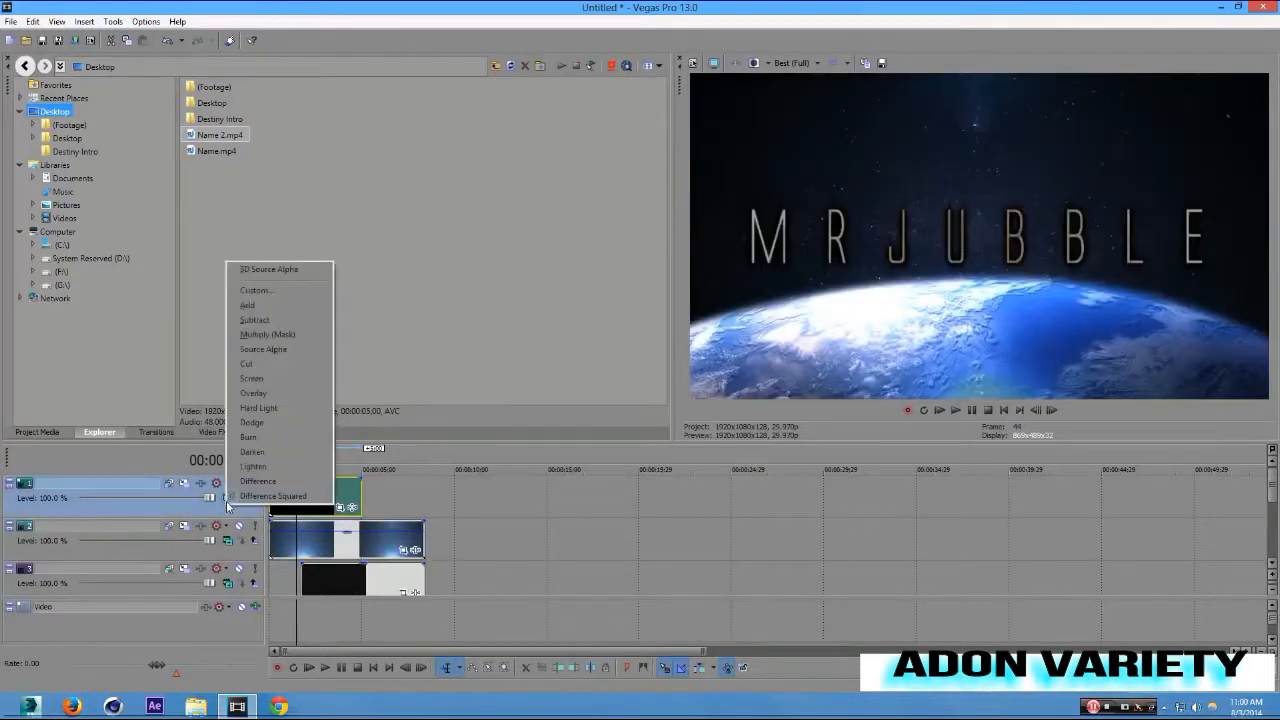
click(247, 306)
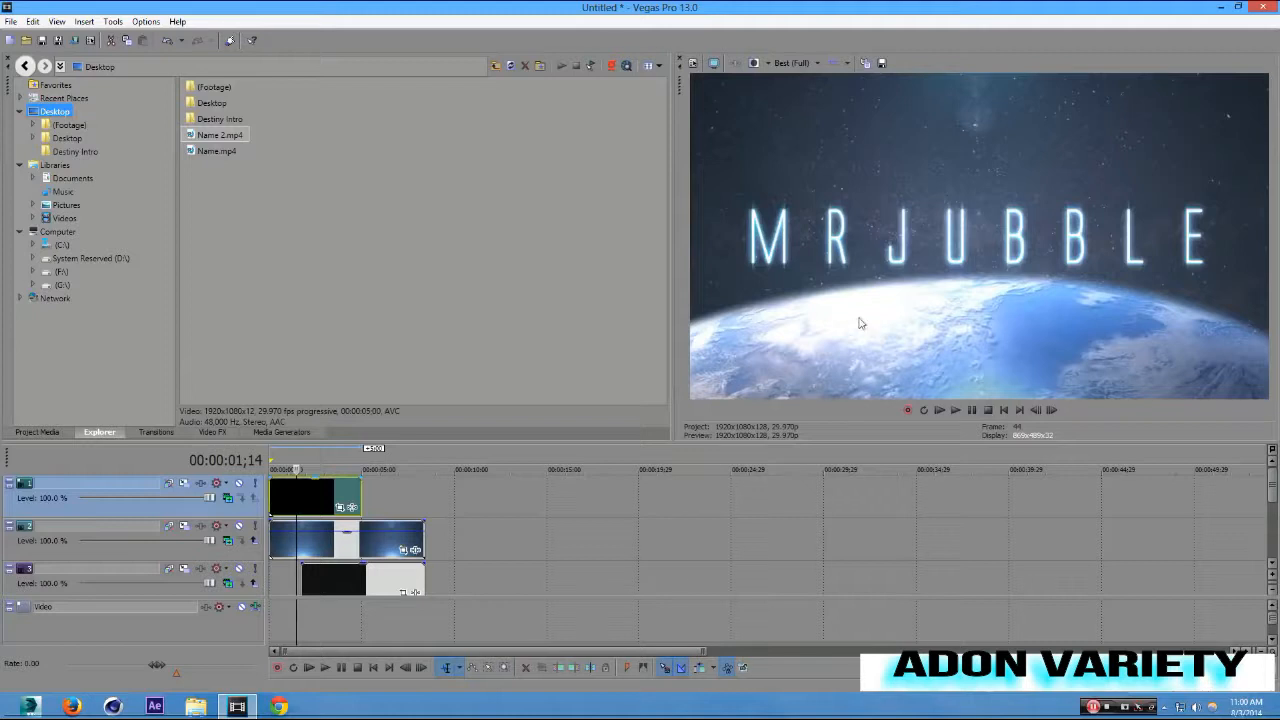
drag(313, 497, 453, 497)
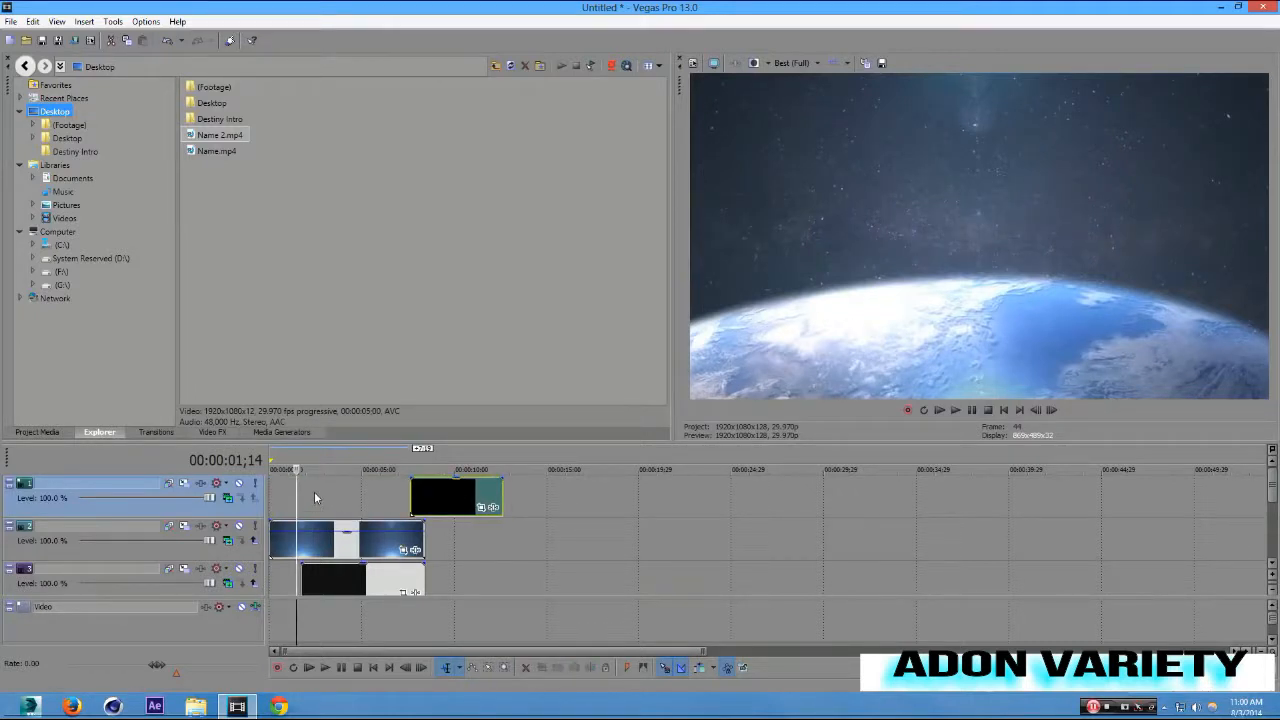
Add a Pan/Crop keyframe at 00:00:01;14 on the Milky+way event with the crop frame shrunk to about 1,248 × 831.
key(ctrl+Home)
scroll(1268, 486, down, 4)
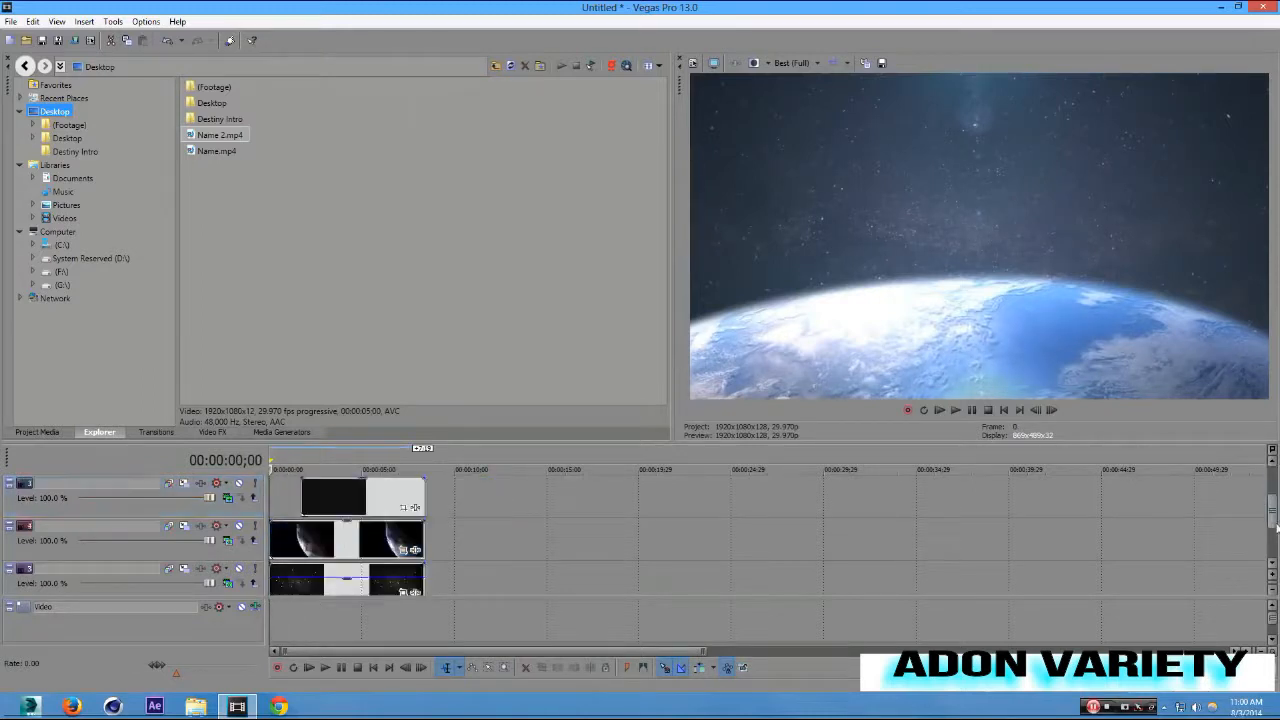
scroll(1272, 505, up, 3)
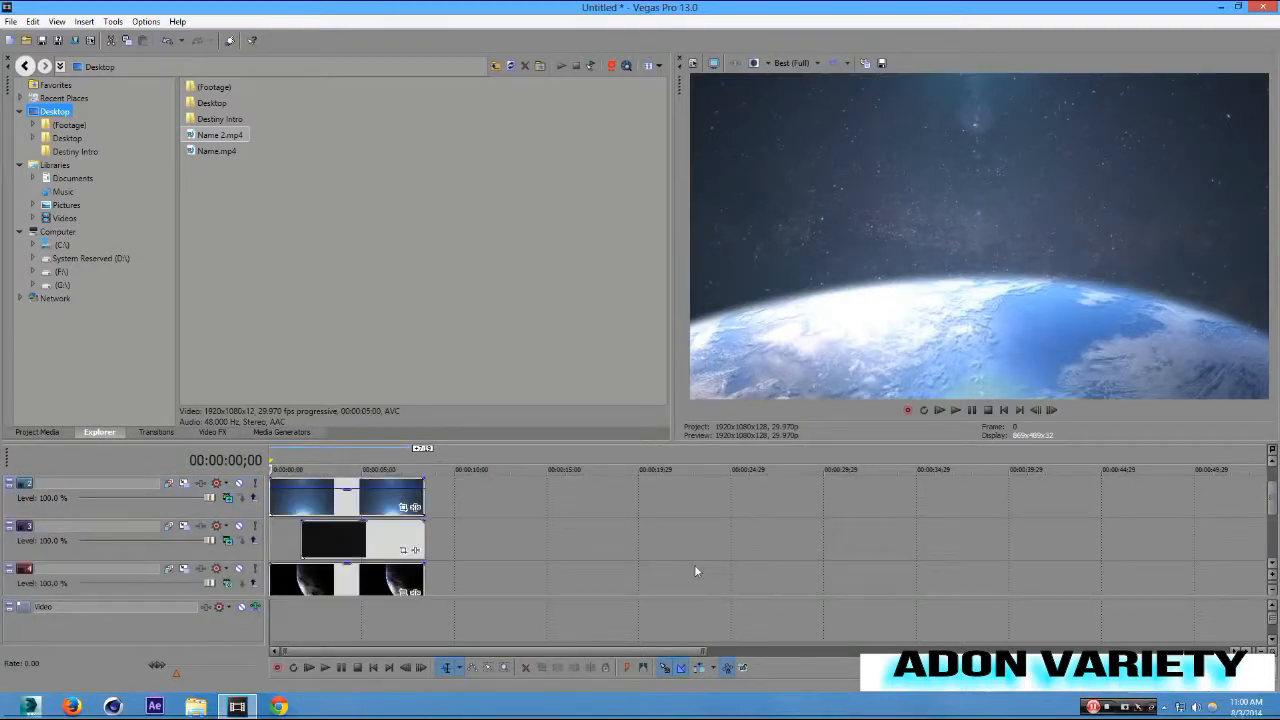
click(1272, 562)
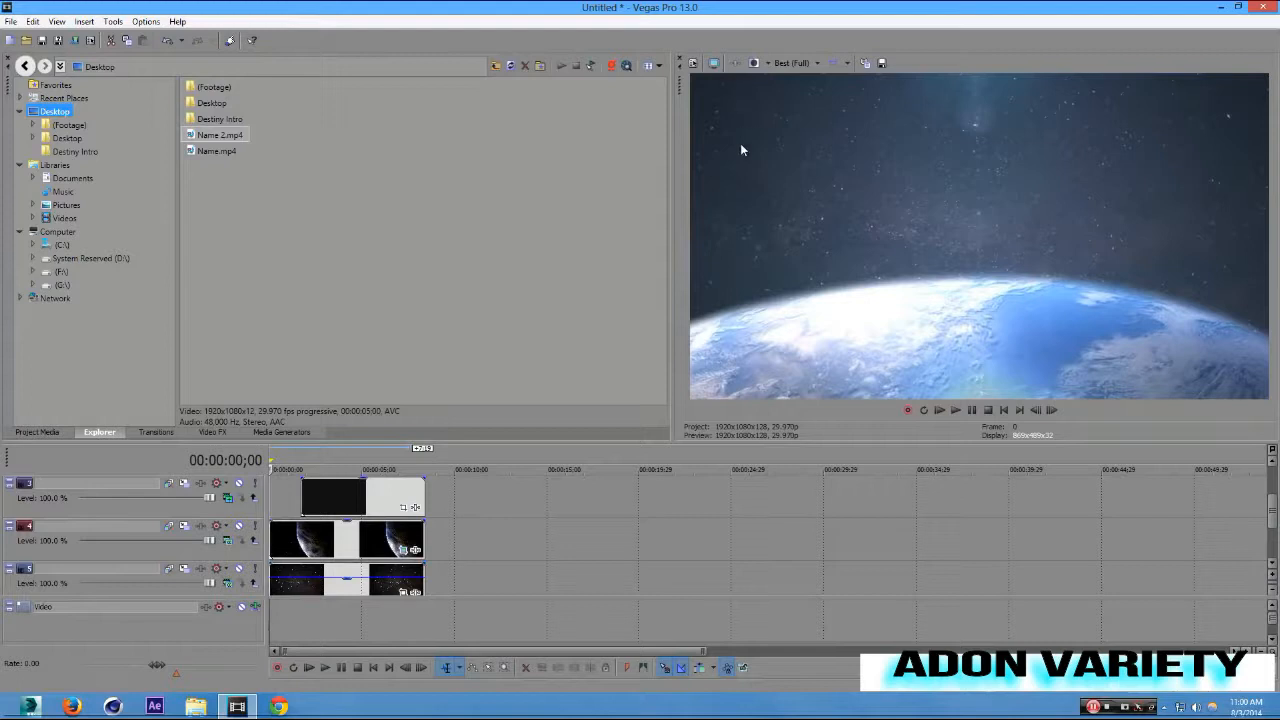
click(406, 593)
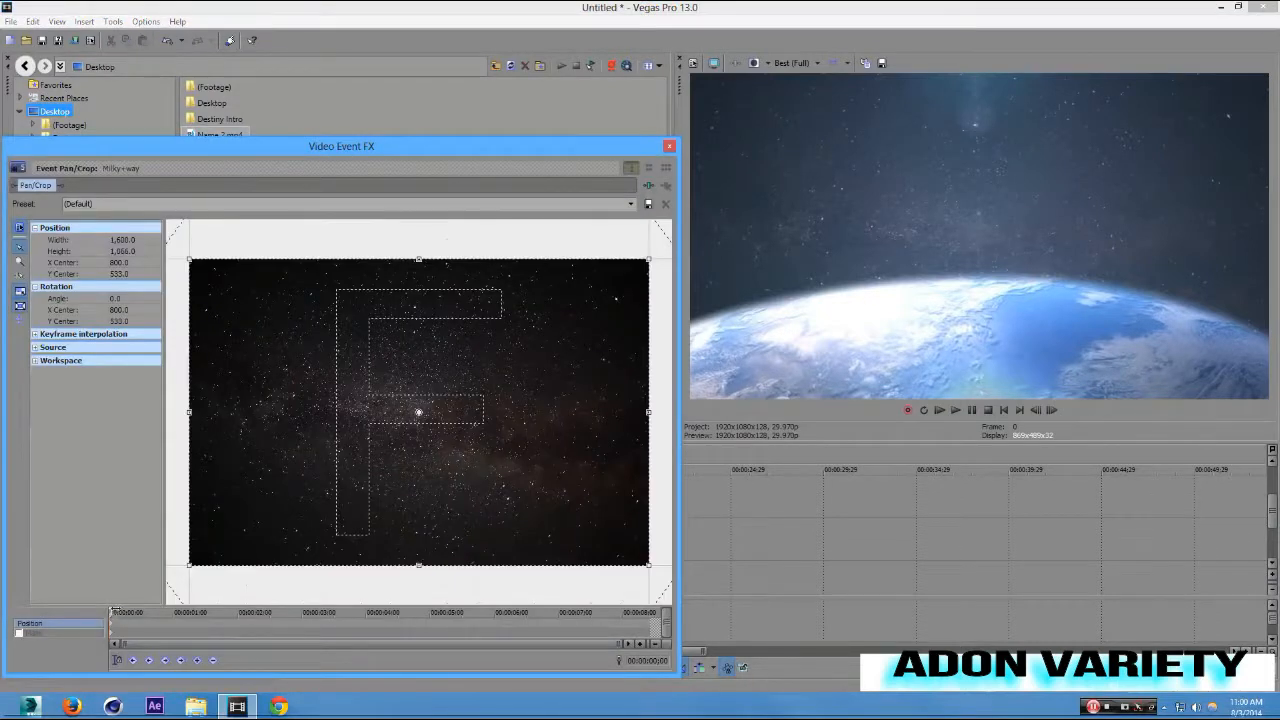
drag(111, 611, 203, 610)
drag(191, 259, 241, 288)
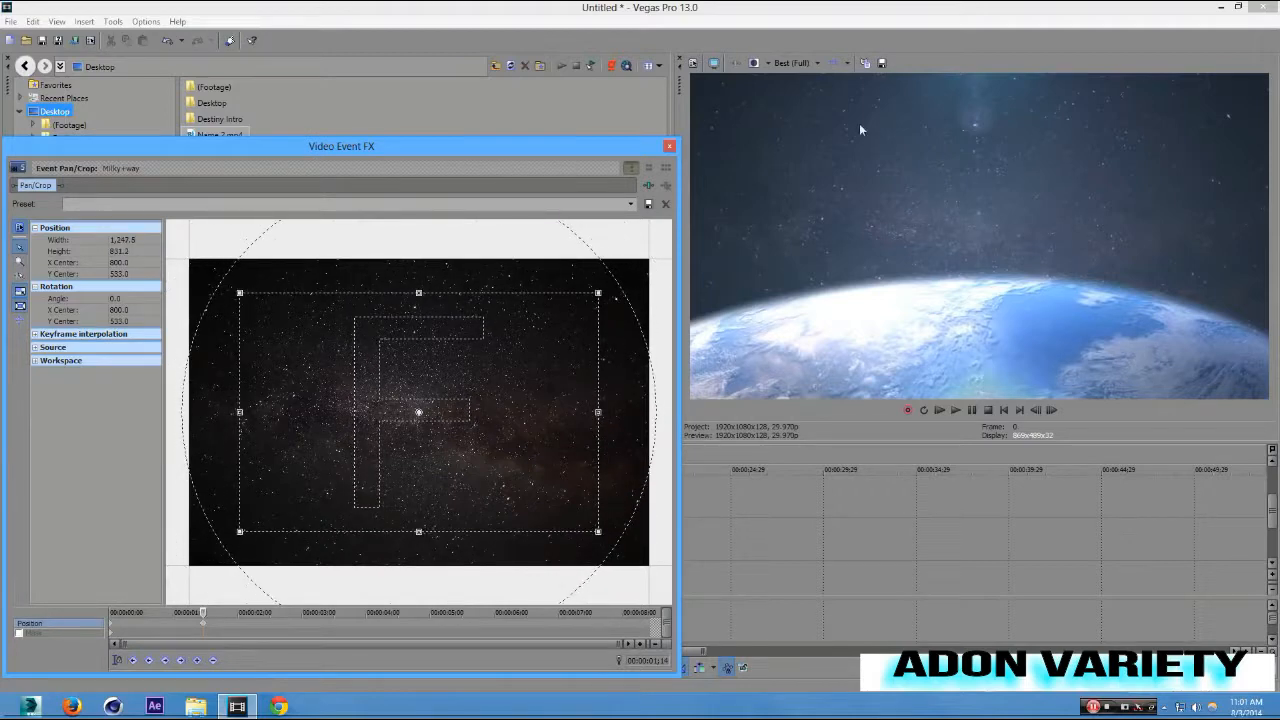
click(670, 146)
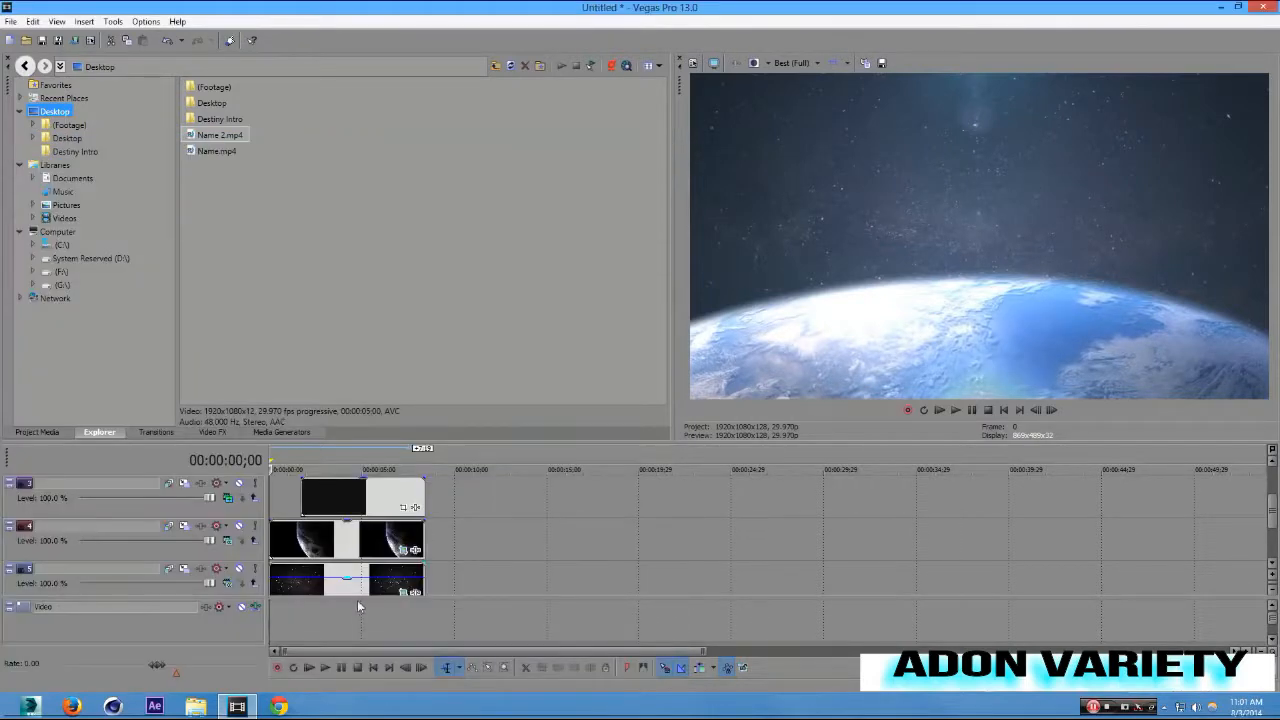
Examine the star background's zoom frame by frame through the first 13 frames and return to the project start.
click(421, 668)
click(421, 668)
click(421, 668)
click(421, 668)
click(421, 668)
click(421, 668)
click(421, 668)
click(421, 668)
click(421, 668)
click(421, 668)
click(421, 668)
click(421, 668)
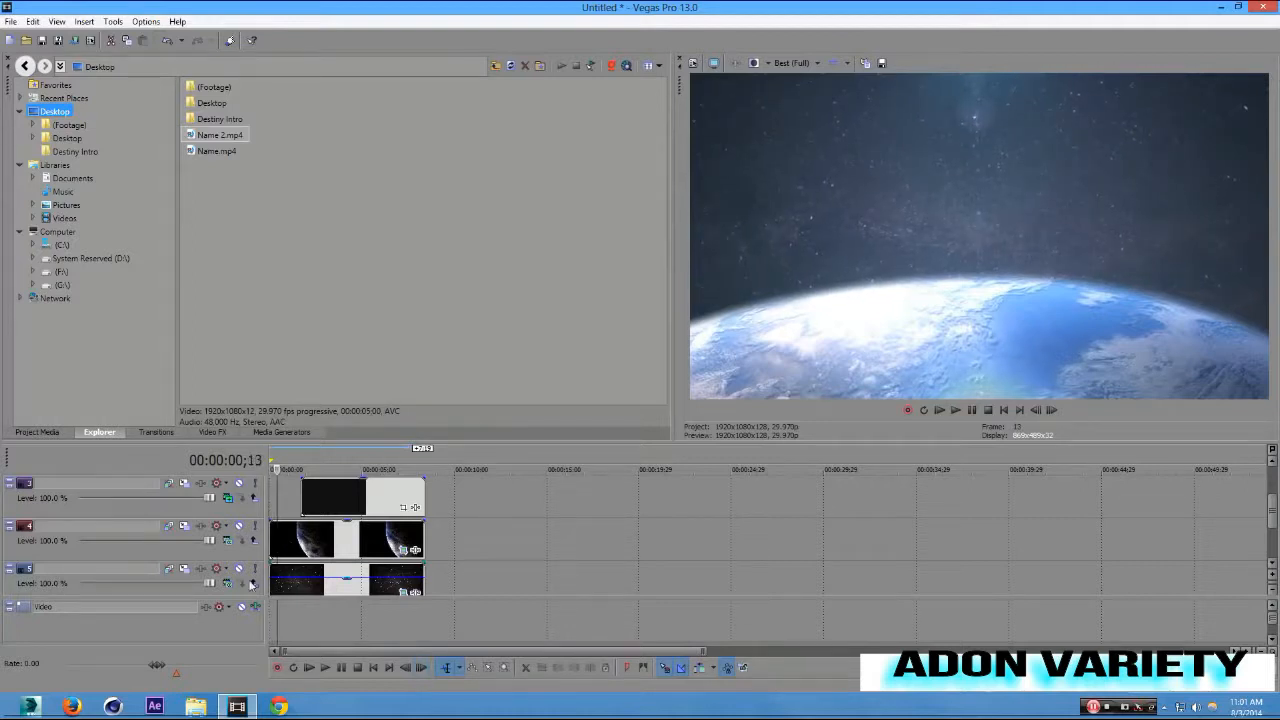
click(269, 543)
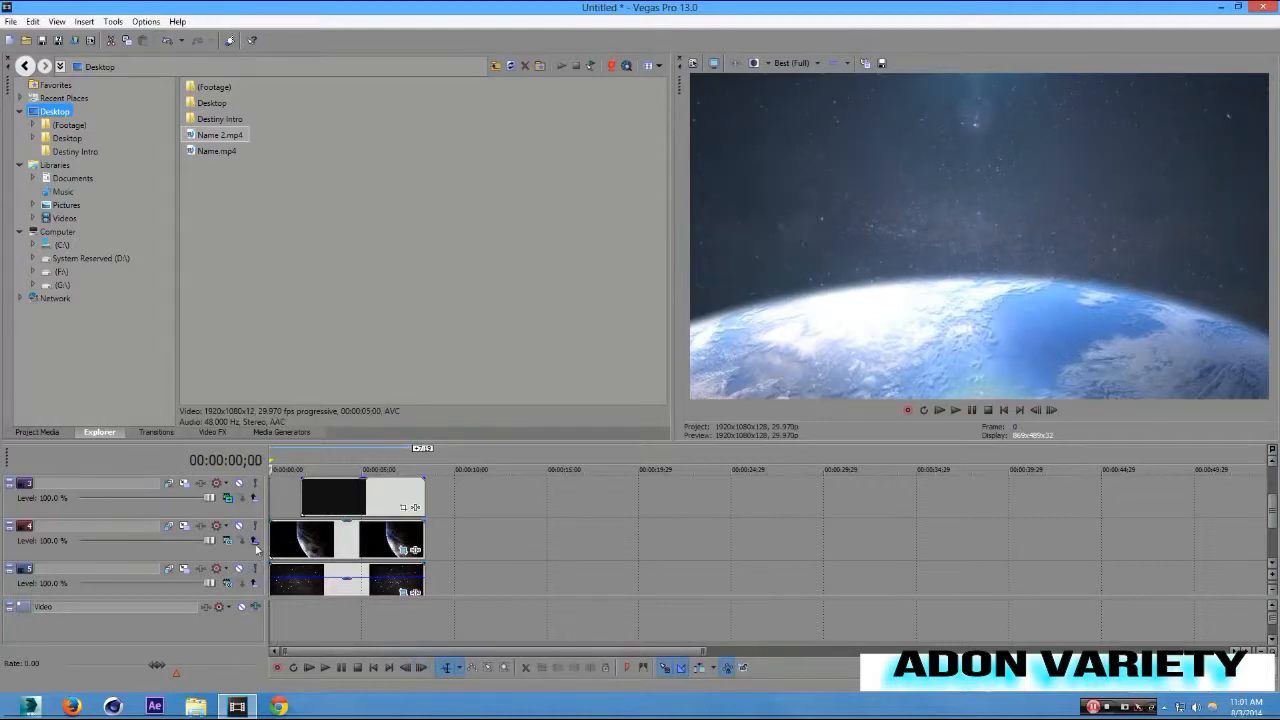
Add a Pan/Crop keyframe at 00:00:01;15 on the Earth event with a slightly smaller crop frame.
click(403, 549)
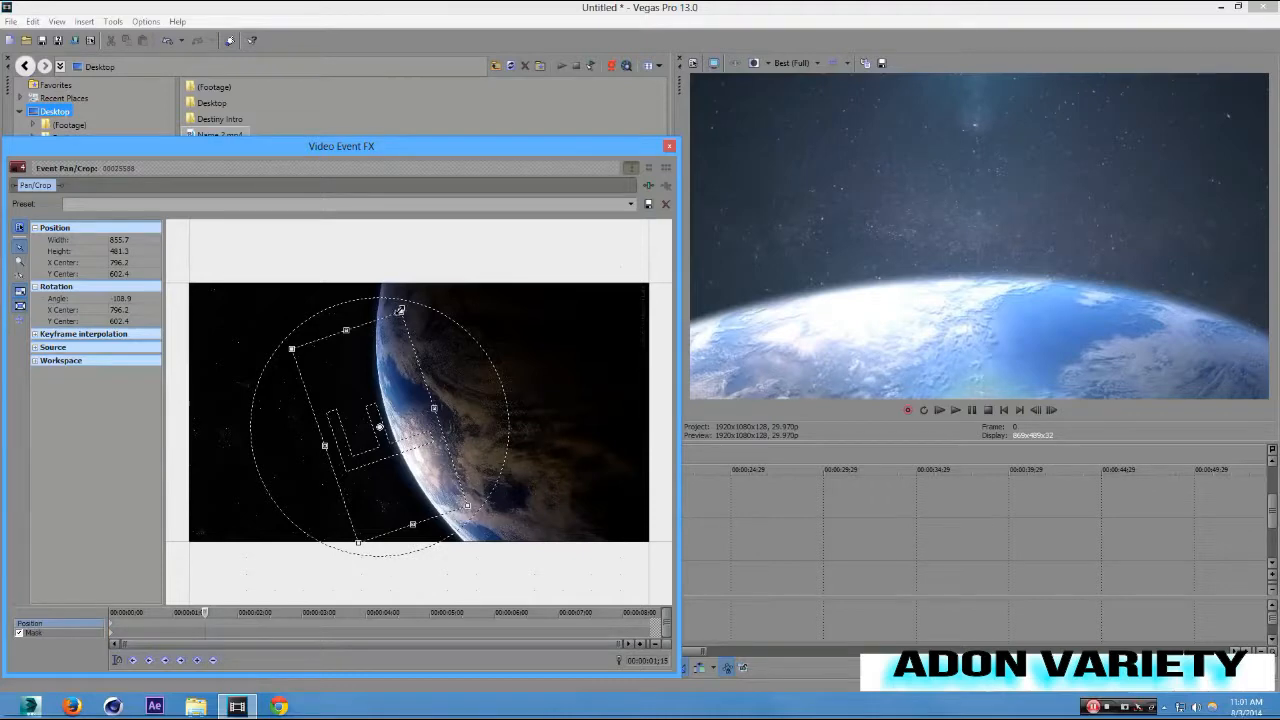
drag(400, 312, 396, 331)
click(669, 148)
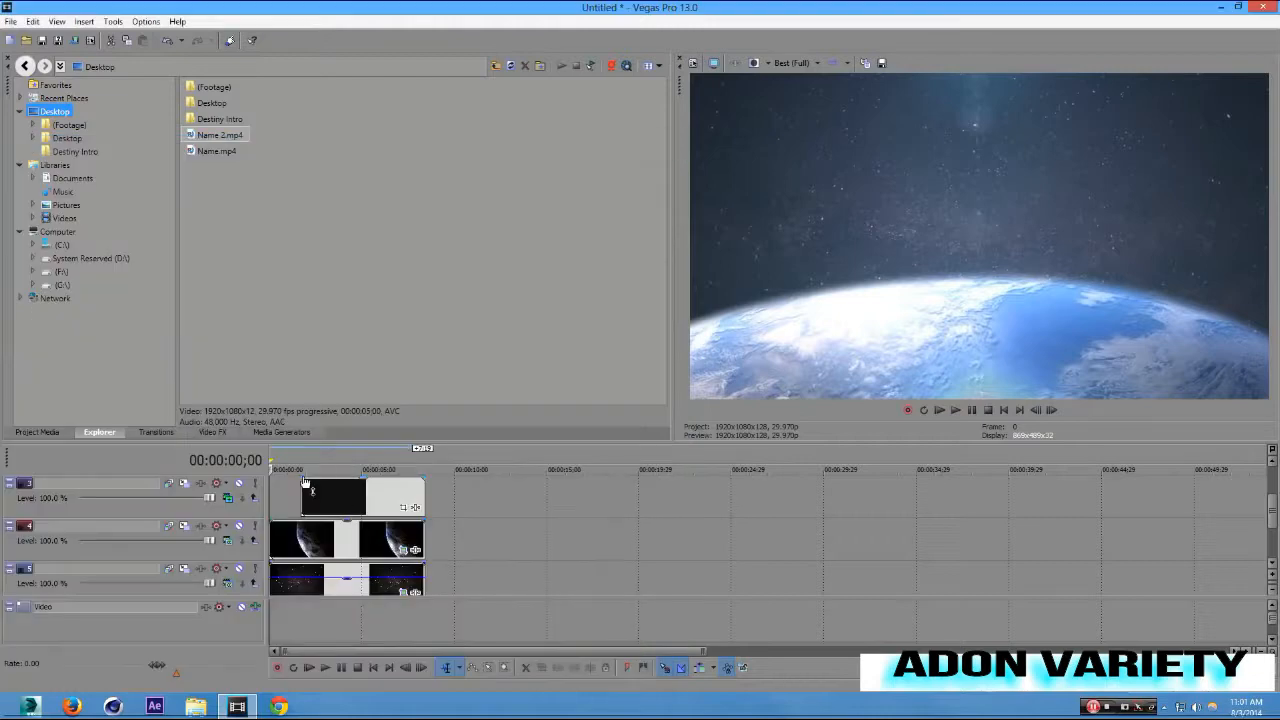
Examine the combined Earth and star zoom frame by frame from the project start to 00:00:01;15.
click(424, 670)
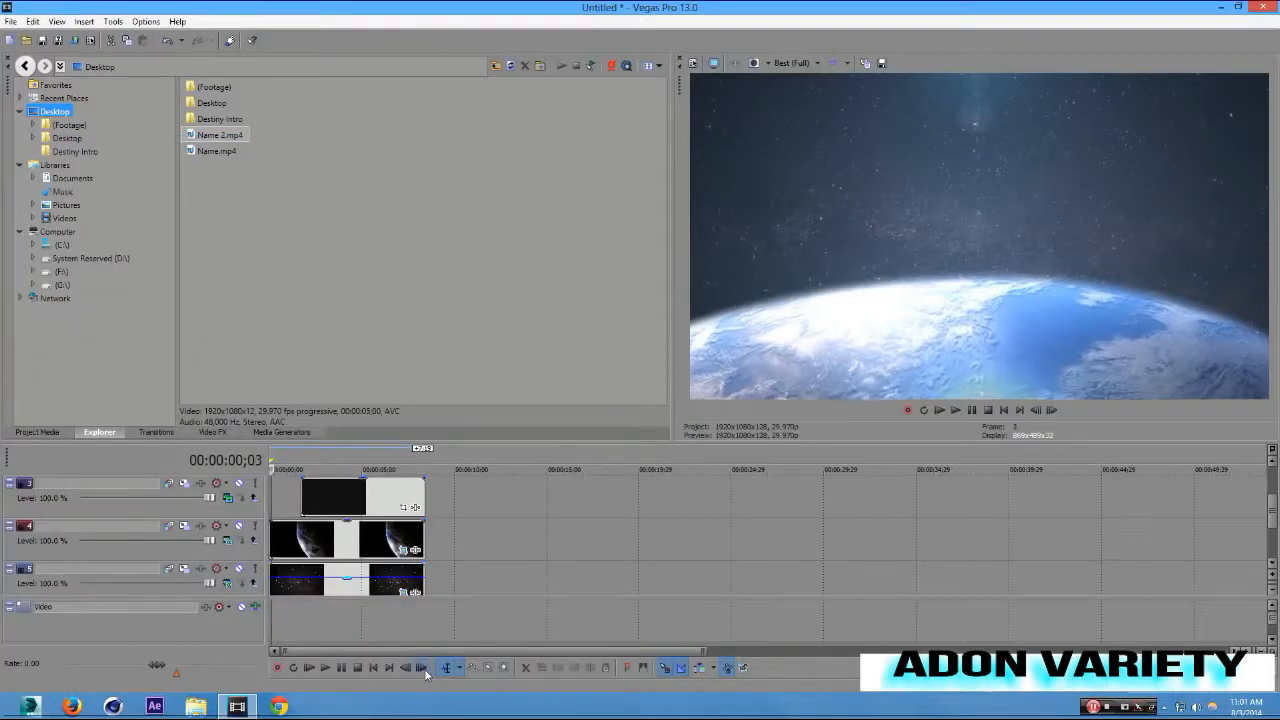
click(422, 668)
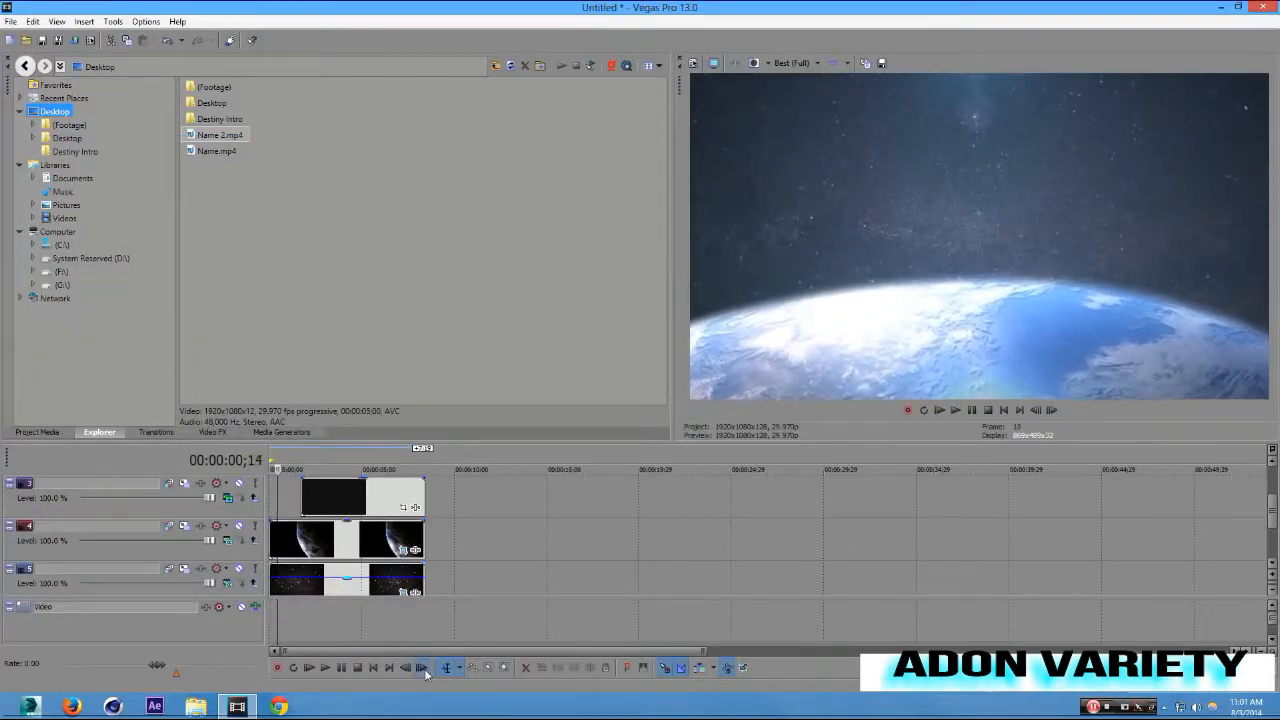
click(422, 668)
click(422, 668)
click(422, 668)
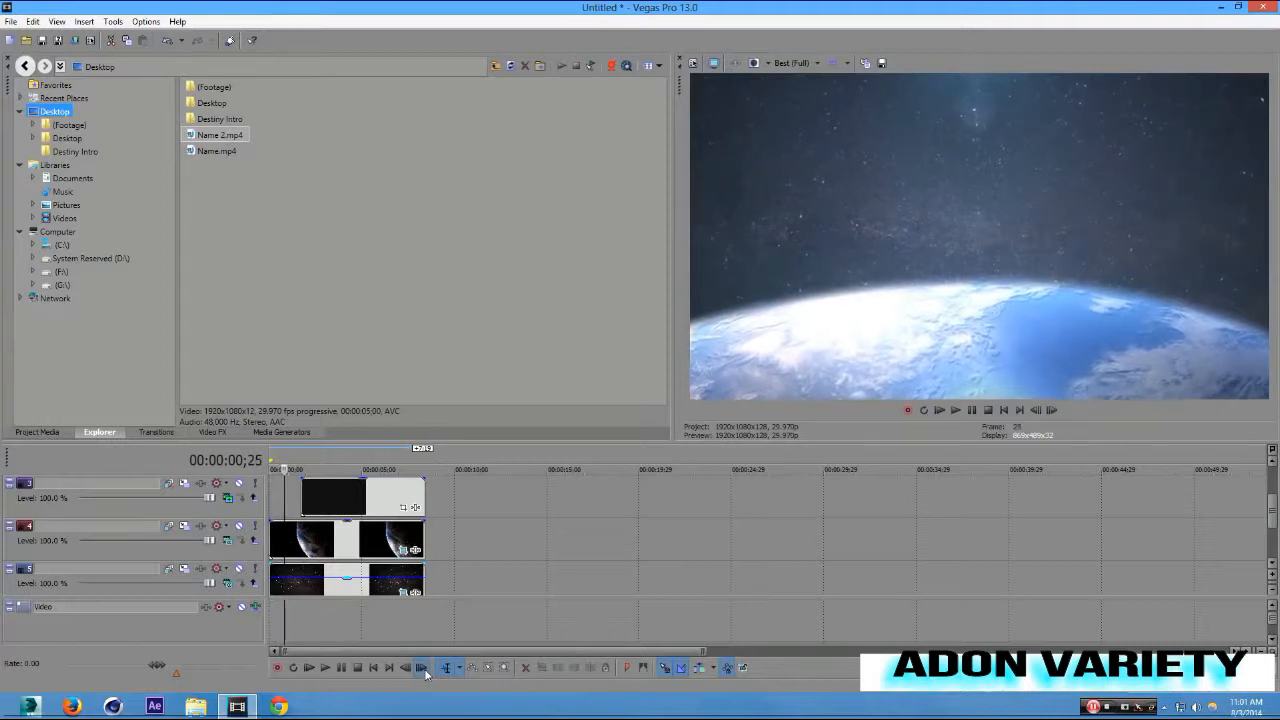
click(422, 668)
click(422, 668)
click(422, 668)
click(422, 668)
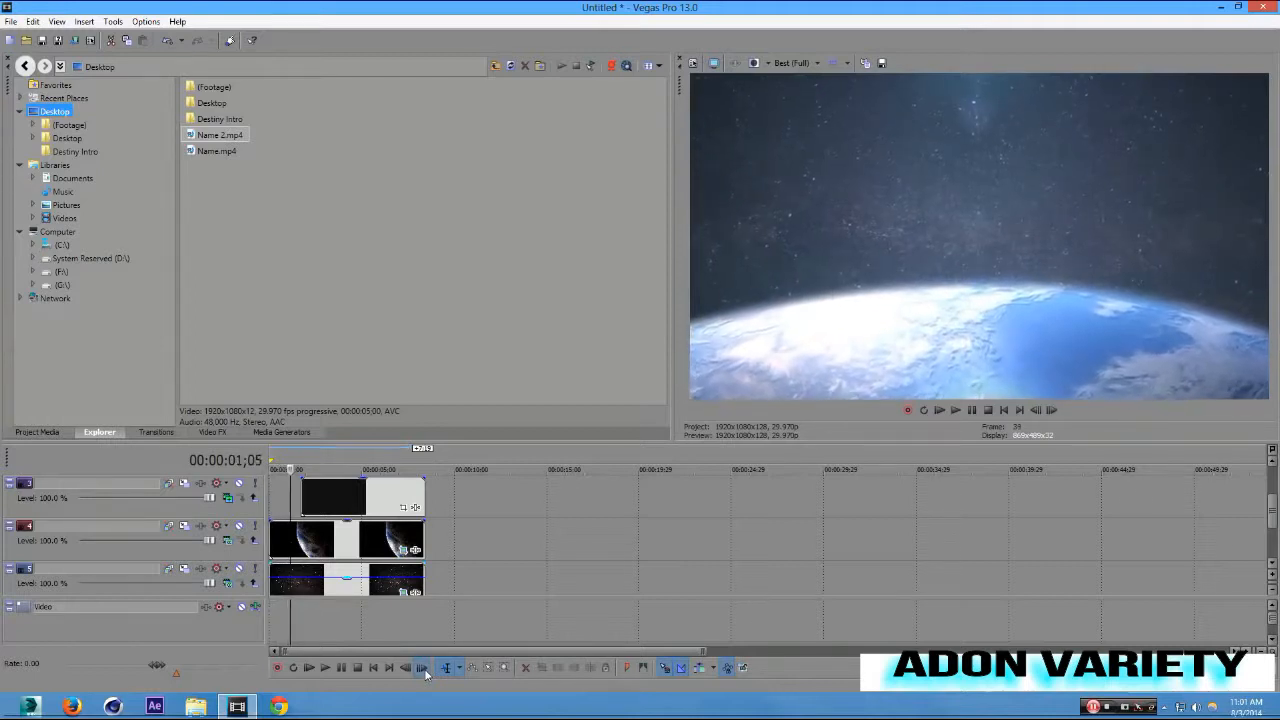
click(422, 668)
click(422, 668)
click(422, 668)
click(422, 668)
click(422, 668)
click(422, 668)
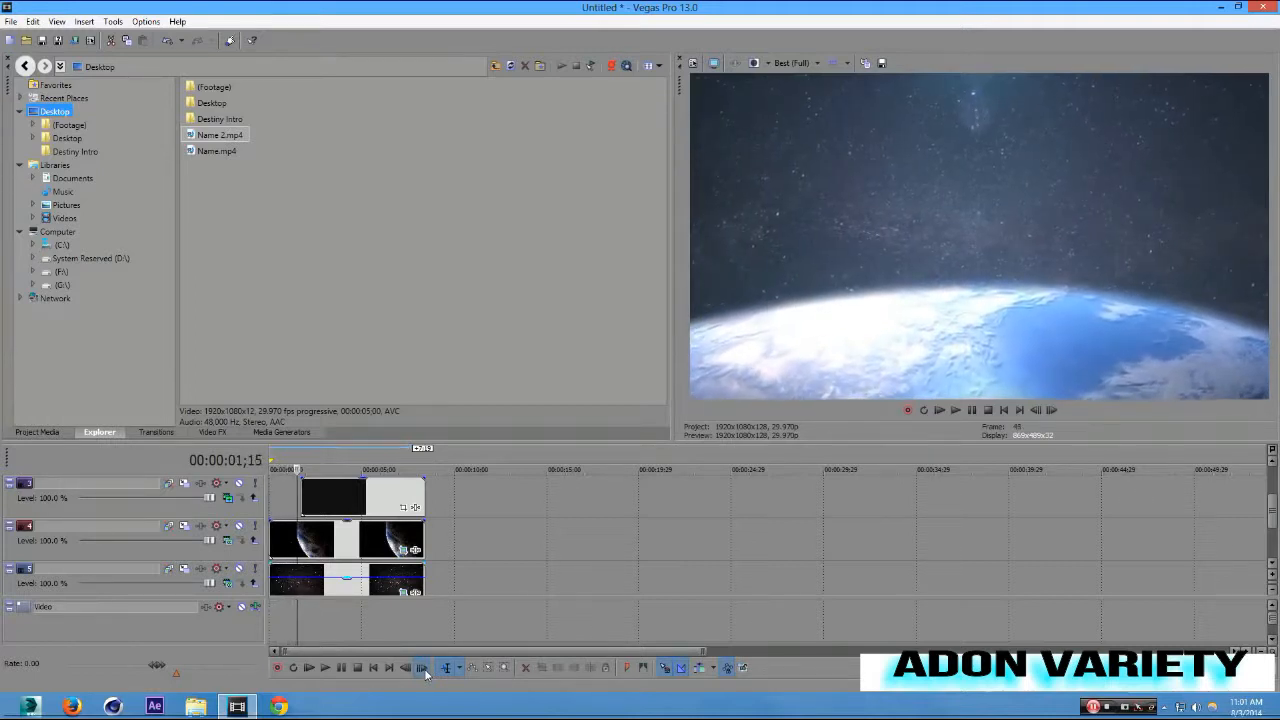
Move the Name 2 title event so it starts at 00:00:01;18.
click(422, 668)
click(422, 668)
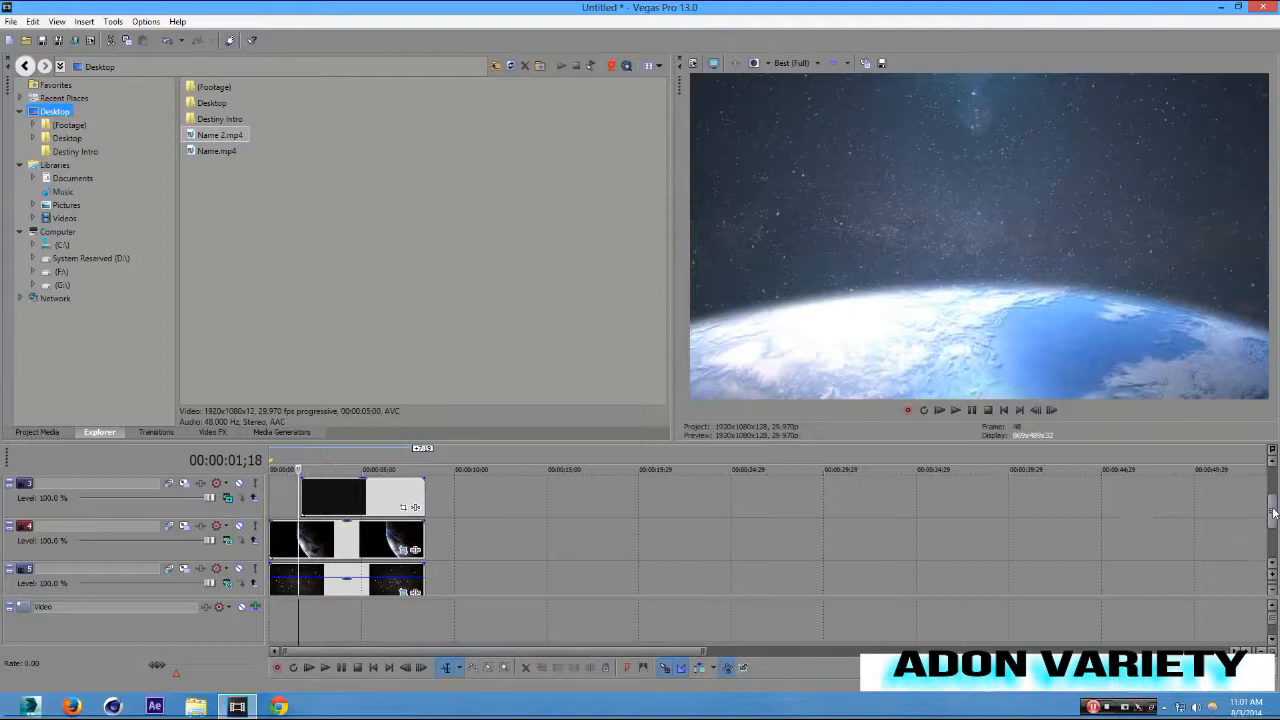
drag(1273, 513, 1268, 478)
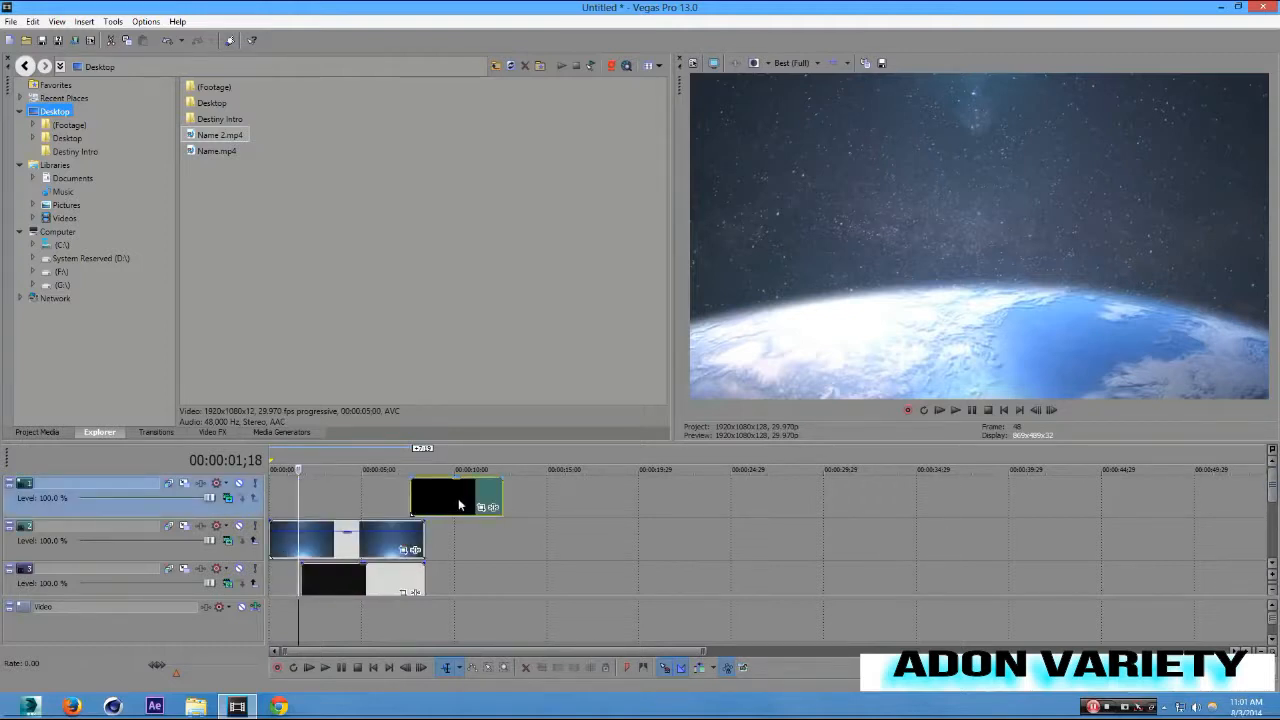
drag(458, 498, 350, 511)
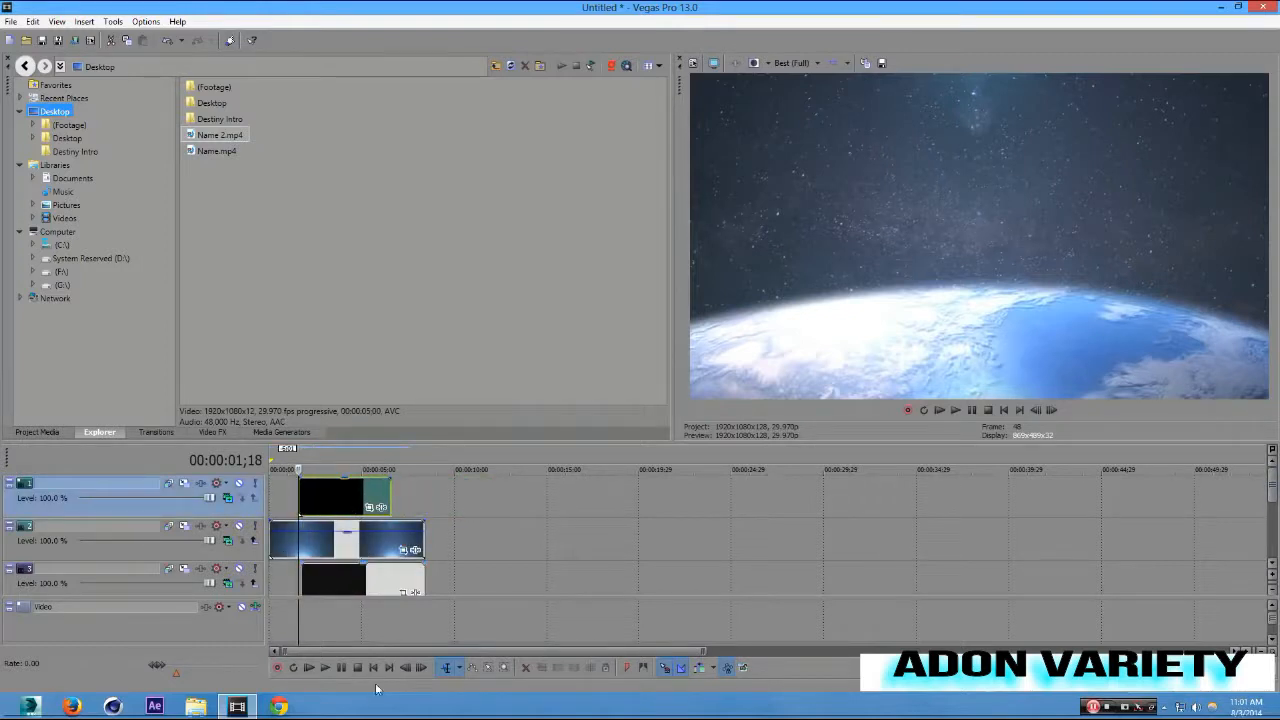
With the project at 00:00:04;10, enlarge the Name 2 event's Pan/Crop frame to about 2,866 × 1,612 to shrink the title.
click(420, 668)
click(421, 668)
click(421, 668)
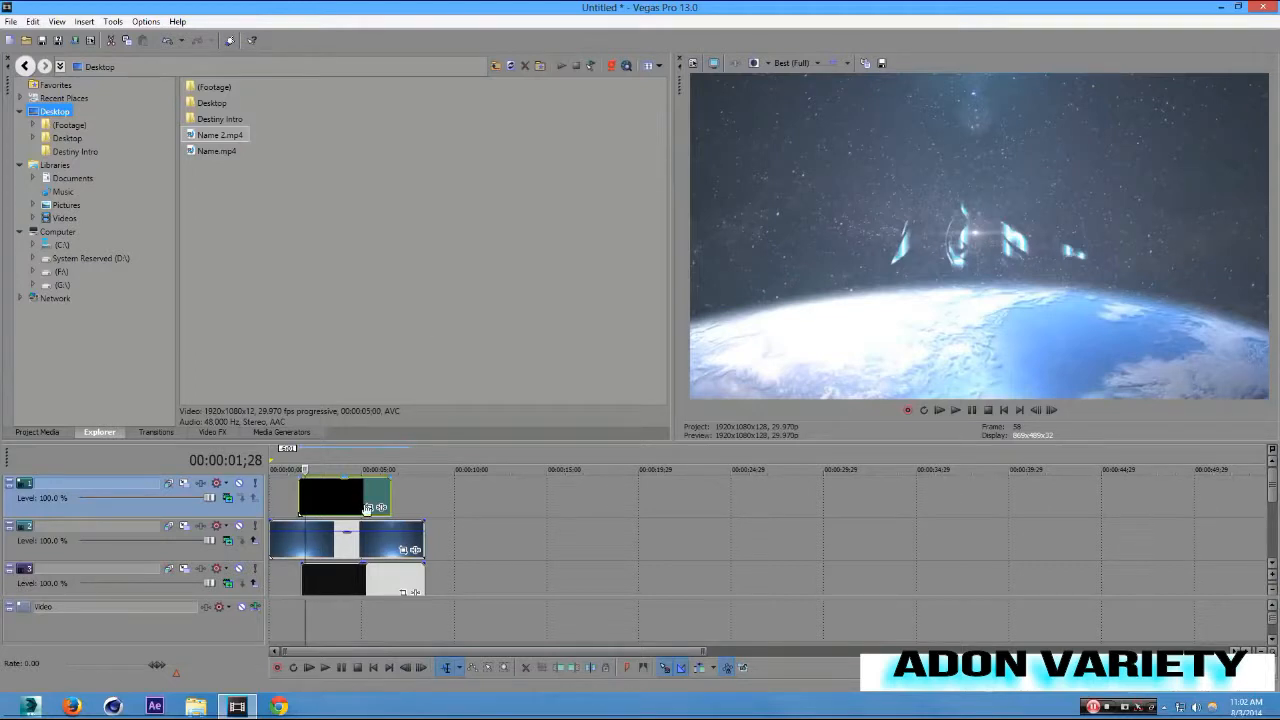
click(349, 454)
click(368, 507)
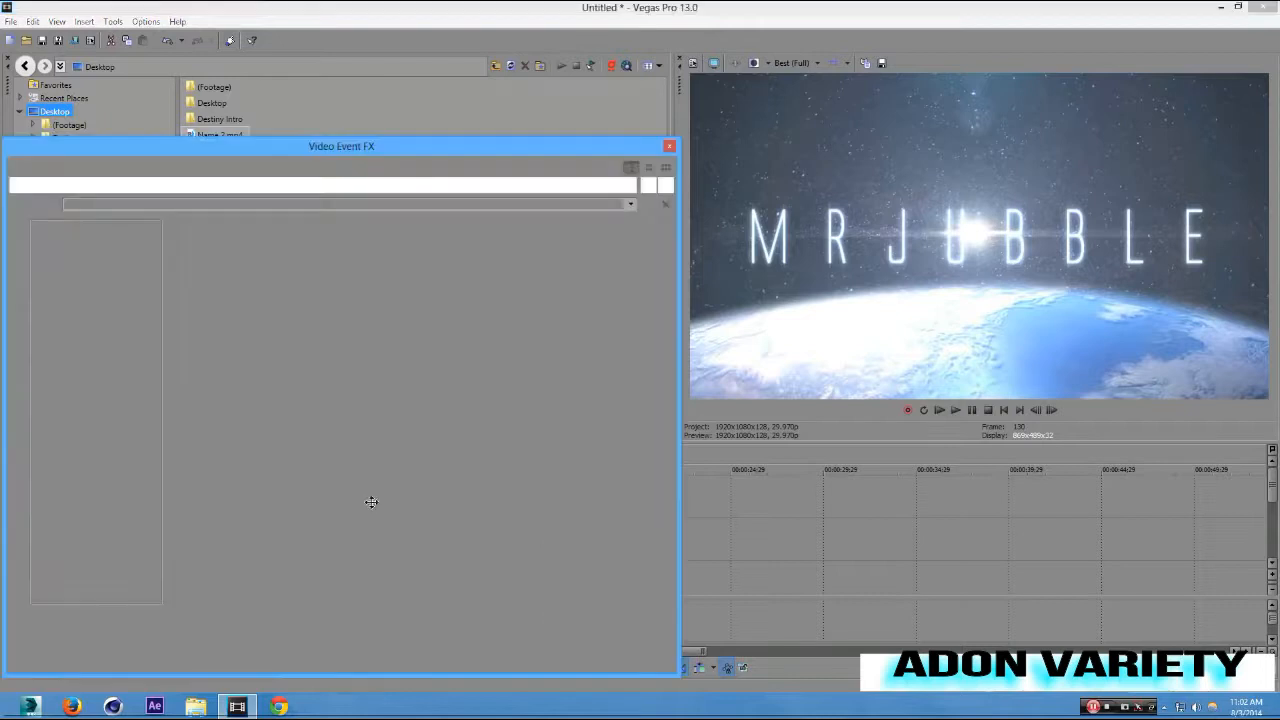
scroll(397, 439, down, 2)
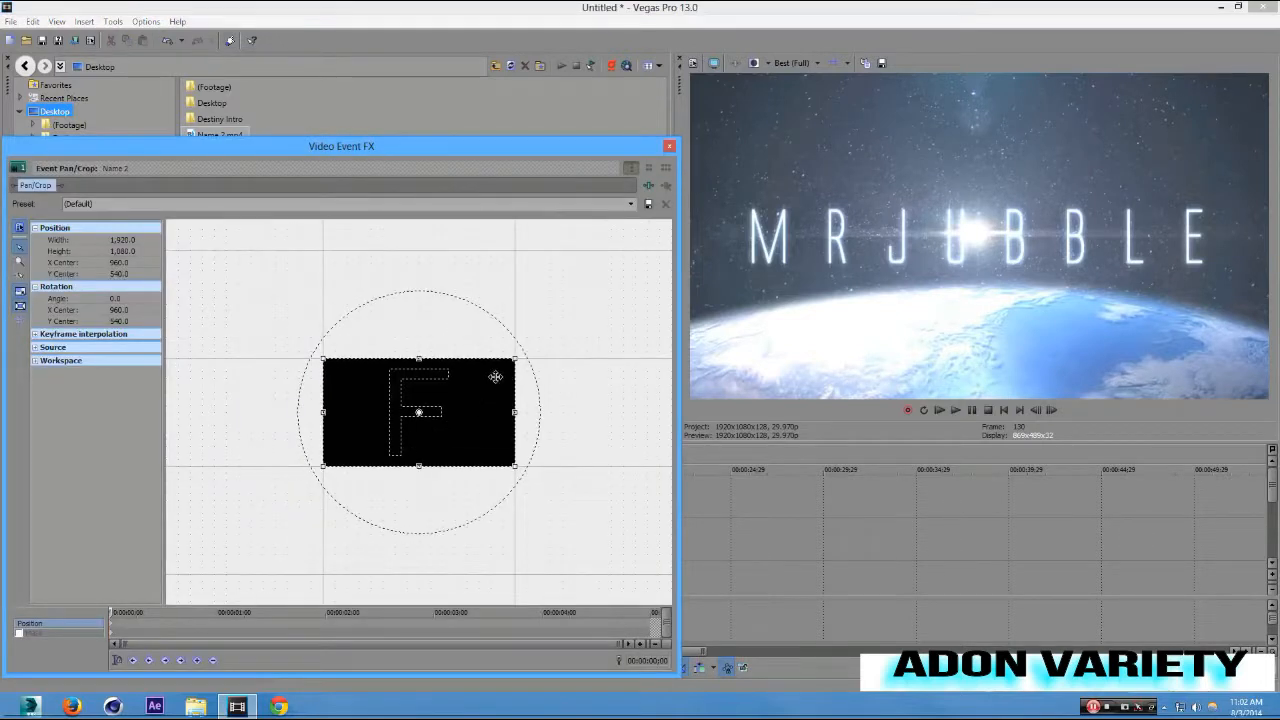
drag(514, 359, 567, 329)
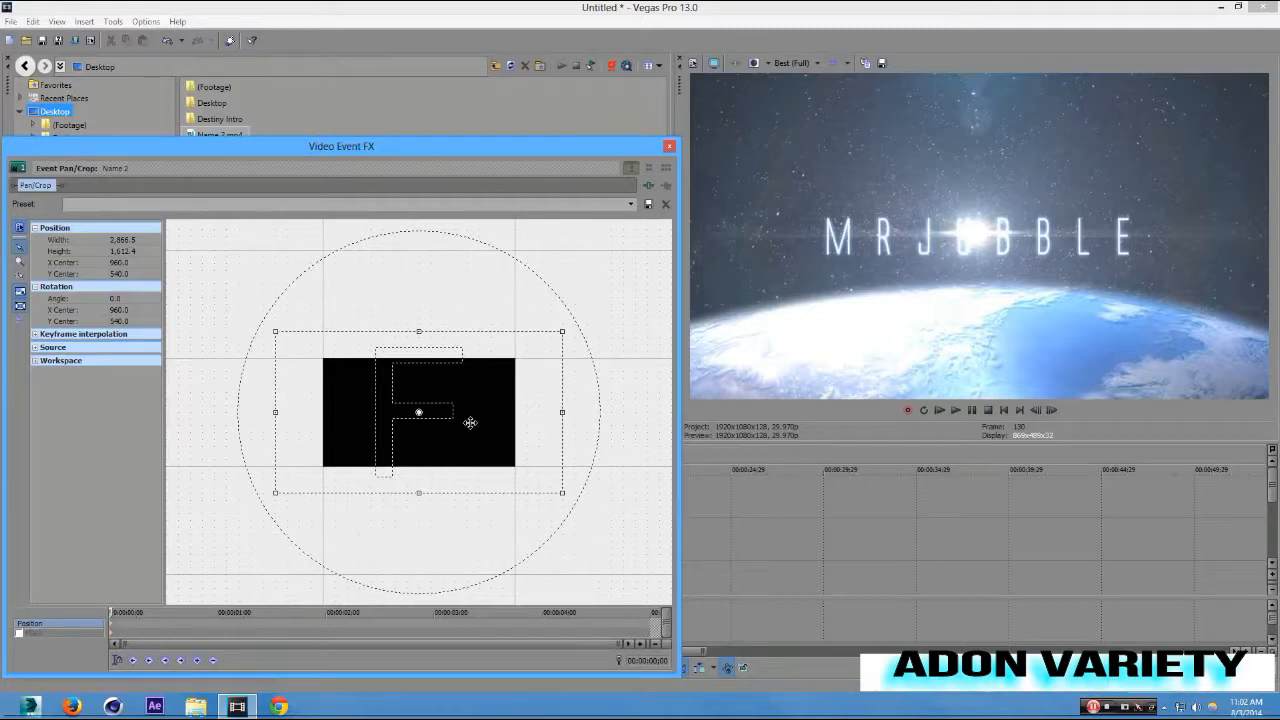
Nudge the Name 2 crop frame down to a Y center of 666.4 to raise the title, and close Pan/Crop.
key(Down)
key(Down)
key(Down)
key(Down)
key(Down)
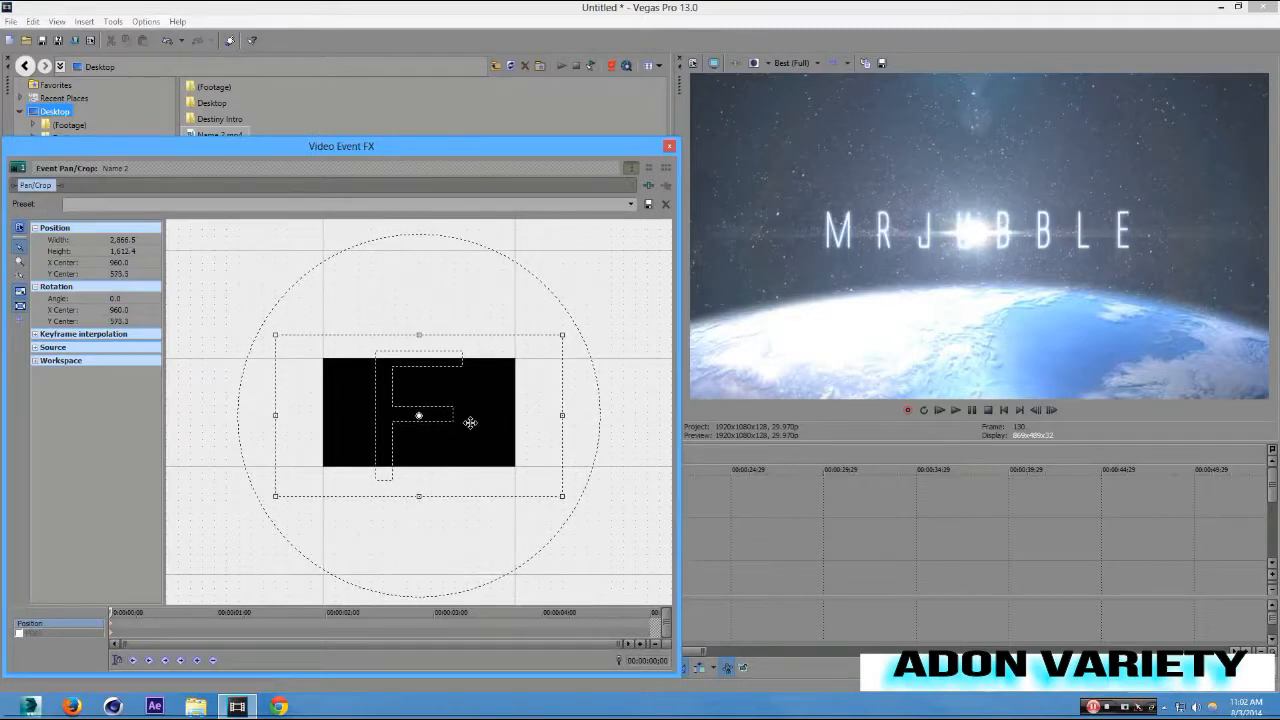
key(Down)
key(Down)
key(Down)
key(Down)
key(Down)
key(Down)
key(Down)
key(Down)
key(Down)
key(Down)
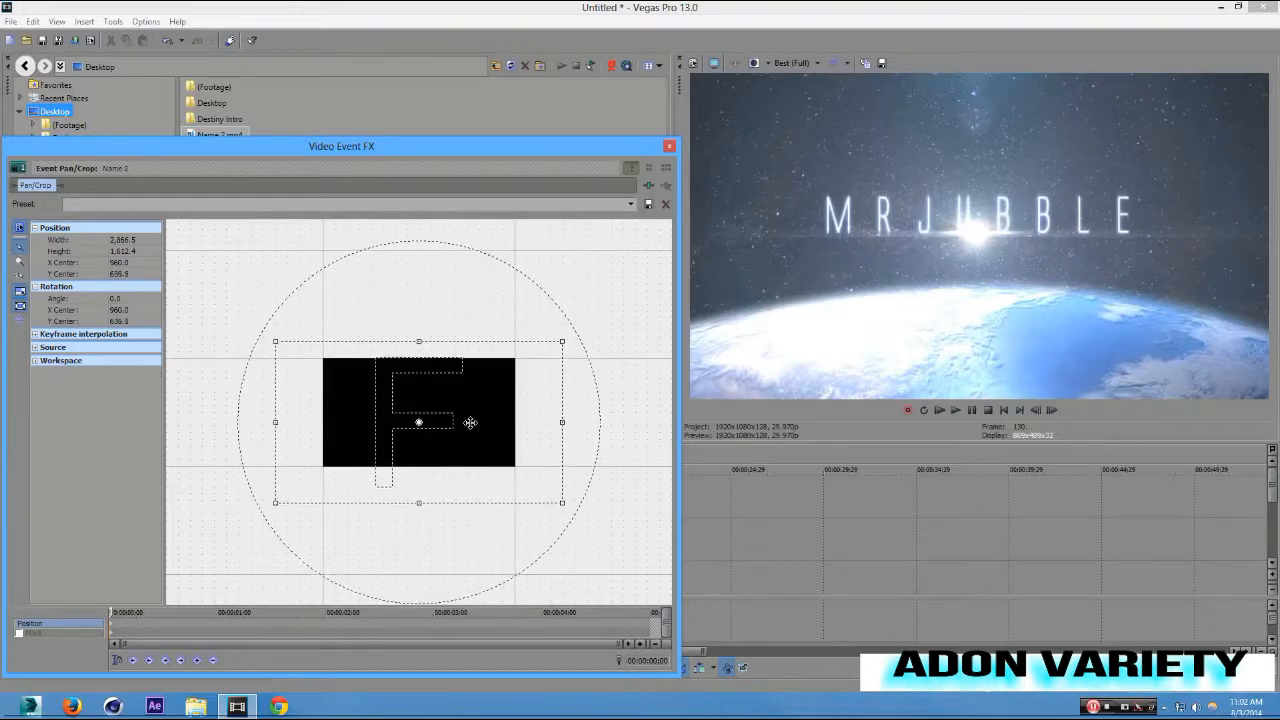
key(Up)
key(Up)
key(Up)
key(Up)
key(Up)
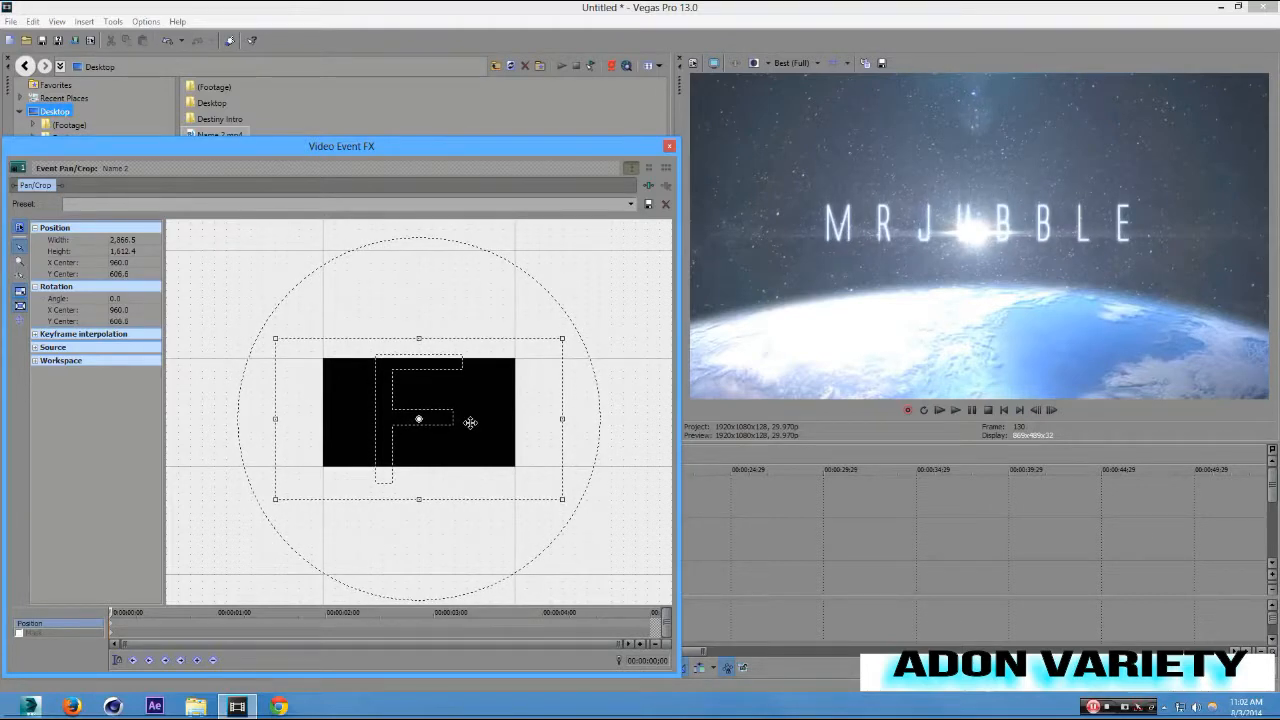
key(Down)
key(Down)
key(Down)
key(Down)
key(Down)
key(Down)
key(Down)
key(Down)
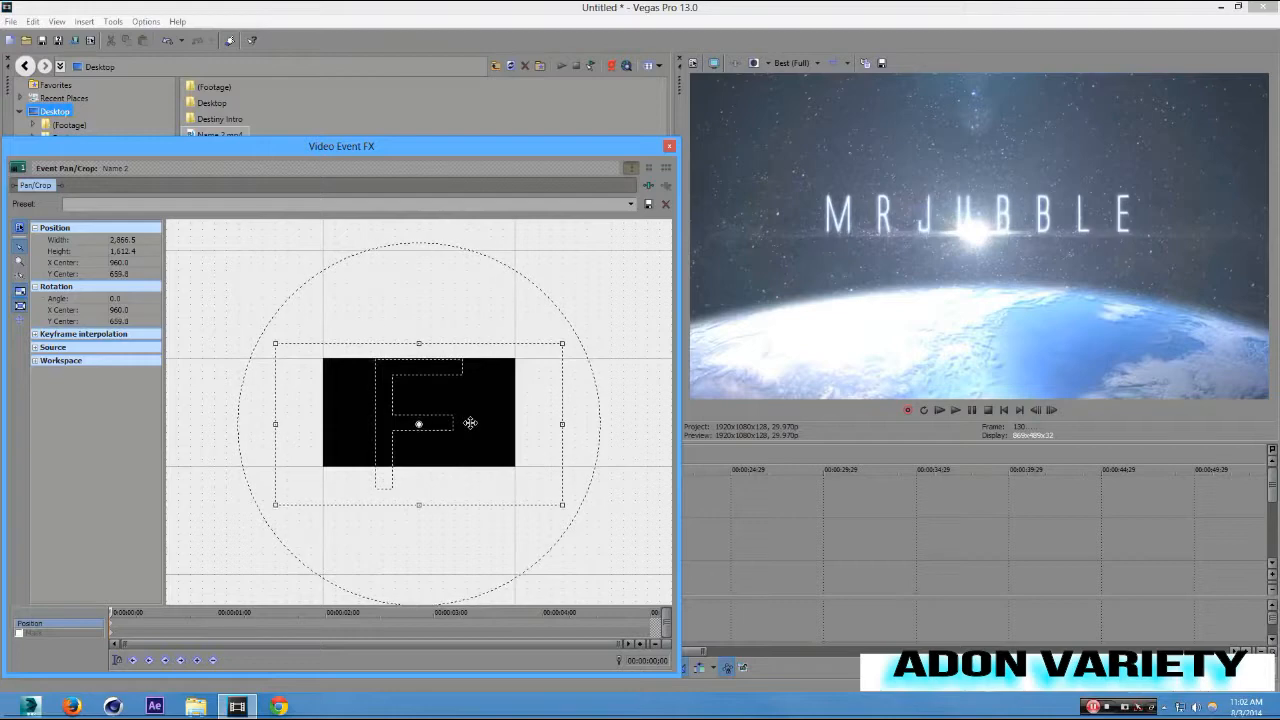
key(Down)
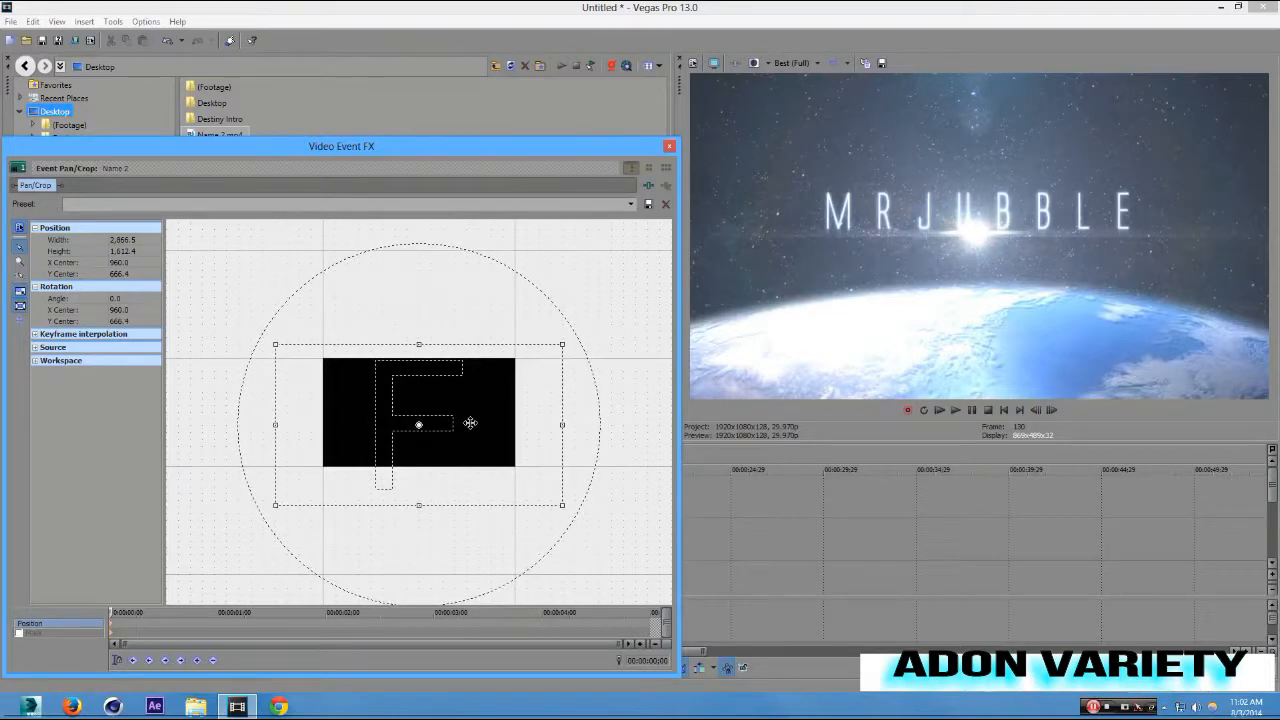
click(669, 146)
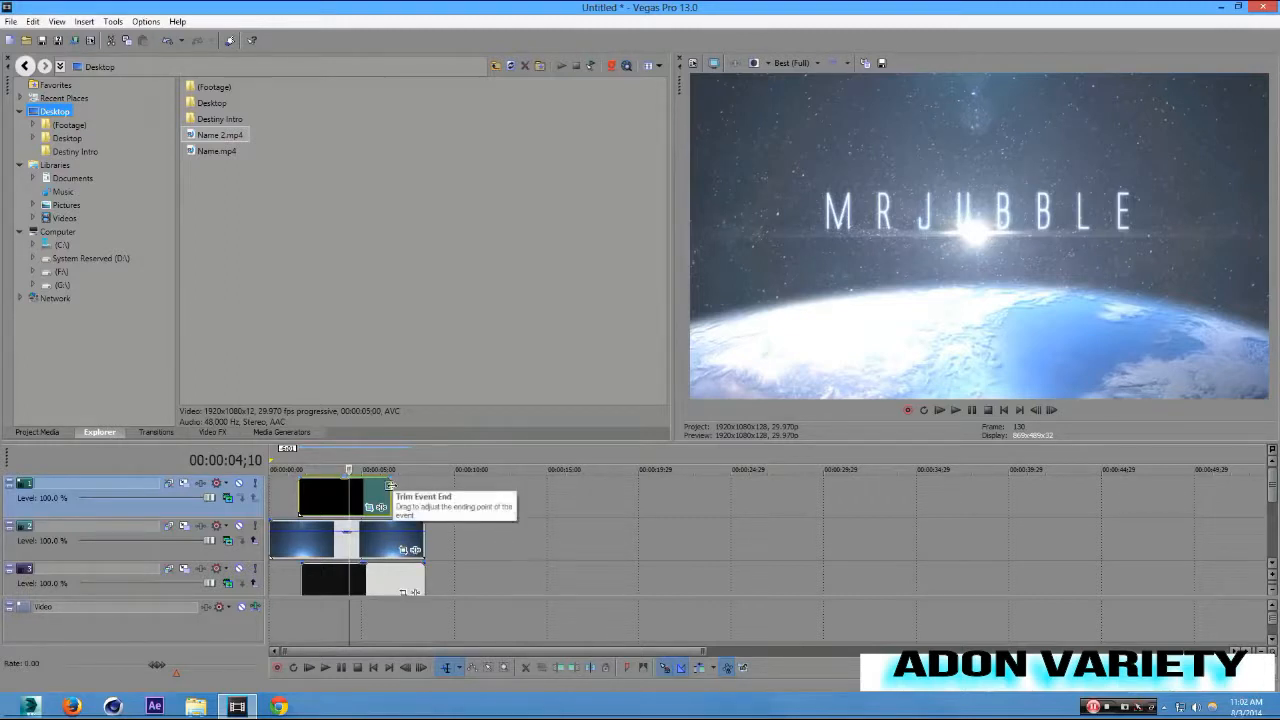
Time-stretch the end of the Name 2 event to line up with the end of the other layers' events.
mouse_move(390, 485)
mouse_down()
mouse_move(514, 490)
mouse_move(398, 500)
mouse_up()
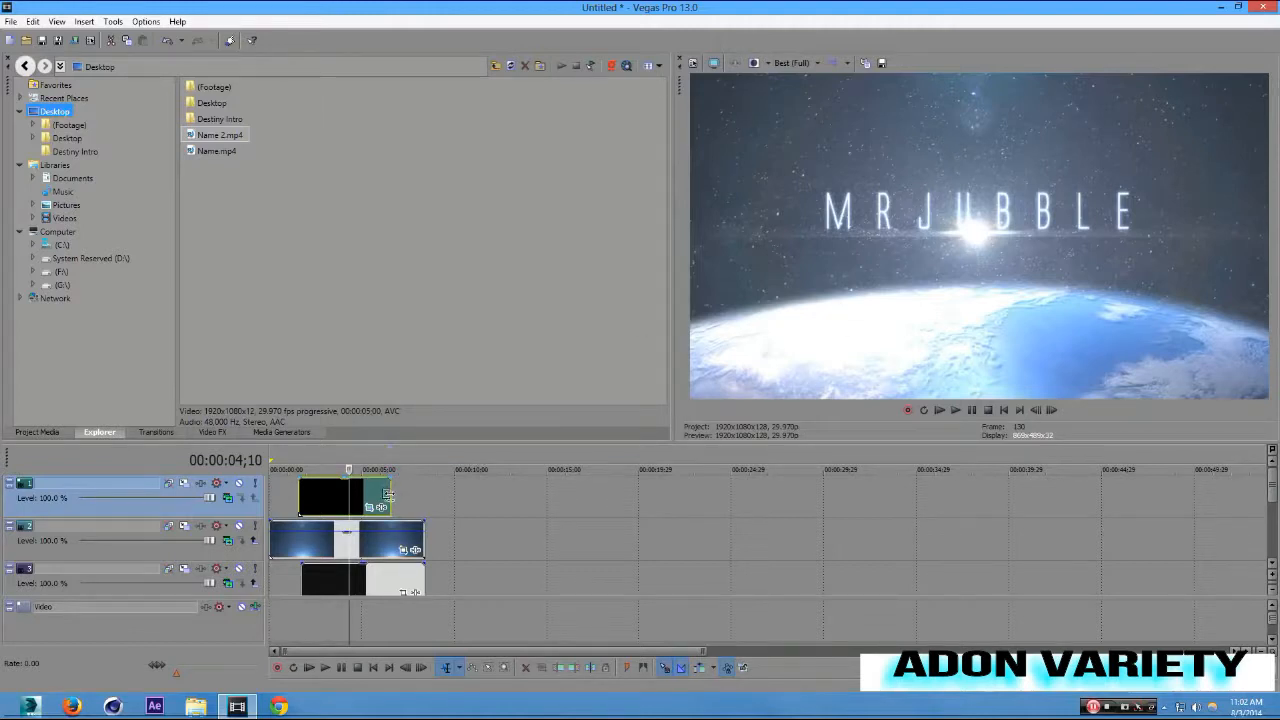
drag(388, 494, 424, 496)
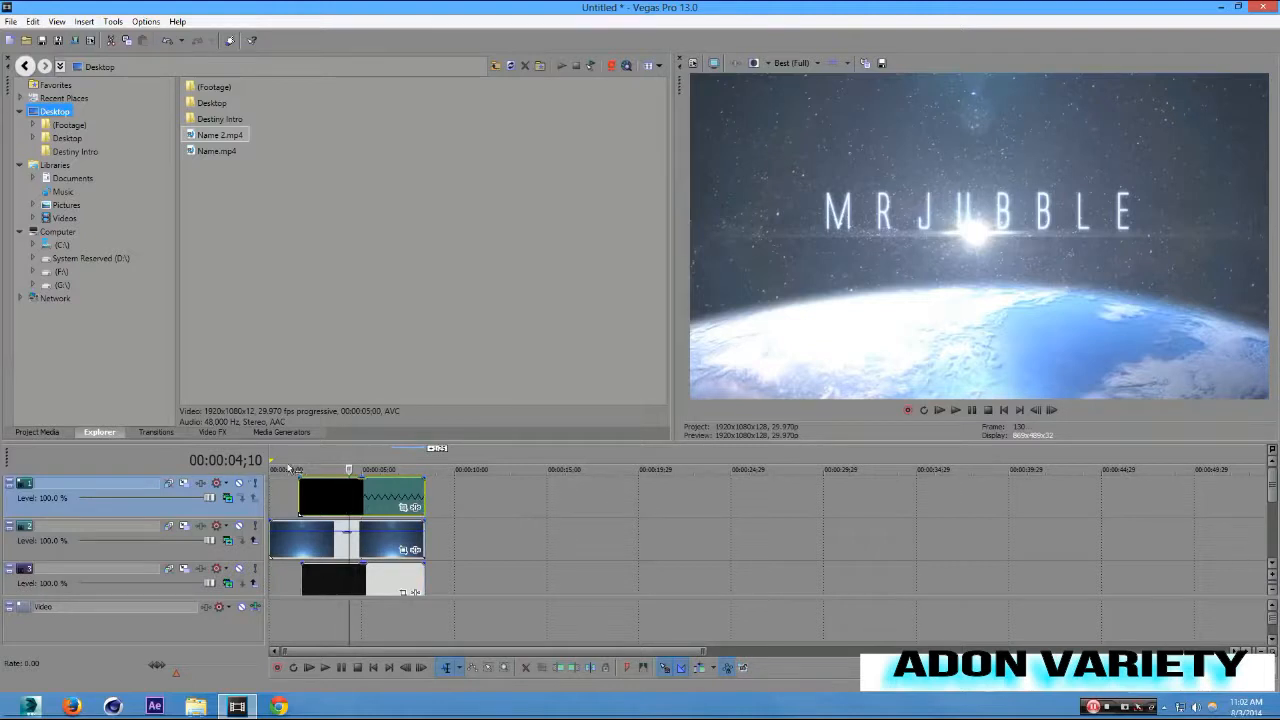
Examine the composite frame by frame from the project start to the title's reveal at 00:00:02;07.
click(300, 465)
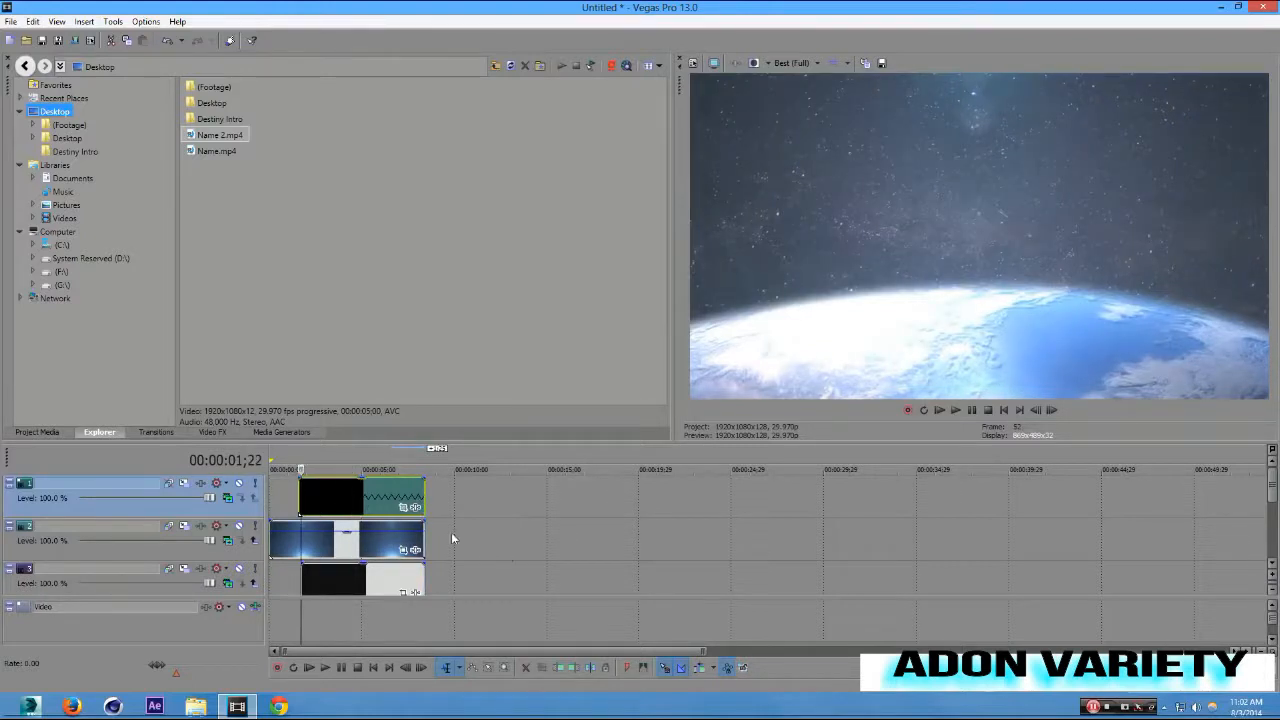
mouse_move(1271, 485)
mouse_down()
mouse_move(1271, 548)
mouse_move(1271, 485)
mouse_up()
scroll(414, 592, down, 2)
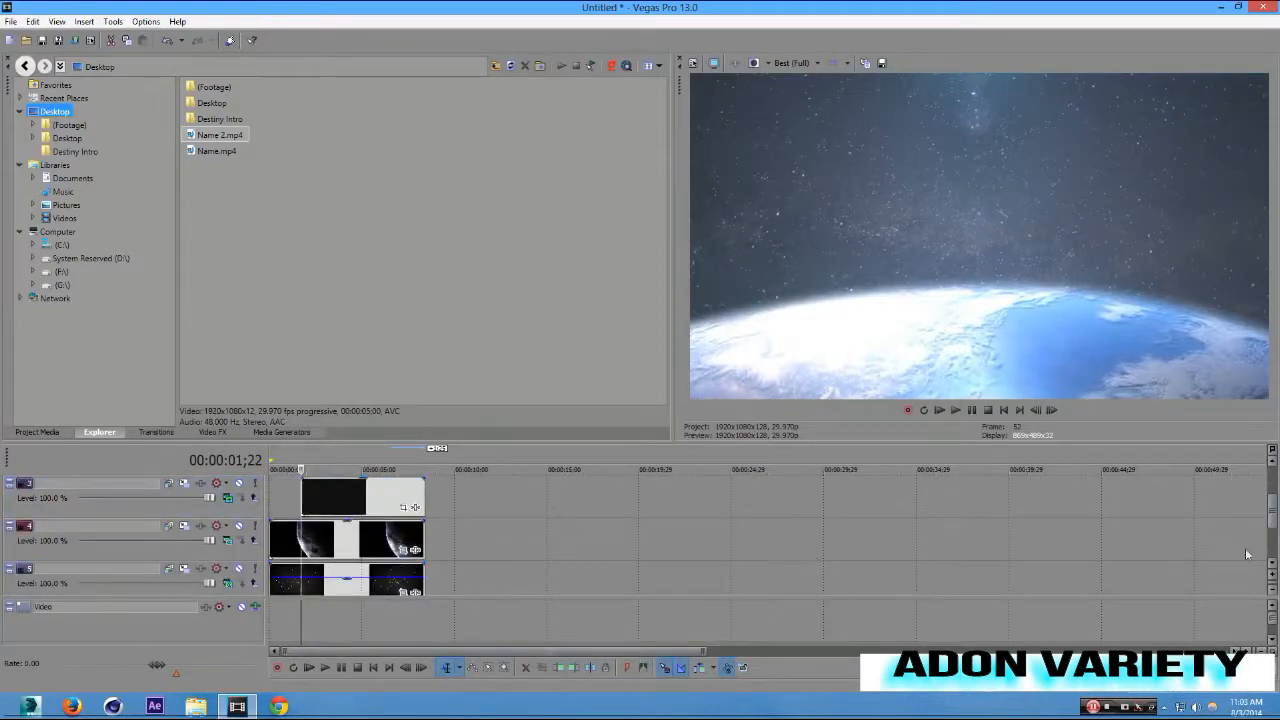
drag(1271, 515, 1262, 456)
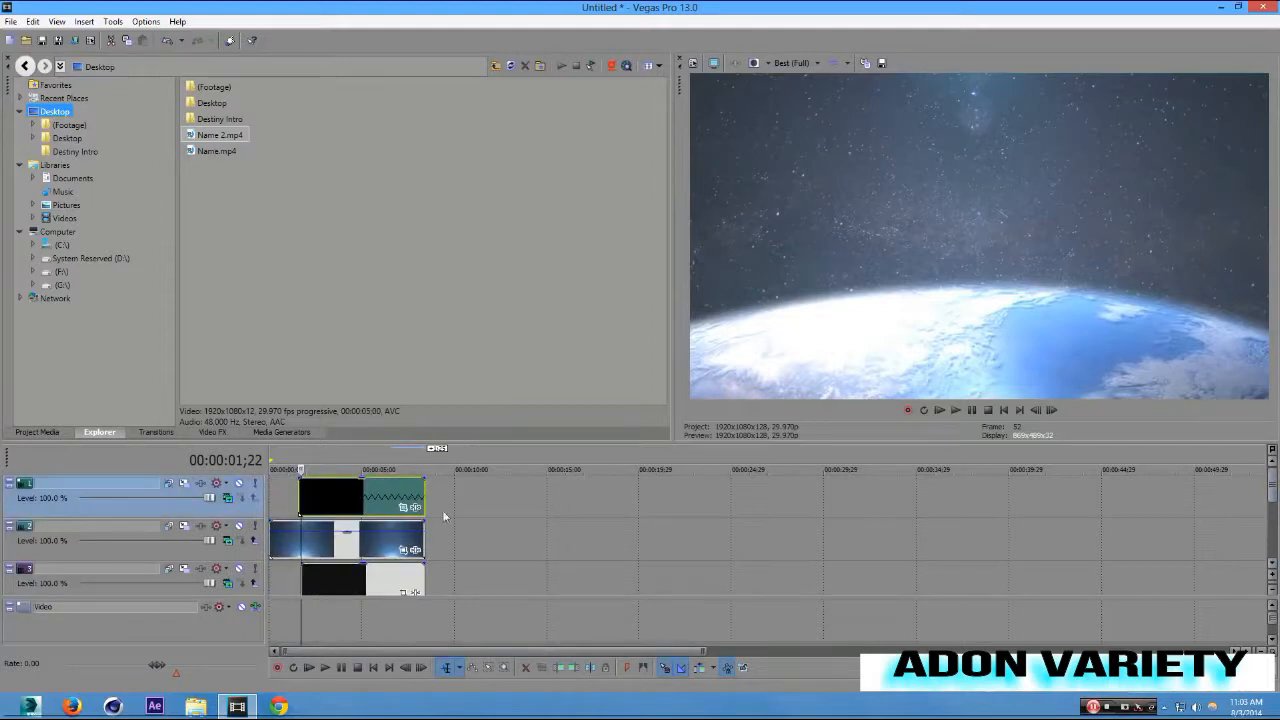
click(273, 466)
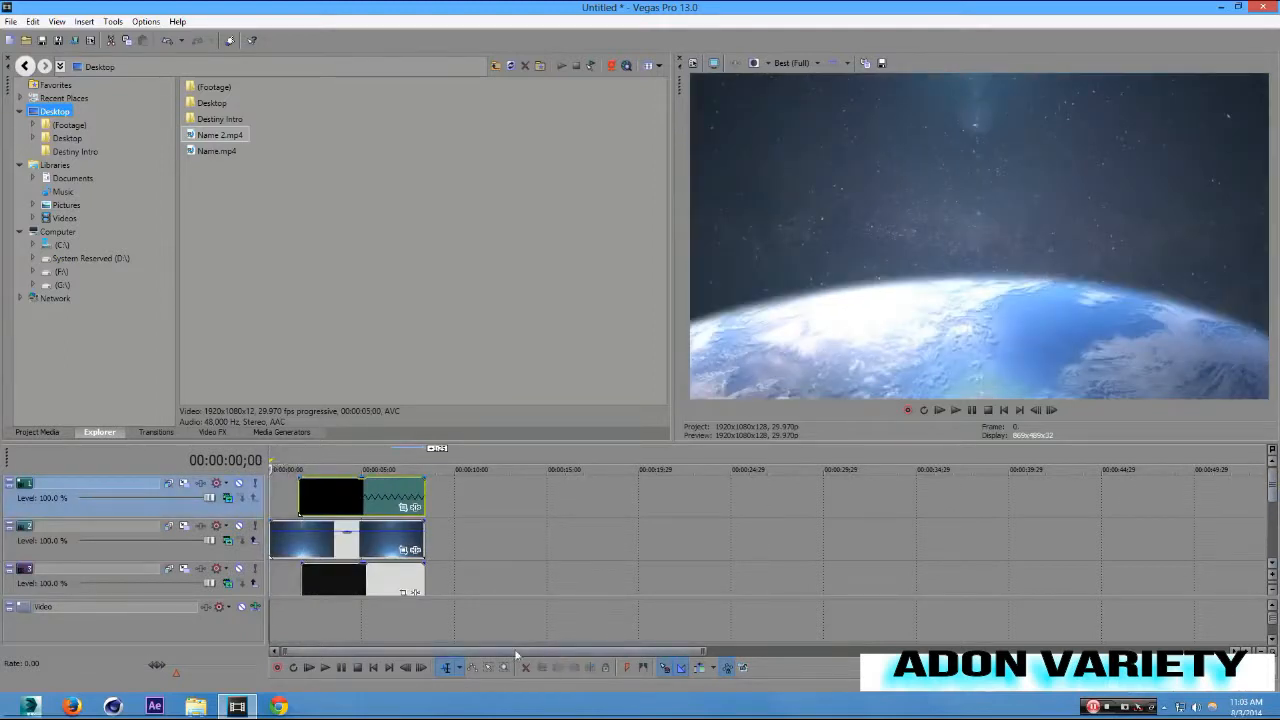
click(422, 668)
click(422, 668)
click(422, 668)
click(422, 668)
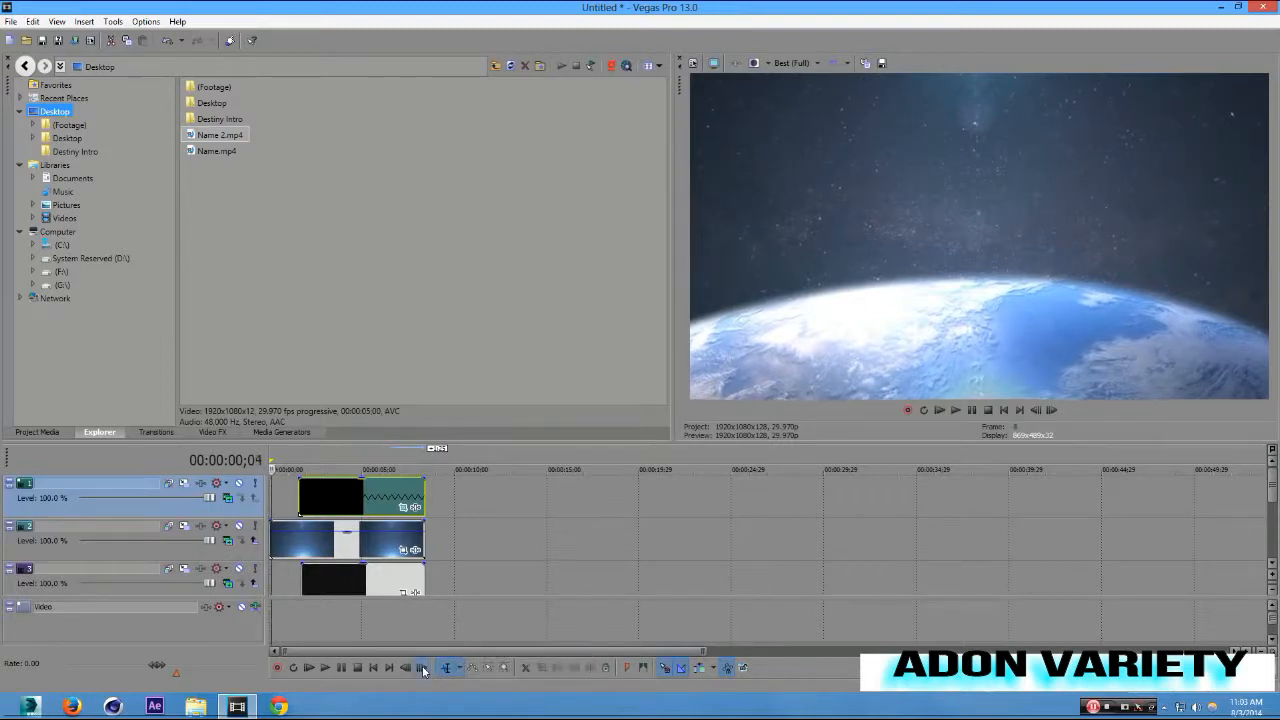
click(422, 668)
click(422, 668)
click(422, 668)
click(422, 668)
click(422, 668)
click(422, 668)
click(422, 668)
click(422, 668)
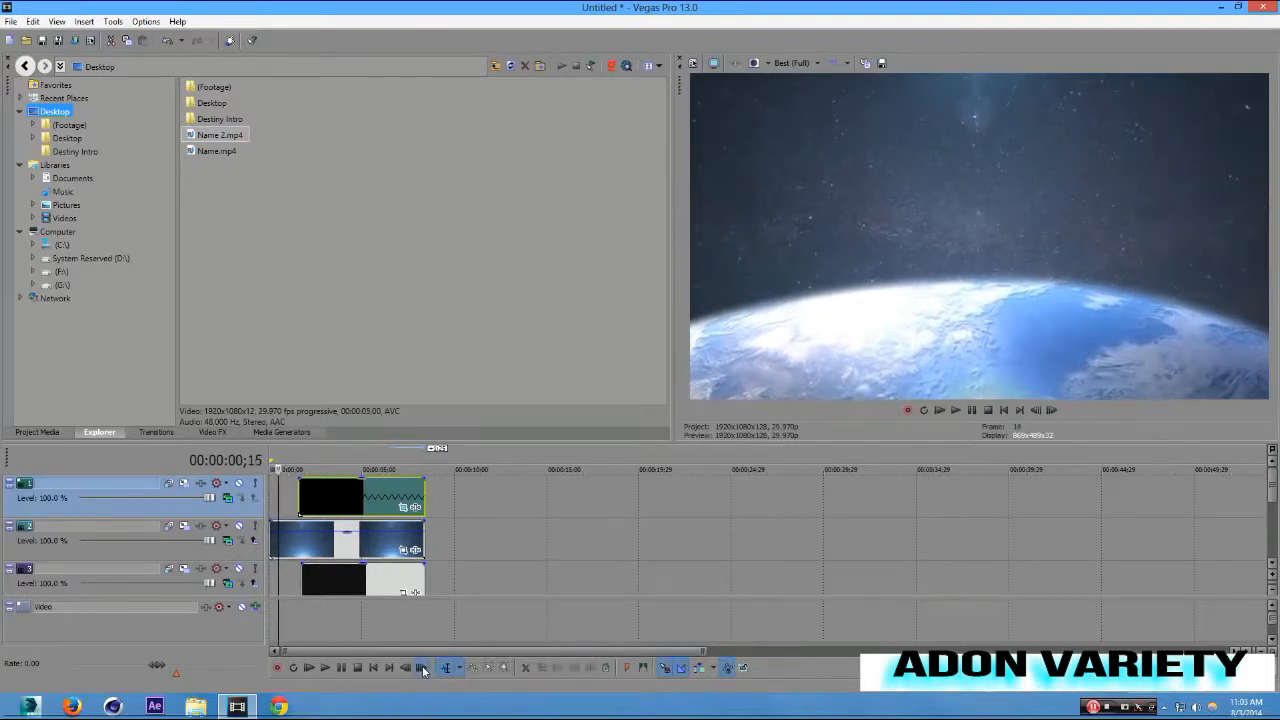
click(422, 668)
click(422, 668)
click(422, 668)
click(422, 668)
click(422, 668)
click(422, 668)
click(422, 668)
click(422, 668)
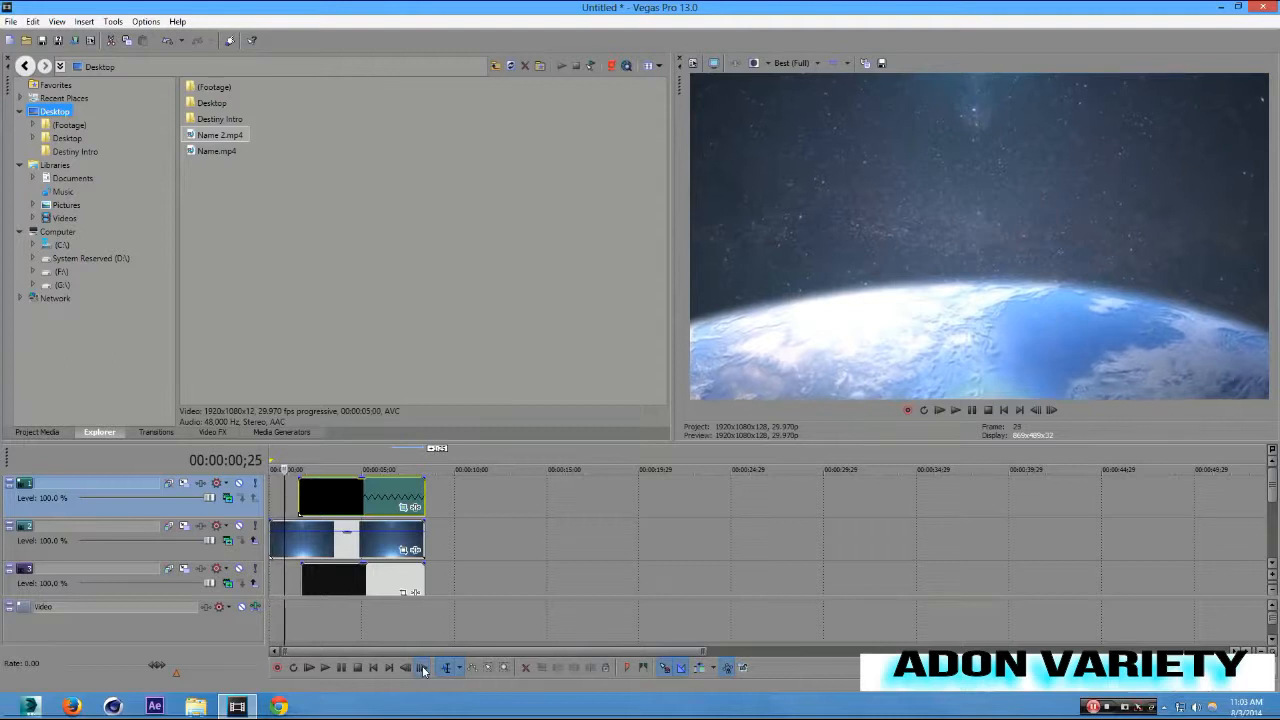
click(422, 668)
click(422, 668)
click(422, 668)
click(422, 668)
click(422, 668)
click(422, 668)
click(422, 668)
click(422, 668)
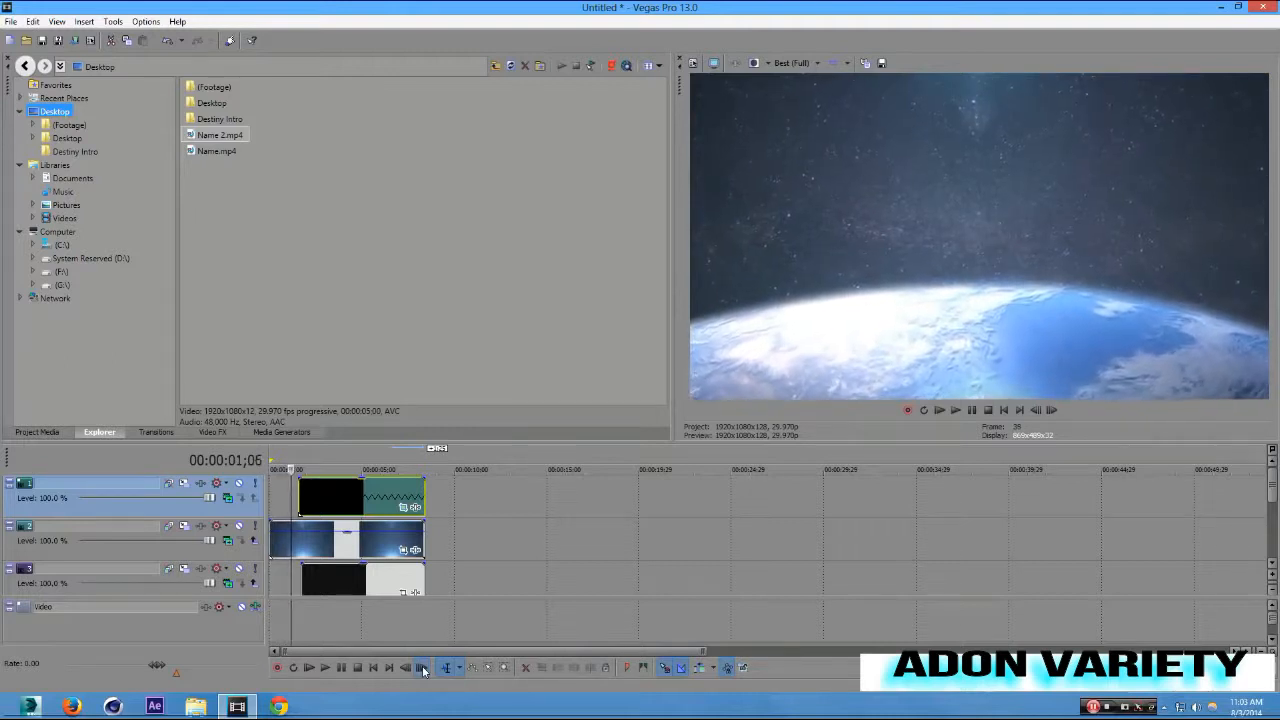
click(422, 668)
click(422, 668)
click(422, 668)
click(422, 668)
click(422, 668)
click(422, 668)
click(422, 668)
click(422, 668)
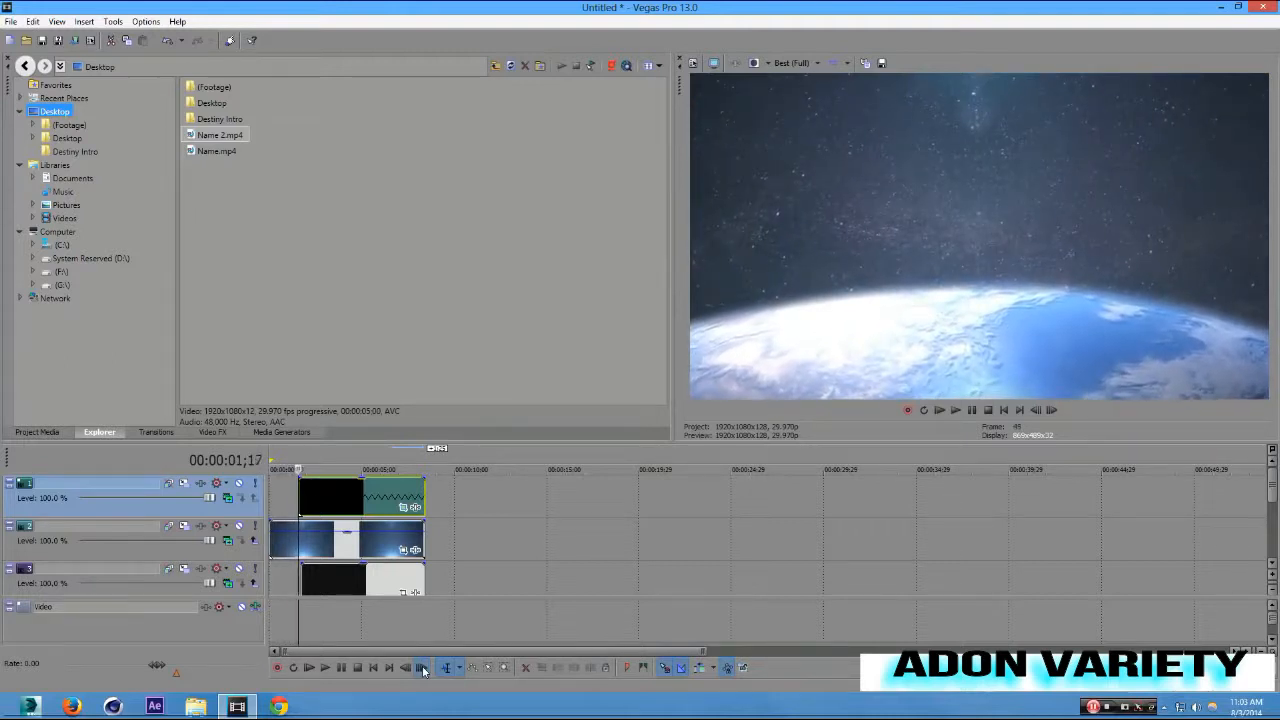
click(422, 668)
click(422, 668)
click(422, 668)
click(422, 668)
click(422, 668)
click(422, 668)
click(422, 668)
click(422, 668)
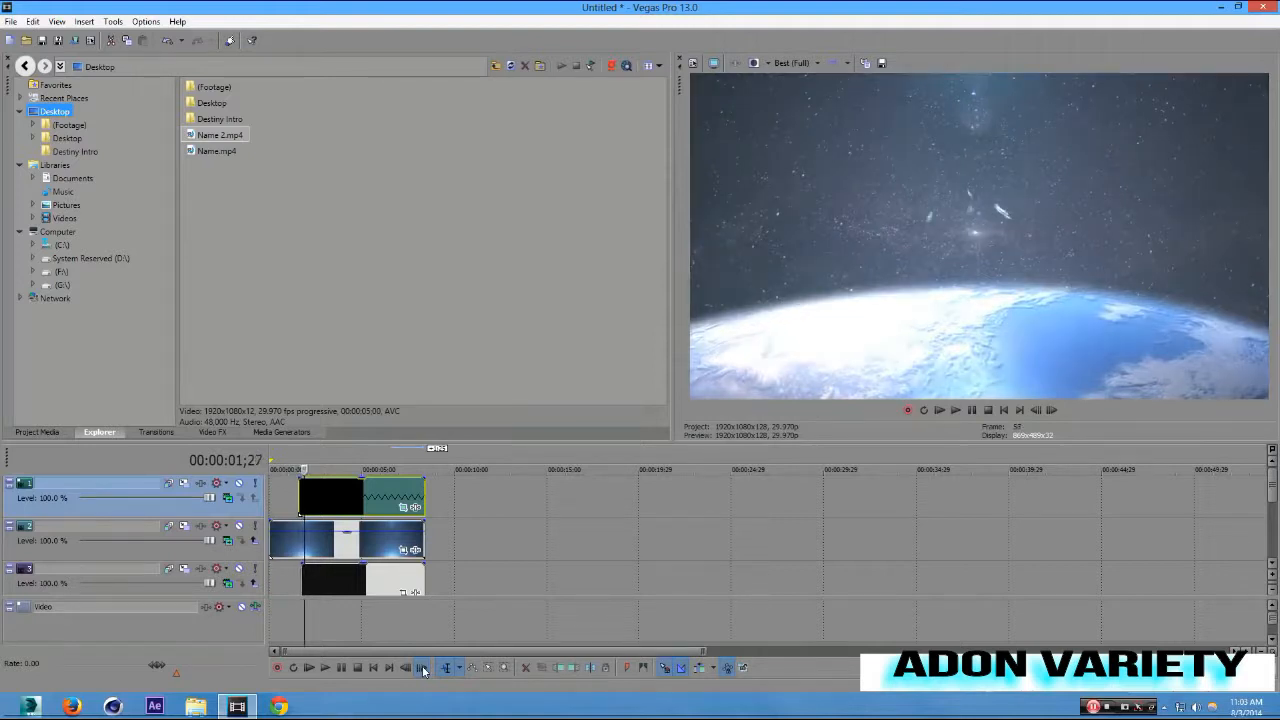
click(422, 668)
click(422, 668)
click(422, 668)
click(422, 668)
click(422, 668)
click(422, 668)
click(422, 668)
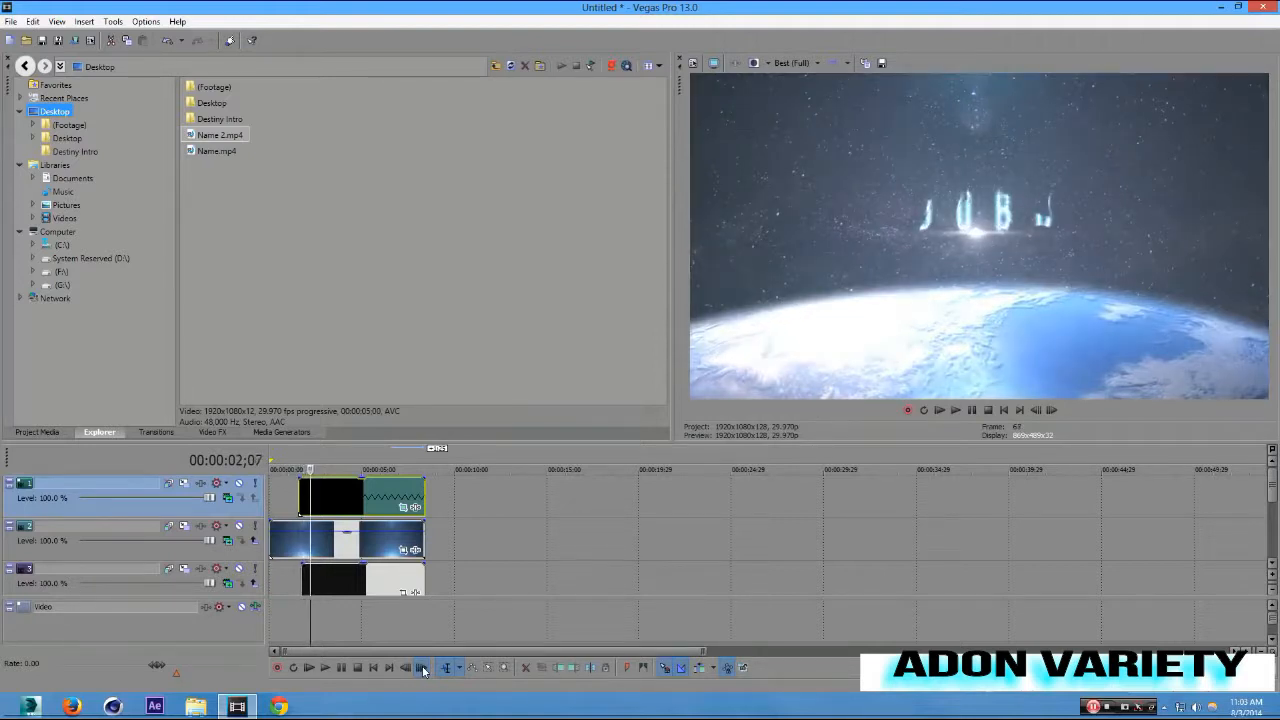
Compare the frames between 00:00:01;13 and 00:00:01;22 to examine where the title and lighting begin.
click(292, 545)
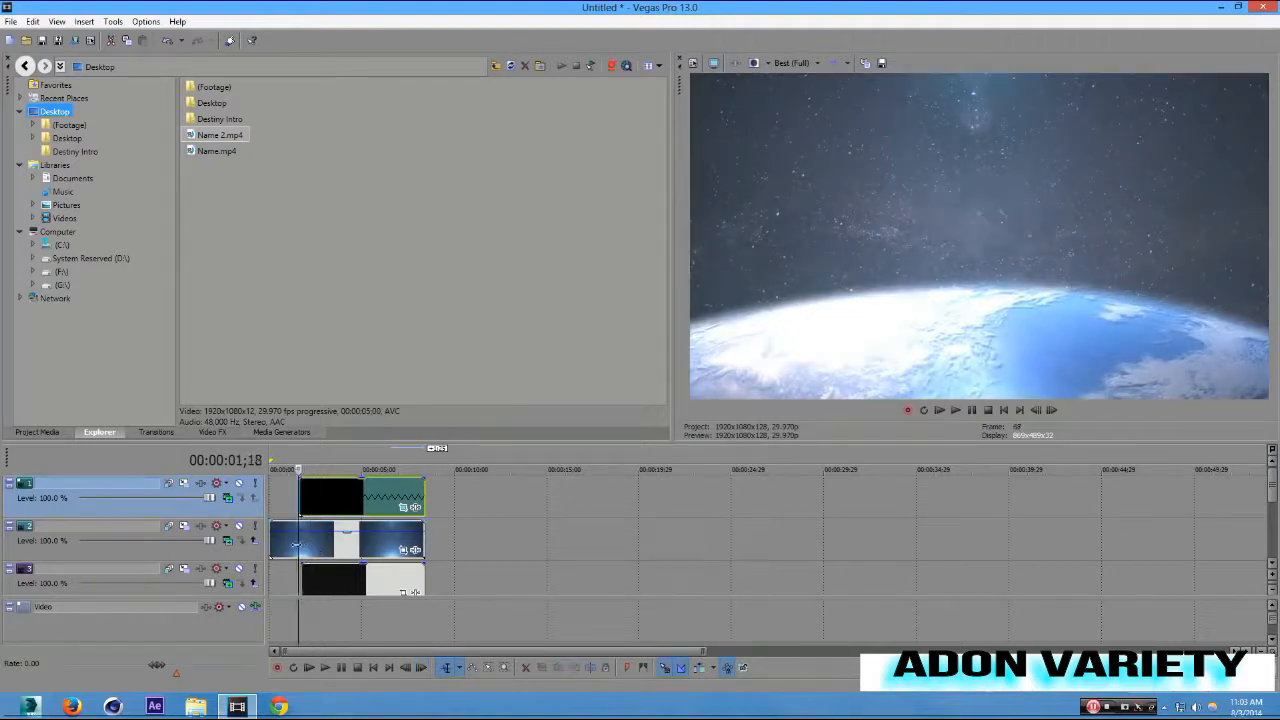
click(421, 668)
click(421, 668)
click(420, 668)
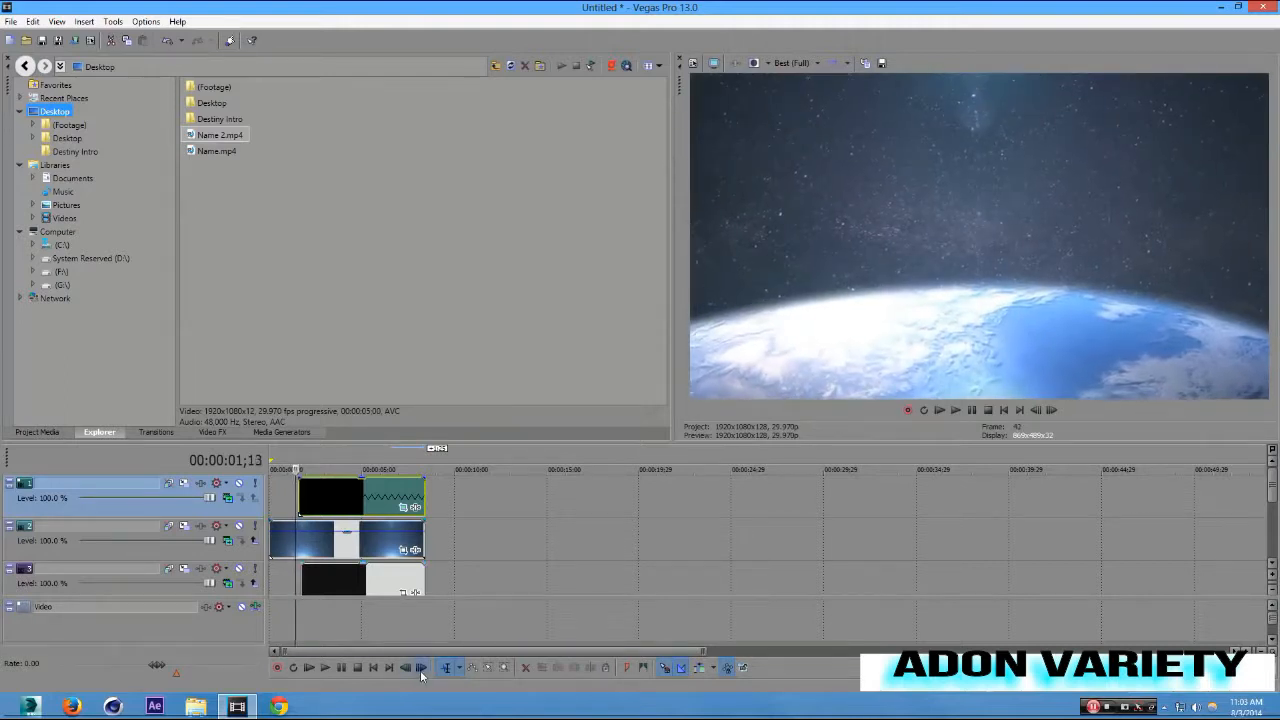
click(420, 668)
click(420, 668)
click(420, 668)
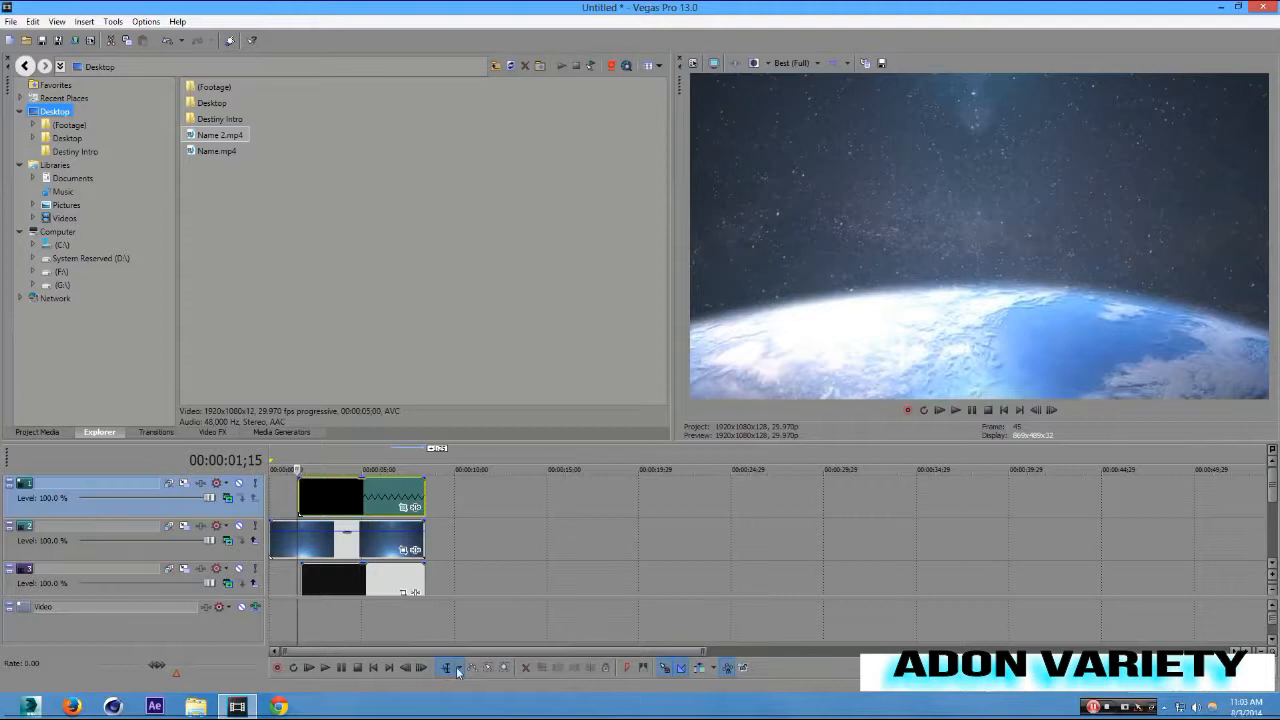
click(421, 668)
click(421, 668)
click(421, 668)
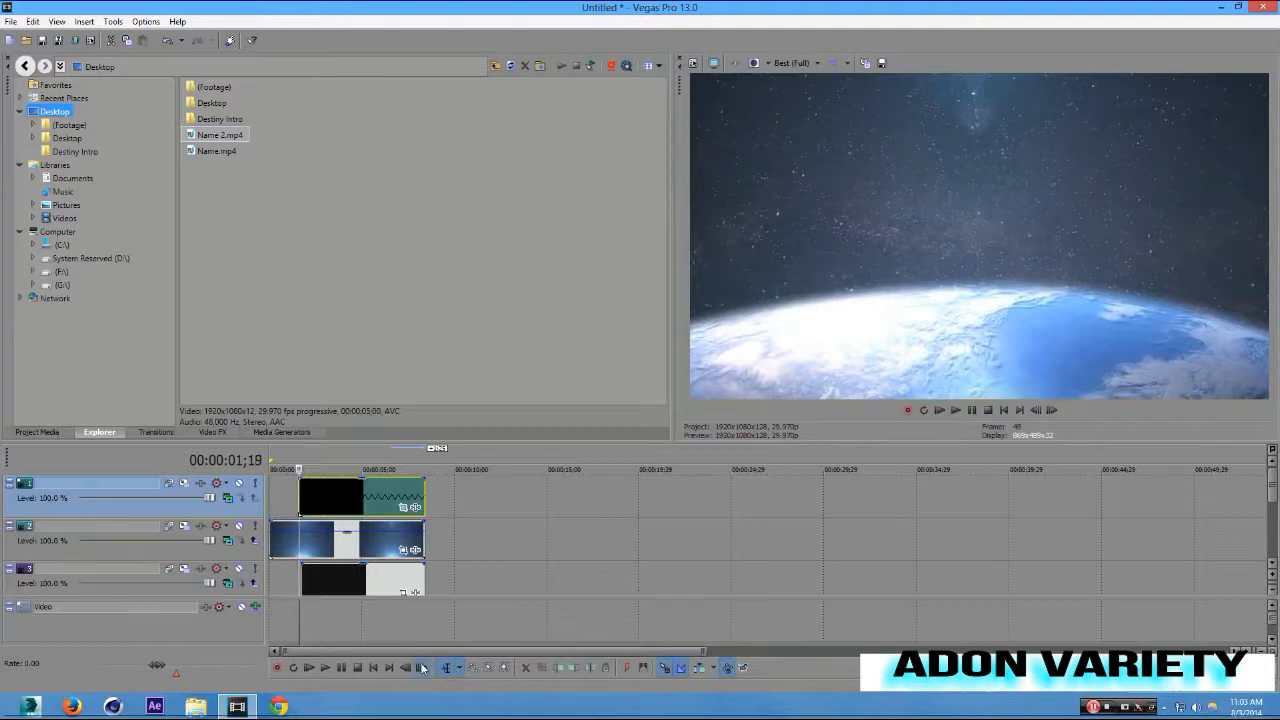
click(421, 668)
click(421, 668)
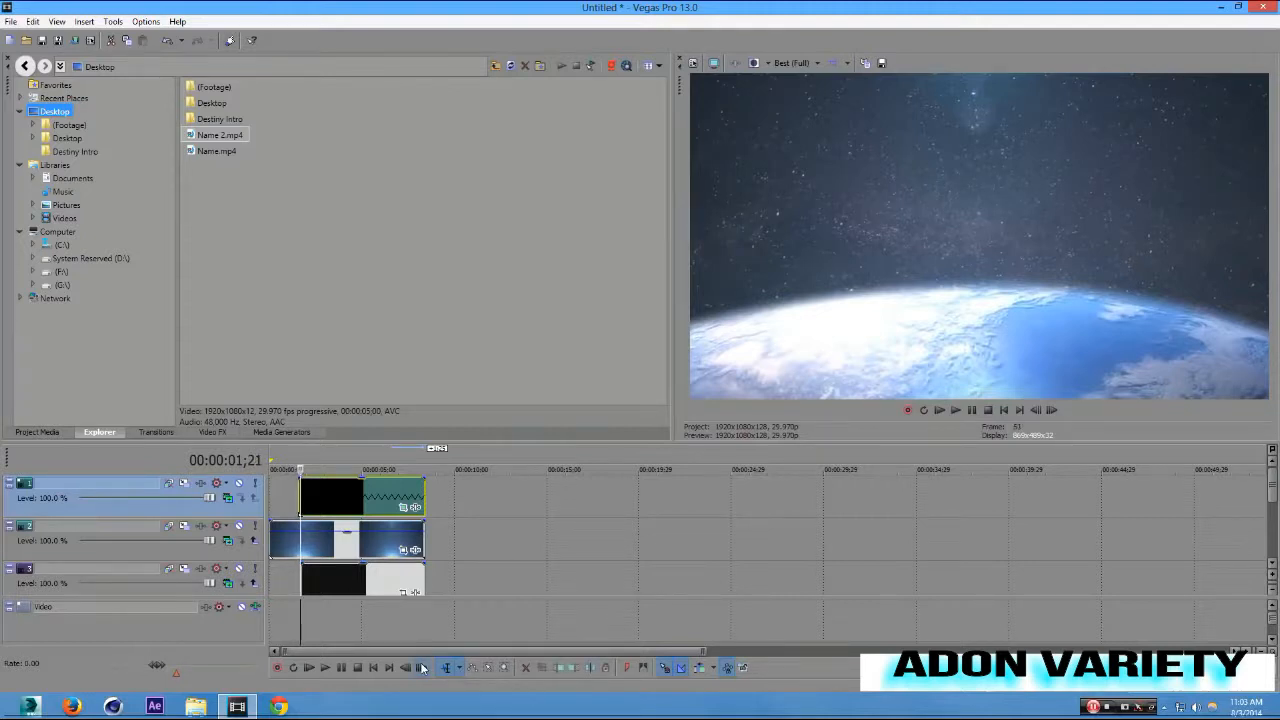
click(421, 668)
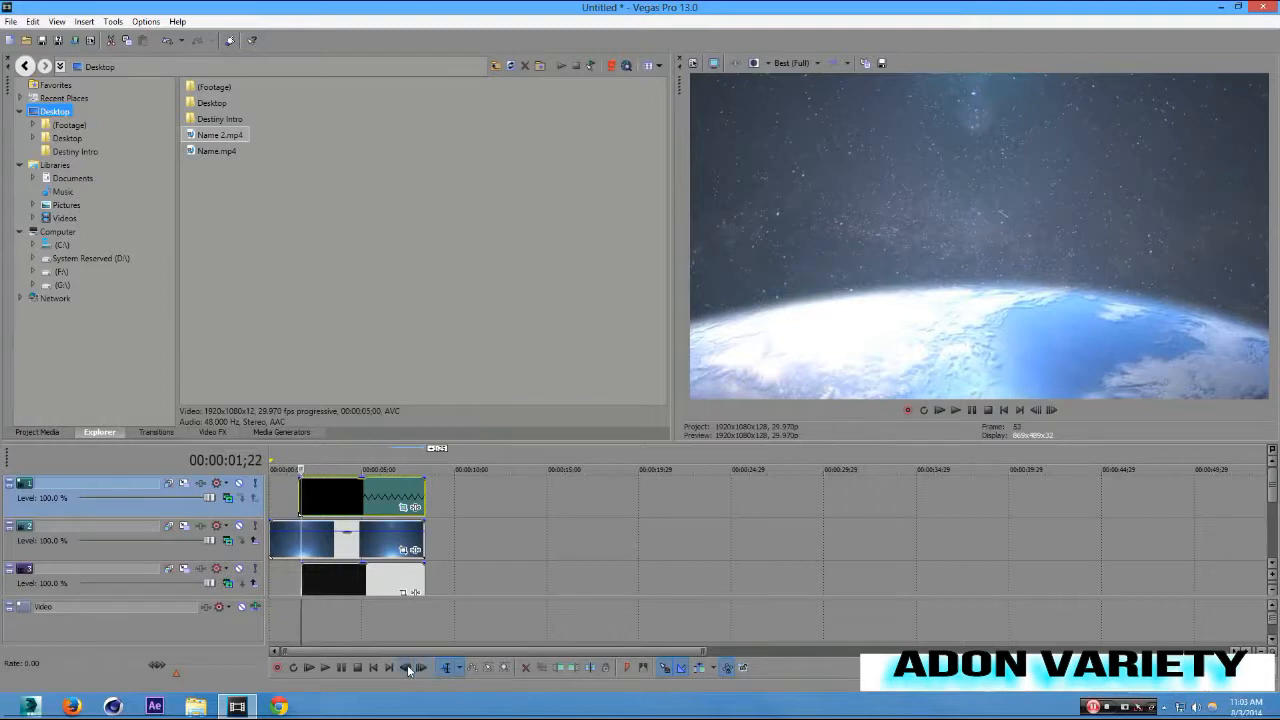
click(405, 668)
click(421, 668)
click(405, 668)
click(421, 668)
click(405, 668)
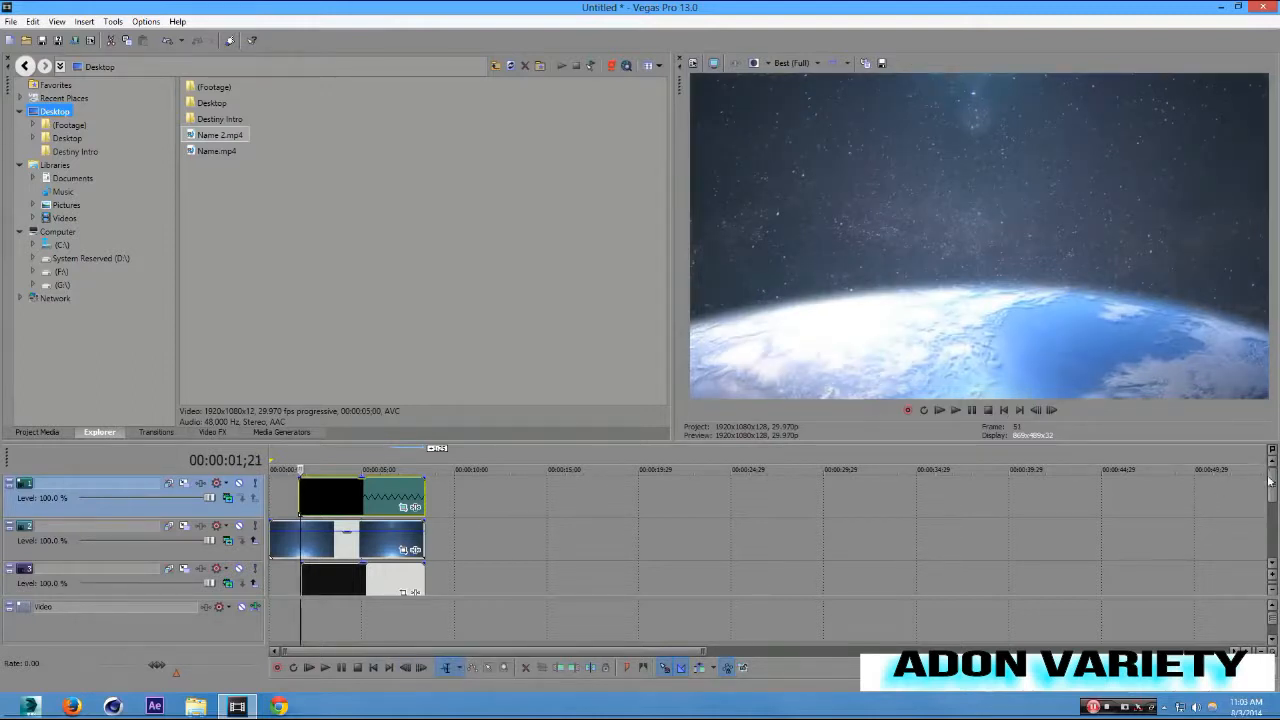
Open the Destiny Intro folder and add a short fade-in to the start of the center flare event.
drag(1273, 490, 1276, 506)
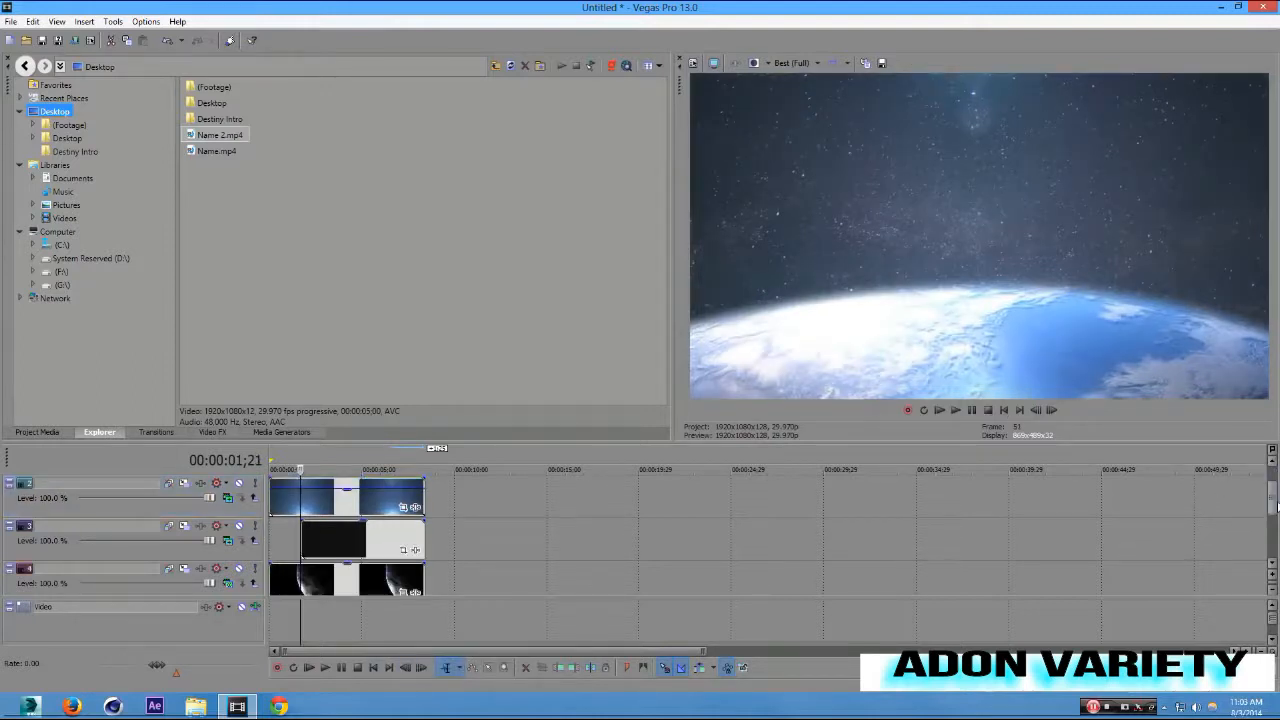
double_click(217, 119)
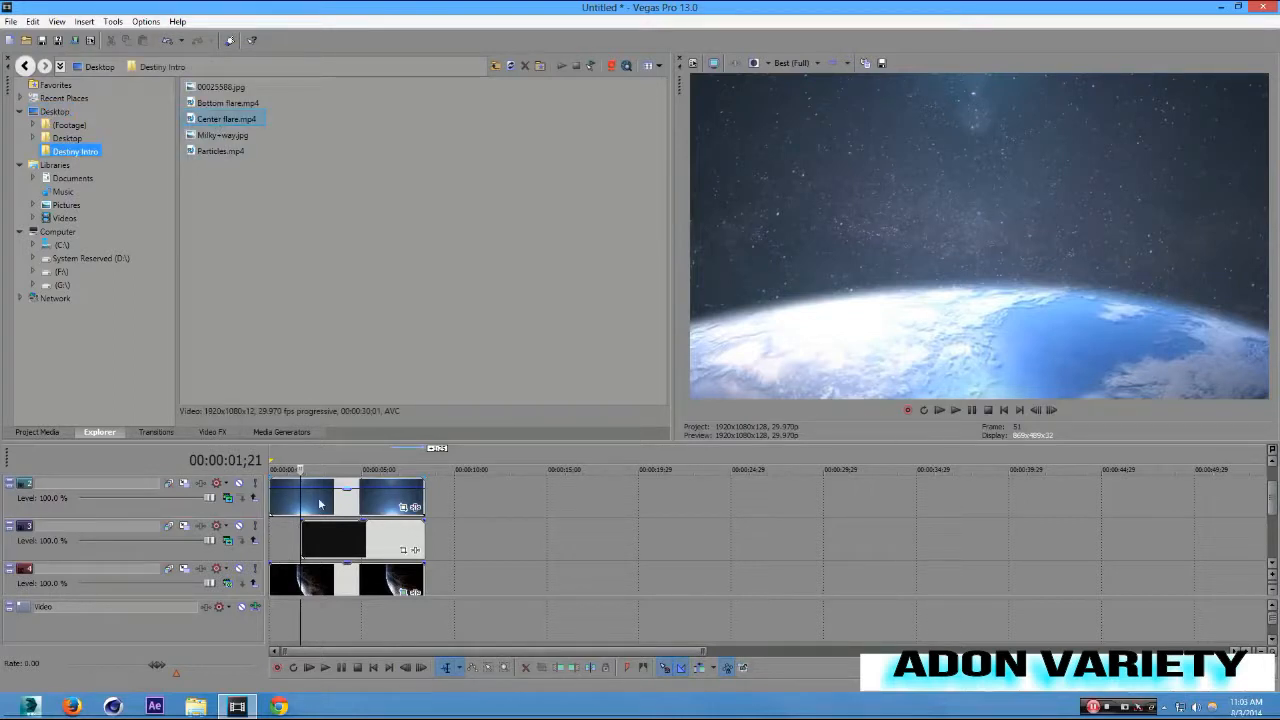
click(311, 560)
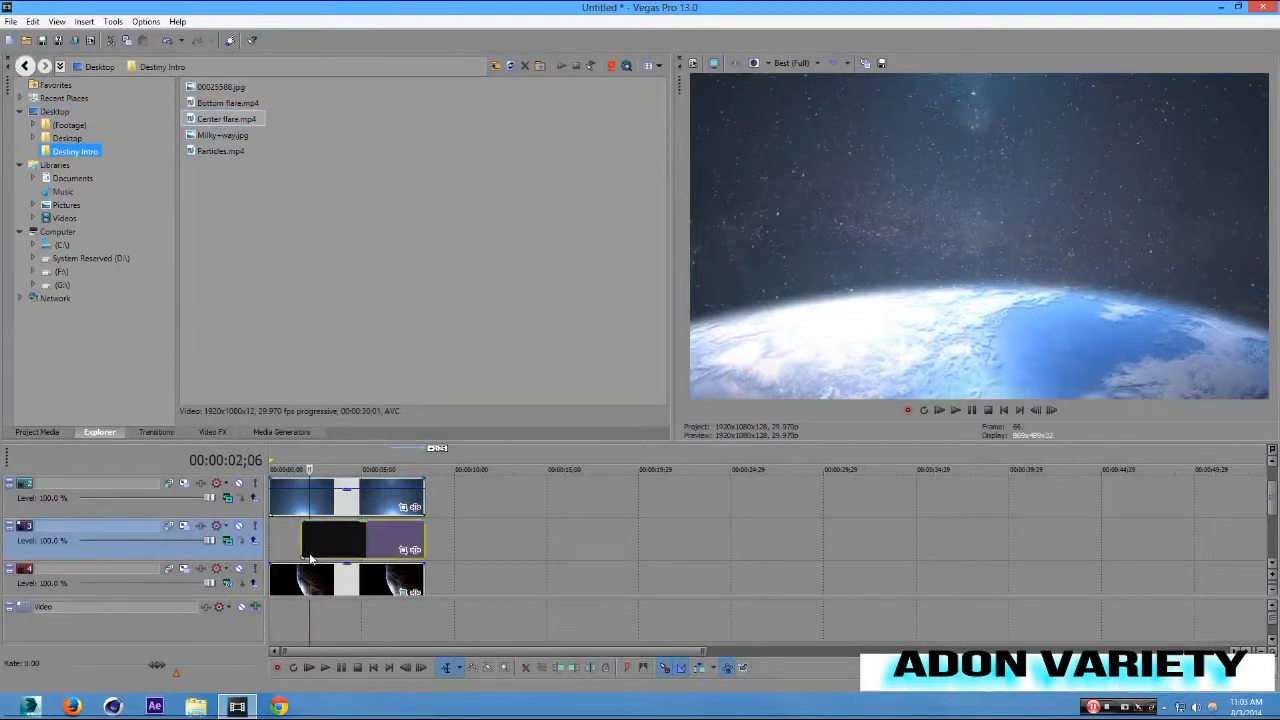
scroll(315, 547, up, 6)
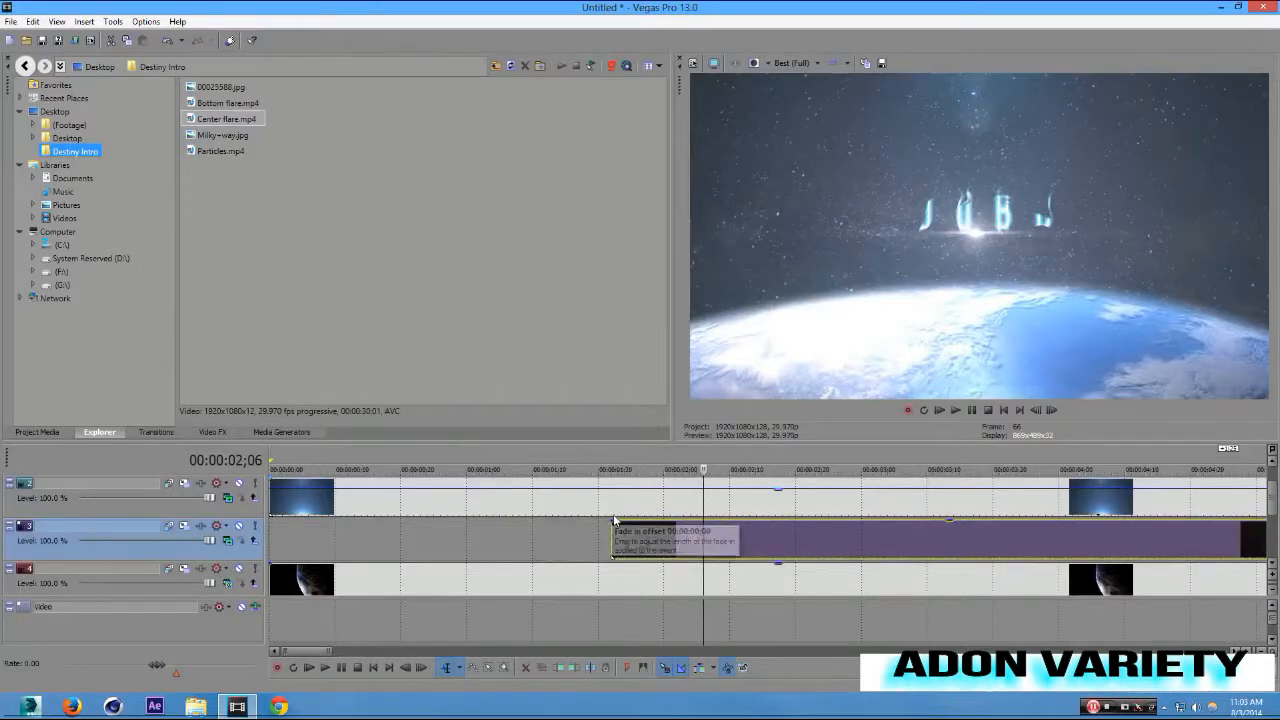
drag(613, 521, 651, 522)
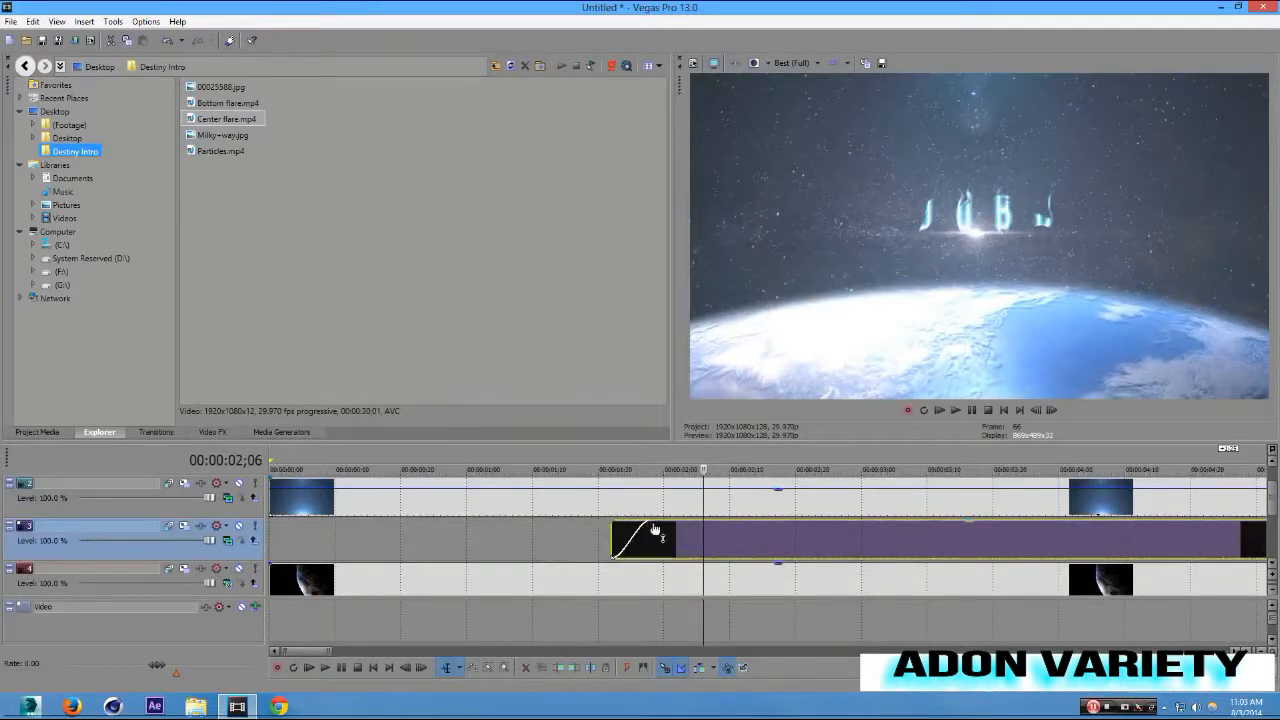
scroll(584, 508, down, 6)
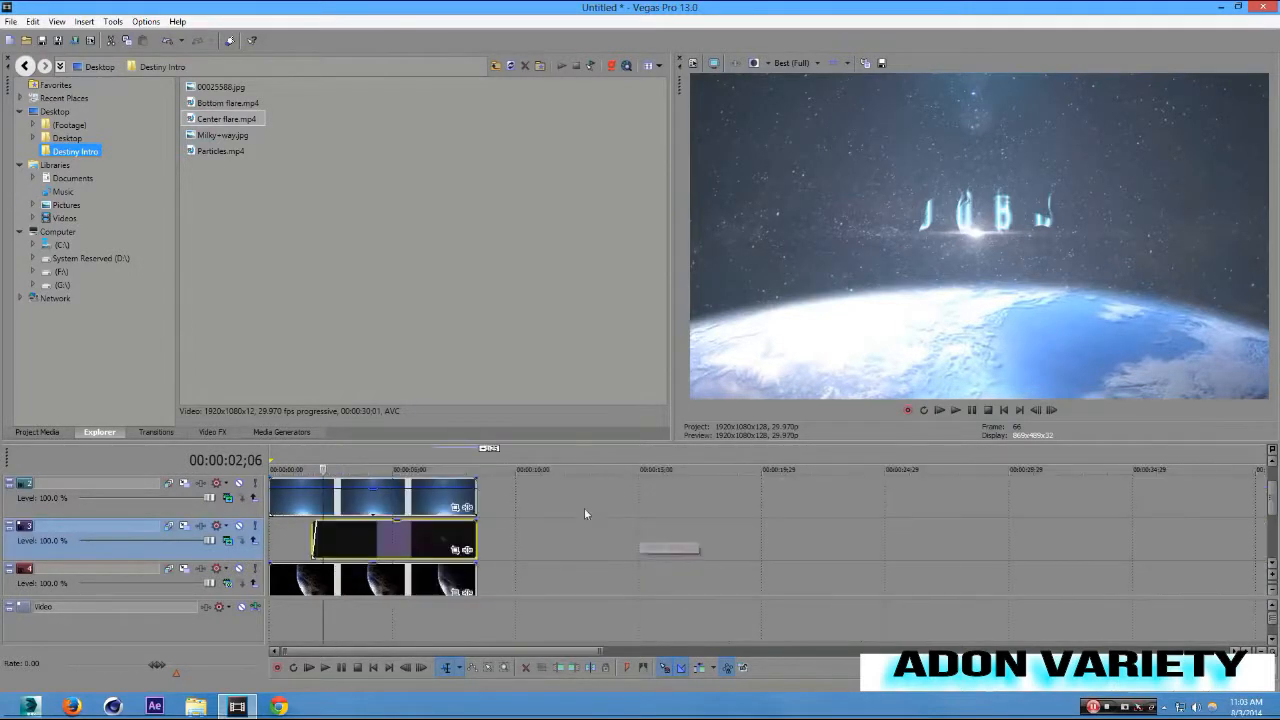
Step through the frames from 00:00:01;22 to 00:00:02;08, then play on to 00:00:07;27 to examine the faded flare and title.
click(311, 466)
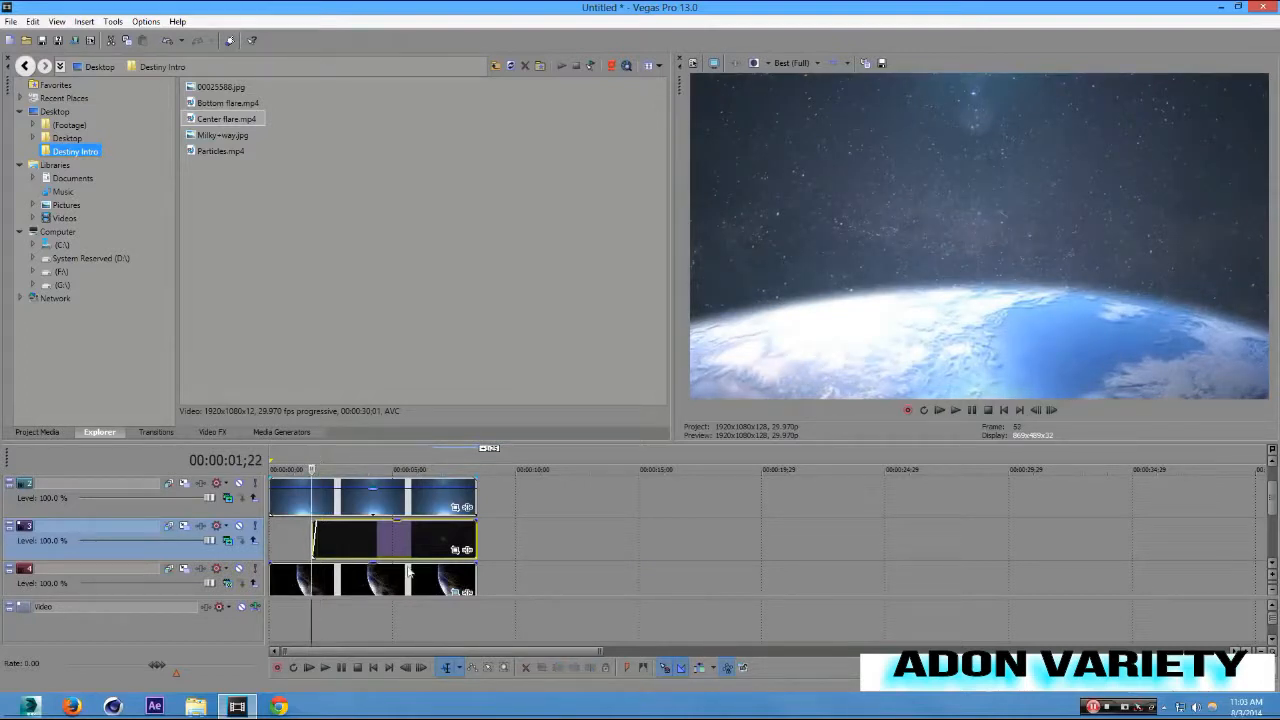
click(425, 666)
click(425, 666)
click(425, 666)
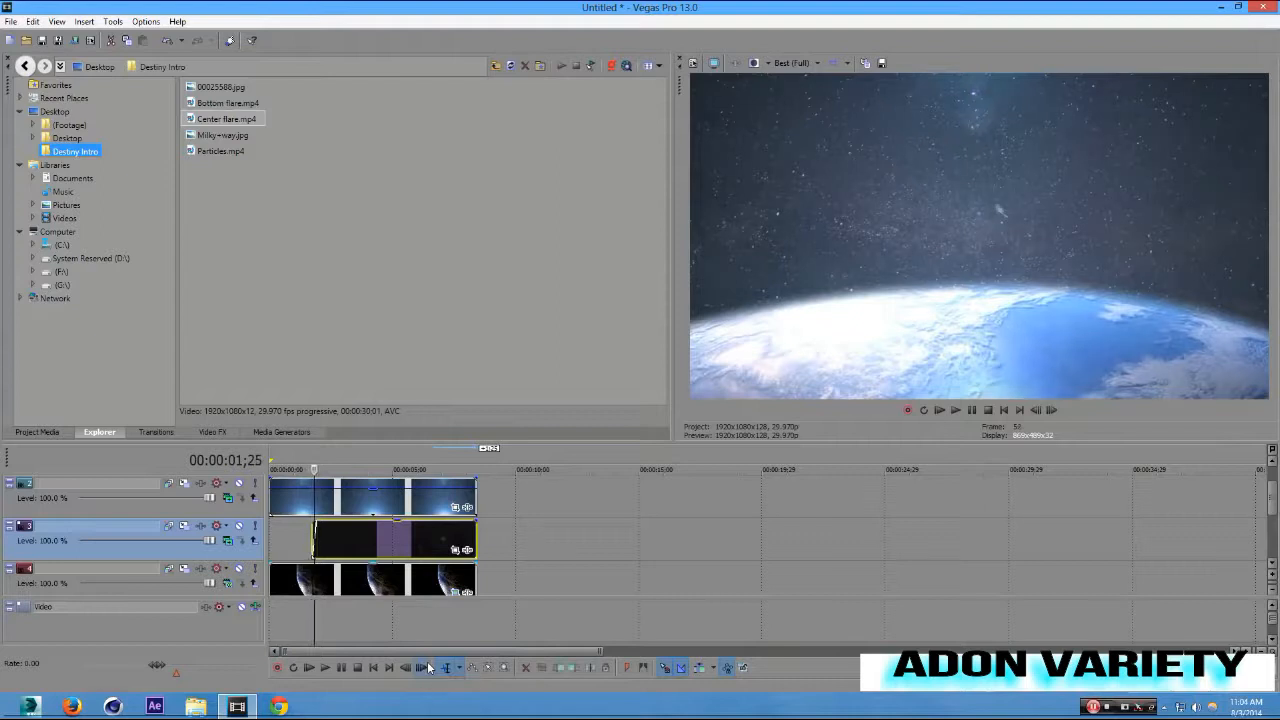
click(425, 667)
click(425, 667)
click(425, 667)
click(425, 667)
click(425, 667)
click(425, 667)
click(425, 667)
click(425, 667)
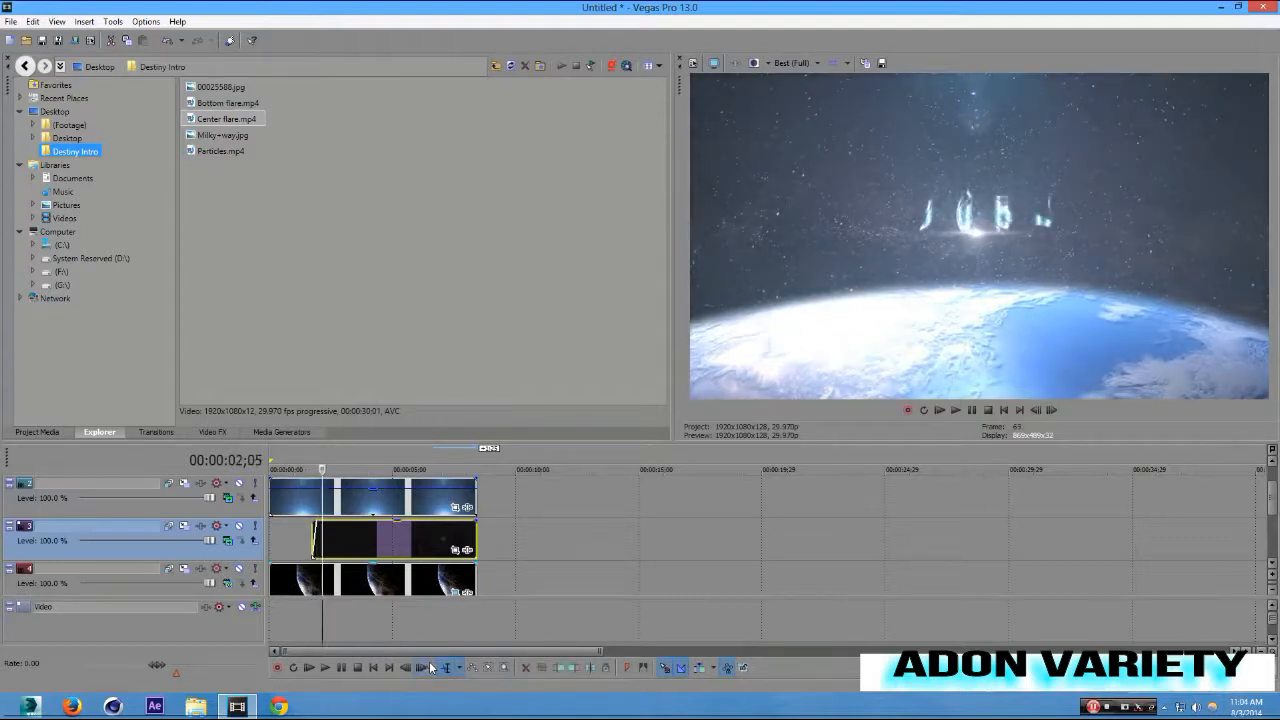
click(425, 667)
click(425, 667)
click(425, 667)
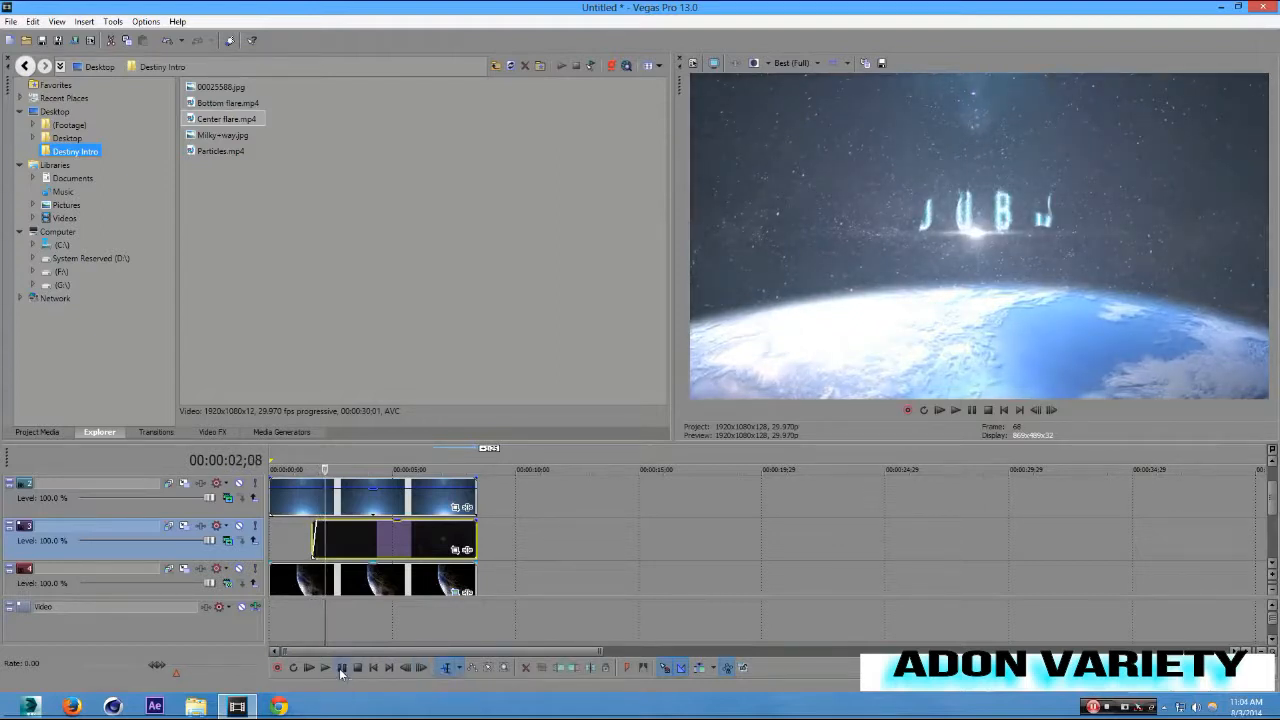
click(341, 668)
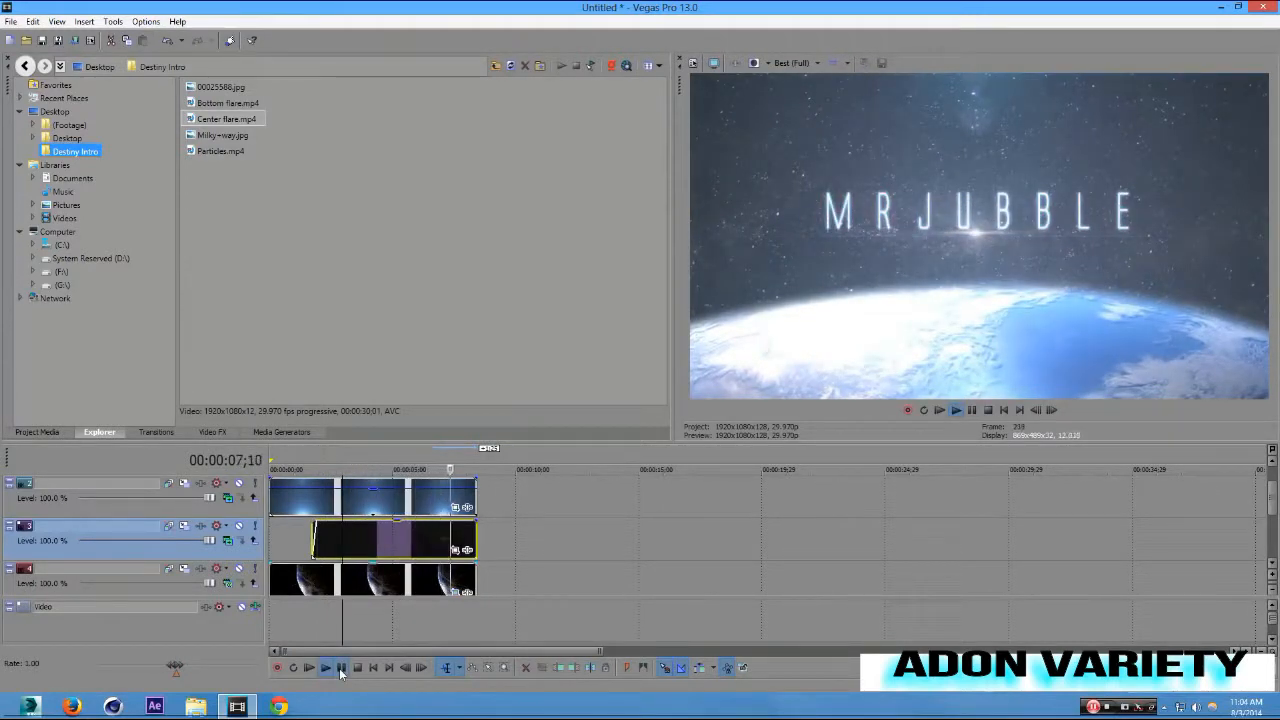
click(341, 668)
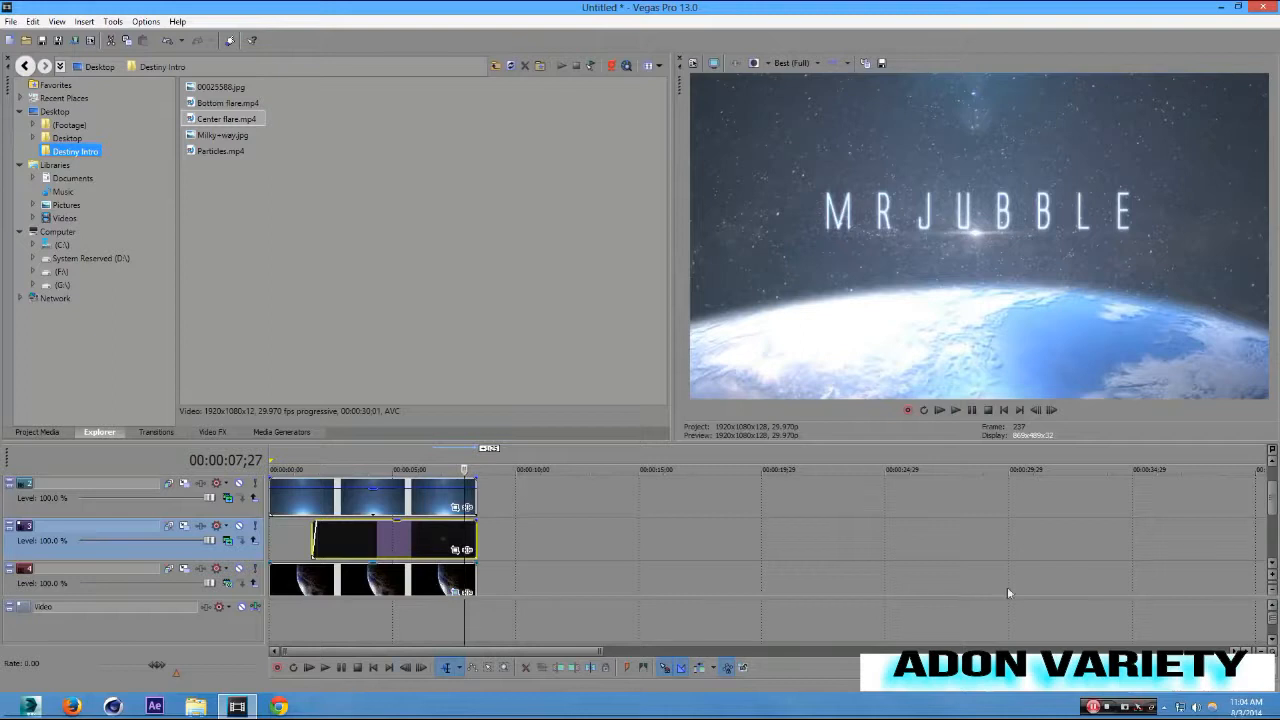
Insert a new video track and arrange it directly below the center flare track.
click(1266, 467)
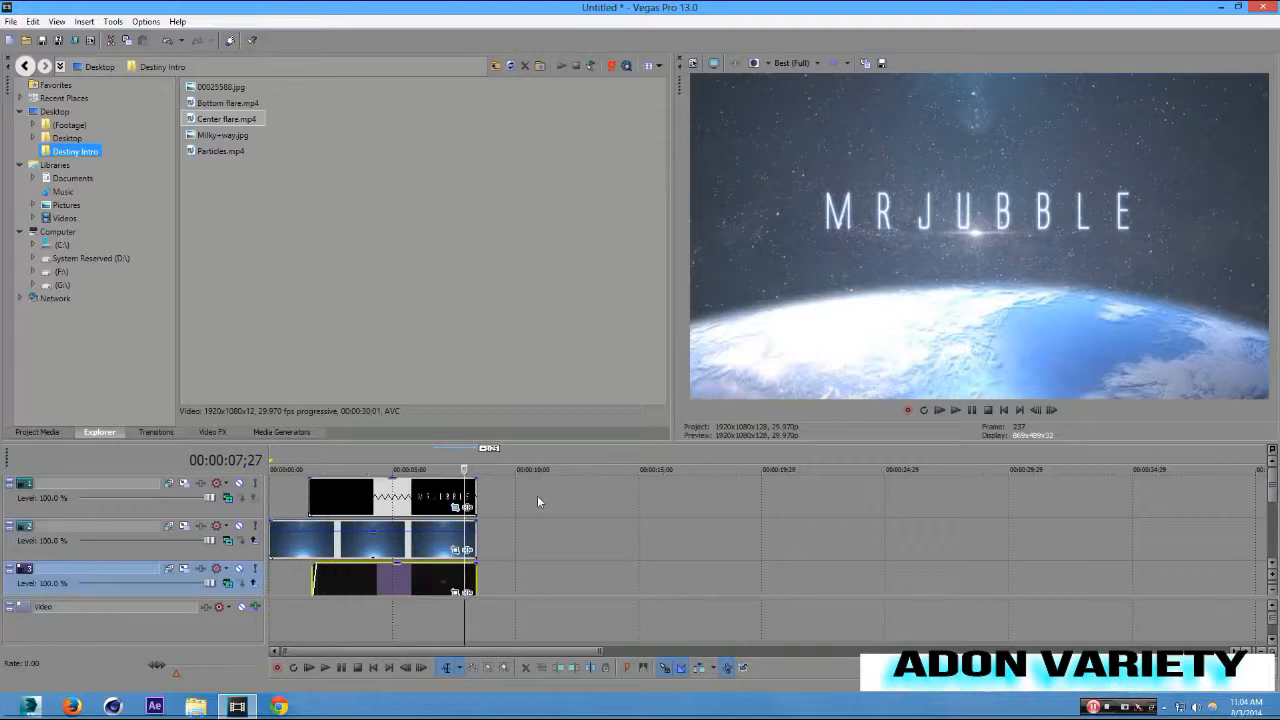
right_click(689, 578)
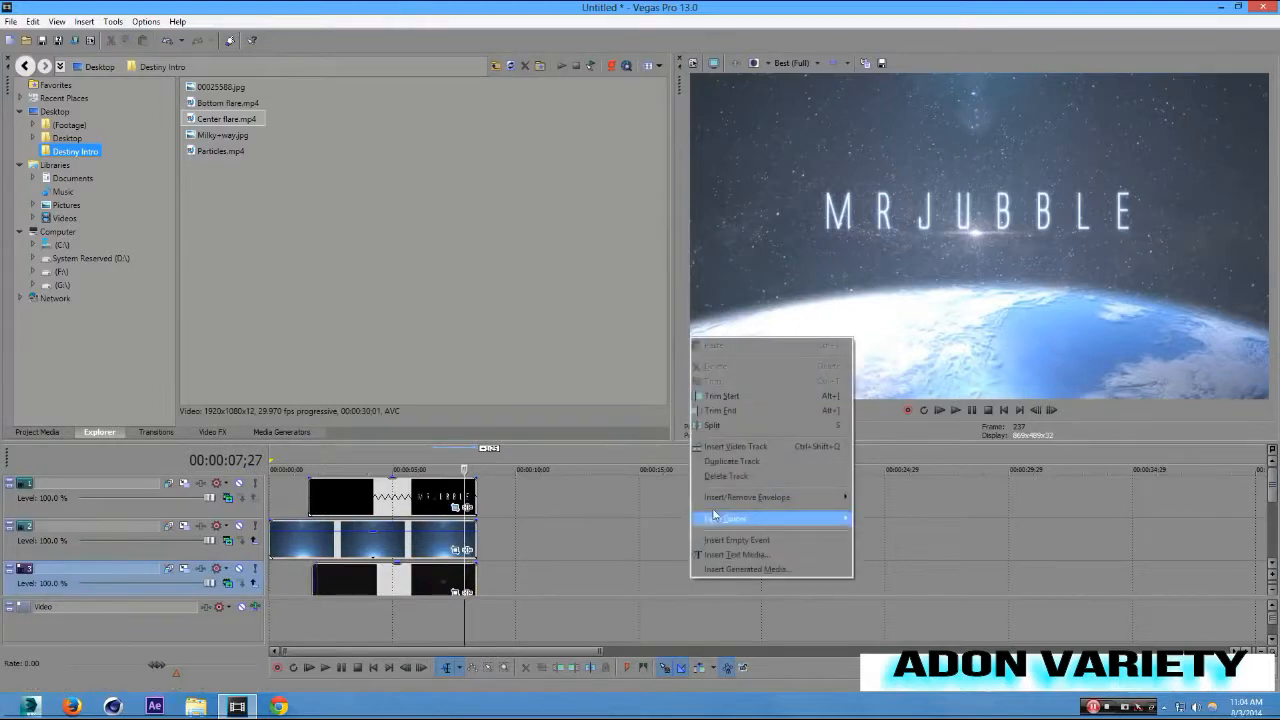
click(730, 447)
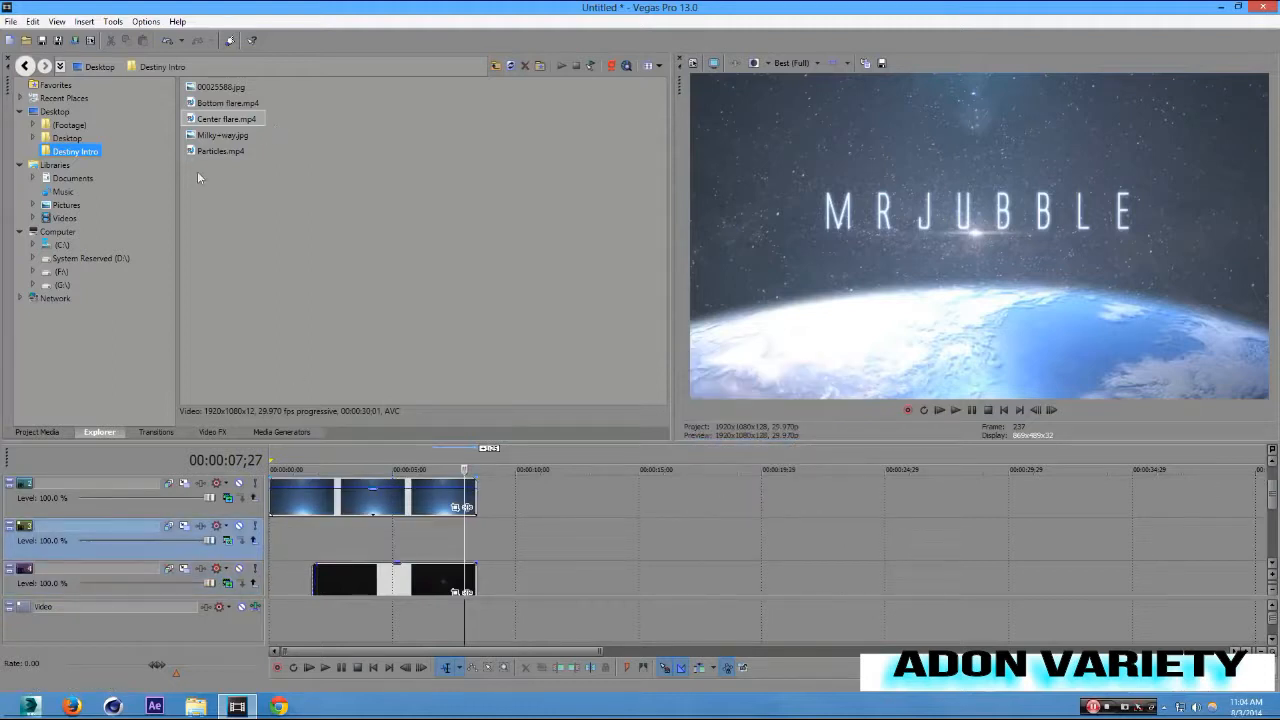
click(212, 153)
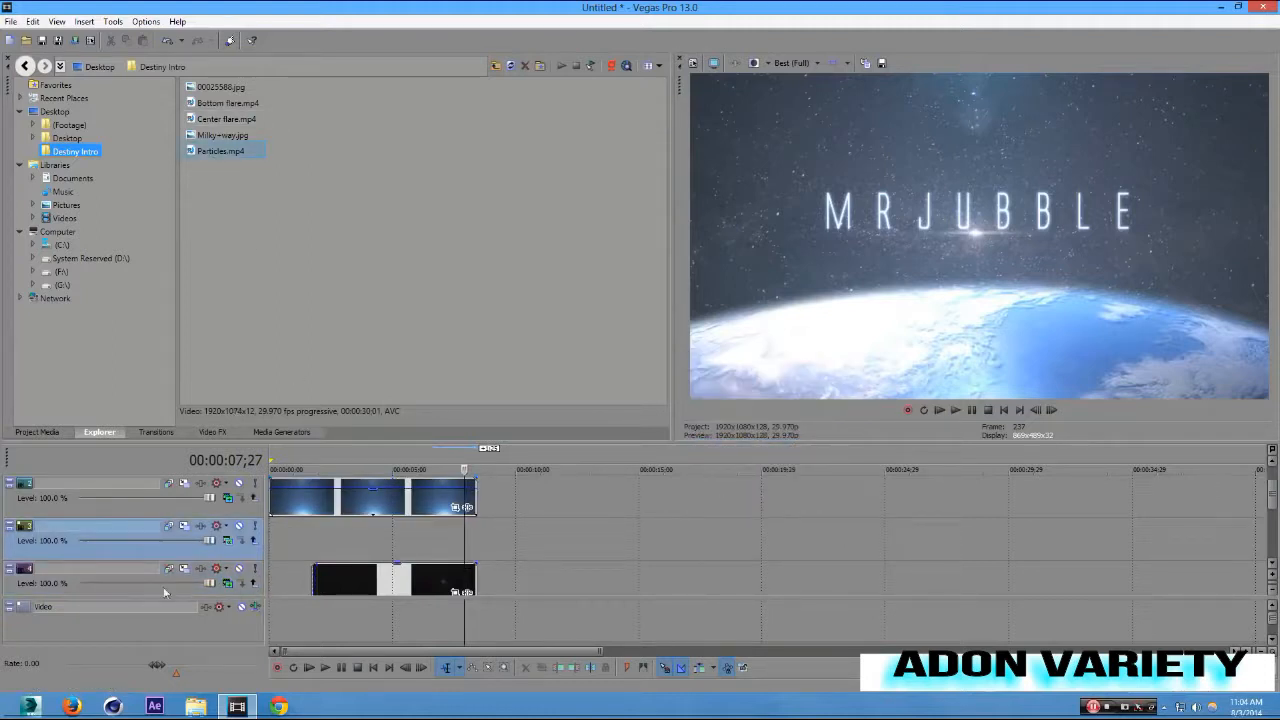
drag(166, 590, 172, 537)
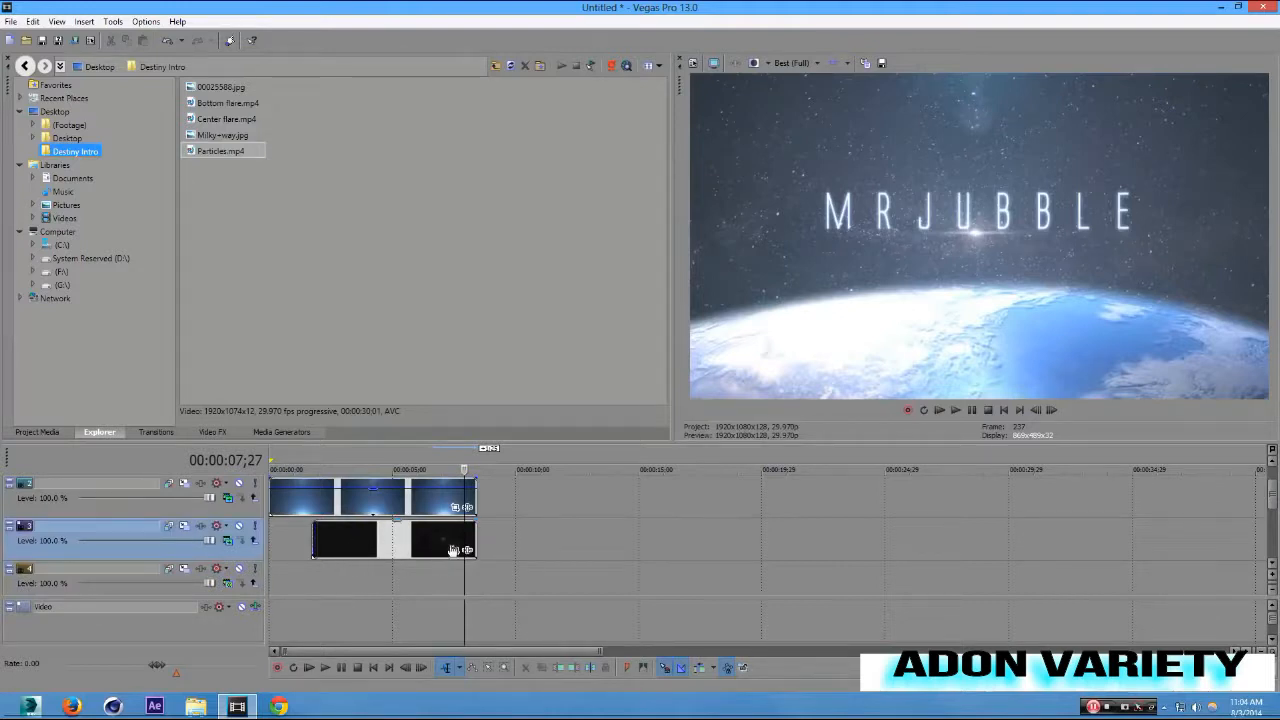
Change the empty track's compositing mode and place Particles.mp4 on it, starting level with the center flare event.
scroll(453, 550, up, 5)
scroll(502, 545, down, 5)
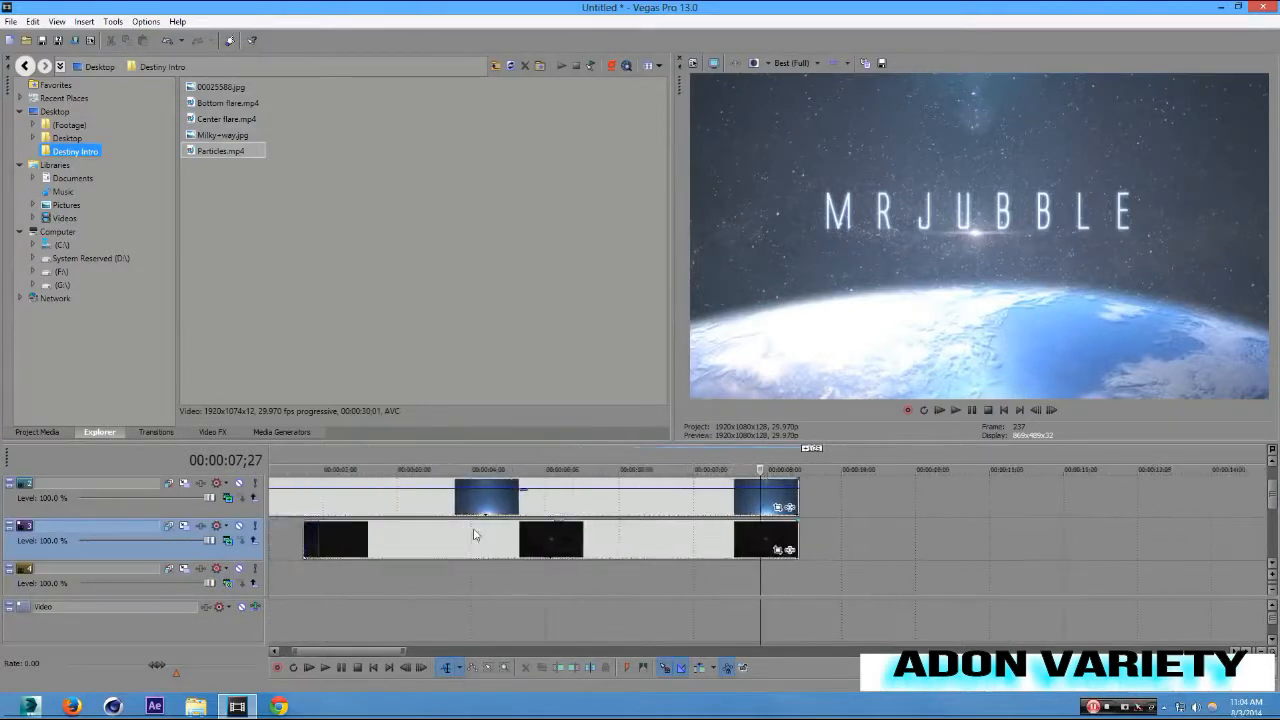
click(229, 583)
click(268, 402)
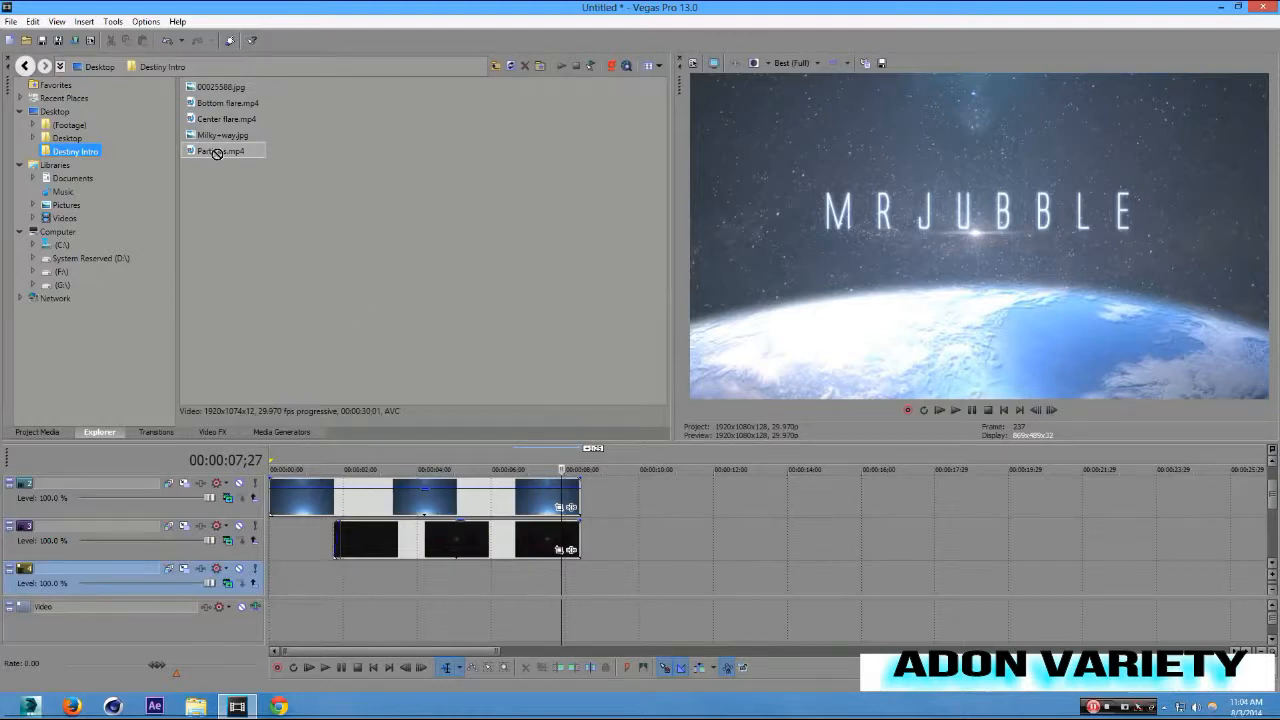
mouse_move(217, 153)
mouse_down()
mouse_move(345, 591)
mouse_move(336, 572)
mouse_up()
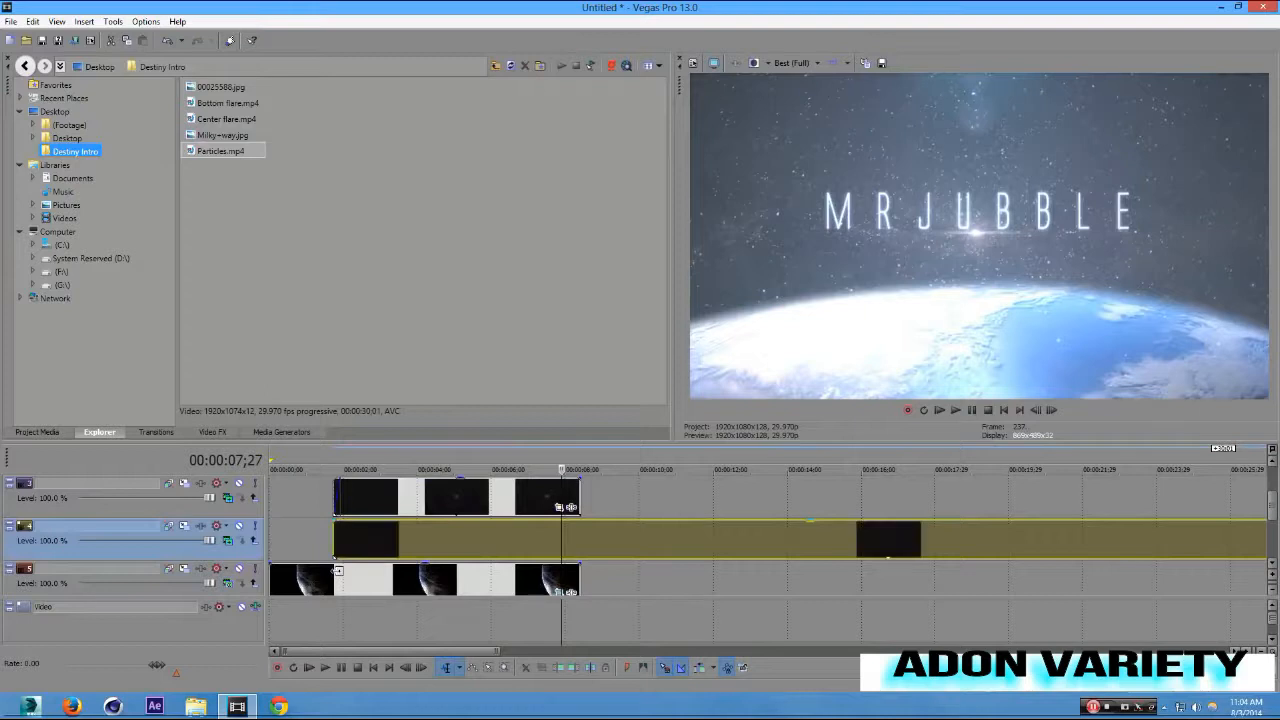
scroll(512, 546, down, 3)
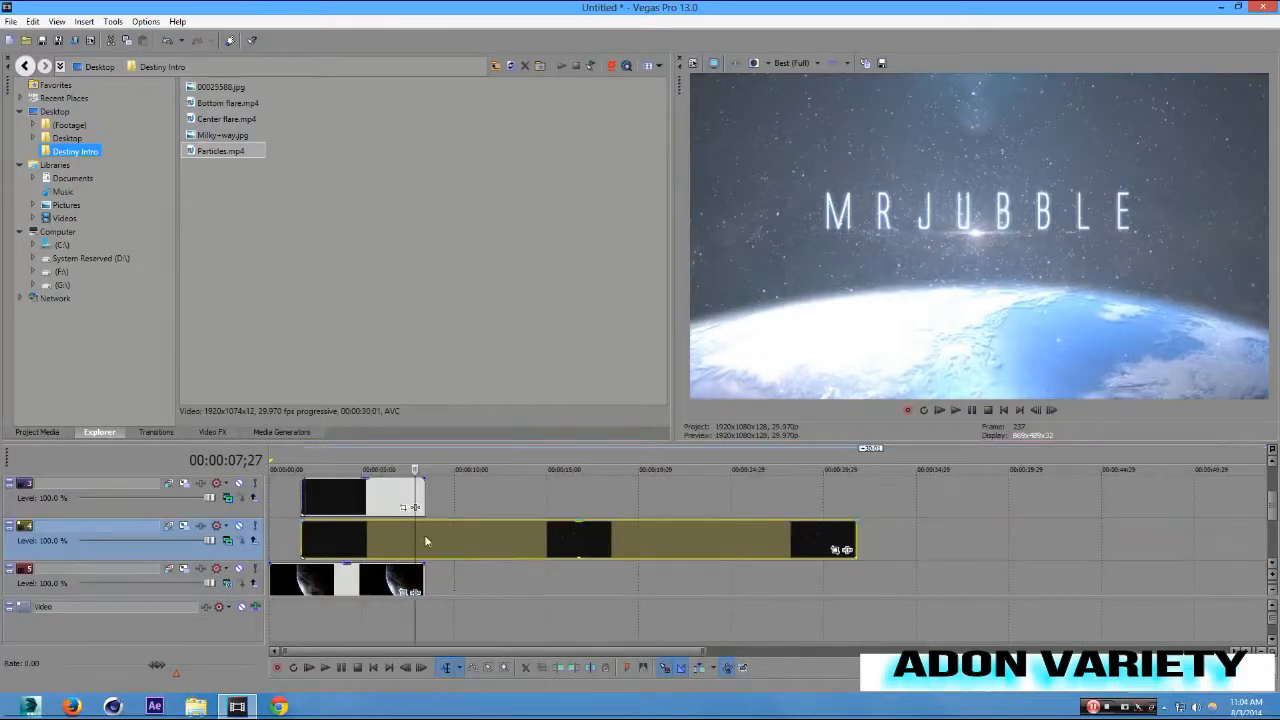
Preview the particles with the title and trim the start of the Particles event to 00:00:03;26.
click(316, 543)
key(space)
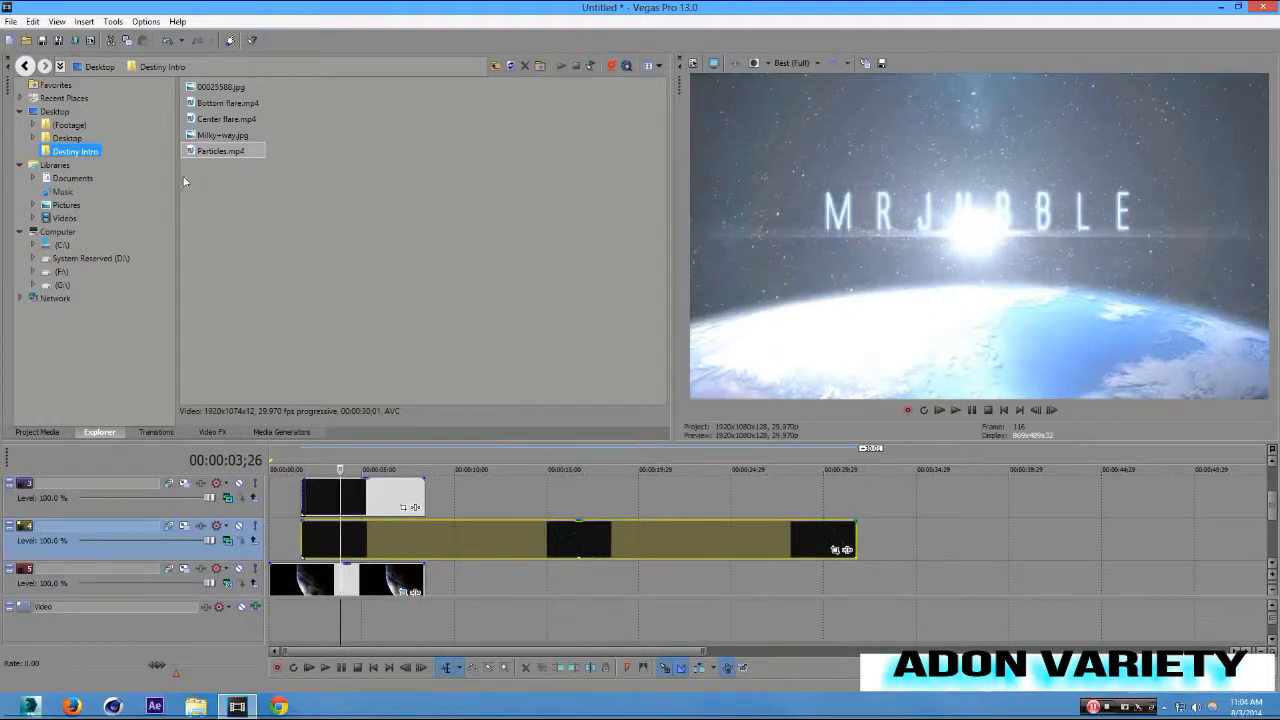
drag(303, 538, 338, 540)
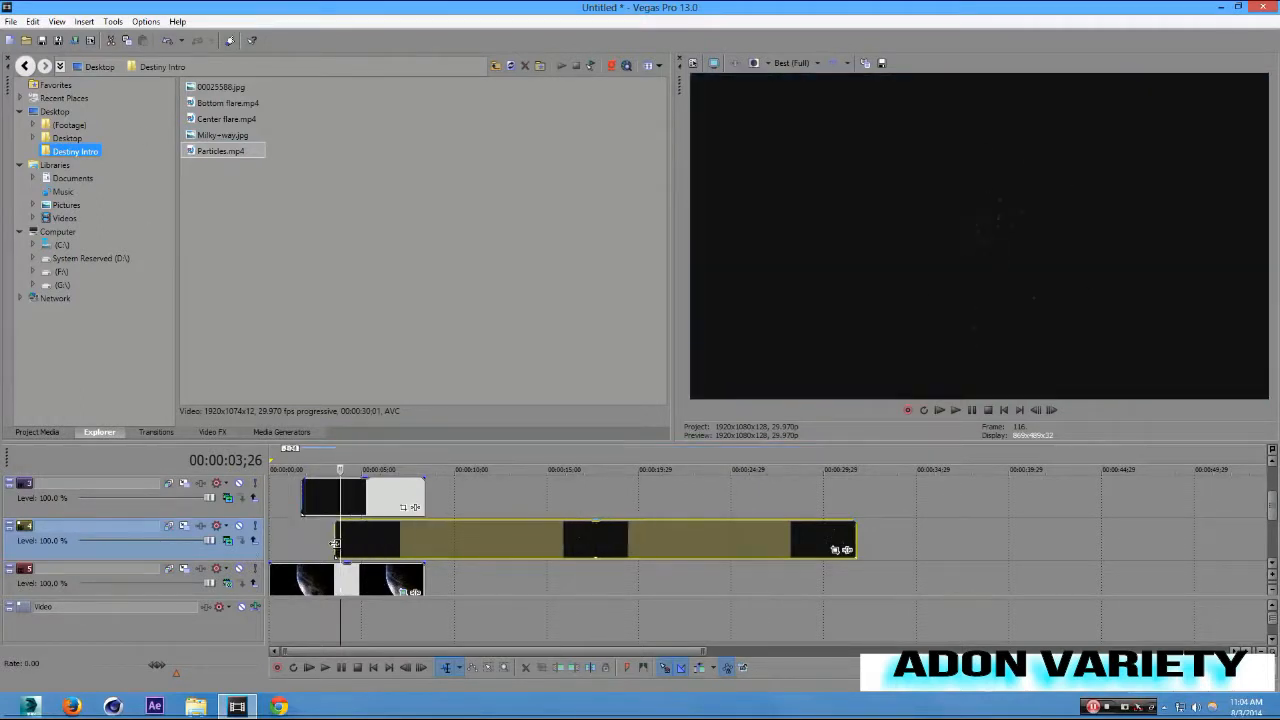
scroll(307, 532, up, 3)
scroll(308, 538, down, 3)
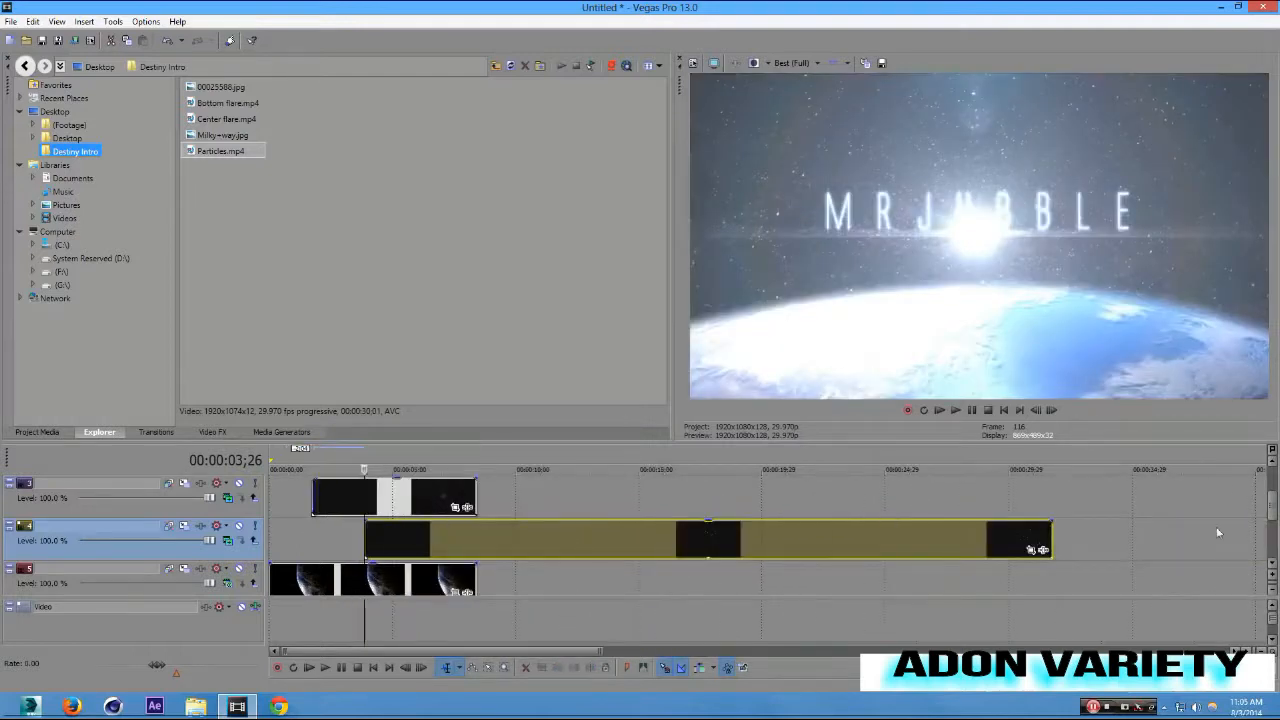
drag(1271, 508, 1271, 497)
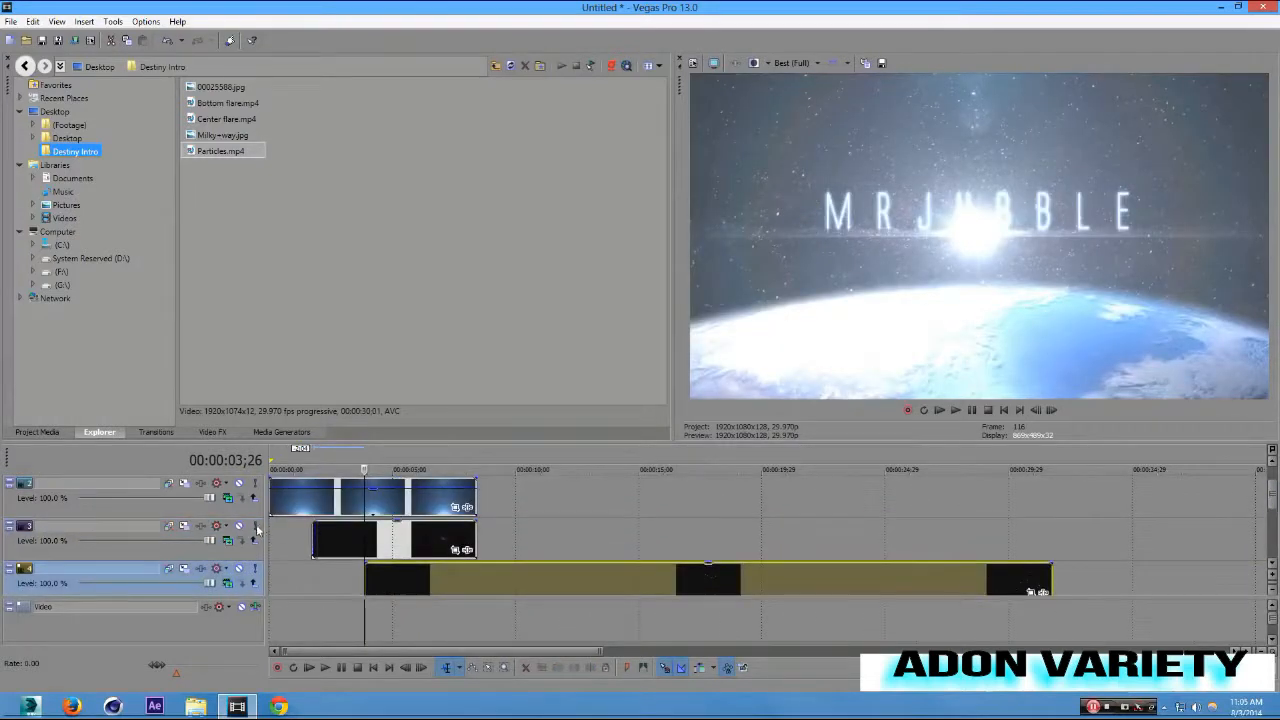
Start the Particles event at about 00:00:00;19 with a fade-in, and trim its end to the end of the other layers' events.
drag(410, 591, 305, 567)
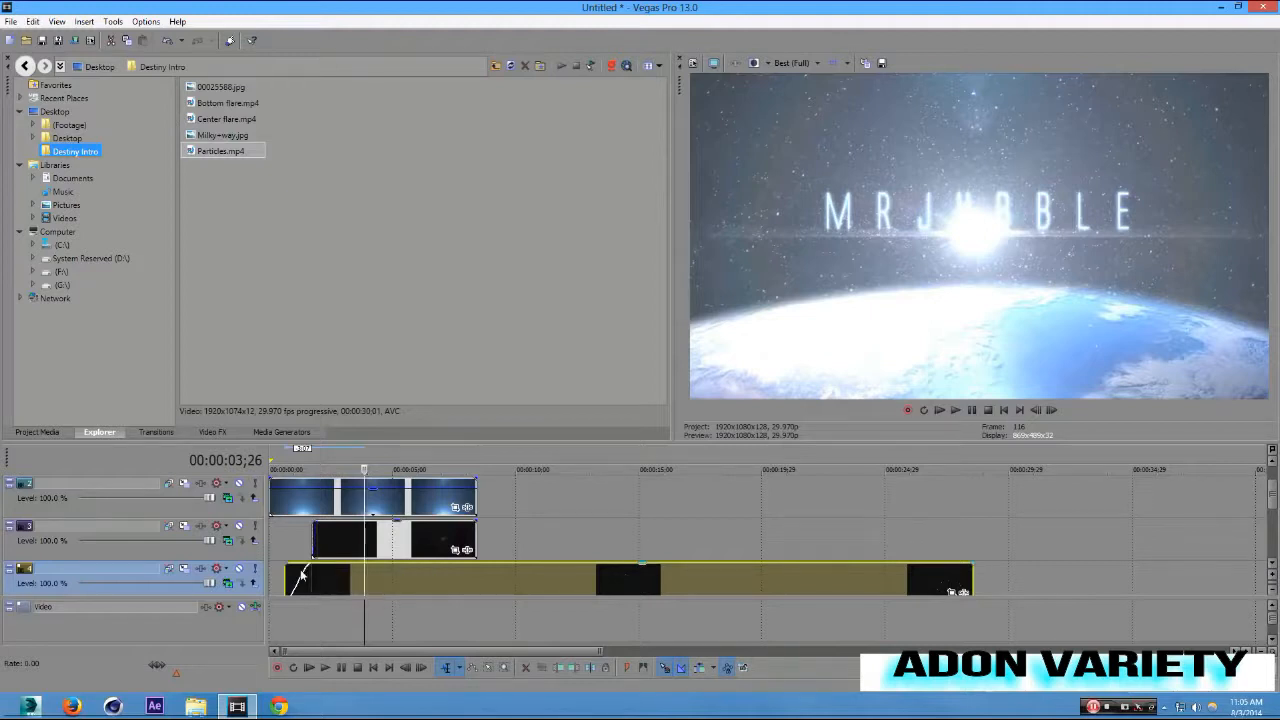
scroll(301, 577, down, 4)
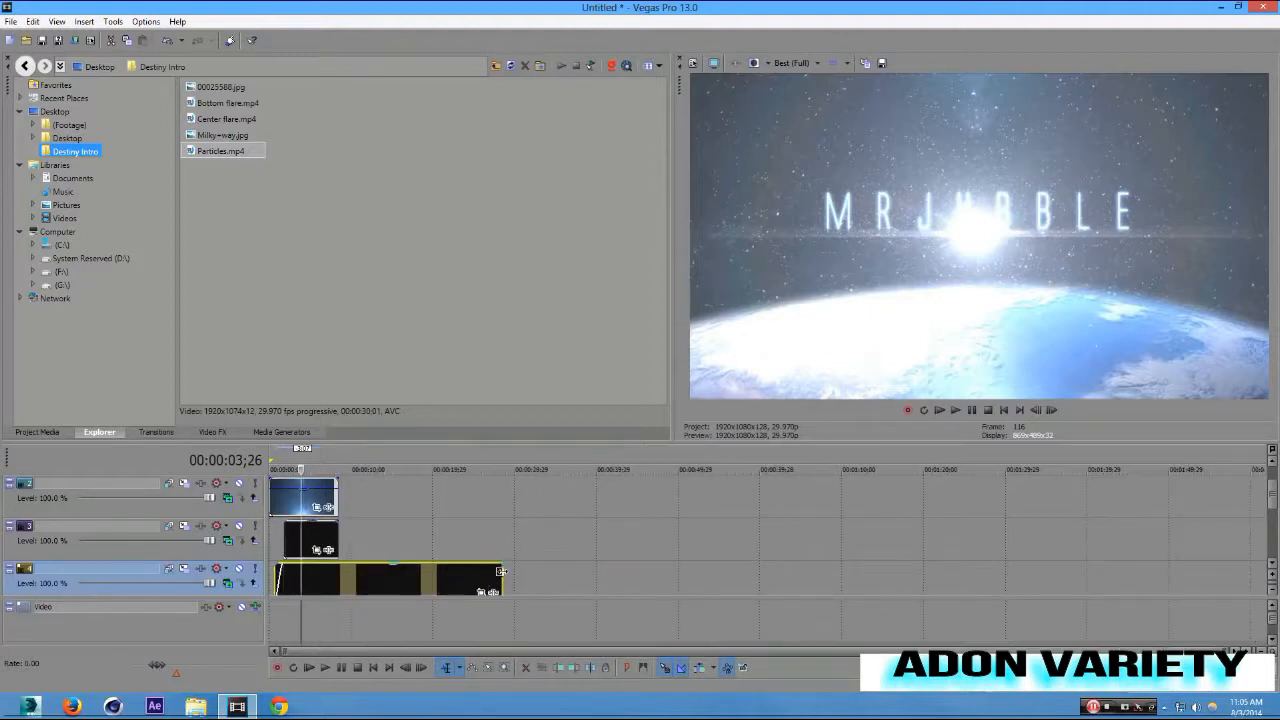
drag(500, 572, 338, 572)
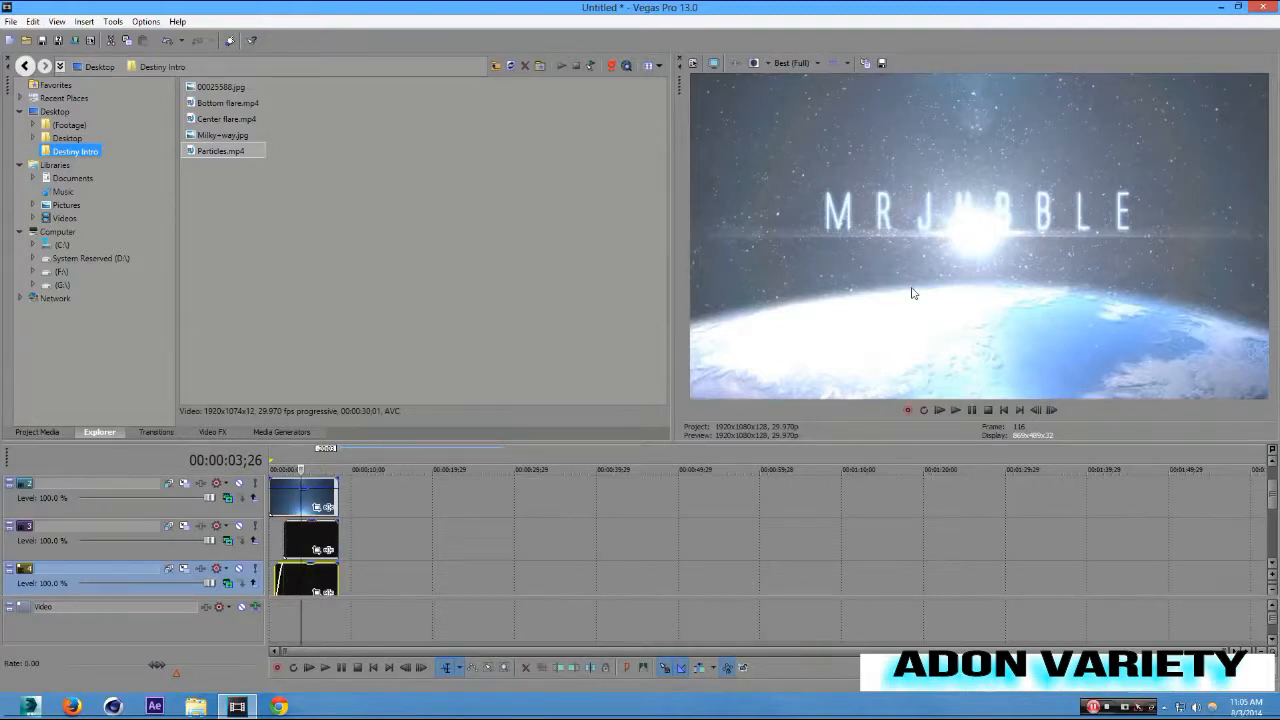
Examine the composite frame by frame from the project start to 00:00:01;19, checking how the particles fade in.
click(272, 453)
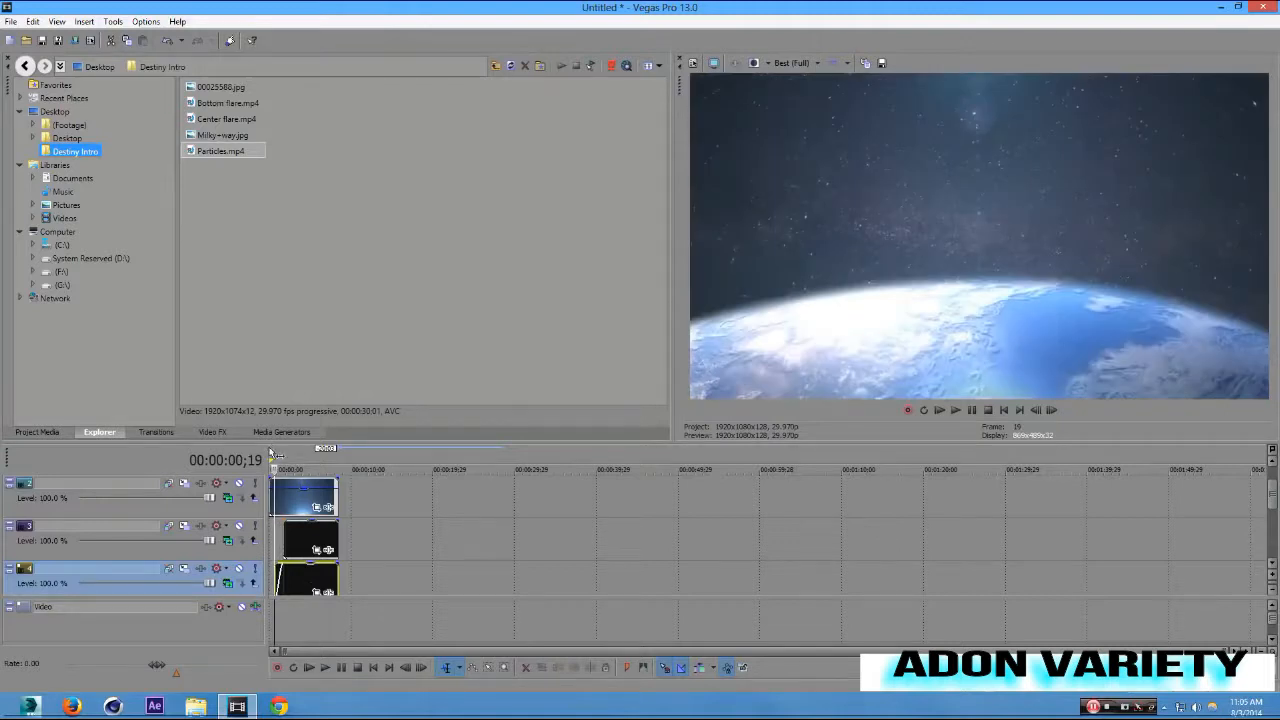
click(270, 450)
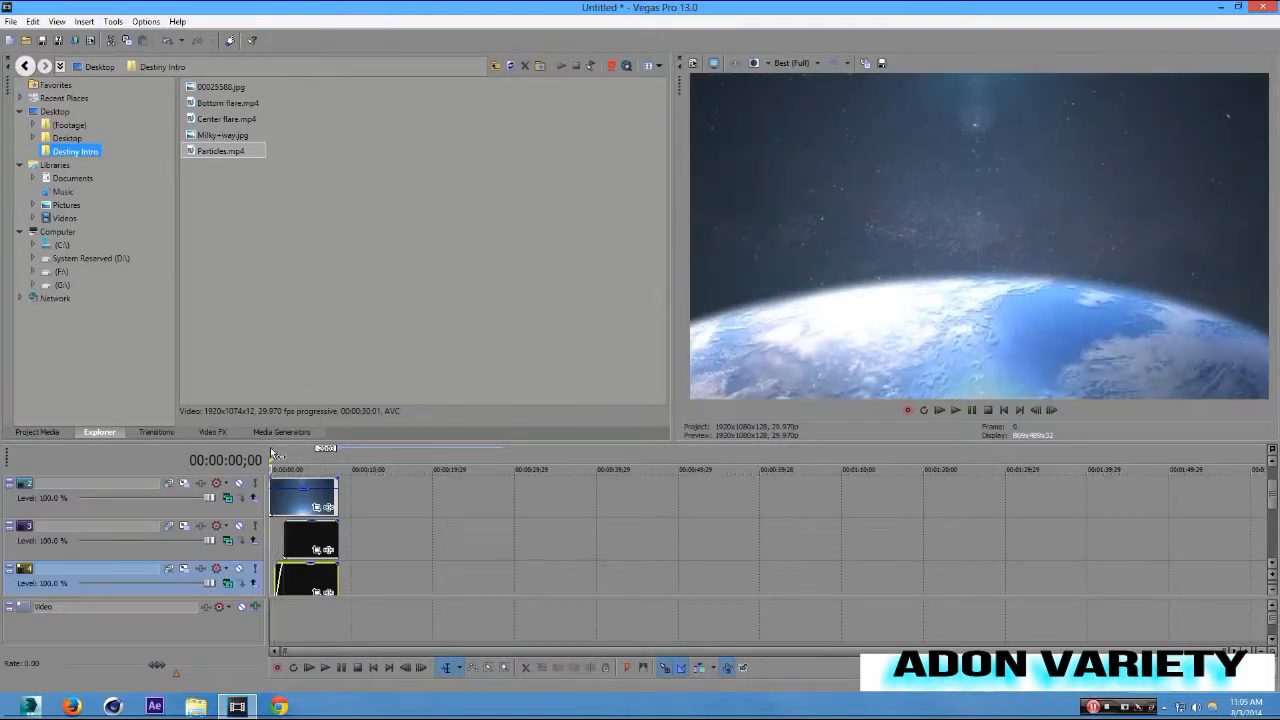
click(419, 667)
click(419, 667)
click(419, 667)
click(419, 667)
click(419, 667)
click(419, 667)
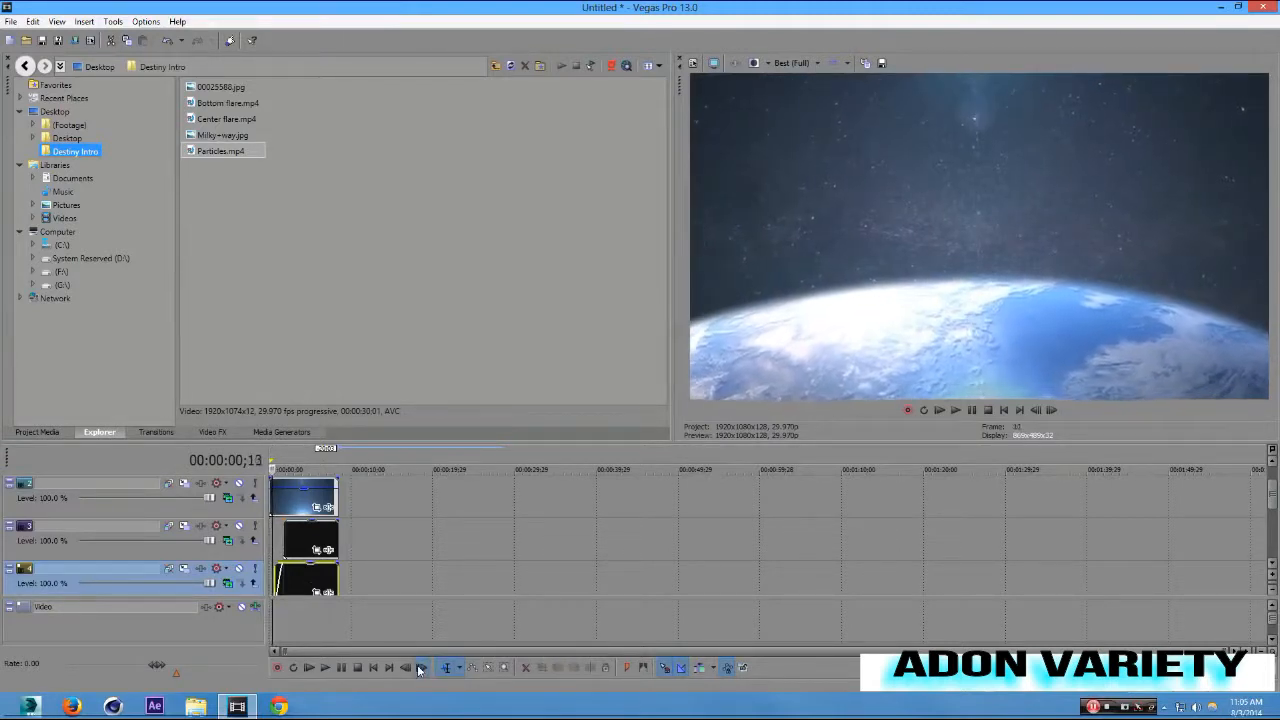
click(419, 667)
click(419, 667)
click(419, 667)
click(419, 667)
click(419, 667)
click(419, 667)
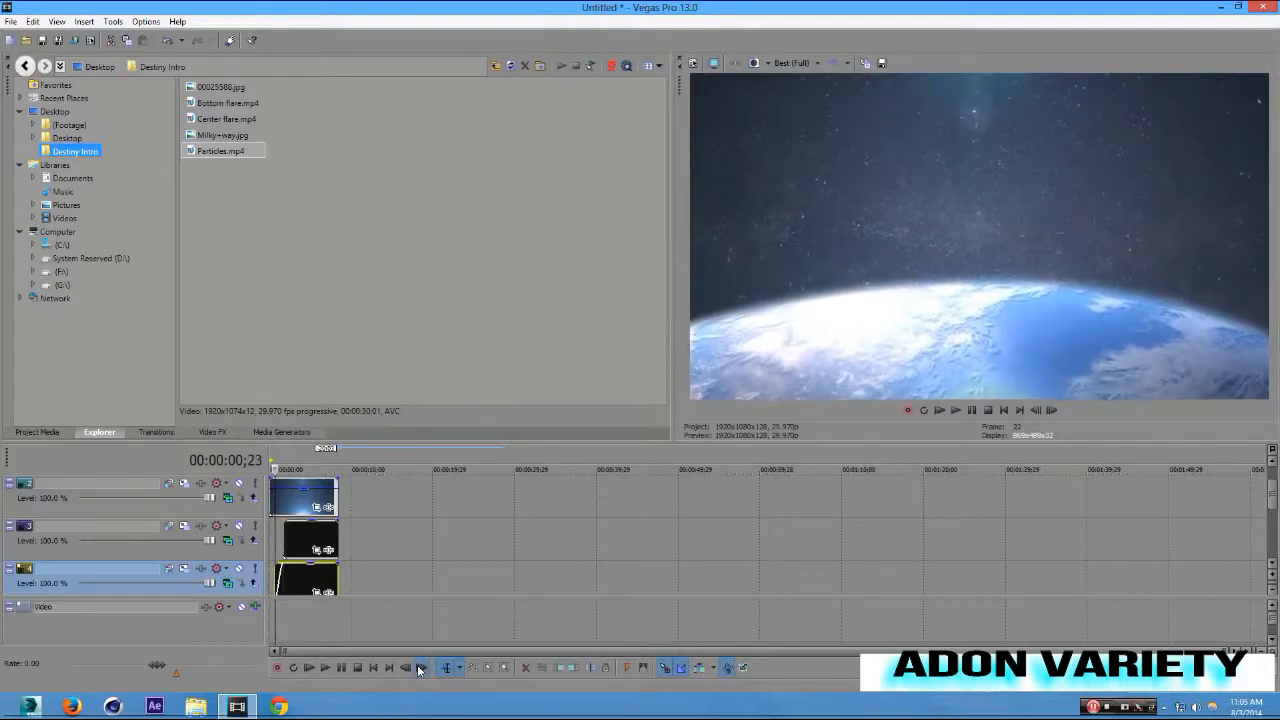
click(419, 667)
click(419, 667)
click(419, 667)
click(419, 667)
click(419, 667)
click(419, 667)
click(419, 667)
click(419, 667)
click(419, 667)
click(419, 667)
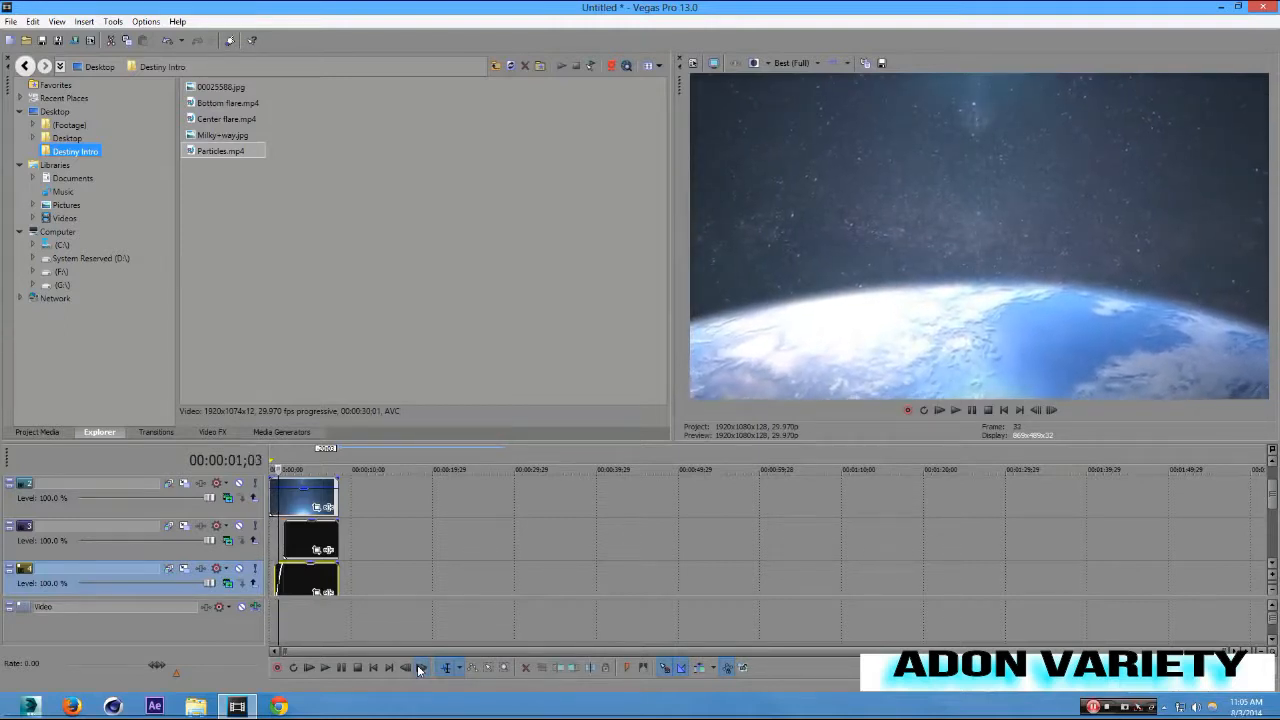
click(419, 667)
click(419, 667)
click(418, 666)
click(418, 666)
click(418, 666)
click(418, 666)
click(418, 666)
click(418, 666)
click(418, 666)
click(418, 666)
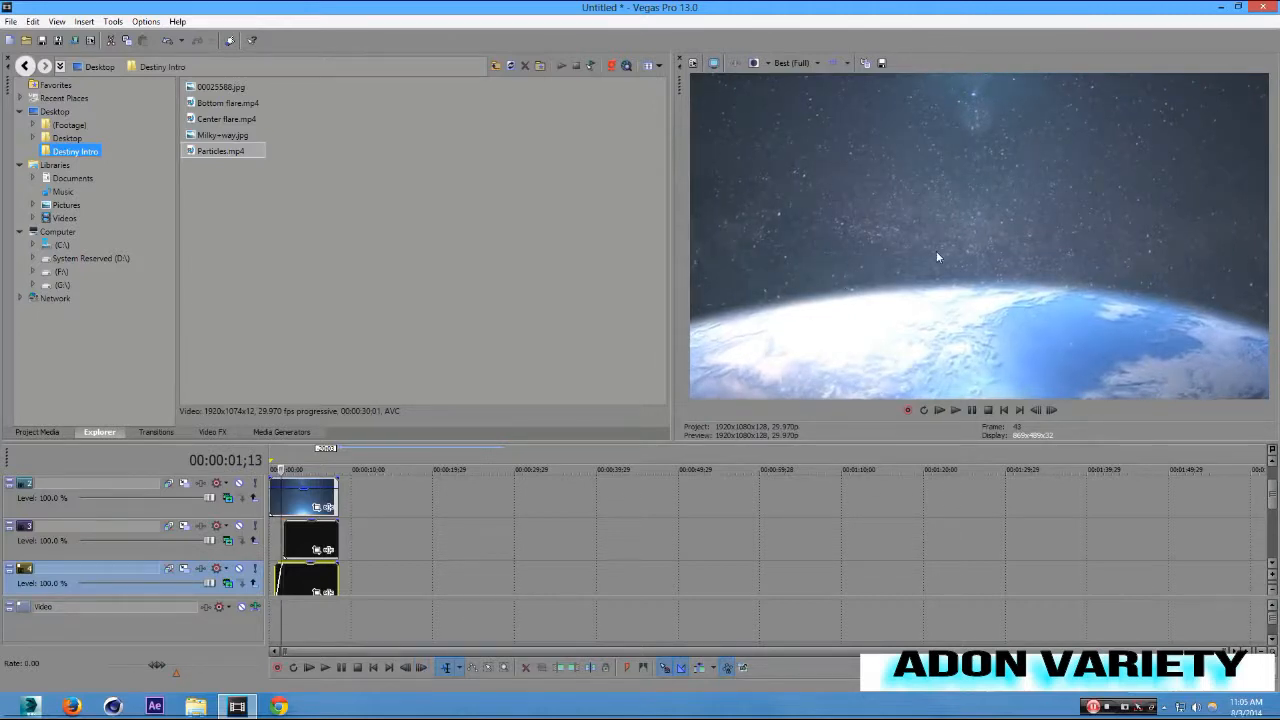
click(418, 667)
click(418, 667)
click(418, 667)
click(418, 667)
click(418, 667)
click(418, 667)
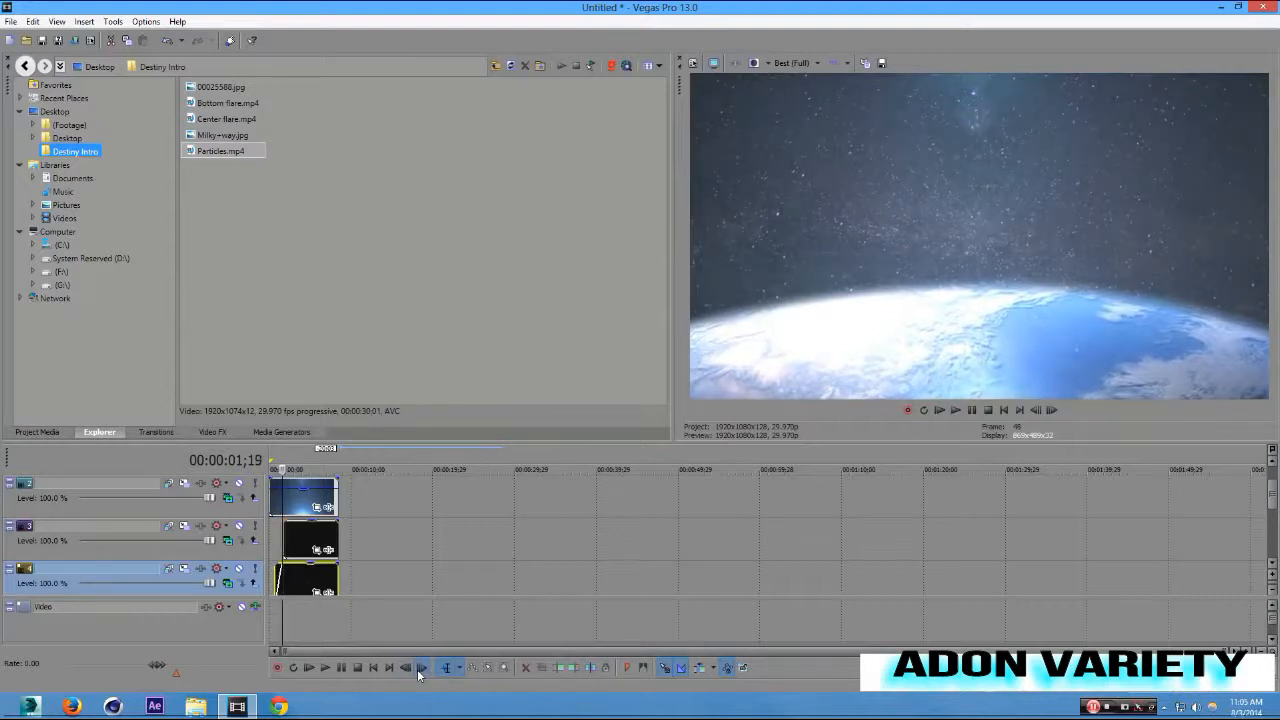
Examine the composite frame by frame from 00:00:01;19 to 00:00:05;06, checking how the title, center flare and particles play together.
click(418, 667)
click(418, 667)
click(418, 667)
click(418, 667)
click(418, 667)
click(418, 667)
click(418, 667)
click(418, 667)
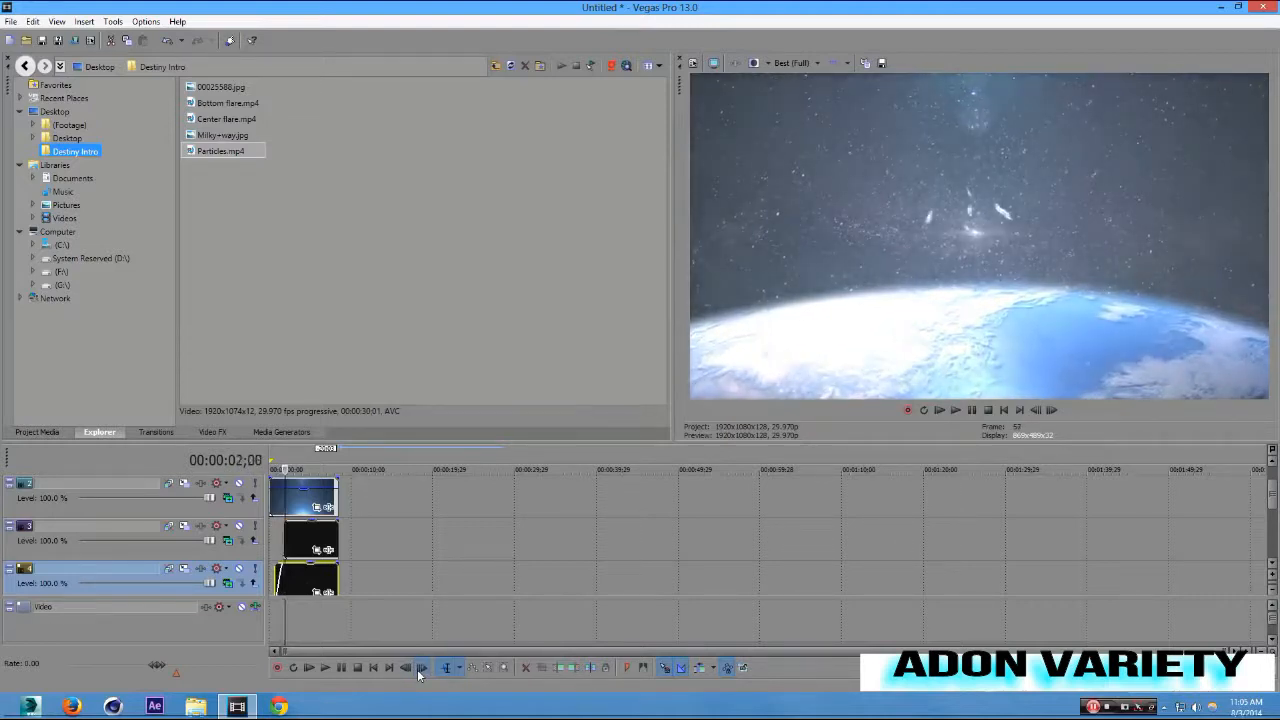
click(418, 667)
click(418, 667)
click(418, 667)
click(418, 667)
click(418, 667)
click(418, 667)
click(418, 667)
click(418, 667)
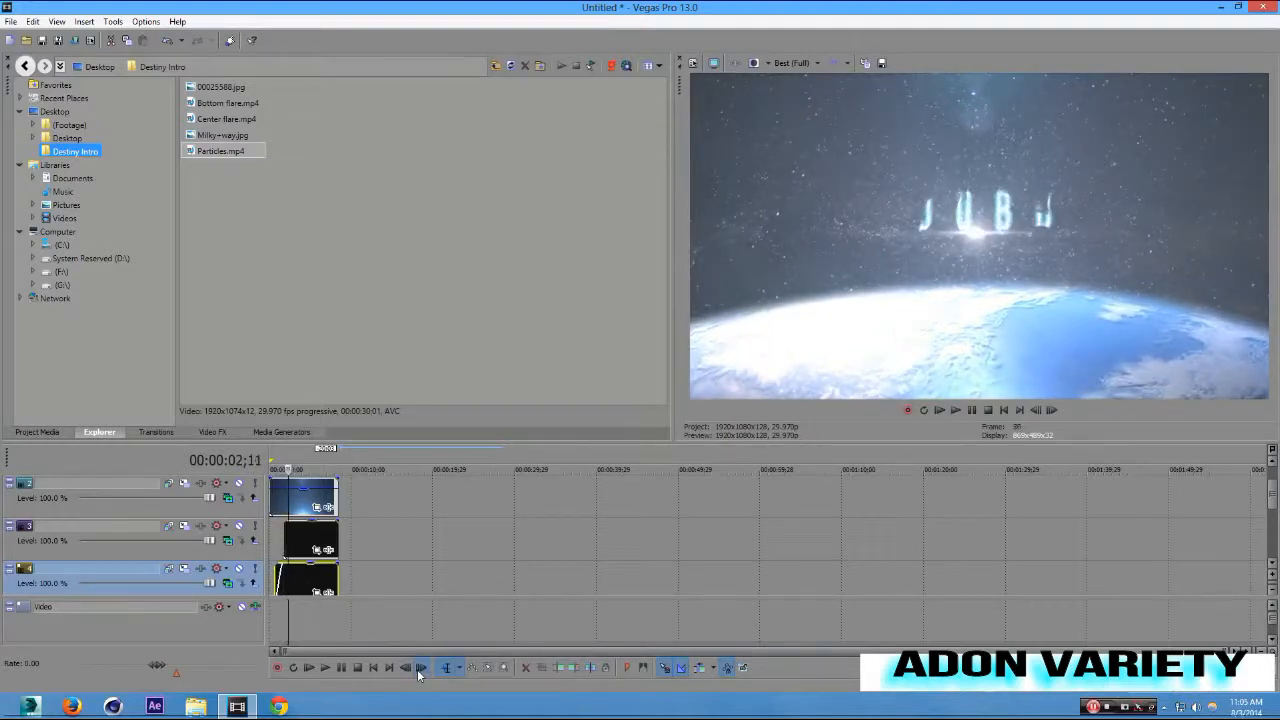
click(418, 667)
click(418, 667)
click(418, 667)
click(418, 667)
click(418, 667)
click(418, 667)
click(418, 667)
click(418, 667)
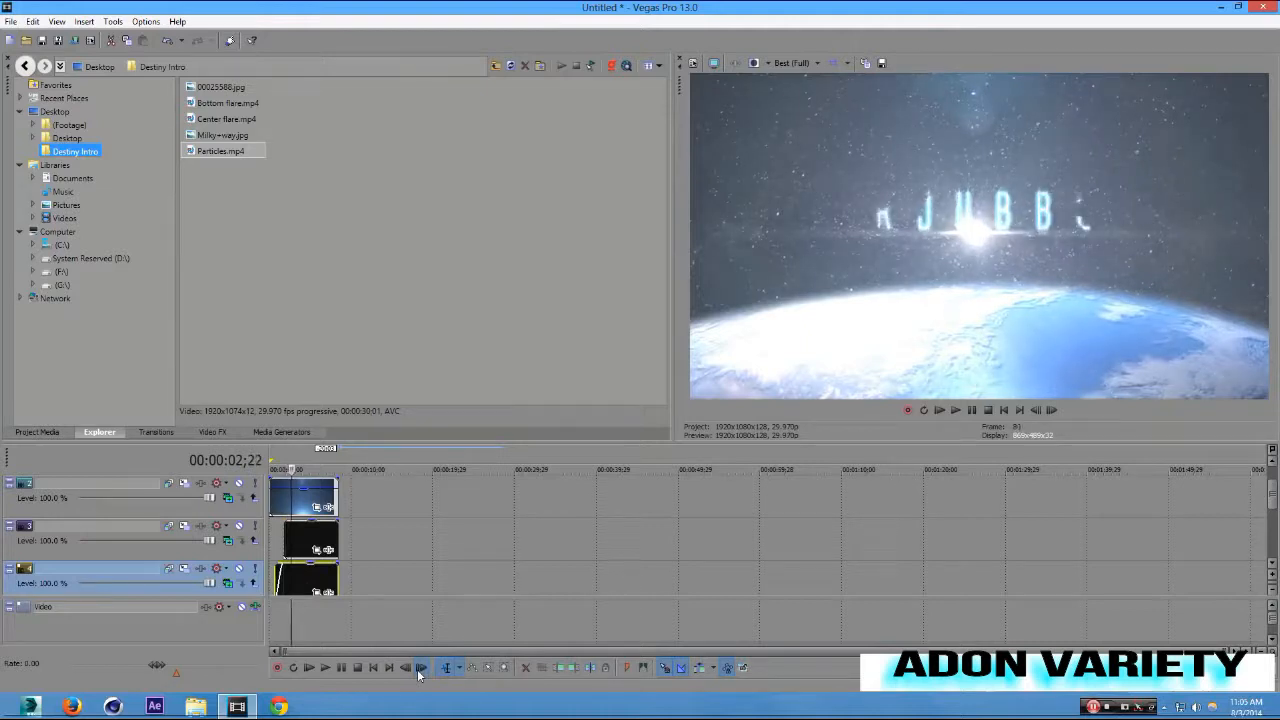
click(418, 667)
click(418, 667)
click(418, 667)
click(418, 667)
click(418, 667)
click(418, 667)
click(418, 667)
click(418, 667)
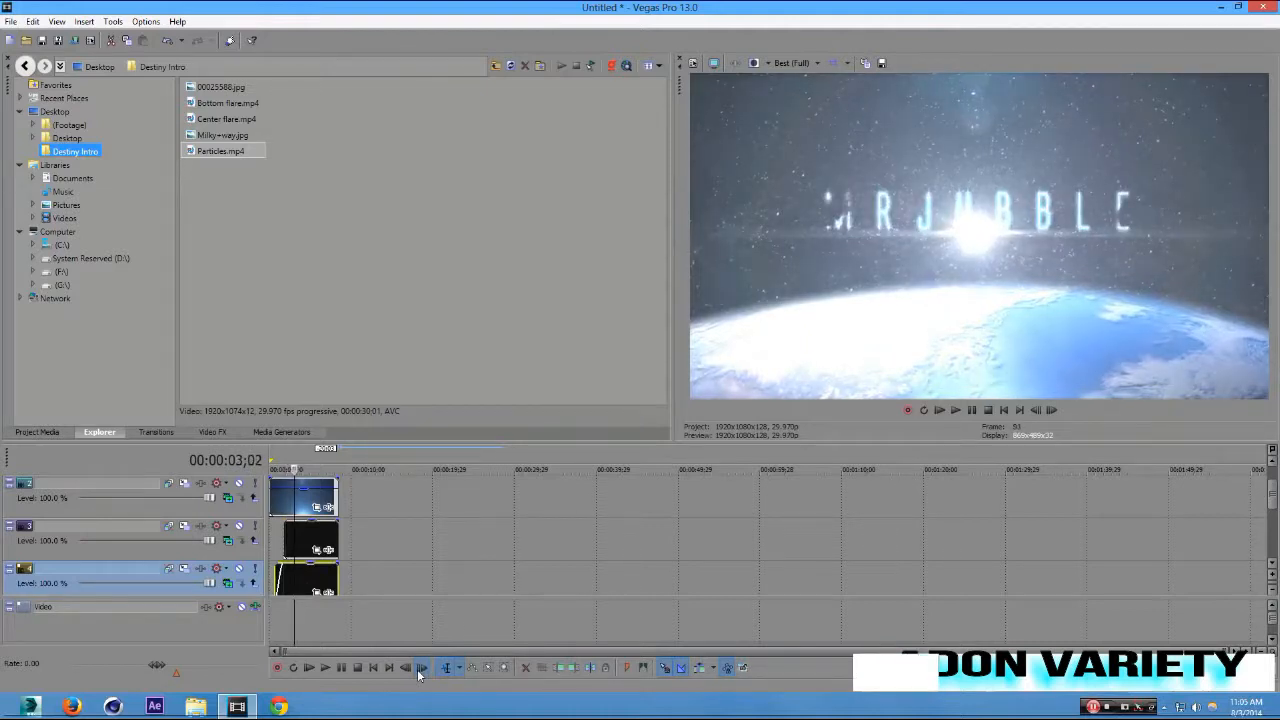
click(418, 667)
click(418, 667)
click(418, 667)
click(418, 667)
click(418, 667)
click(418, 667)
click(418, 667)
click(418, 667)
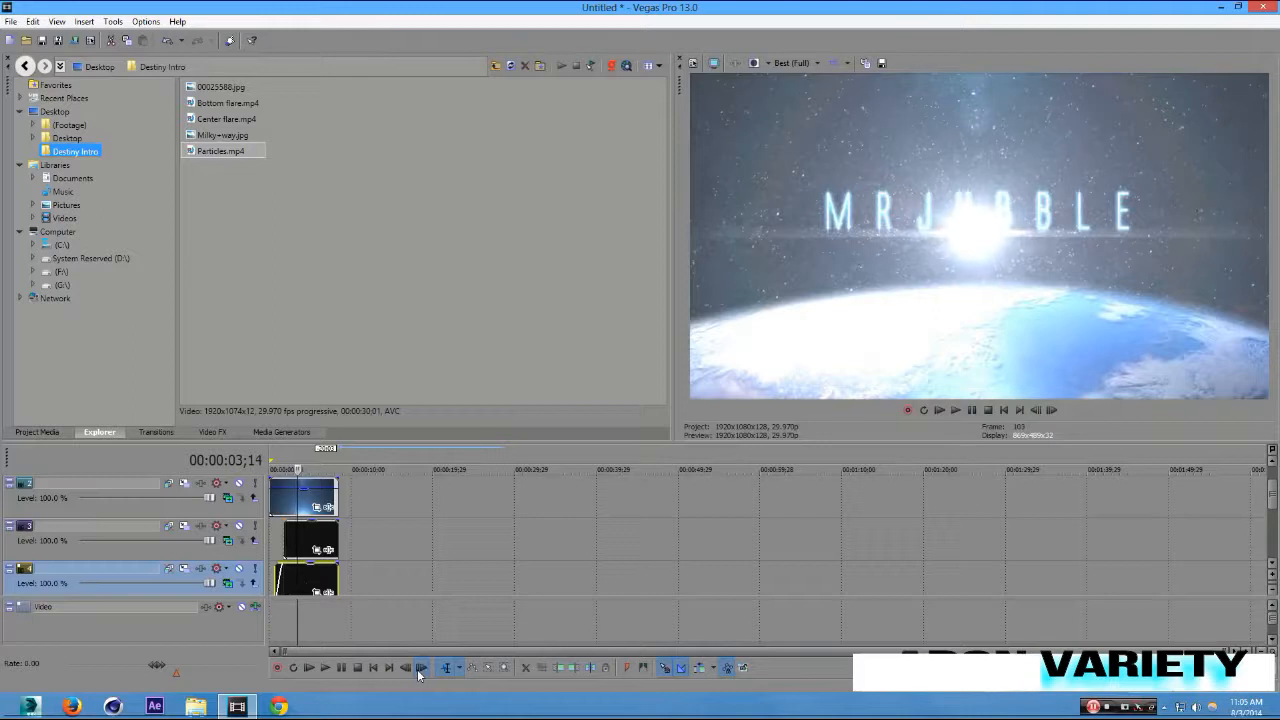
click(418, 667)
click(418, 667)
click(418, 667)
click(418, 667)
click(418, 667)
click(418, 667)
click(418, 667)
click(418, 667)
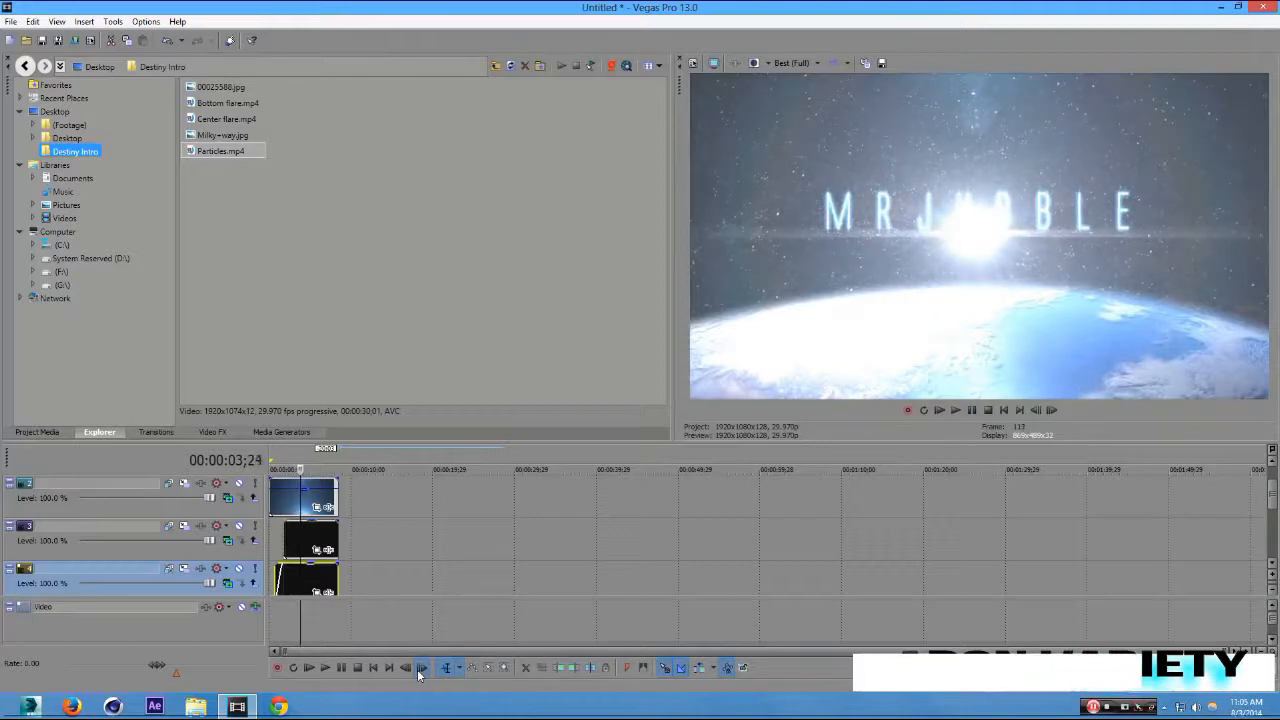
click(418, 667)
click(418, 667)
click(418, 667)
click(418, 667)
click(418, 667)
click(418, 667)
click(418, 667)
click(418, 667)
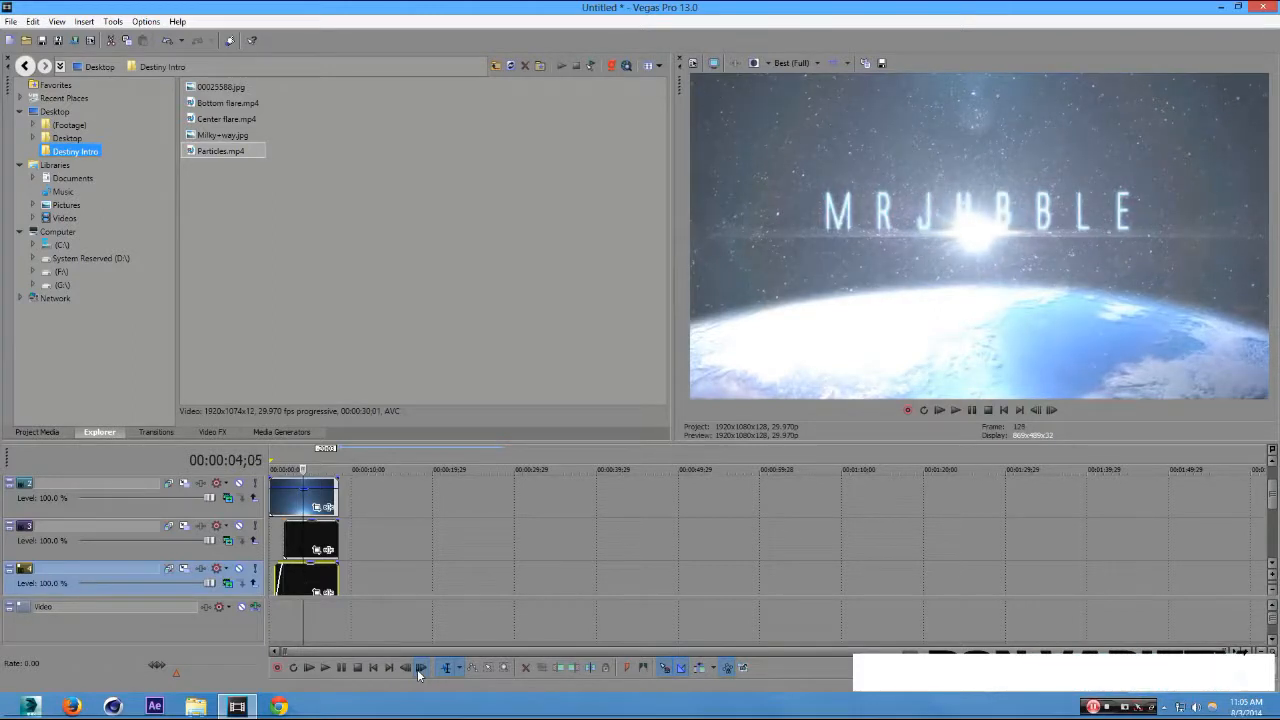
click(418, 667)
click(418, 667)
click(418, 667)
click(418, 667)
click(418, 667)
click(418, 667)
click(418, 667)
click(418, 667)
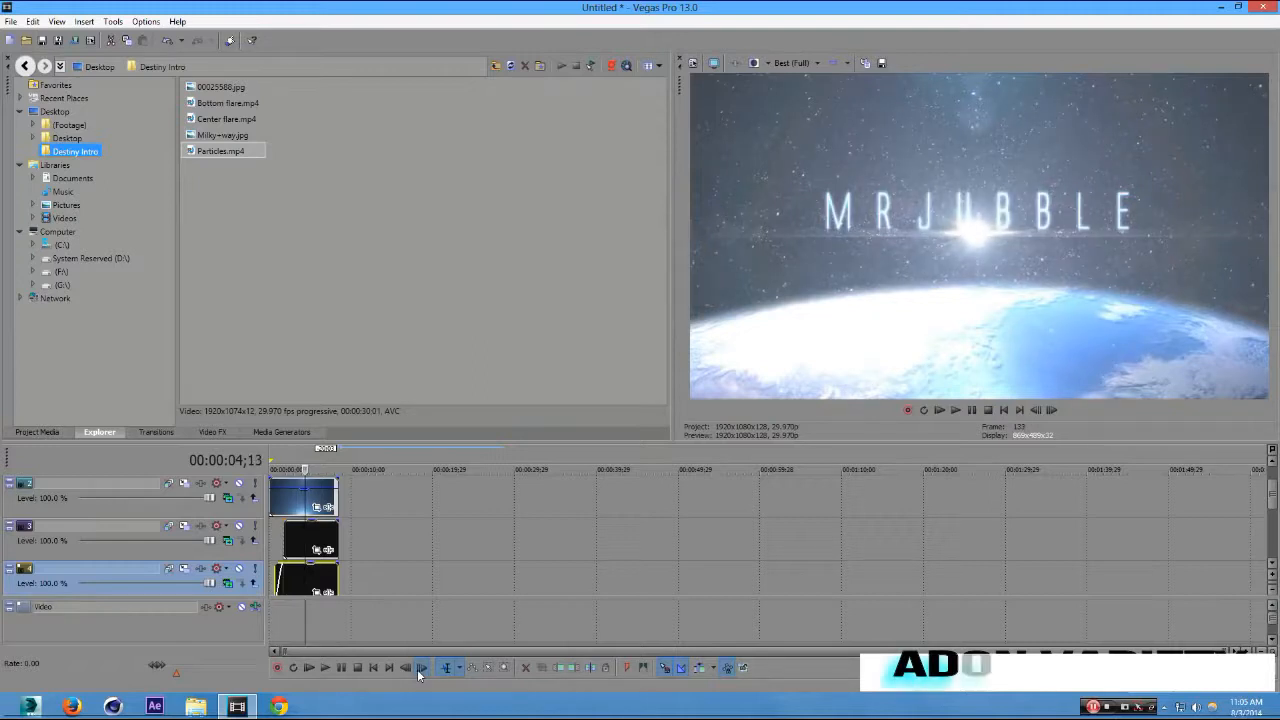
click(418, 667)
click(418, 667)
click(418, 667)
click(418, 667)
click(418, 667)
click(418, 667)
click(418, 667)
click(418, 667)
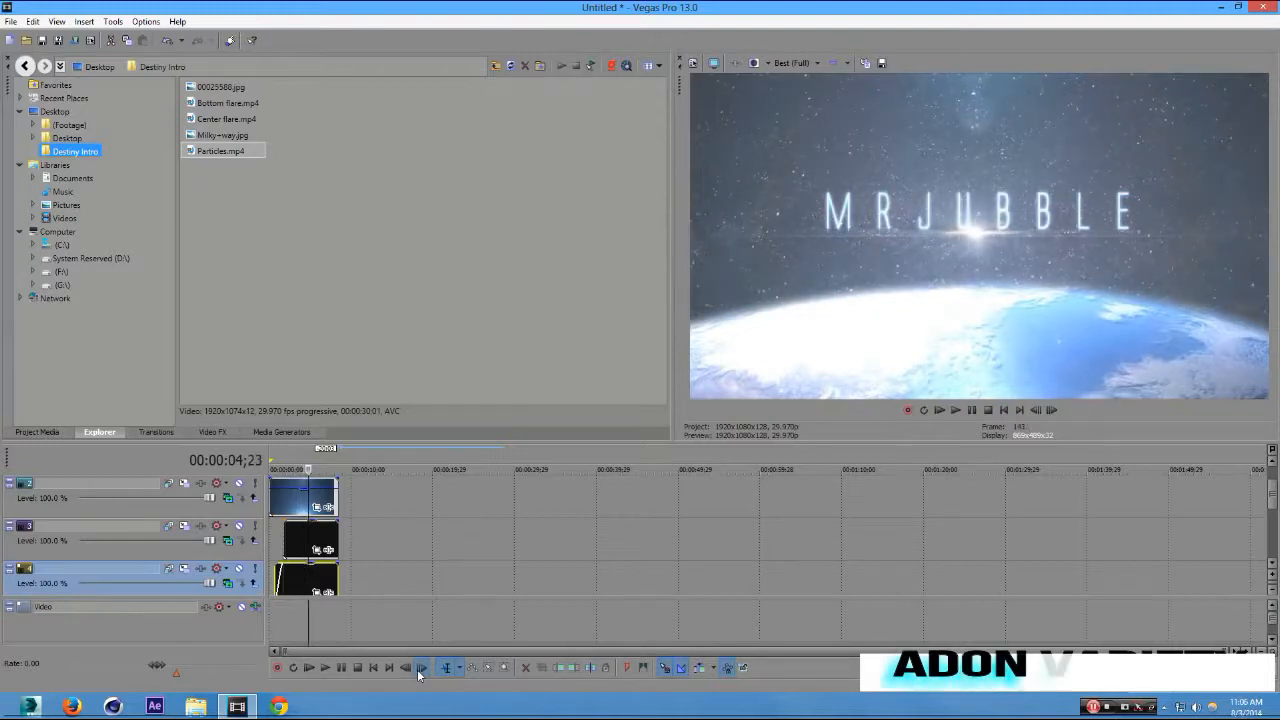
click(418, 667)
click(418, 667)
click(418, 669)
click(418, 669)
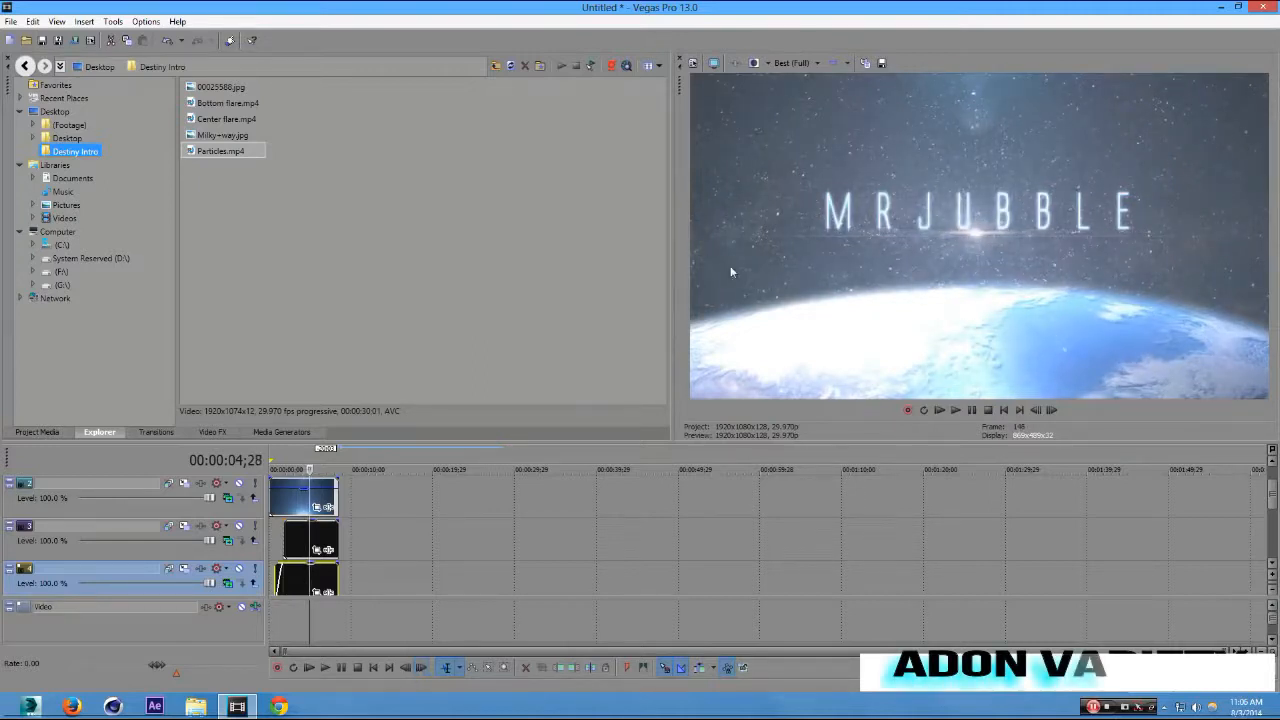
click(418, 667)
click(418, 667)
click(418, 667)
click(418, 667)
click(418, 667)
click(418, 667)
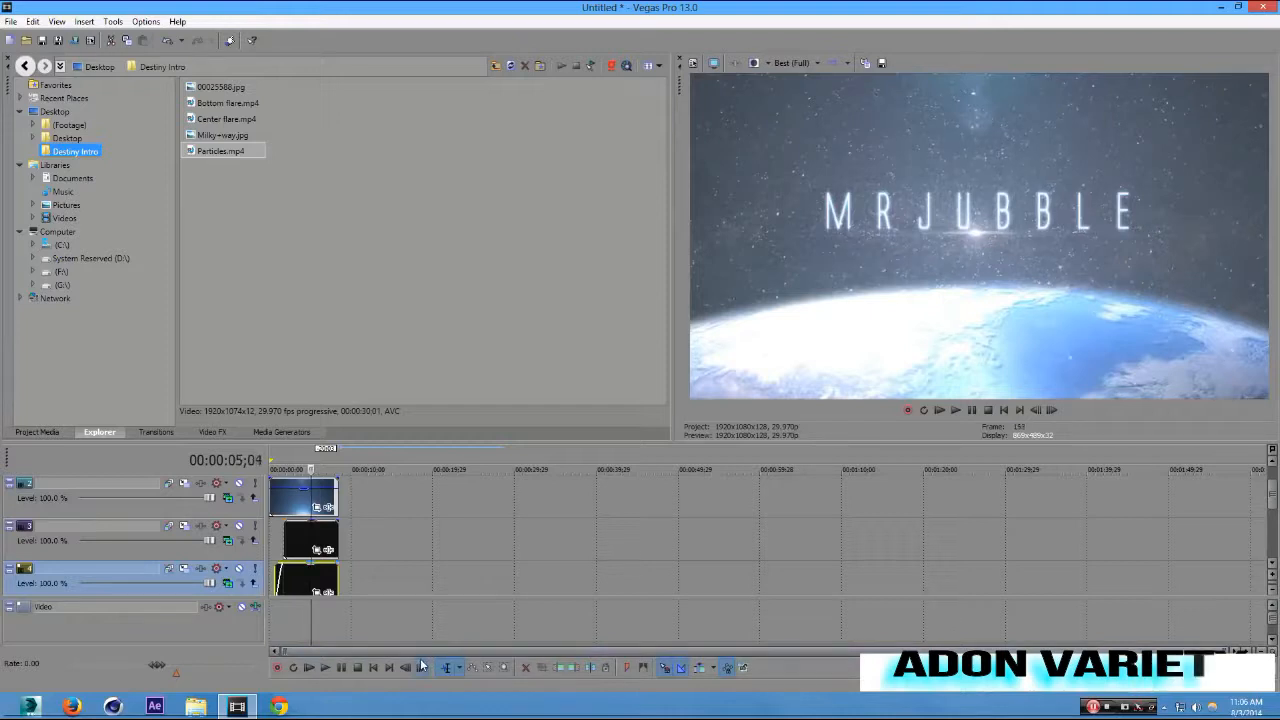
click(418, 667)
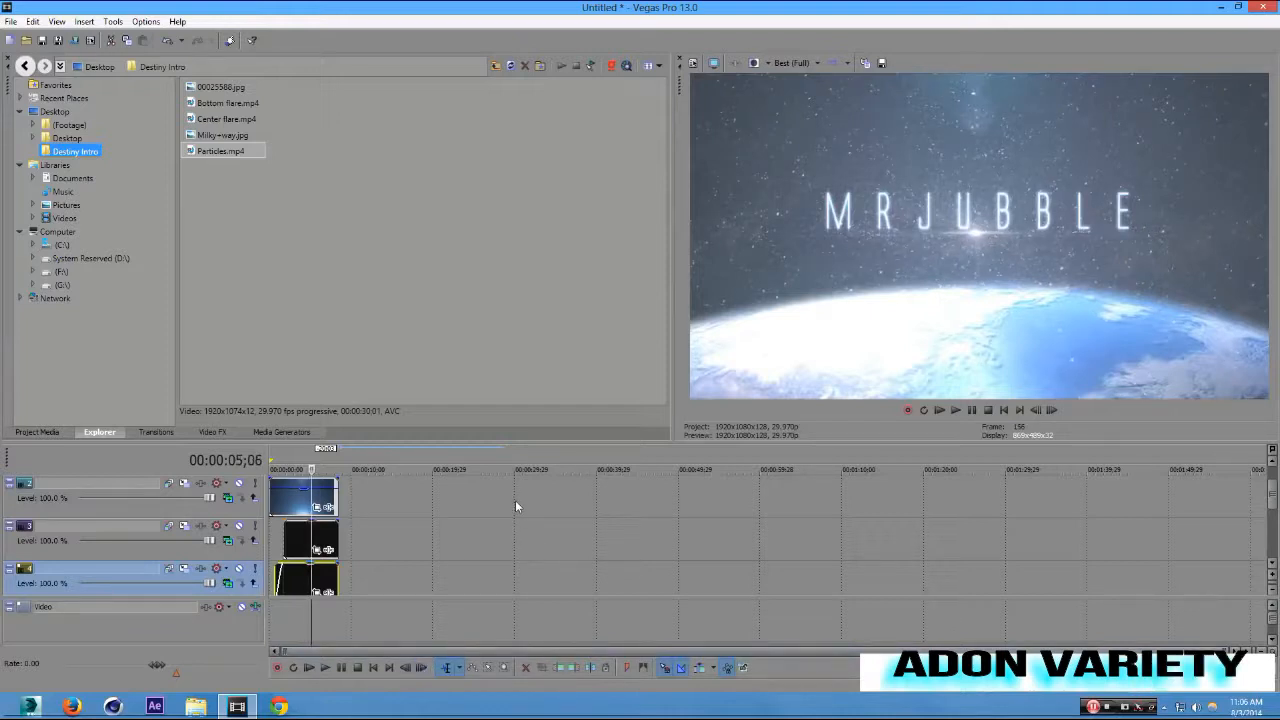
Insert a new video track above all others and place the Elliptical Transparent to Black color gradient on it from the project start.
click(1270, 483)
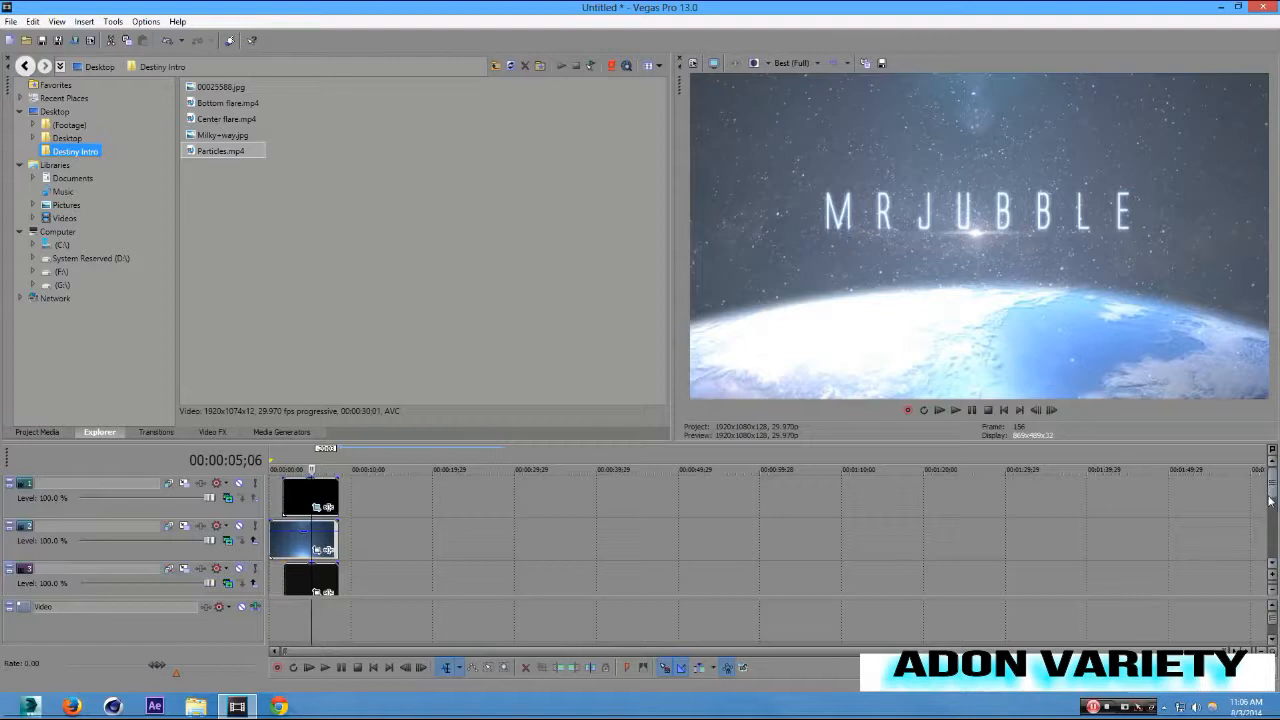
right_click(559, 532)
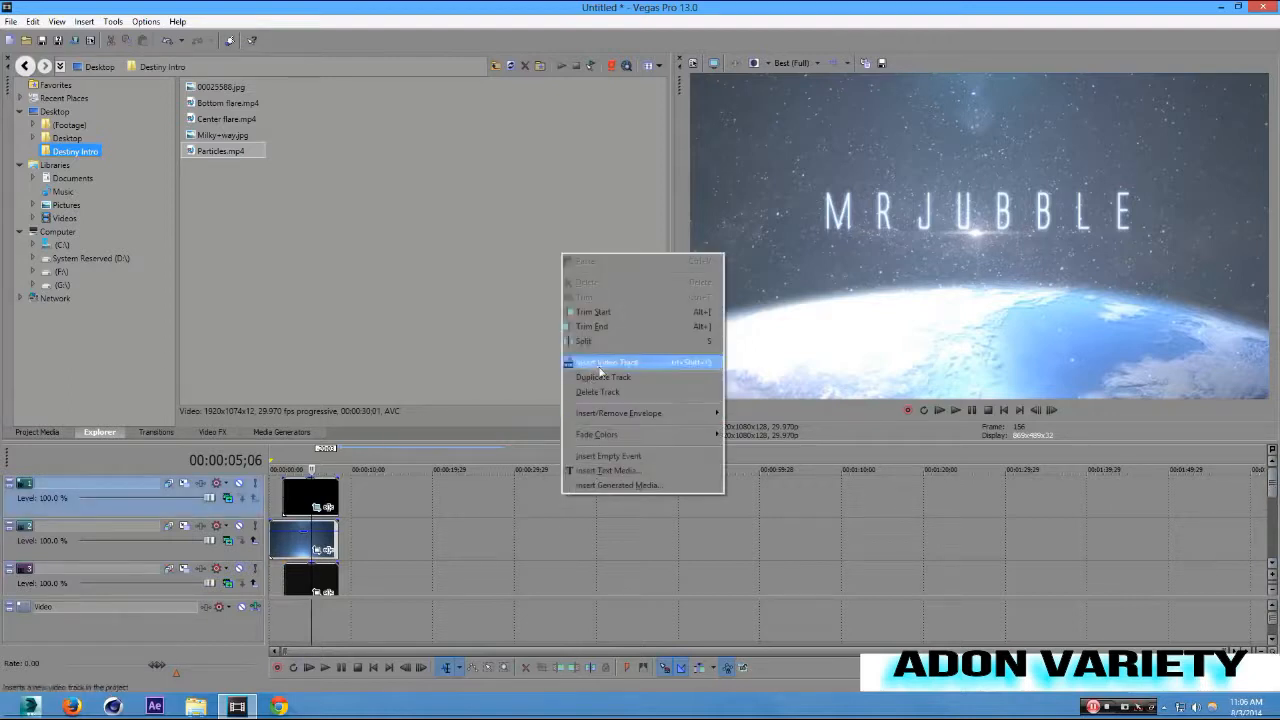
click(600, 362)
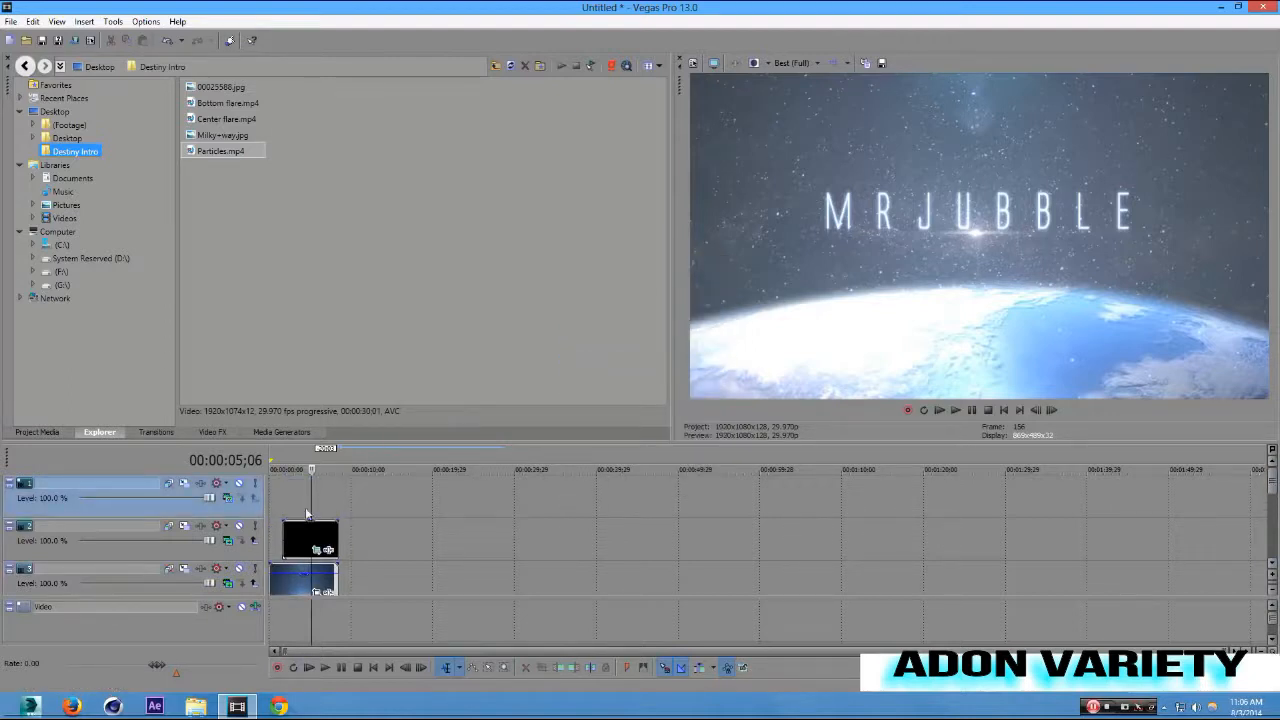
key(ctrl+Home)
click(286, 431)
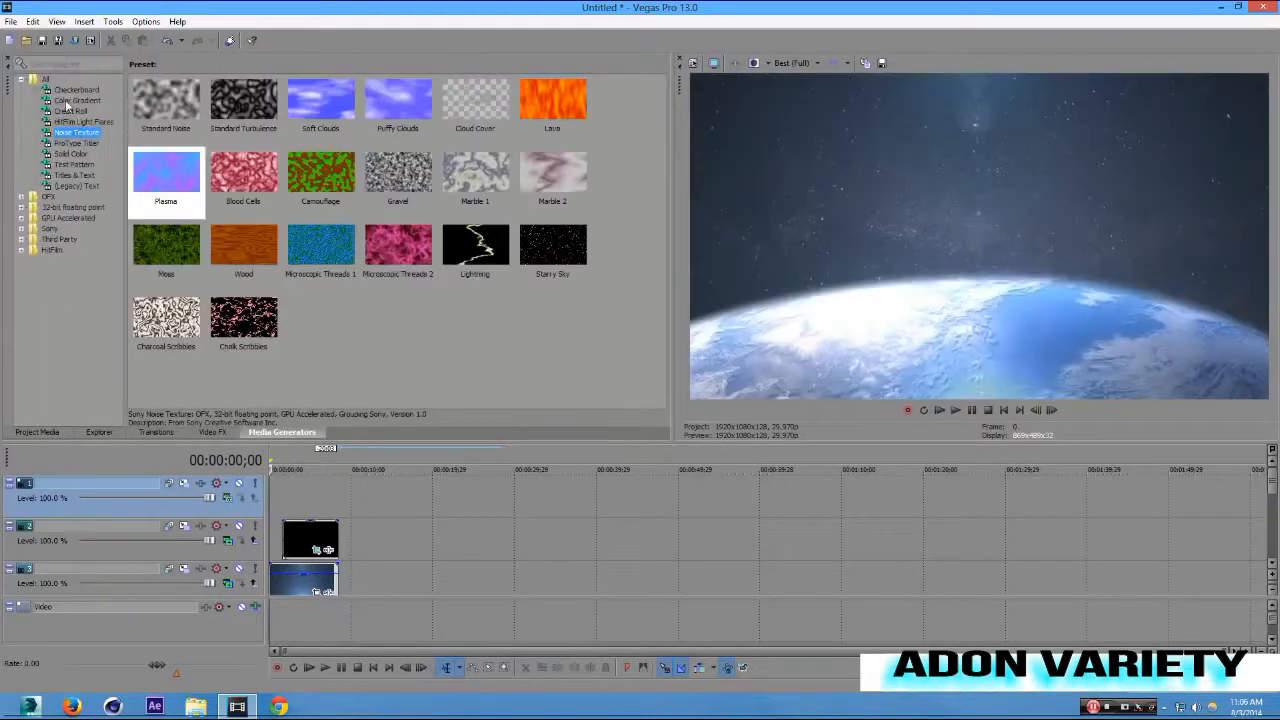
click(77, 101)
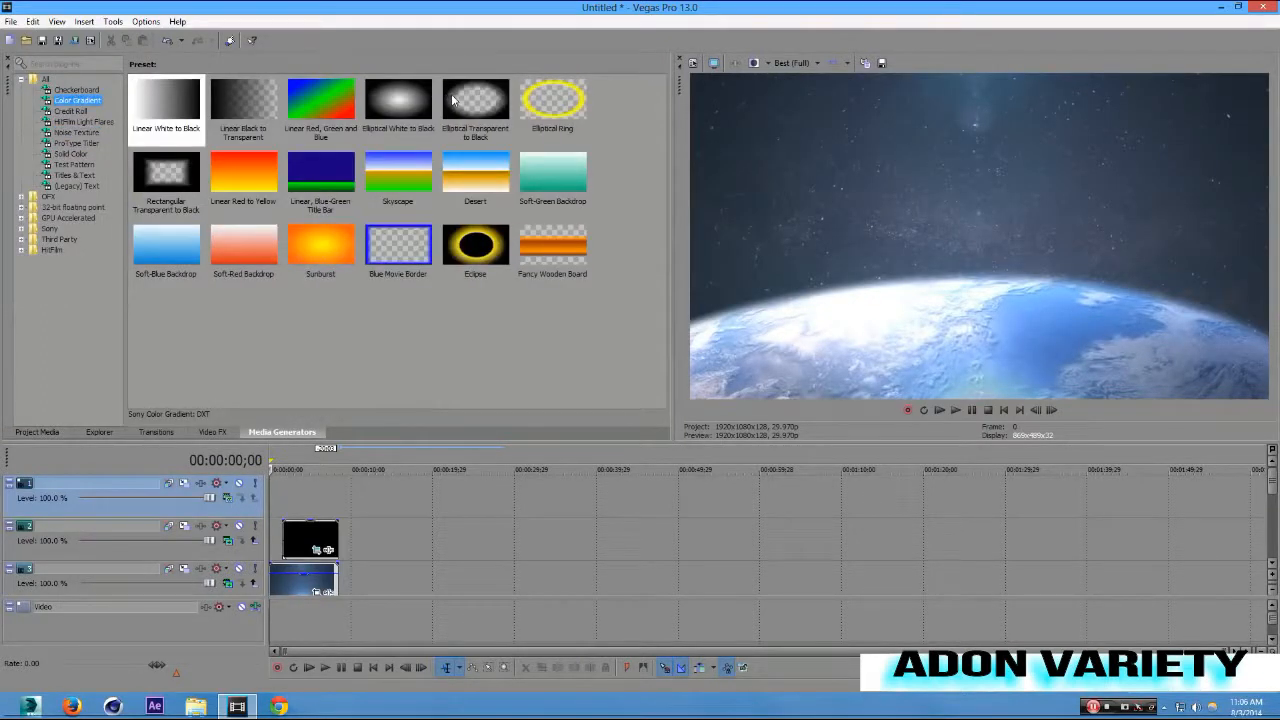
drag(476, 108, 251, 497)
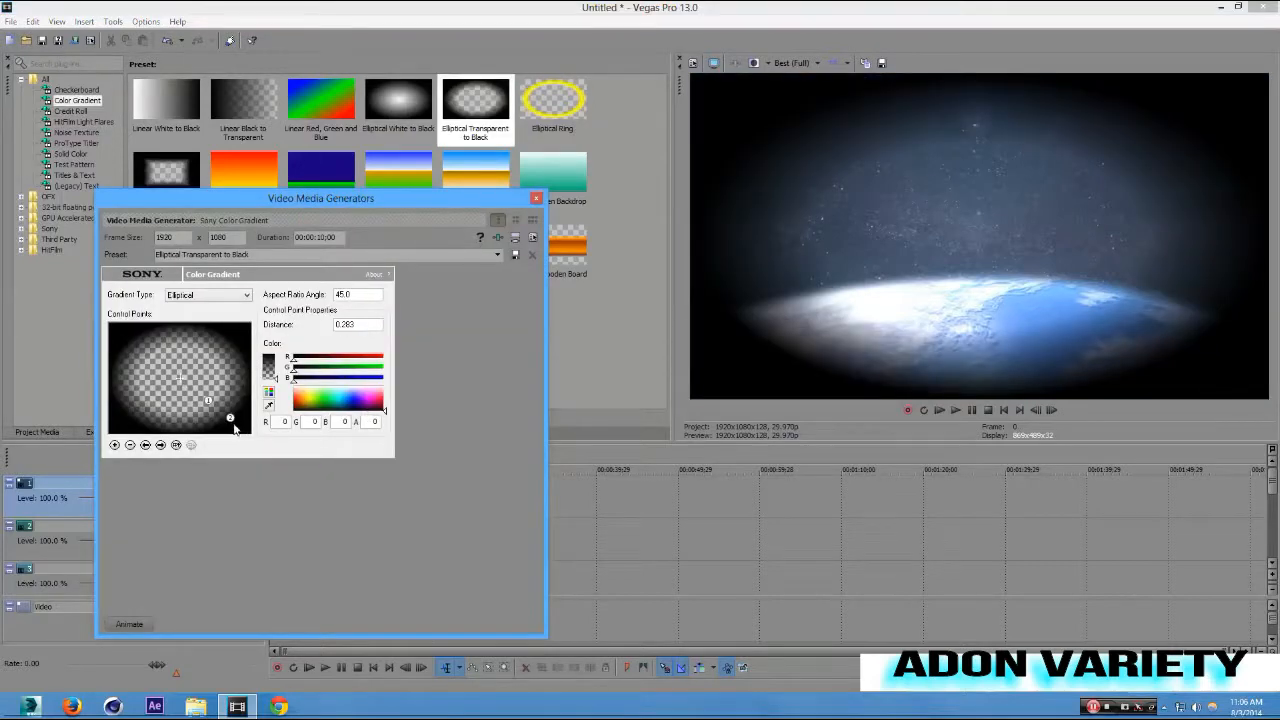
Soften the vignette by setting the gradient's outer control point distance to 0.707 and its inner control point distance to 0.000.
click(230, 419)
drag(230, 419, 368, 588)
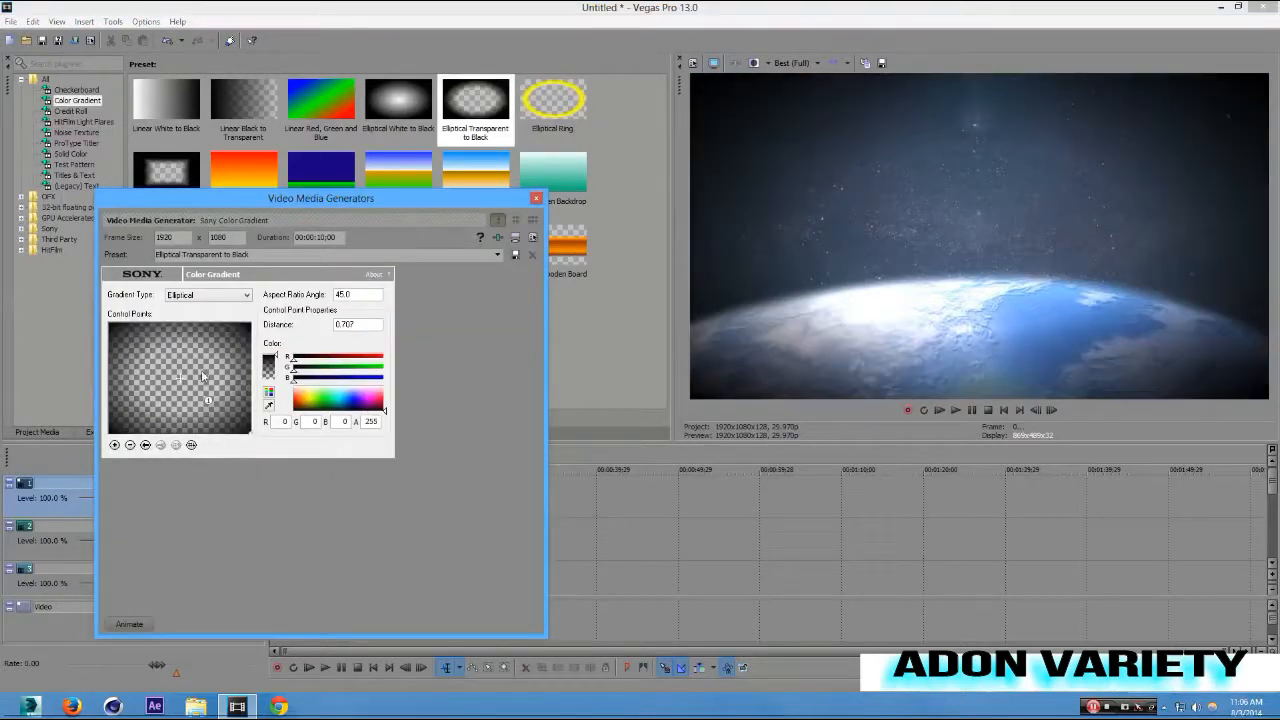
click(210, 399)
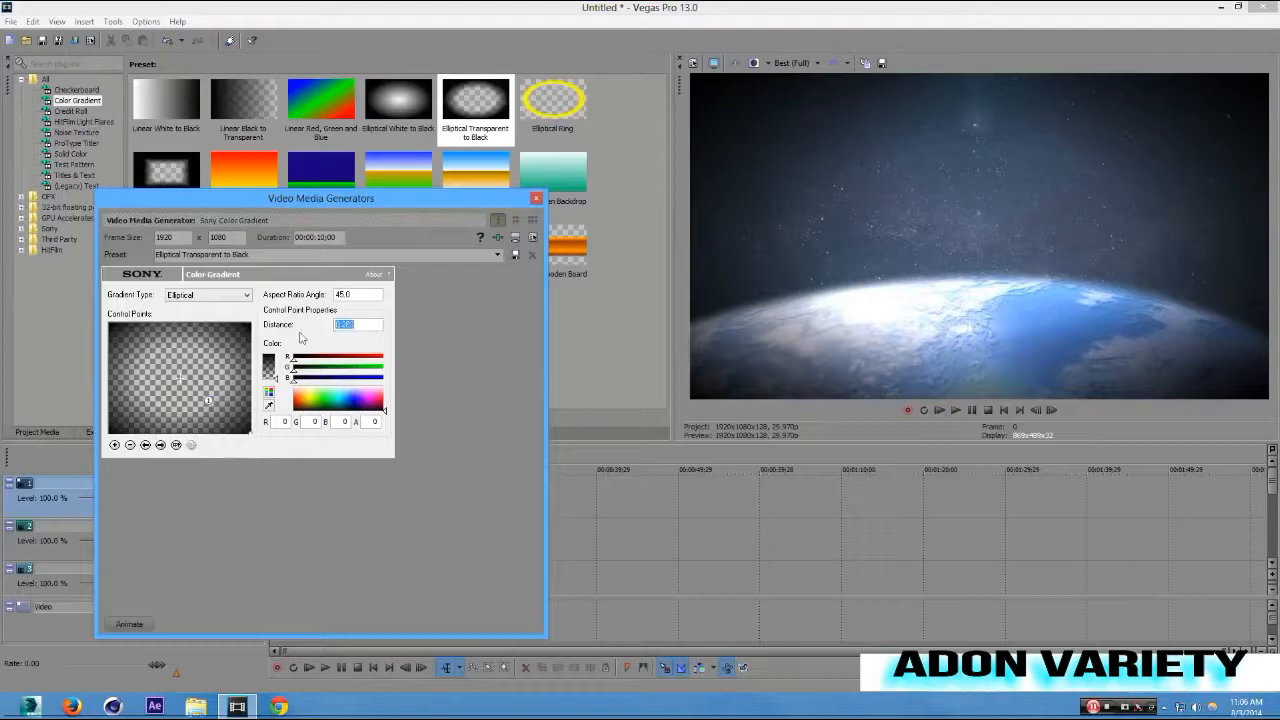
drag(210, 399, 179, 377)
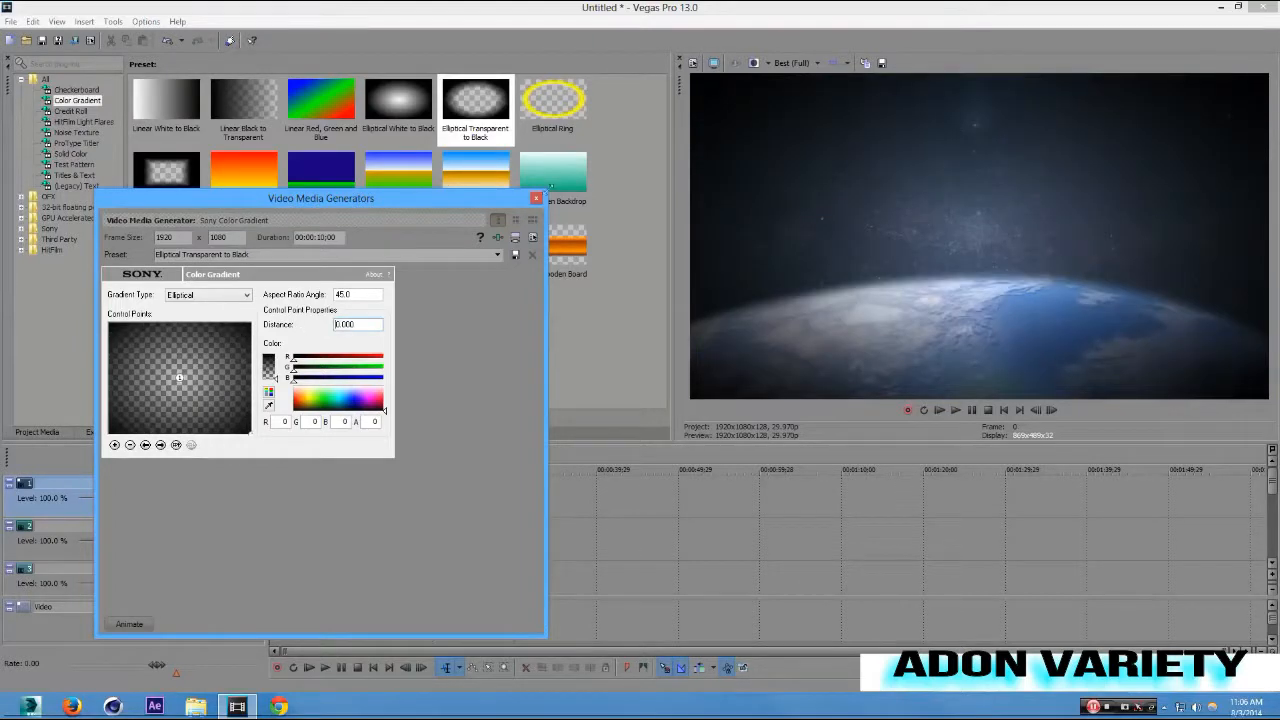
click(537, 199)
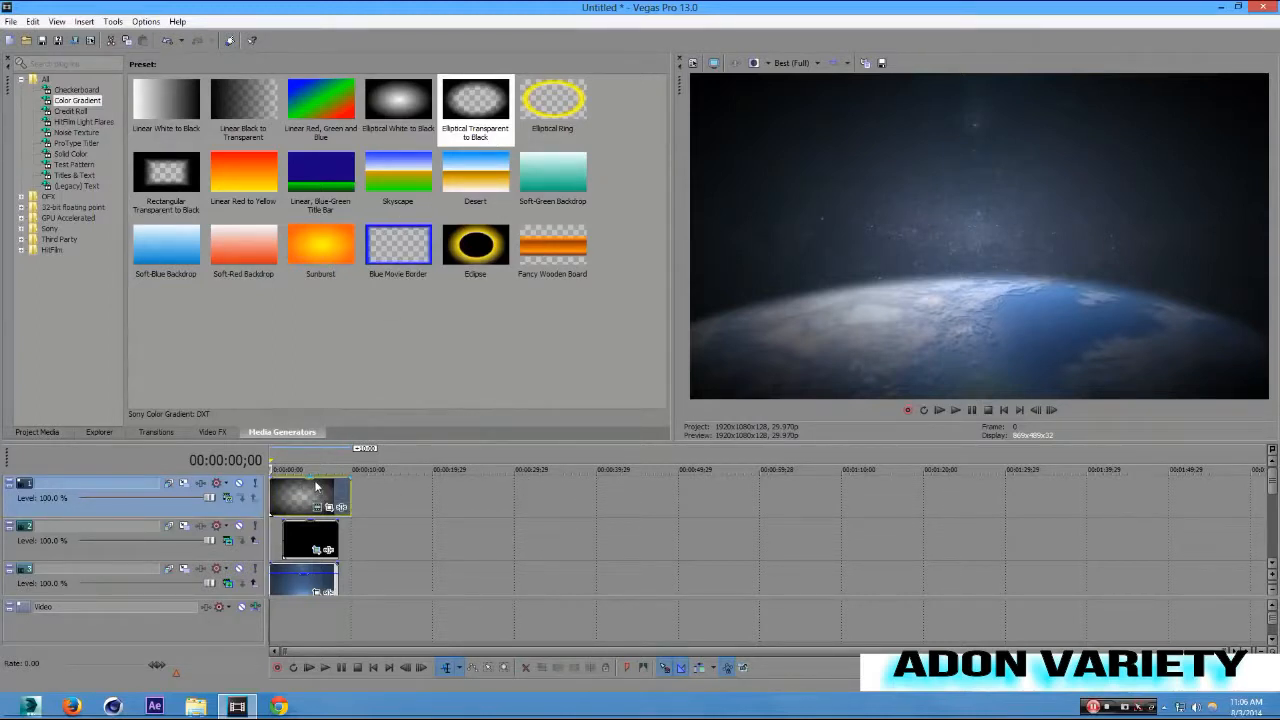
Trim the end of the gradient event to the end of the other layers' events and return to the project start.
mouse_move(316, 484)
mouse_down()
mouse_move(318, 501)
mouse_move(338, 497)
mouse_up()
click(337, 459)
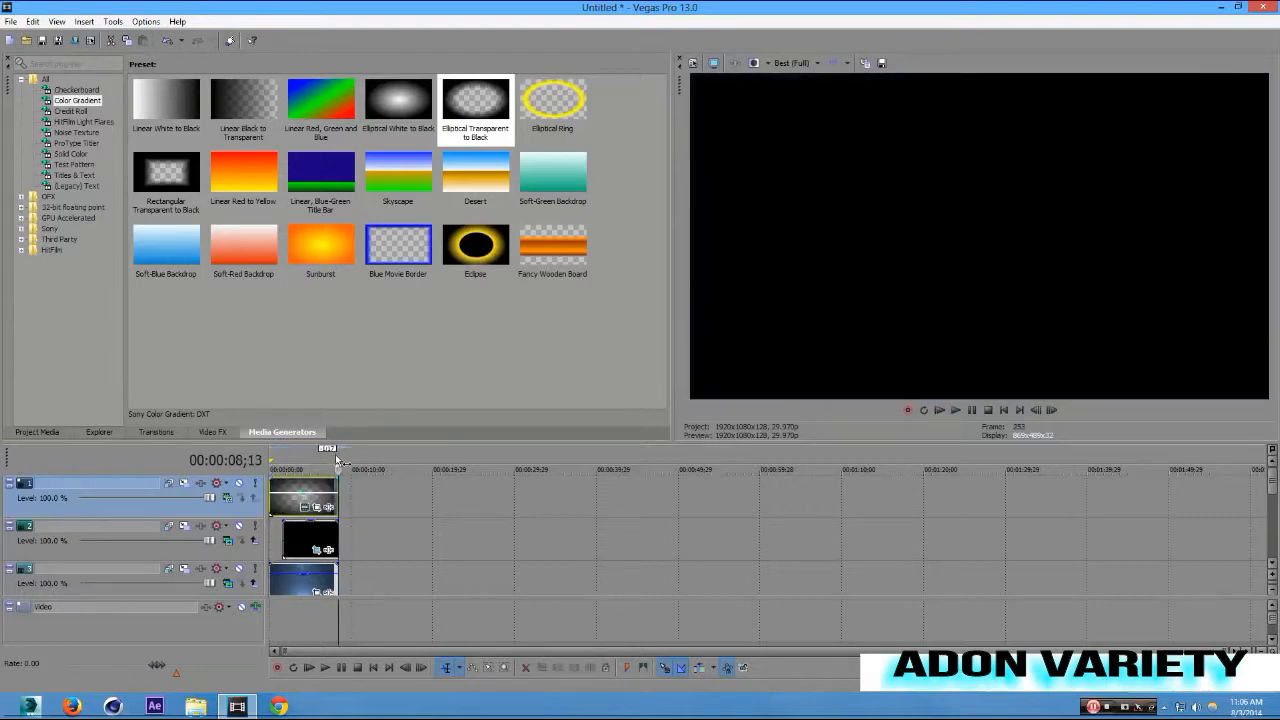
click(279, 459)
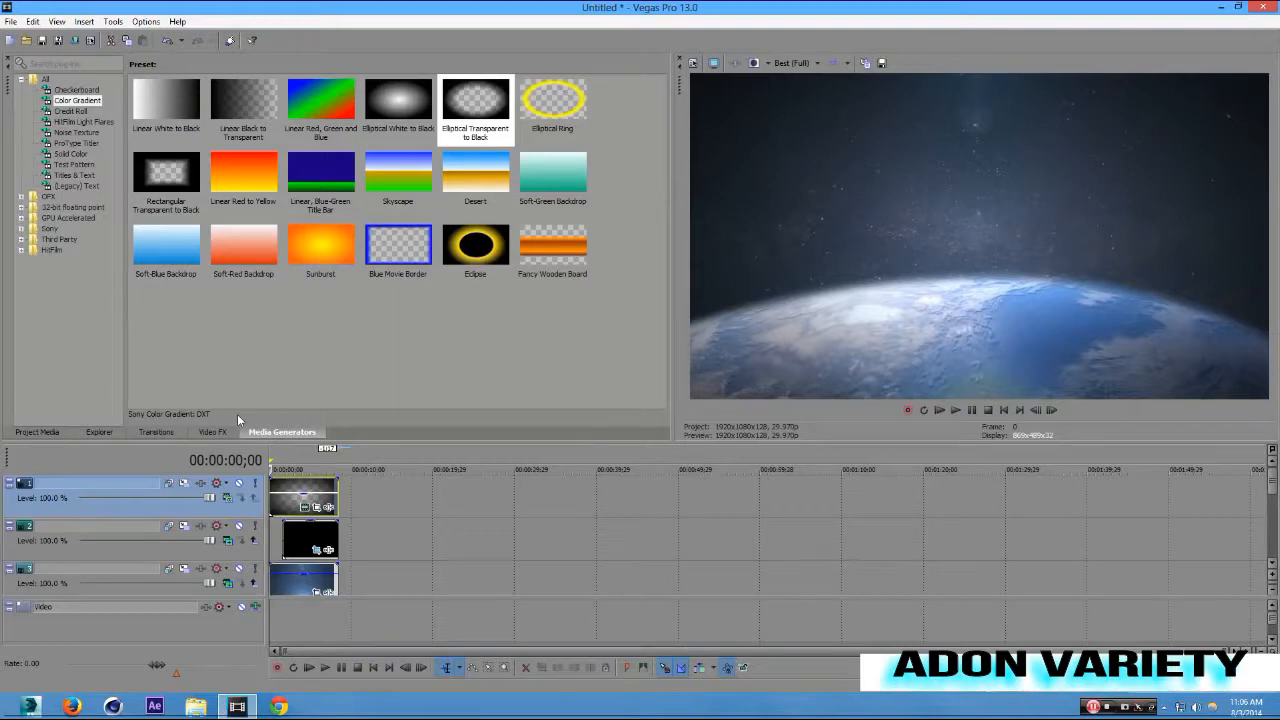
Save the project to the Desktop as a Vegas Pro project file named "destiny intro DONE".
click(10, 21)
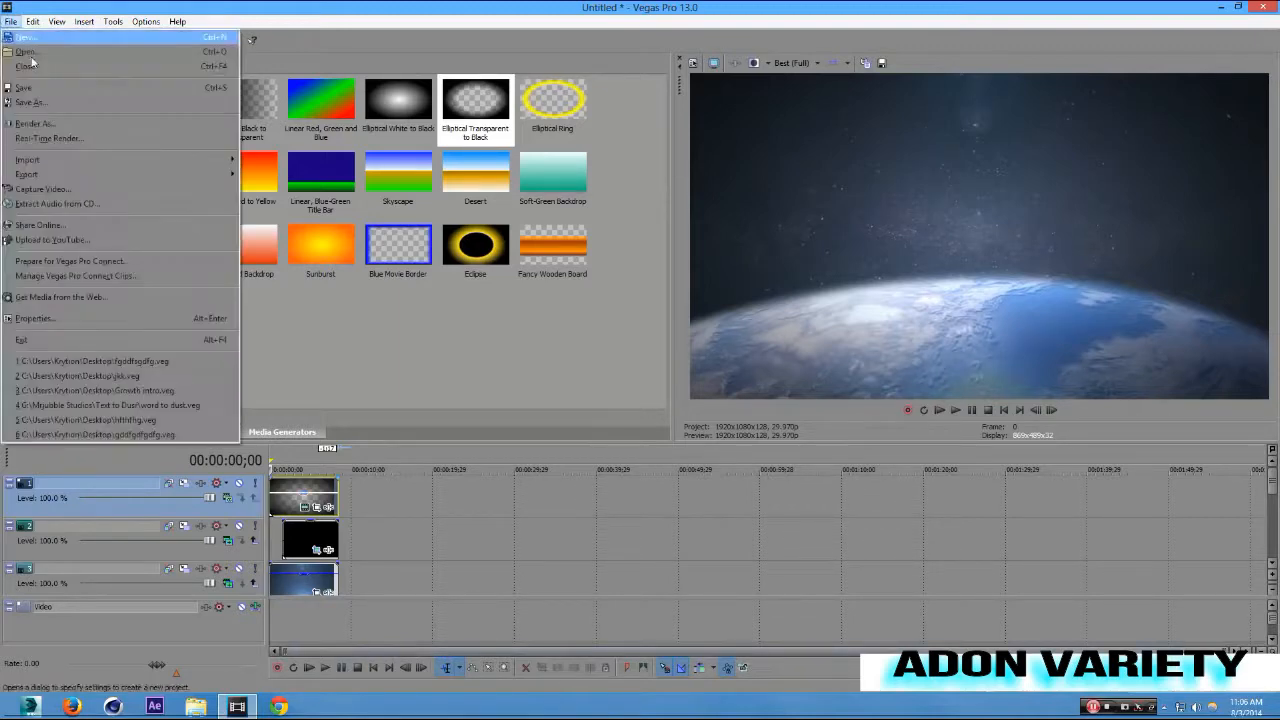
click(620, 298)
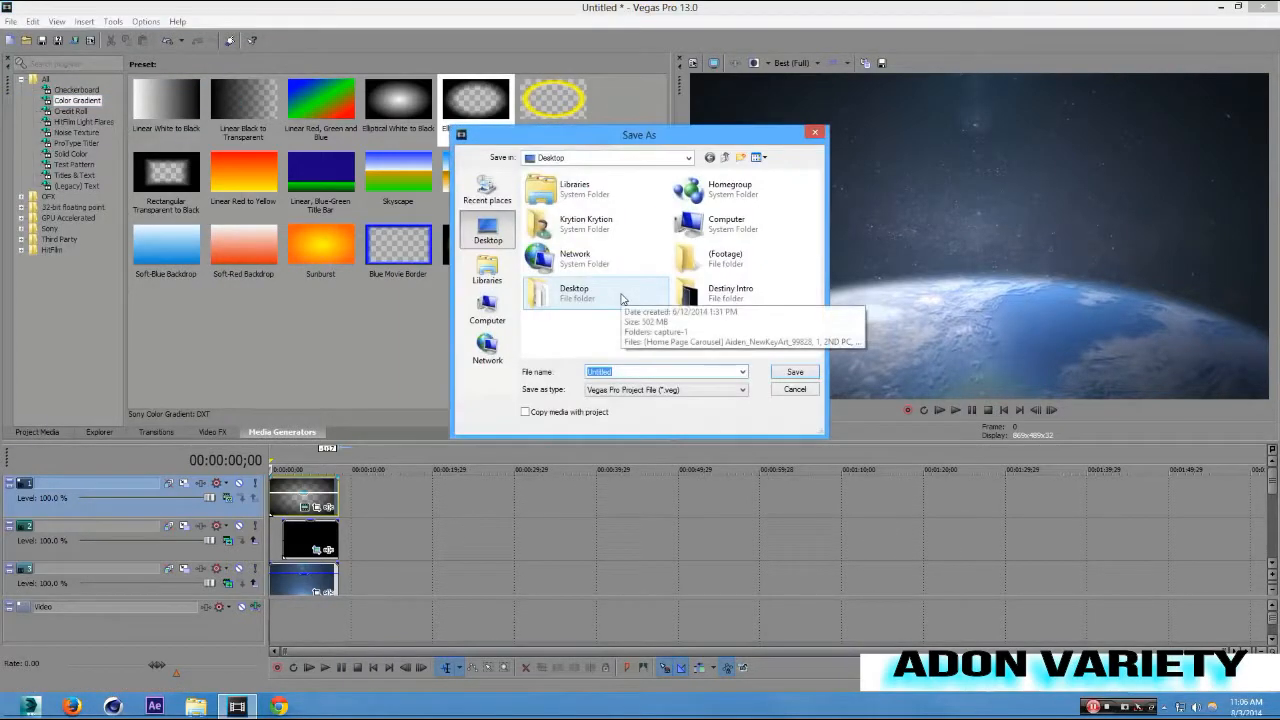
text(destiny int)
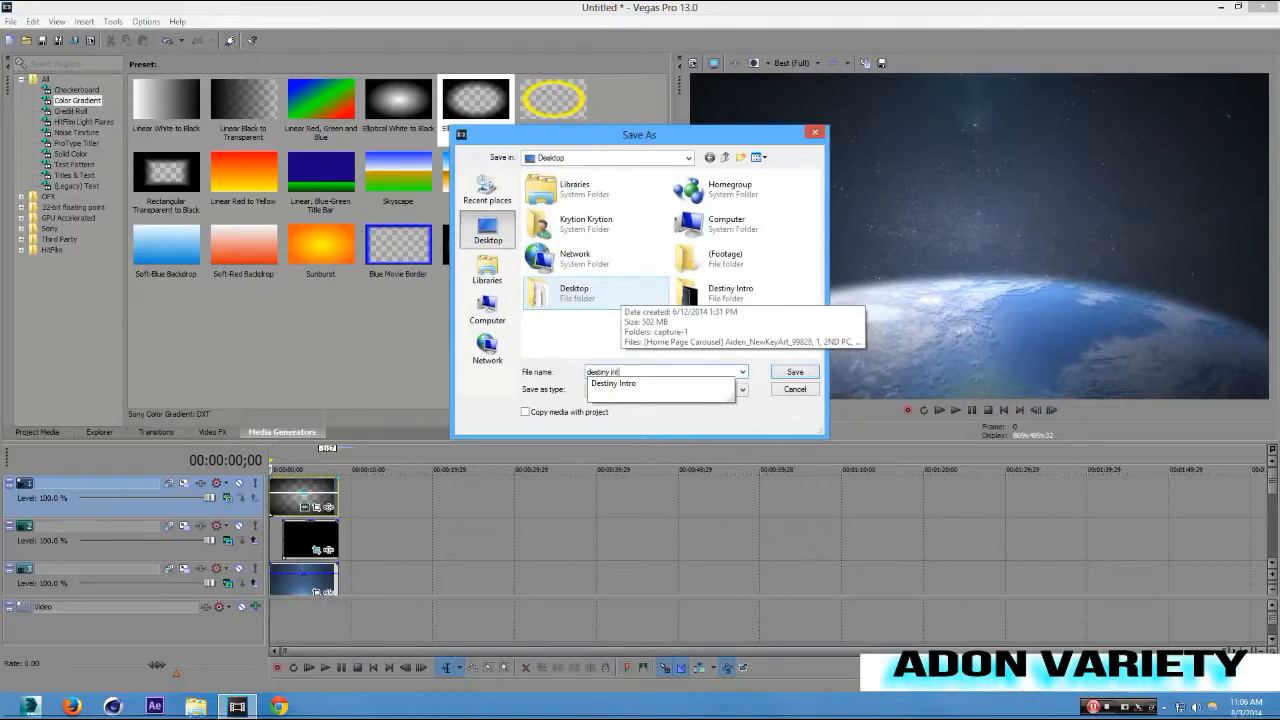
text(ro DONE)
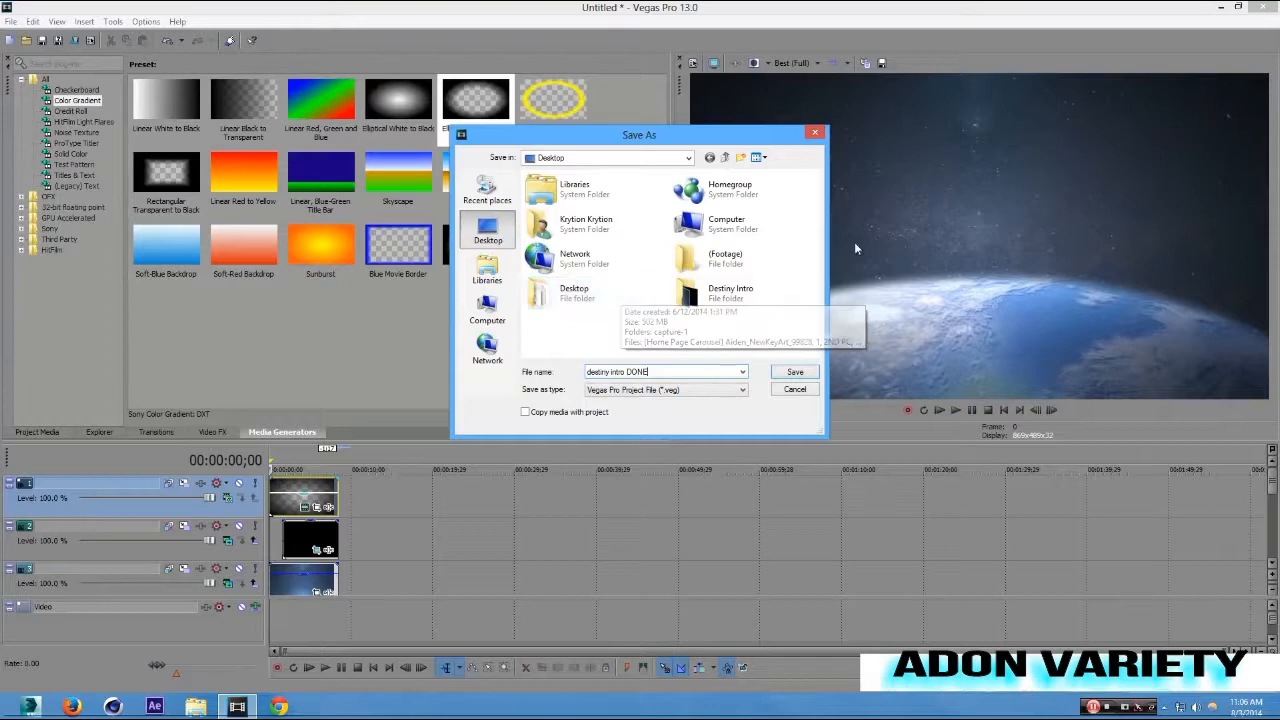
click(793, 372)
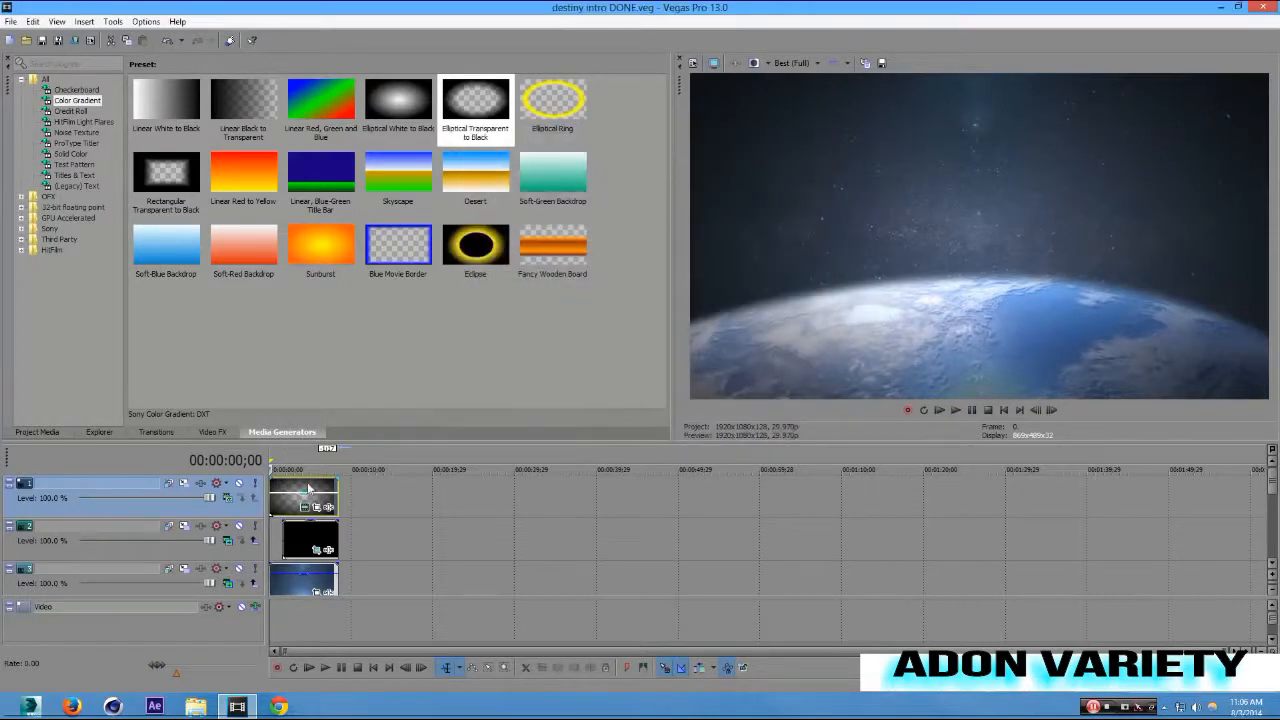
Examine the composite with the vignette frame by frame from the project start to 00:00:01;28.
click(421, 668)
click(421, 668)
click(428, 668)
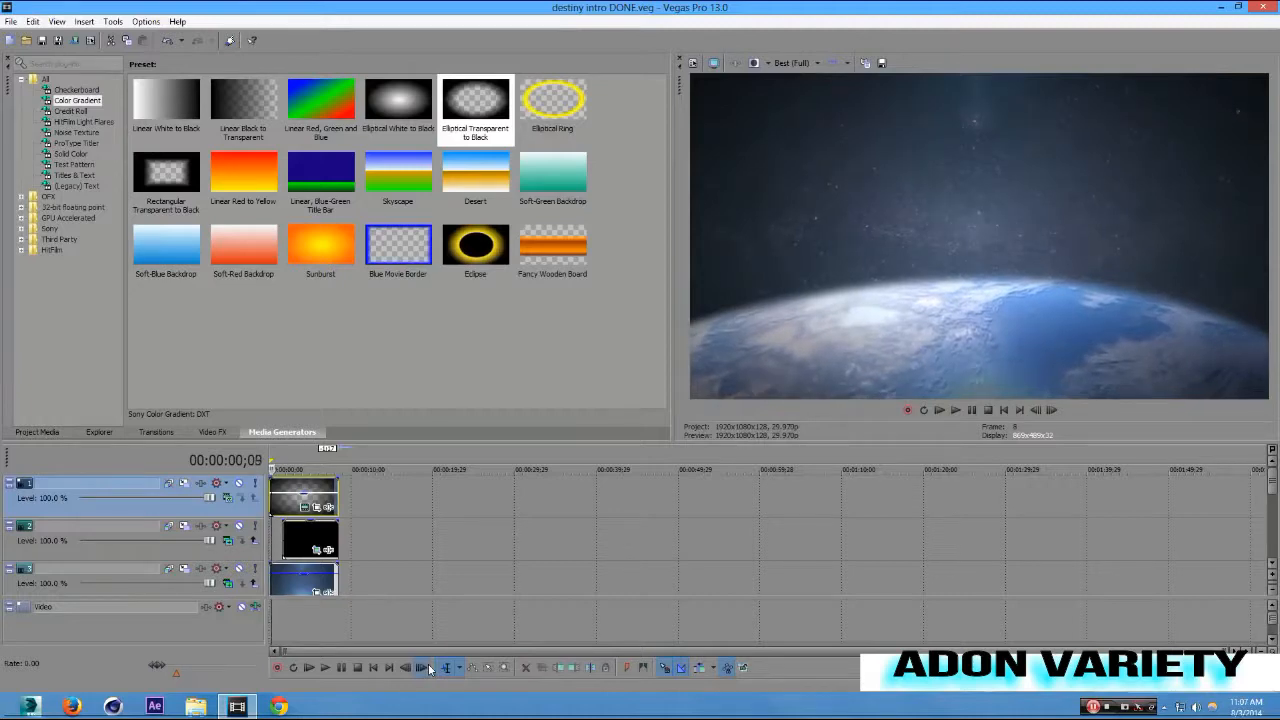
click(428, 668)
click(428, 668)
click(428, 668)
click(428, 668)
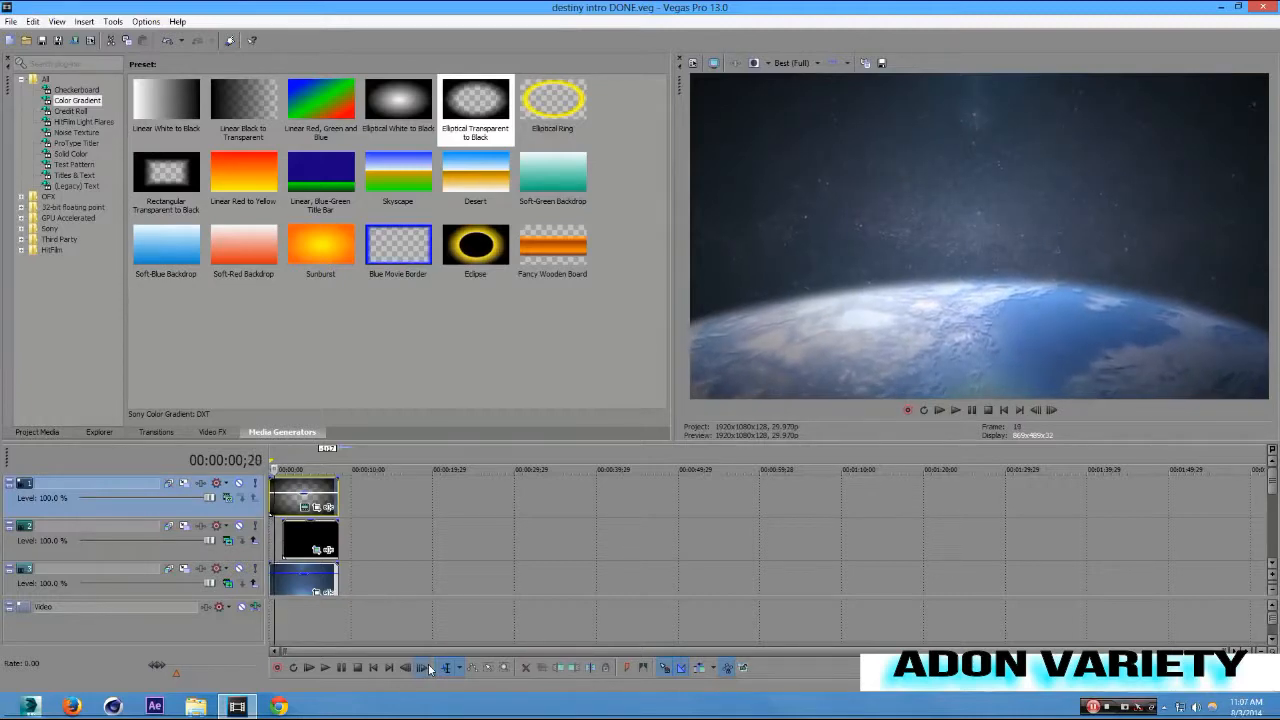
click(428, 668)
click(428, 668)
click(428, 668)
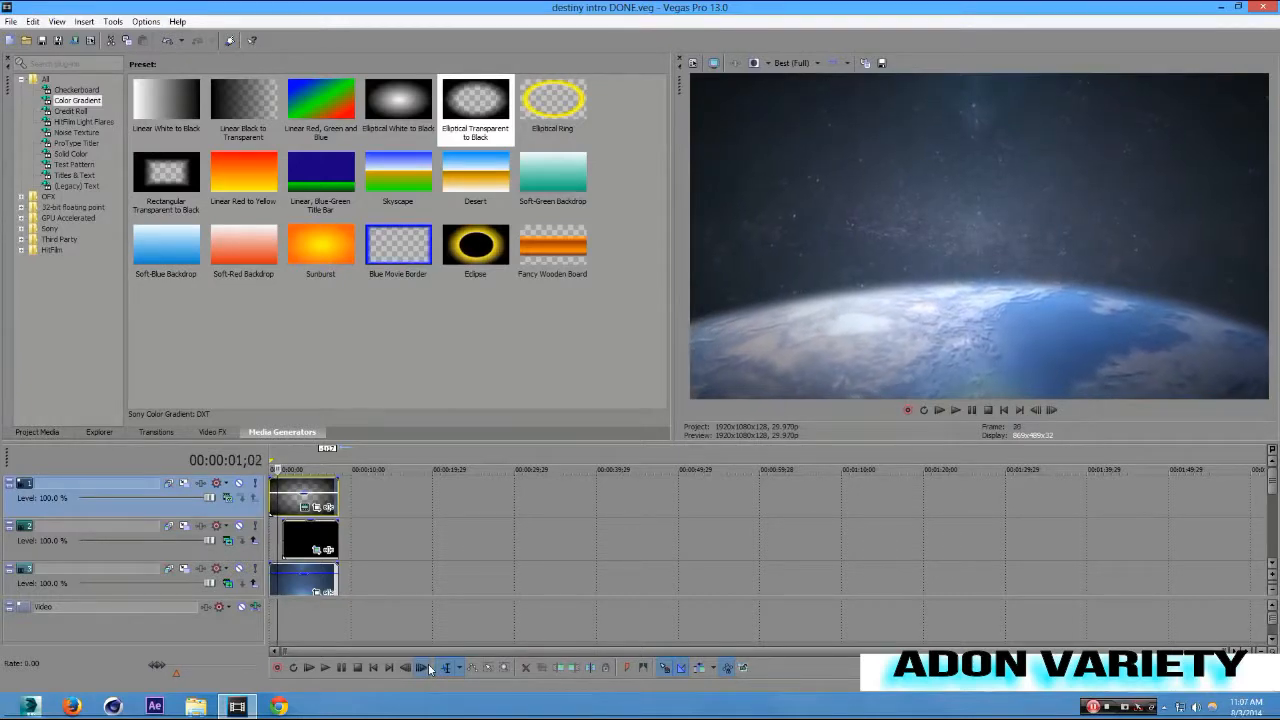
click(428, 668)
click(428, 668)
click(428, 668)
click(428, 668)
click(428, 668)
click(428, 668)
click(428, 668)
click(428, 668)
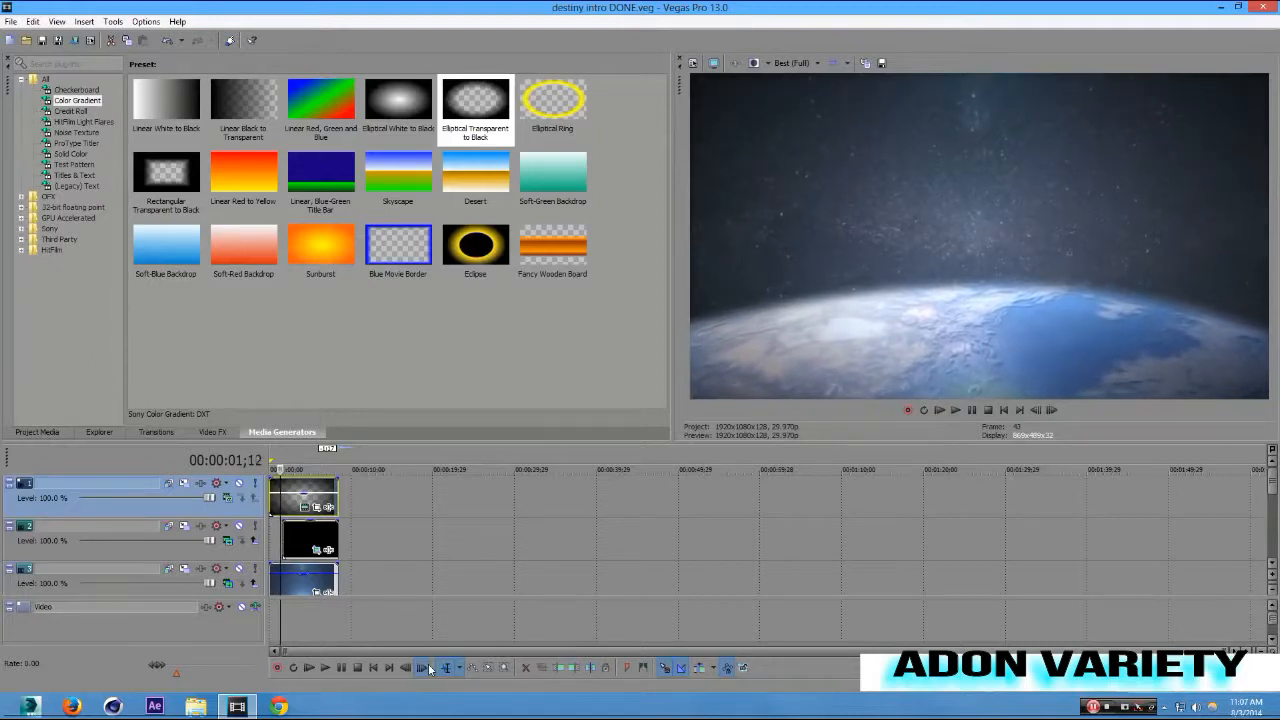
click(428, 668)
click(428, 668)
click(428, 668)
click(428, 668)
click(428, 668)
click(428, 668)
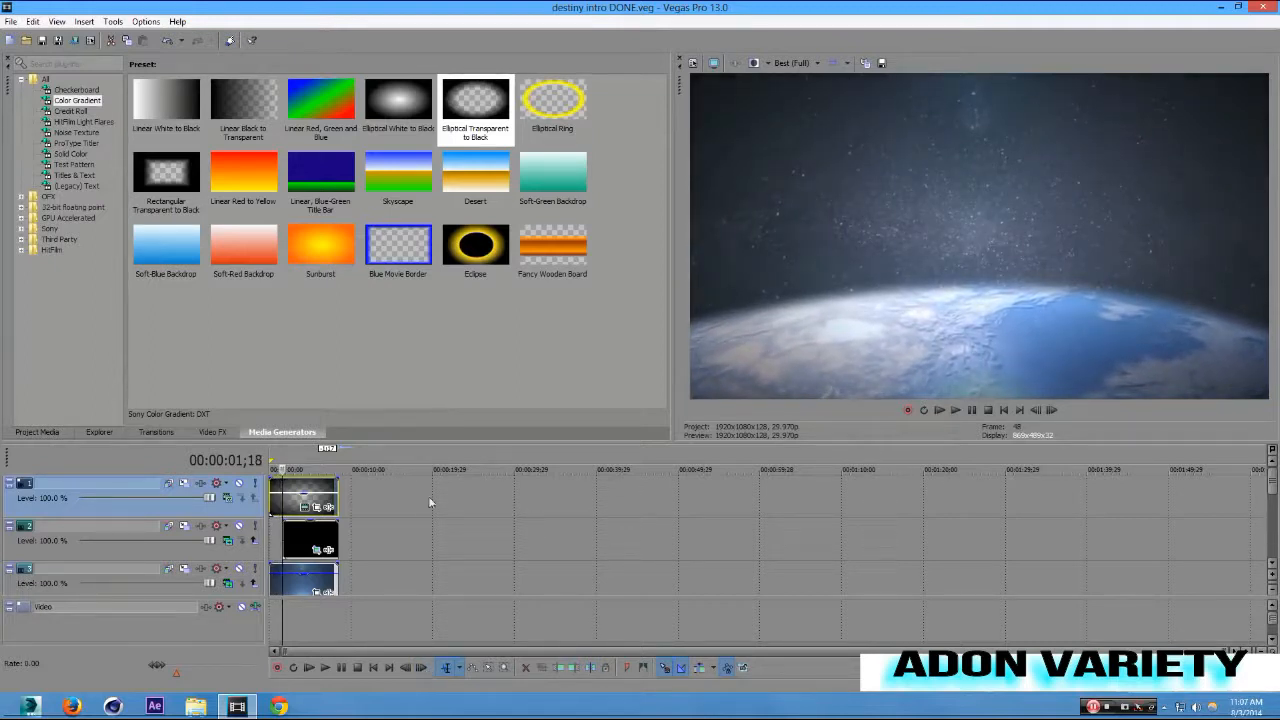
click(423, 669)
click(423, 669)
click(421, 668)
click(421, 668)
click(421, 668)
click(421, 668)
click(421, 668)
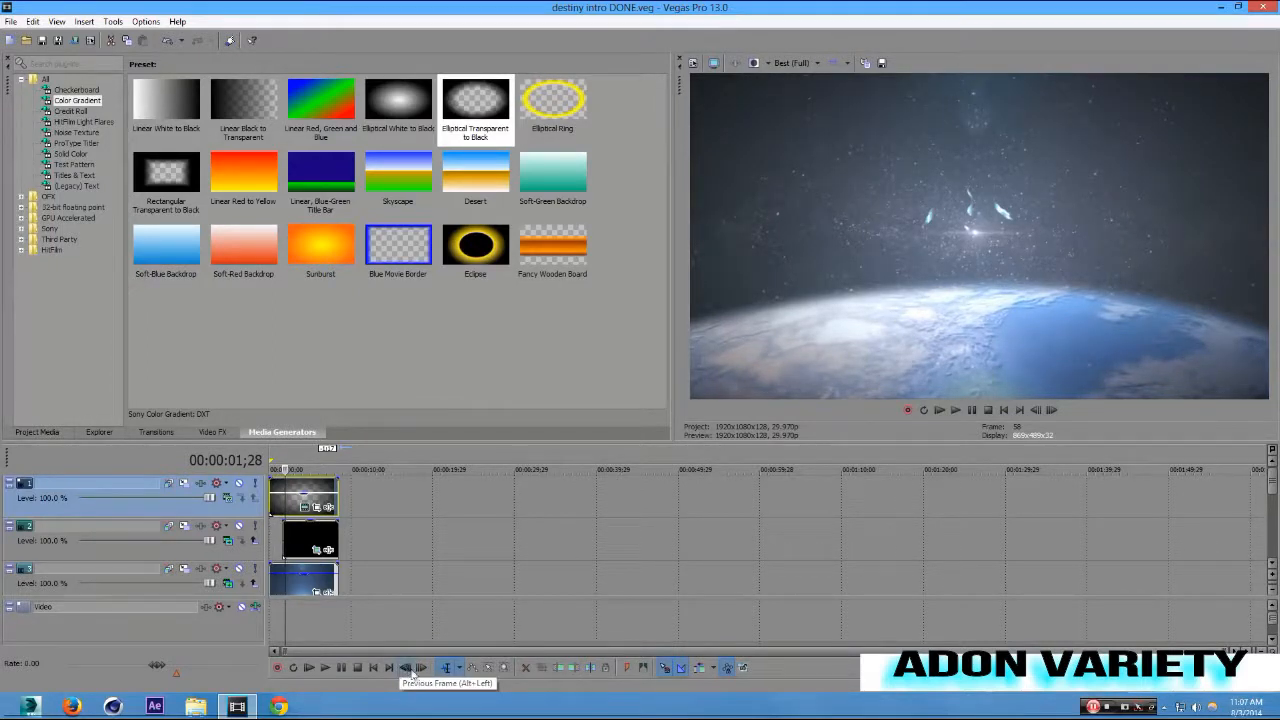
Examine the title reveal and the central flare over the Earth frame by frame from 00:00:01;28 to 00:00:05;29.
click(422, 669)
click(422, 669)
click(422, 669)
click(422, 669)
click(422, 669)
double_click(421, 668)
click(421, 668)
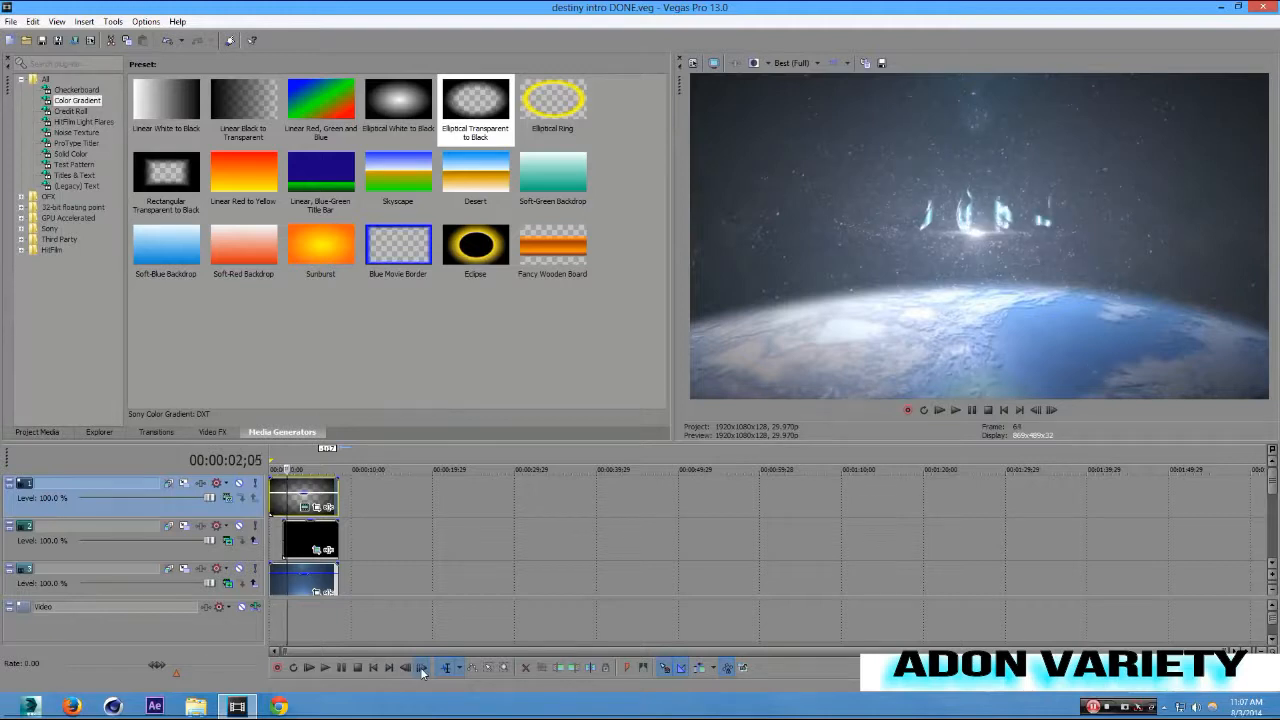
double_click(421, 668)
click(421, 668)
double_click(421, 668)
click(421, 668)
click(421, 668)
click(421, 668)
double_click(421, 668)
click(421, 668)
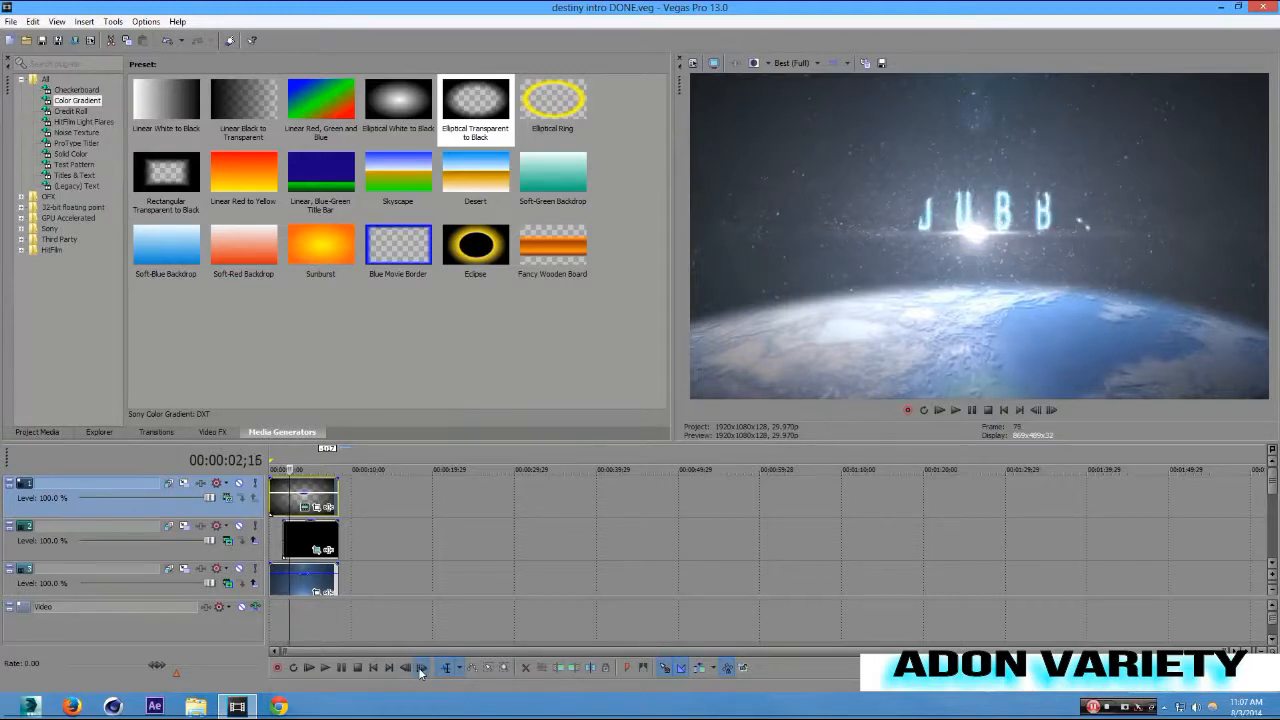
double_click(421, 668)
click(421, 668)
double_click(421, 668)
click(421, 668)
double_click(421, 668)
double_click(421, 668)
click(421, 668)
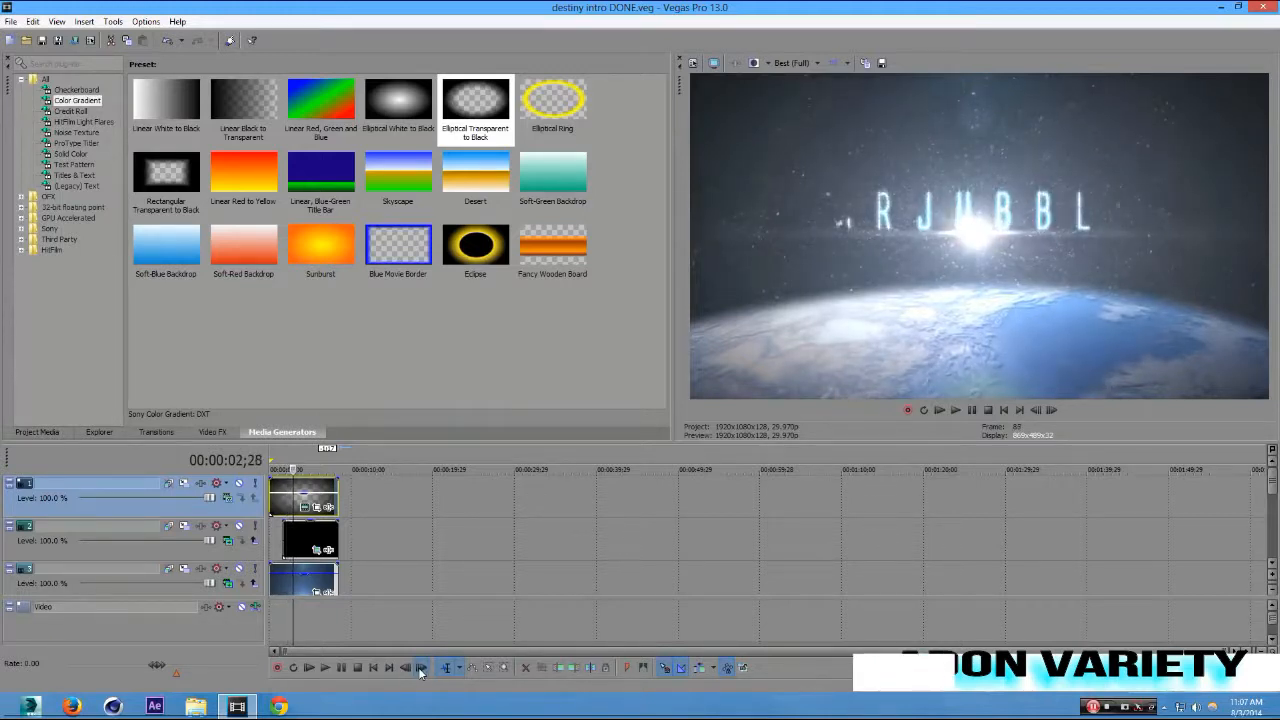
double_click(421, 668)
click(421, 668)
double_click(421, 668)
click(421, 668)
double_click(421, 668)
click(421, 668)
double_click(421, 668)
click(421, 668)
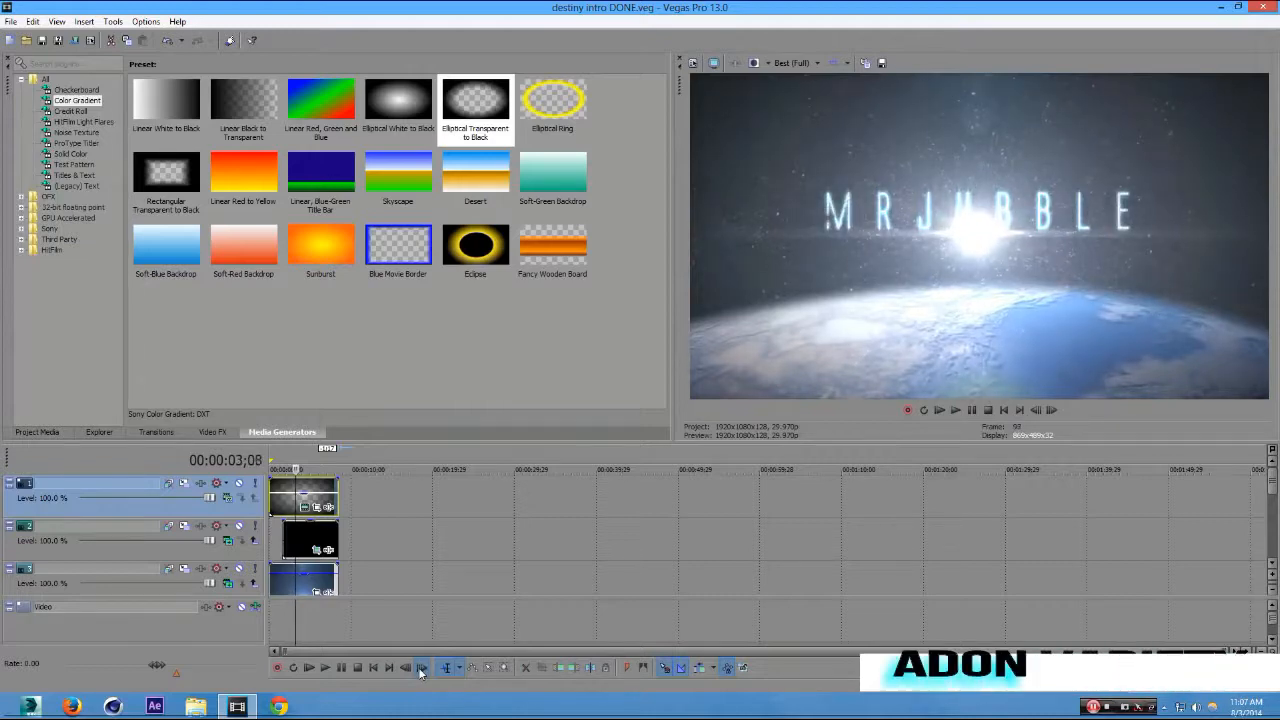
double_click(421, 668)
click(421, 668)
double_click(421, 668)
click(421, 668)
double_click(421, 668)
click(421, 668)
double_click(421, 668)
click(421, 668)
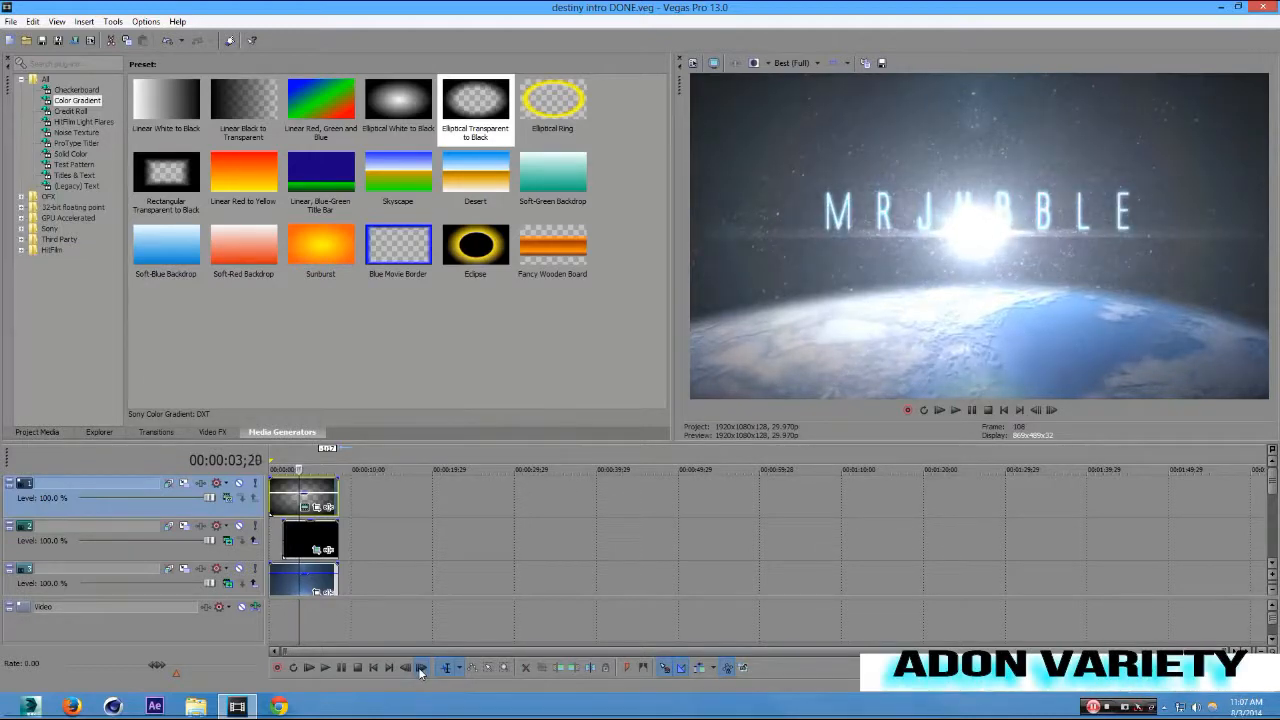
double_click(421, 668)
click(421, 668)
double_click(421, 668)
click(421, 668)
double_click(421, 668)
double_click(421, 668)
click(421, 668)
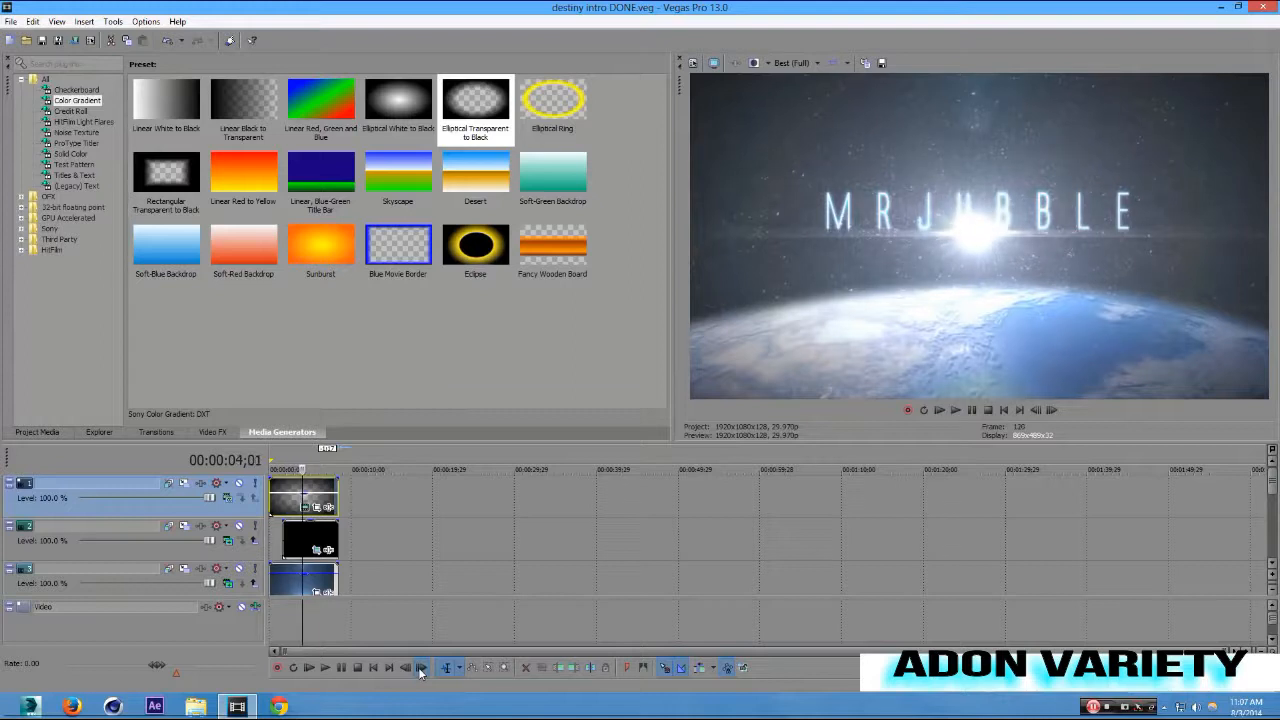
double_click(421, 668)
click(421, 668)
double_click(421, 668)
click(421, 668)
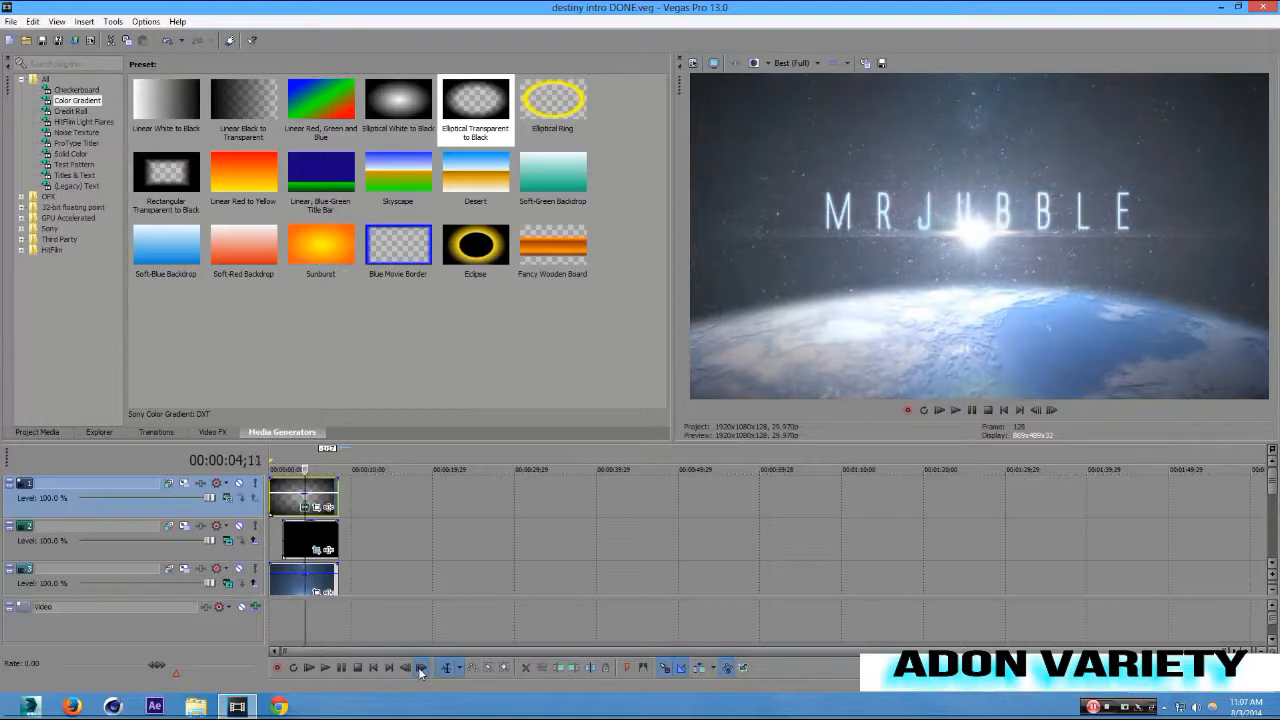
double_click(421, 668)
double_click(421, 668)
click(421, 668)
double_click(421, 668)
click(421, 668)
double_click(421, 668)
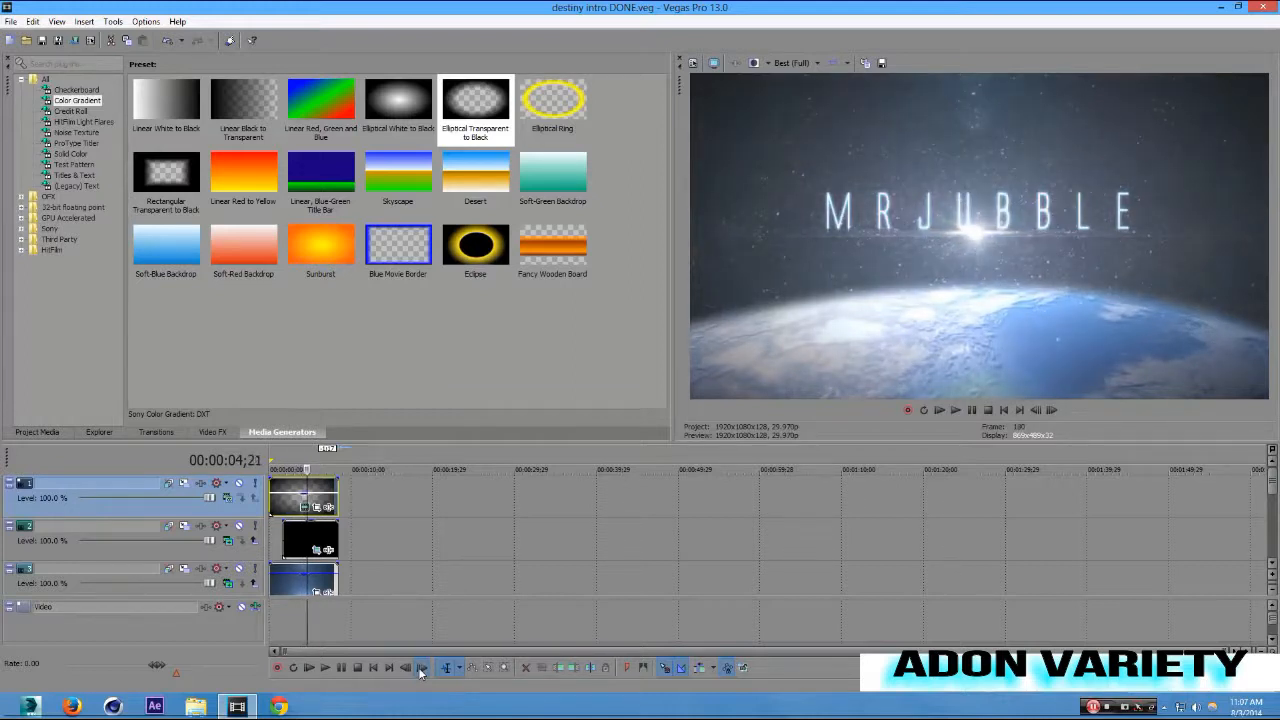
double_click(421, 668)
double_click(421, 668)
double_click(421, 668)
click(421, 668)
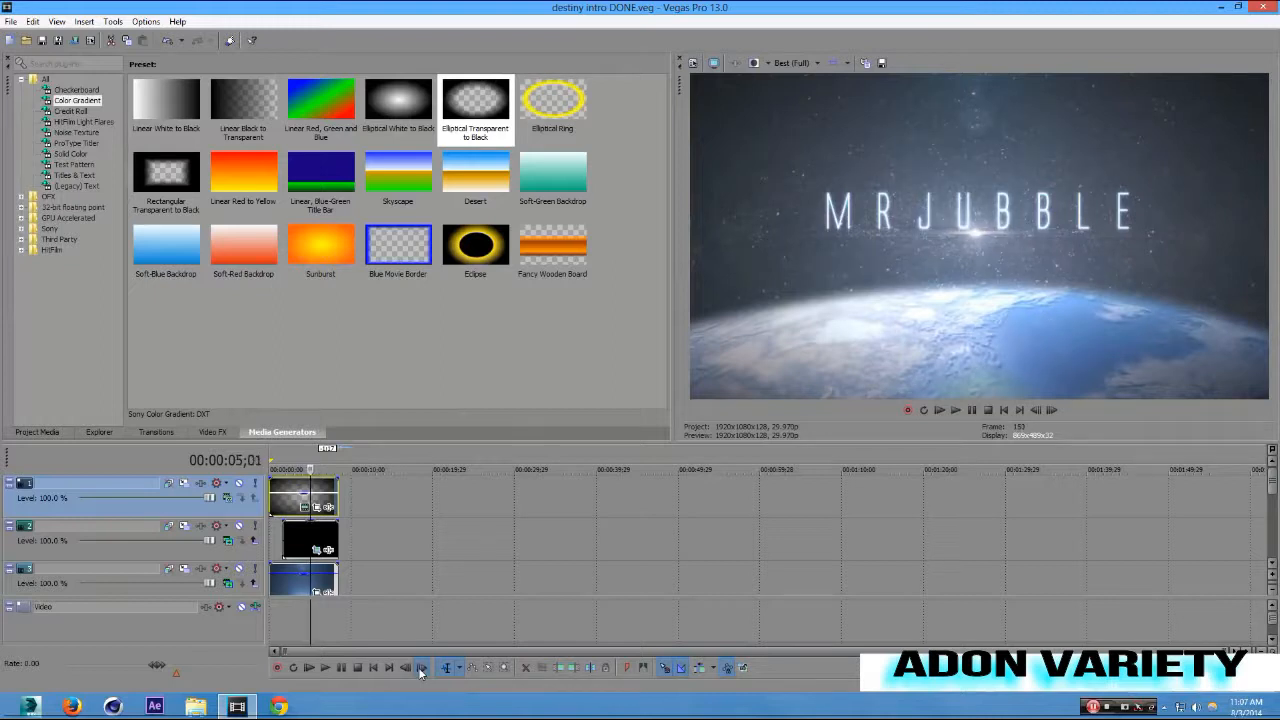
double_click(421, 668)
double_click(421, 668)
double_click(421, 668)
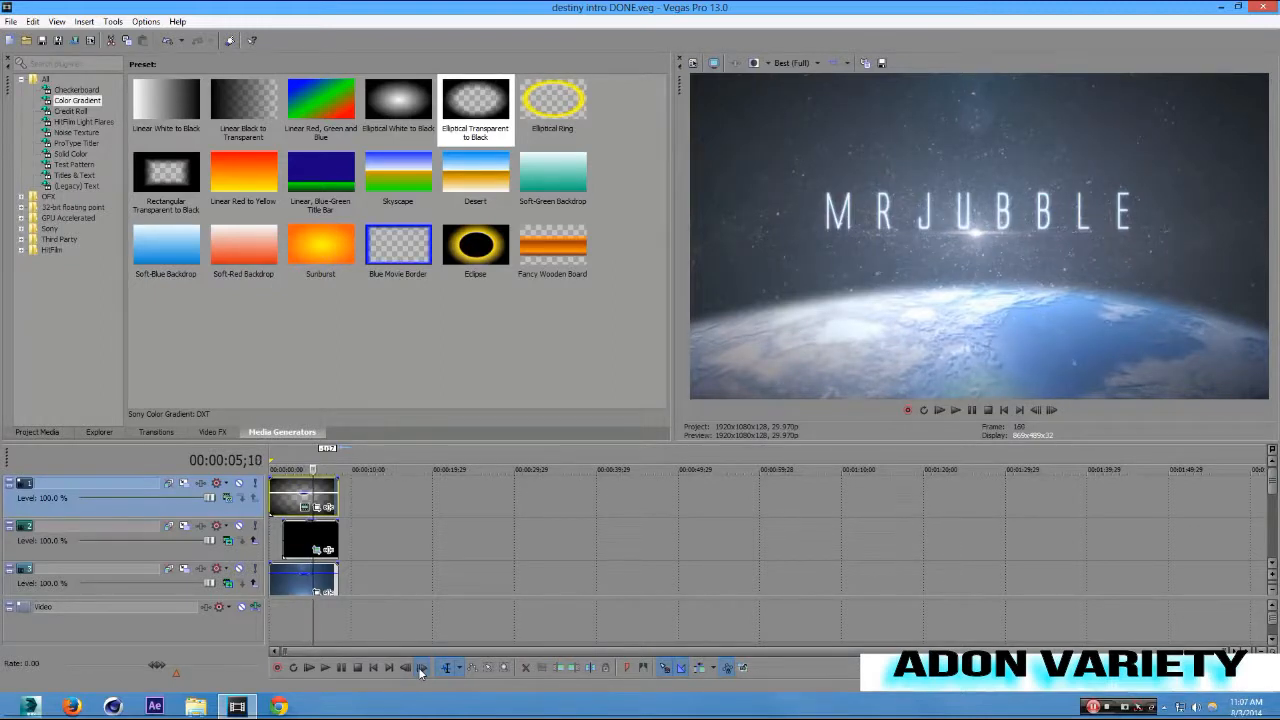
double_click(420, 668)
double_click(420, 668)
click(420, 668)
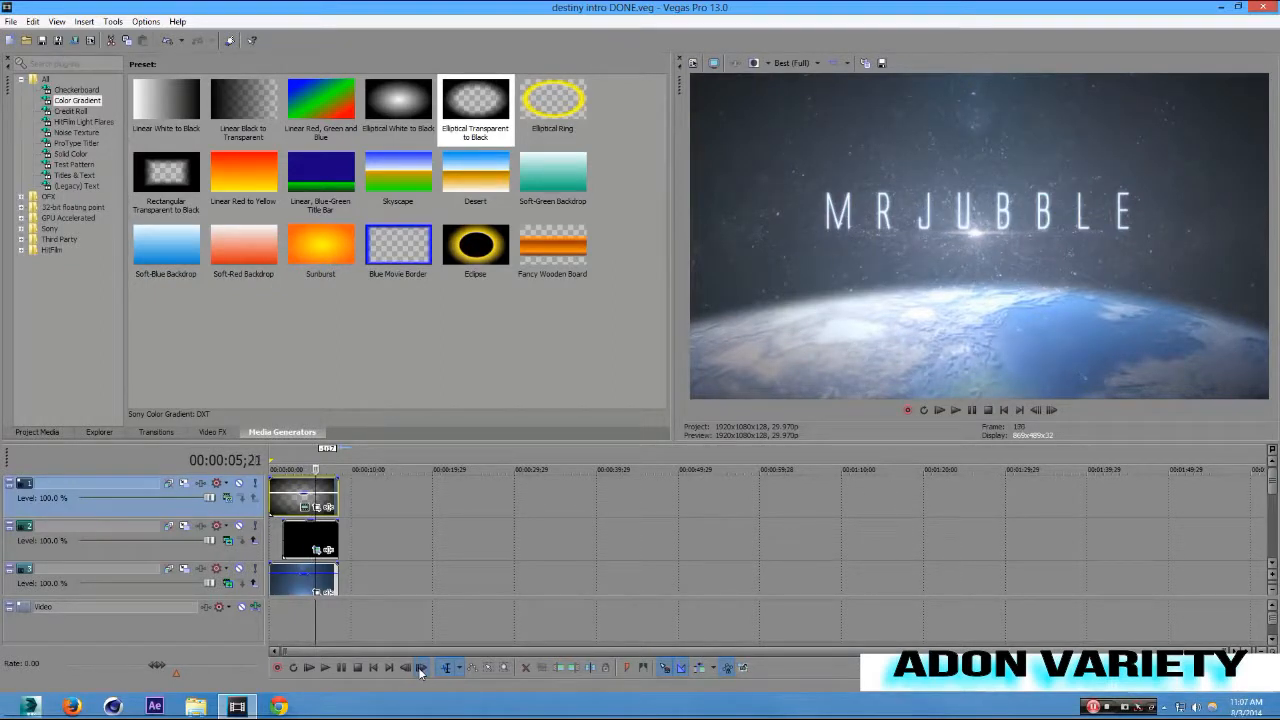
double_click(420, 668)
double_click(420, 668)
click(420, 668)
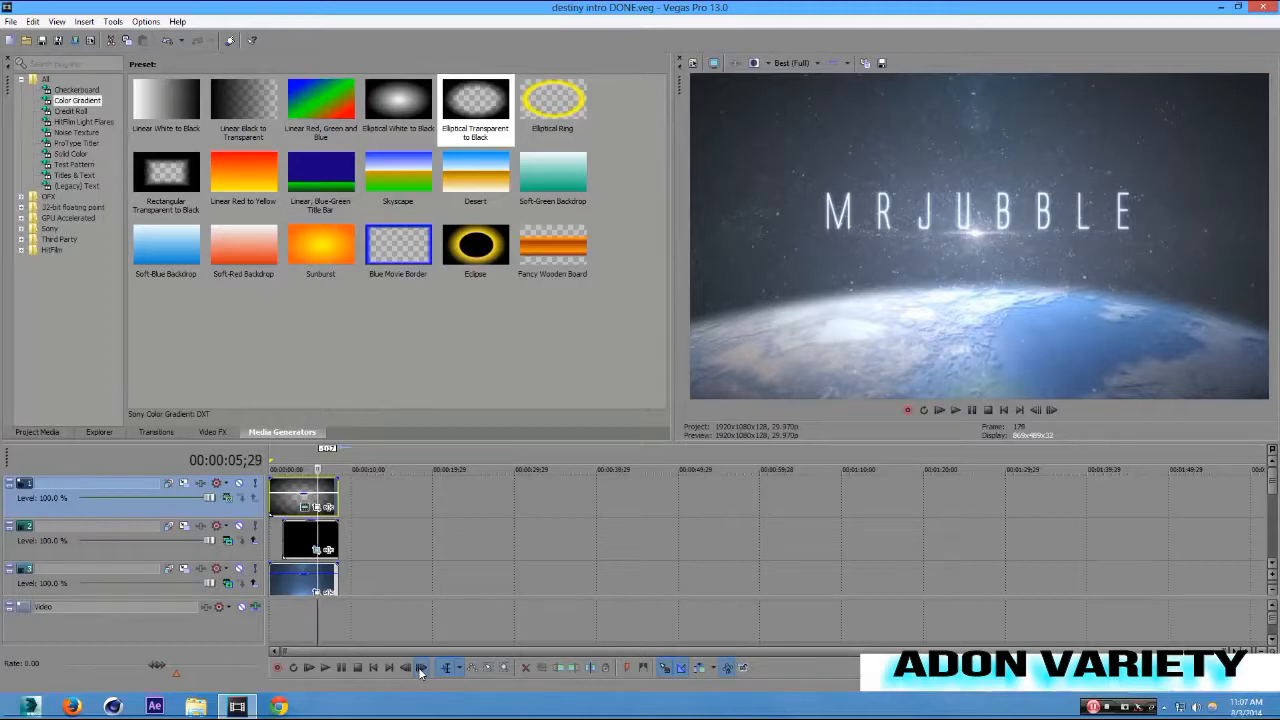